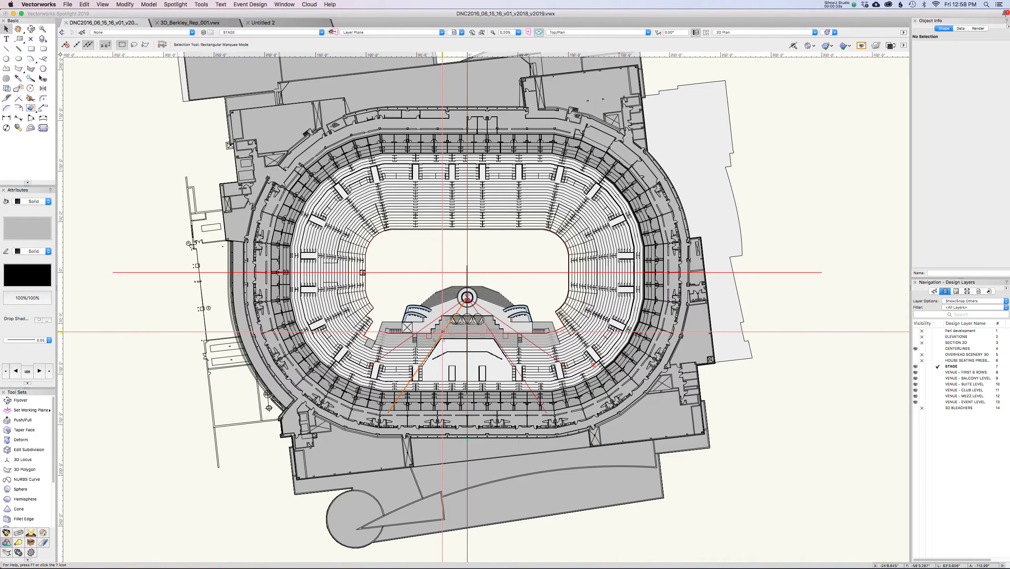
Examine the arena floor plan and the stage's video walls, stairs and decks in 3D from several angles
drag(476, 344, 455, 291)
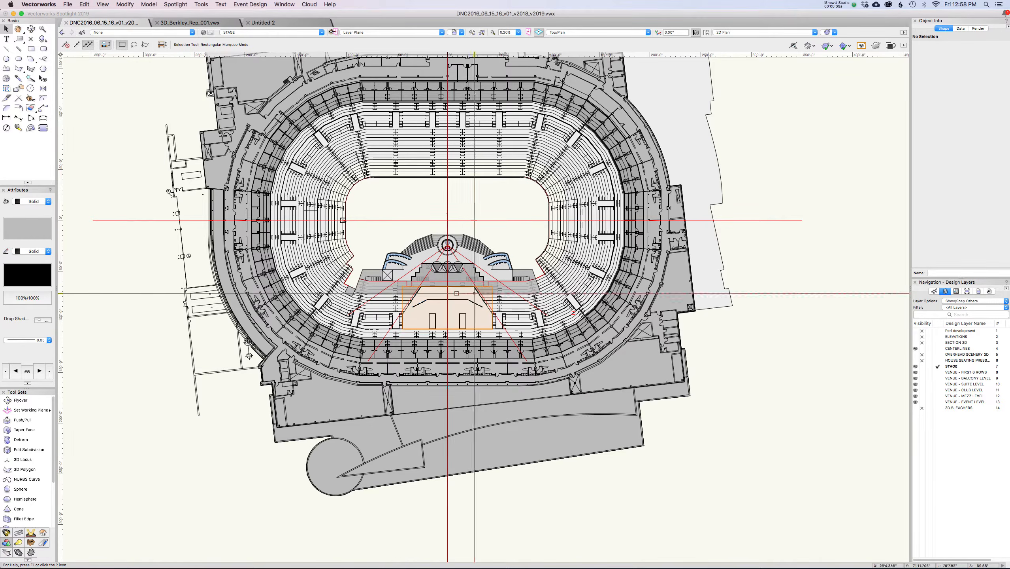
scroll(383, 270, up, 1)
mouse_move(382, 269)
shift+middle_down()
mouse_move(718, 163)
mouse_move(492, 247)
shift+middle_up()
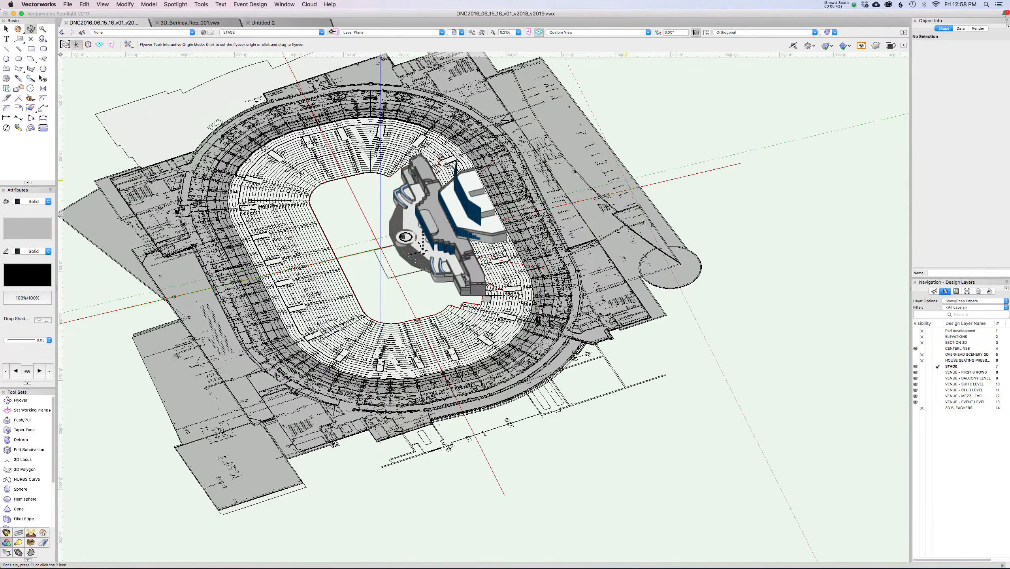
drag(492, 246, 296, 187)
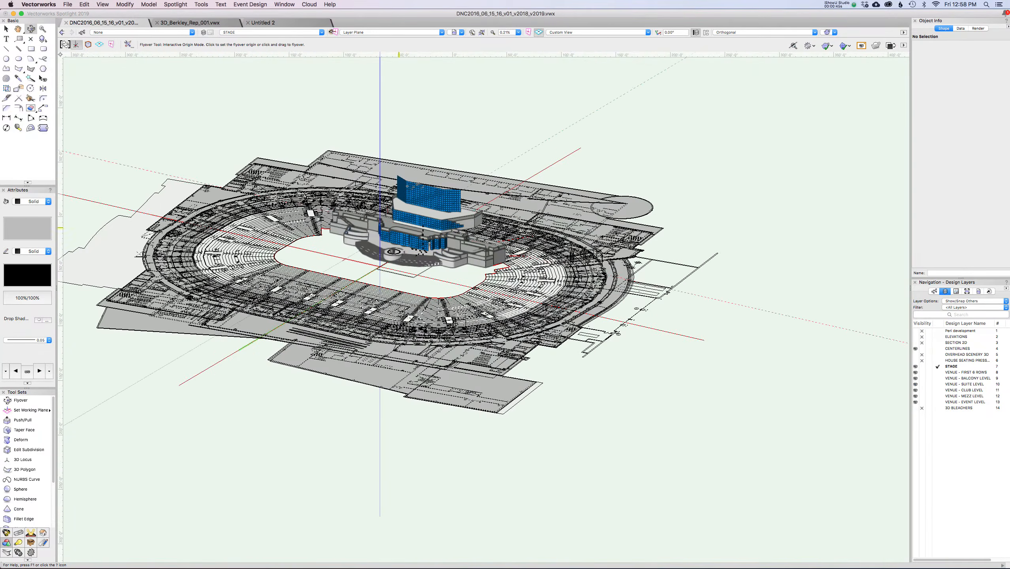
scroll(442, 236, up, 1)
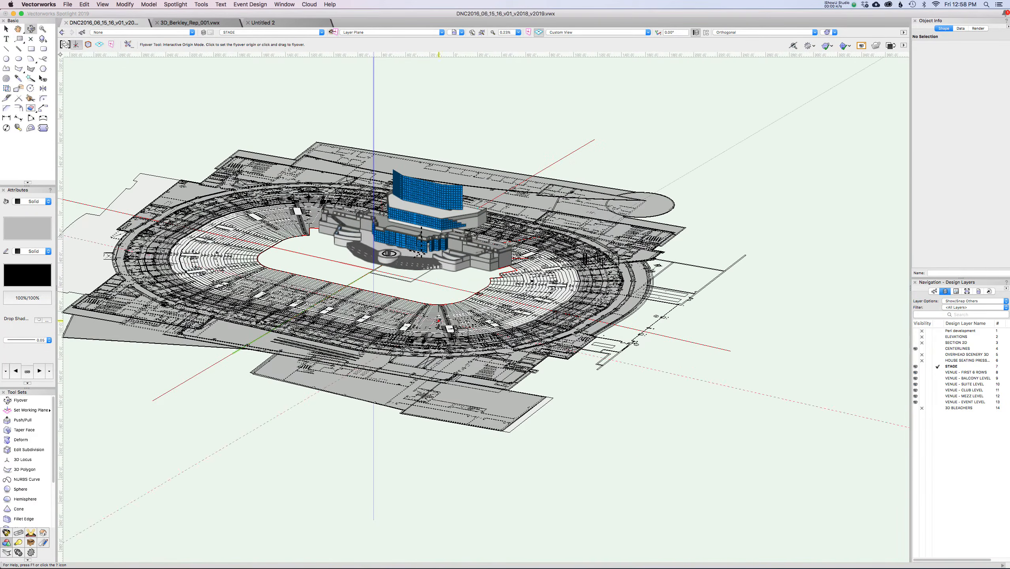
scroll(394, 275, up, 10)
scroll(394, 276, down, 2)
middle_drag(425, 236, 424, 350)
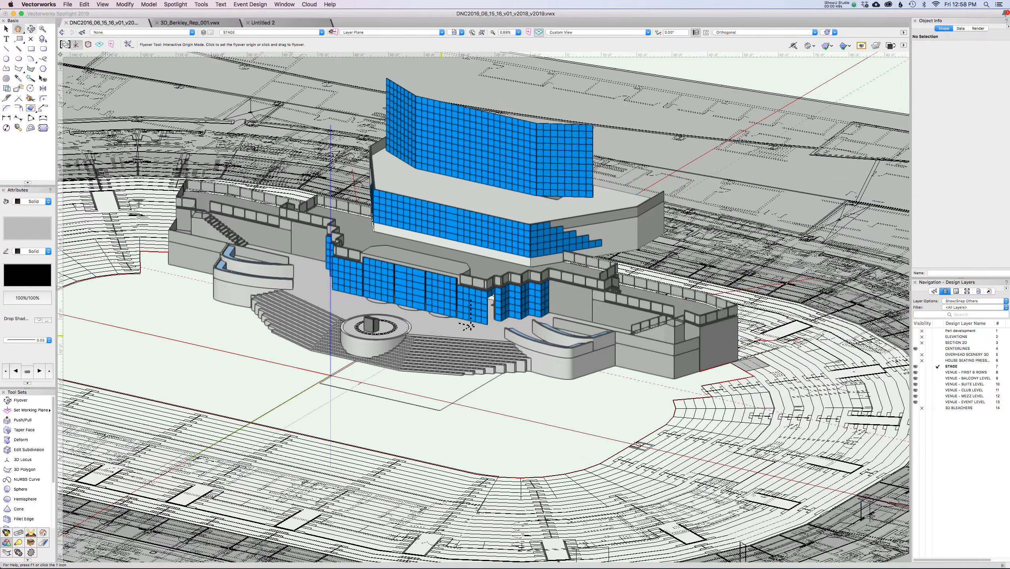
mouse_move(471, 326)
mouse_down()
mouse_move(498, 299)
mouse_move(448, 316)
mouse_move(468, 326)
mouse_up()
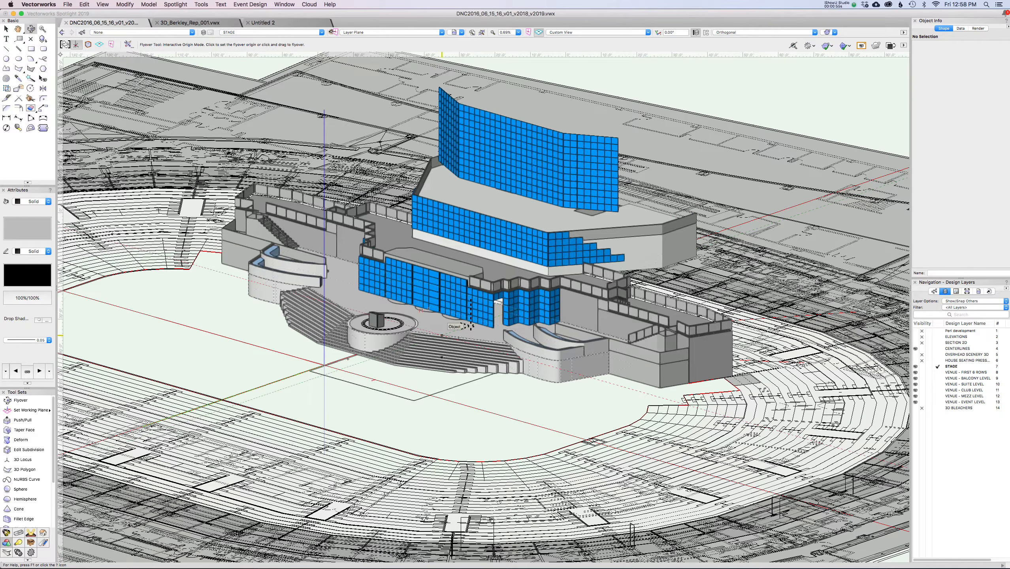
In Top/Plan view, place a square about 6'11" wide on the open stage deck between the curved seating and the round podium
key(super+5)
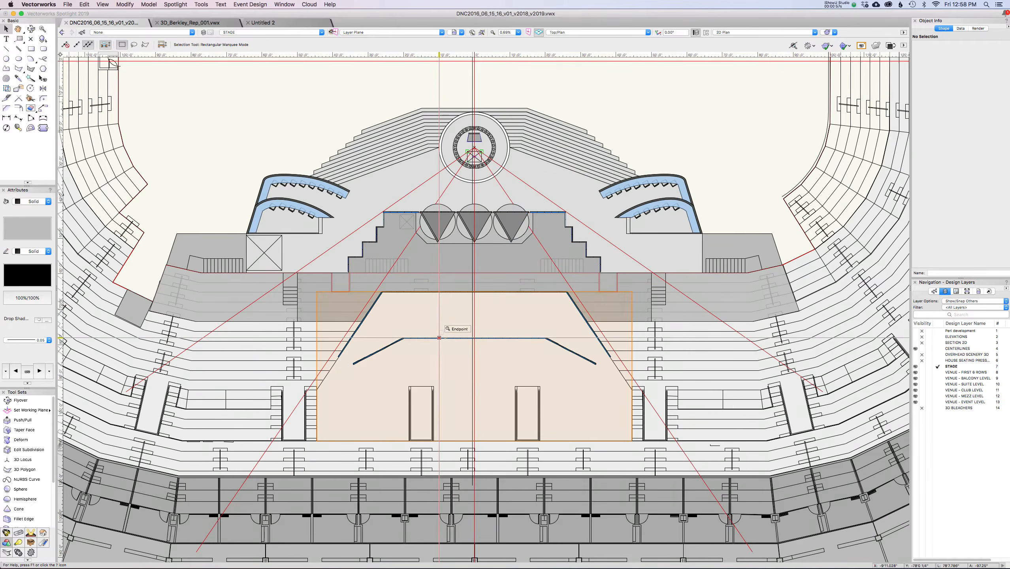
key(space)
scroll(428, 236, up, 5)
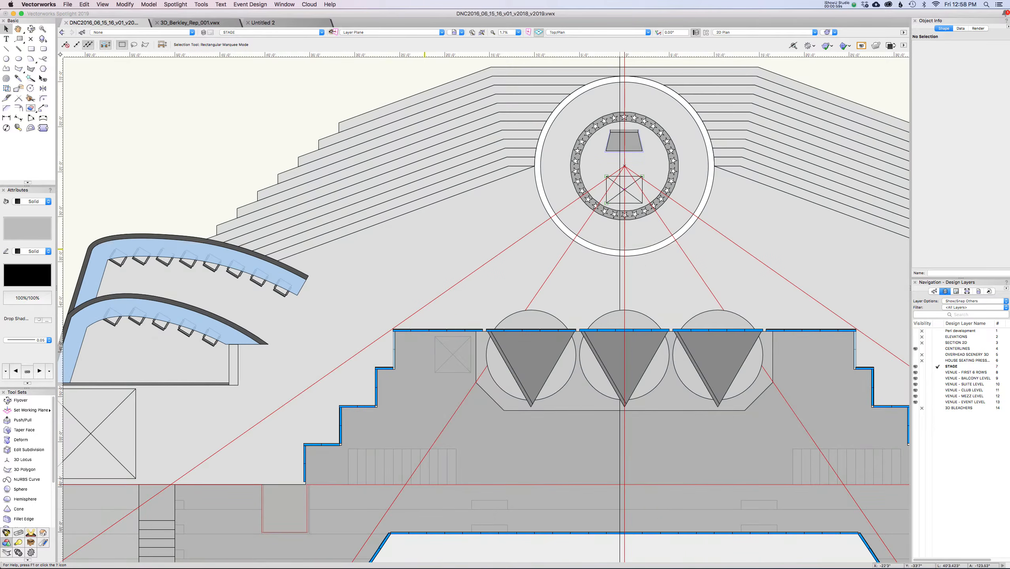
click(383, 243)
click(414, 274)
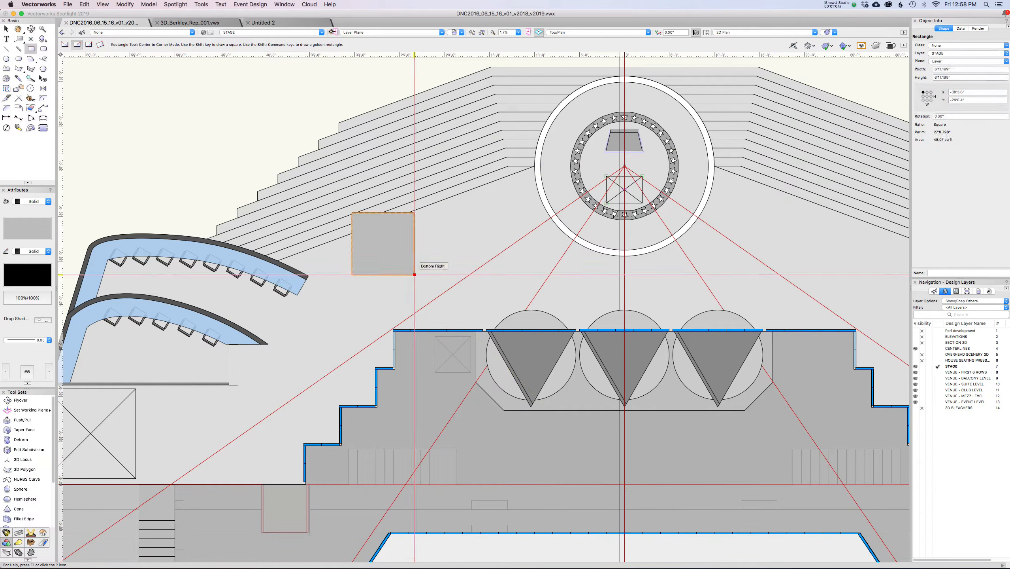
key(x)
drag(401, 252, 416, 277)
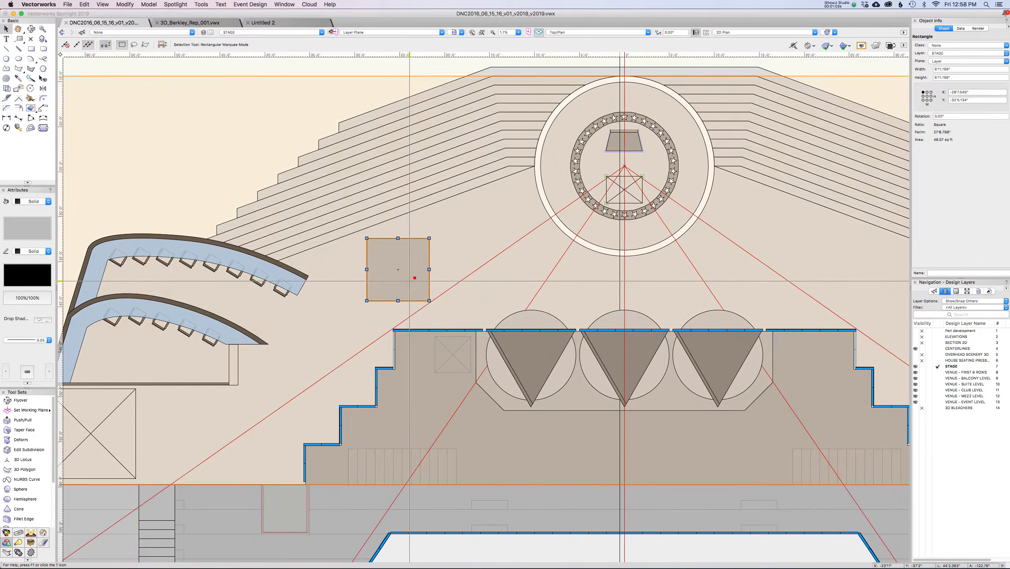
Extrude the square 4'0" and raise the block in the Left view onto the stage deck, at a bottom height of 6'6"
key(super+e)
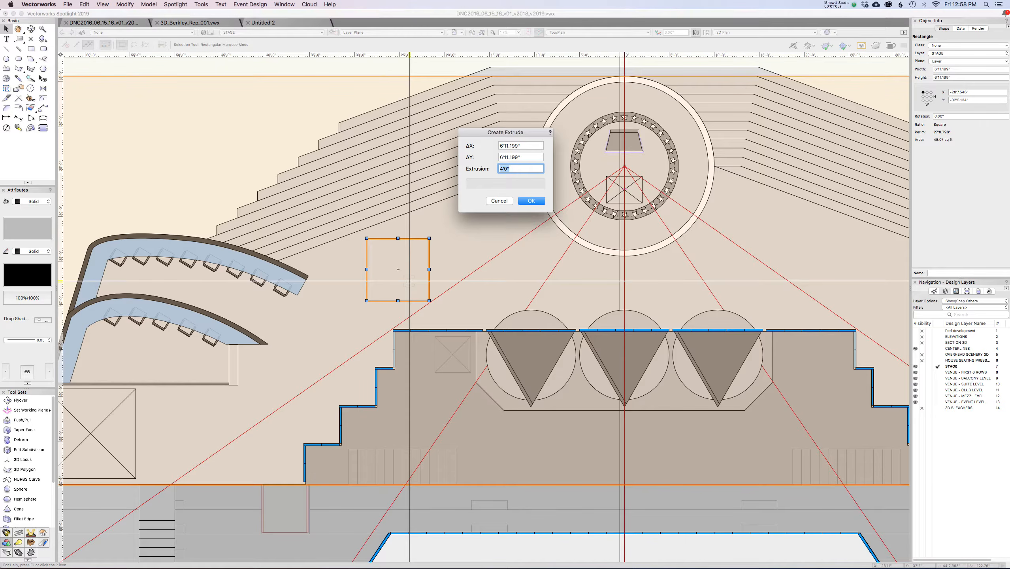
key(Return)
key(KP_4)
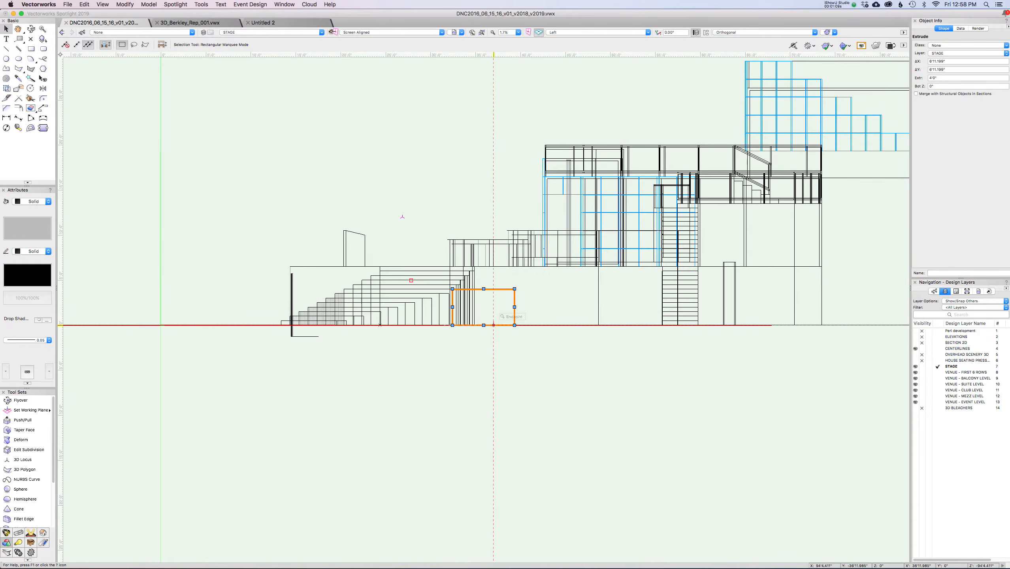
drag(493, 325, 495, 266)
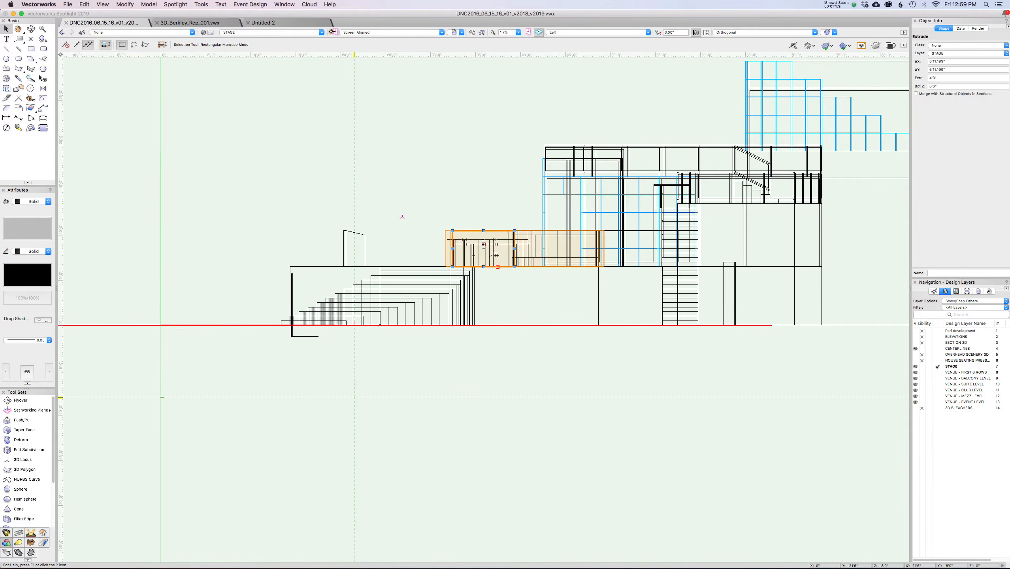
Display the model shaded in a Left Rear Isometric view with nothing selected
key(8)
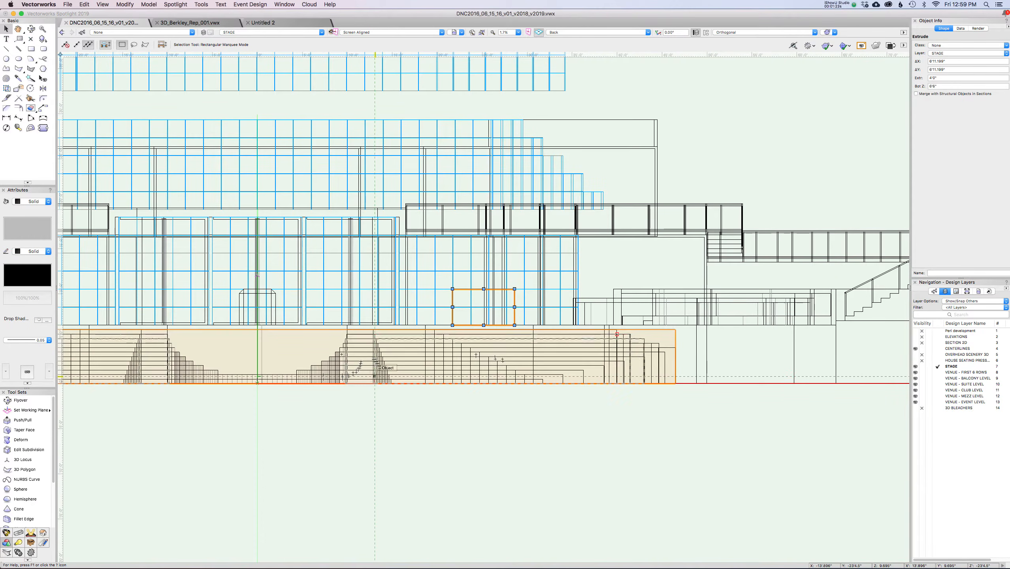
click(602, 271)
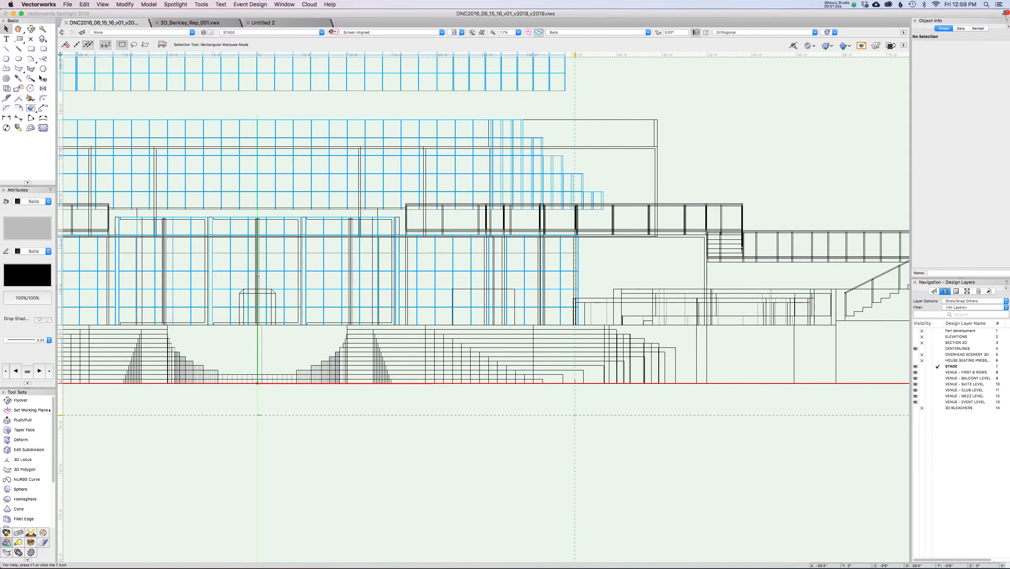
scroll(574, 414, down, 1)
scroll(574, 414, up, 2)
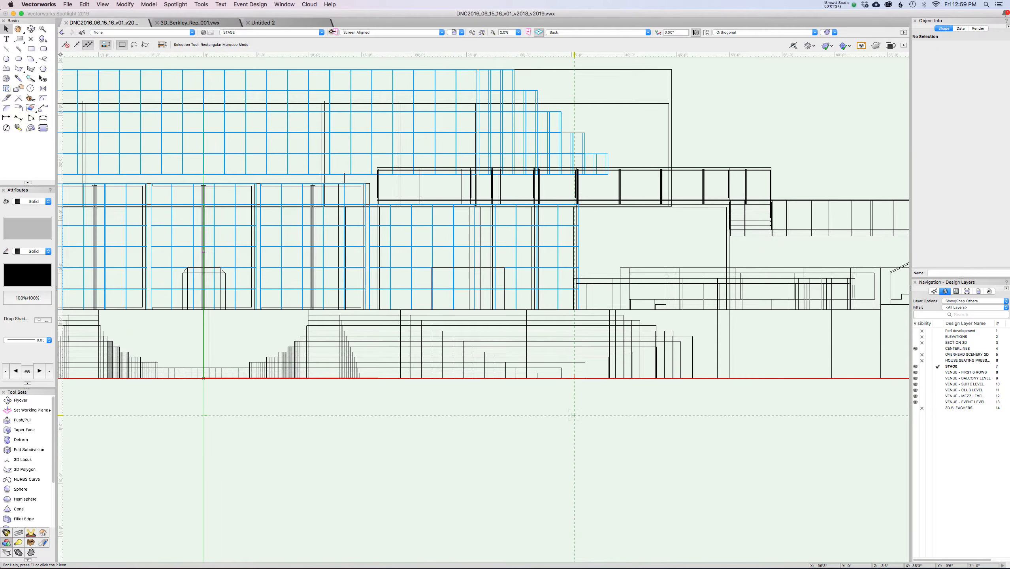
key(7)
key(super+shift+g)
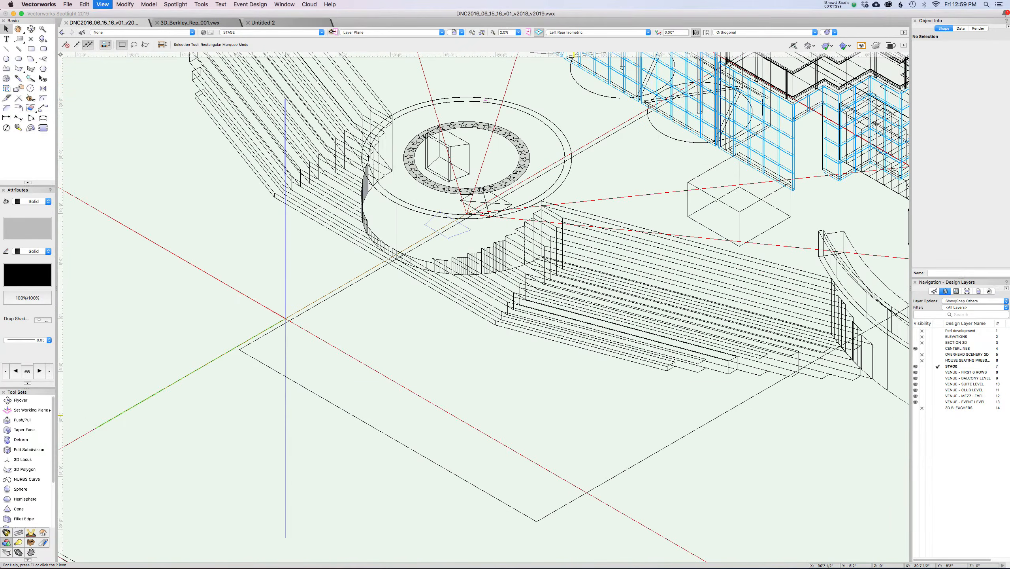
Group the extruded block on the stage deck and open that group for editing
middle_drag(769, 186, 650, 243)
click(649, 243)
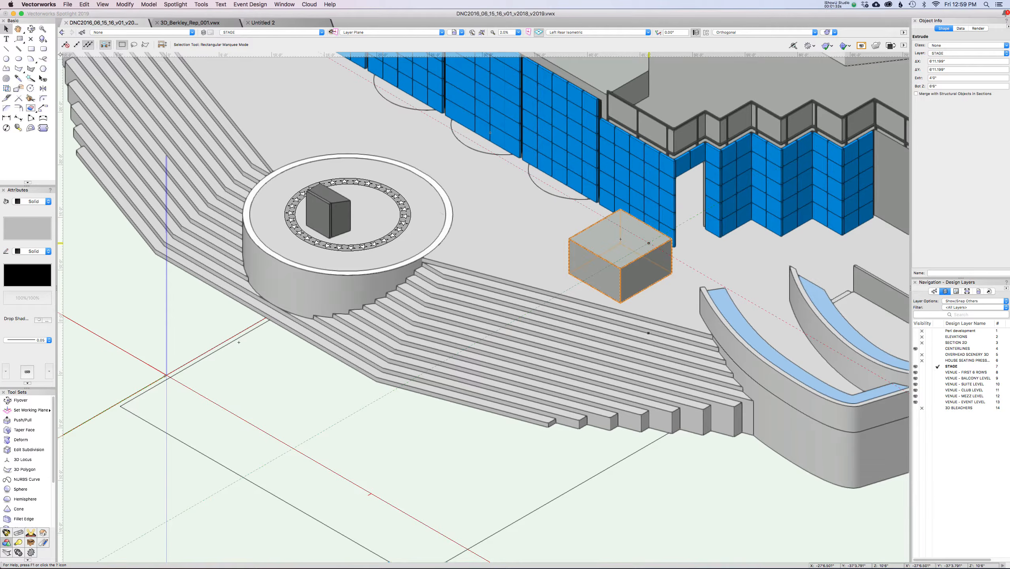
key(super+g)
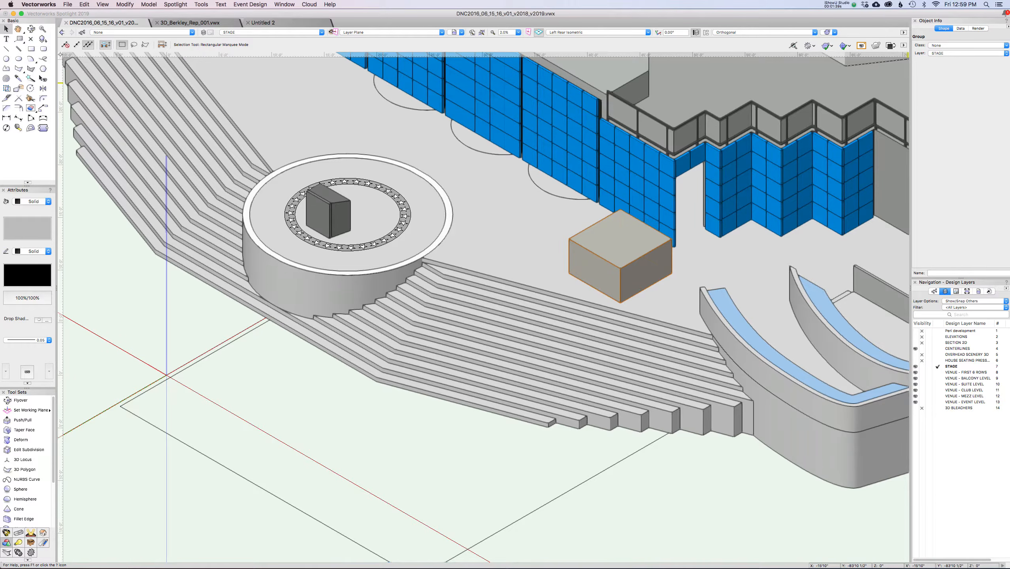
double_click(654, 257)
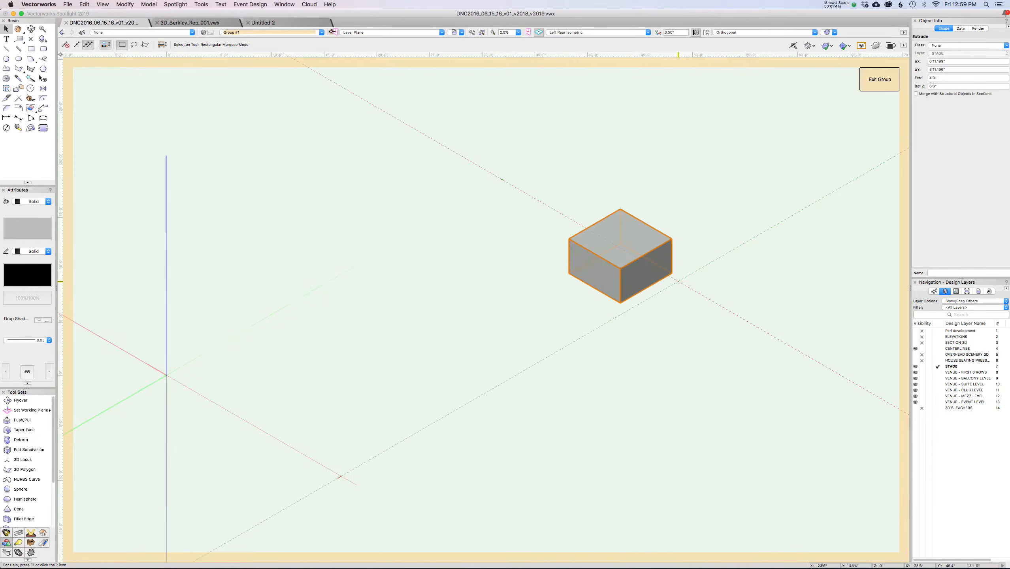
In Top/Plan view, draw a circle with a radius of about 1'5" at the centre of the block
middle_drag(646, 271, 506, 310)
key(super+5)
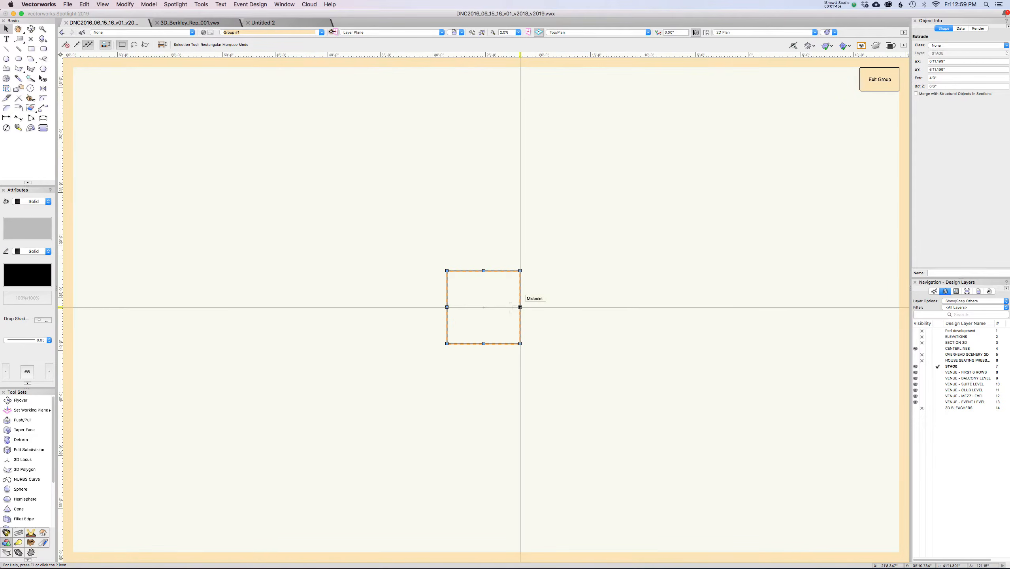
scroll(521, 305, up, 2)
key(6)
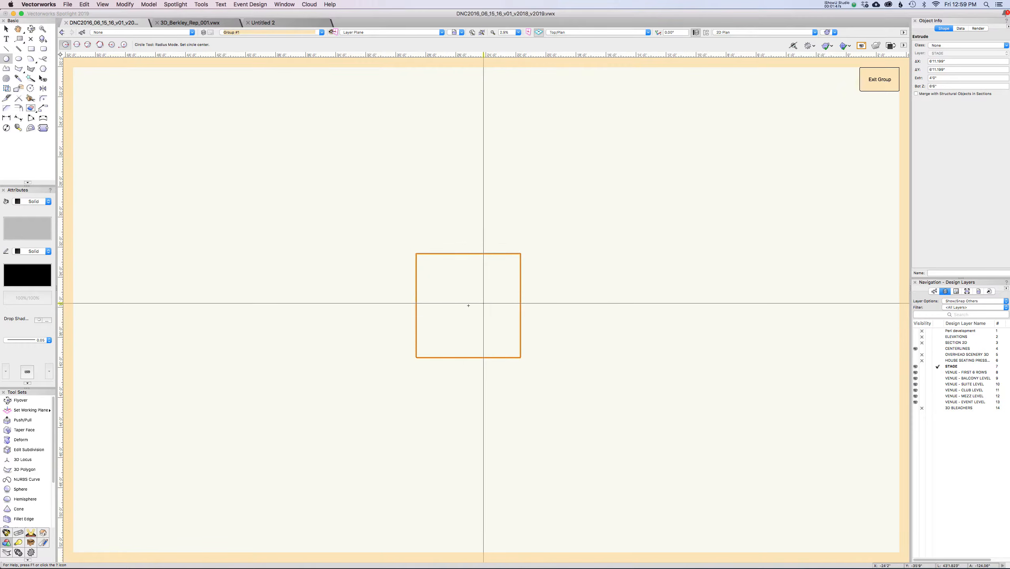
click(468, 305)
click(484, 291)
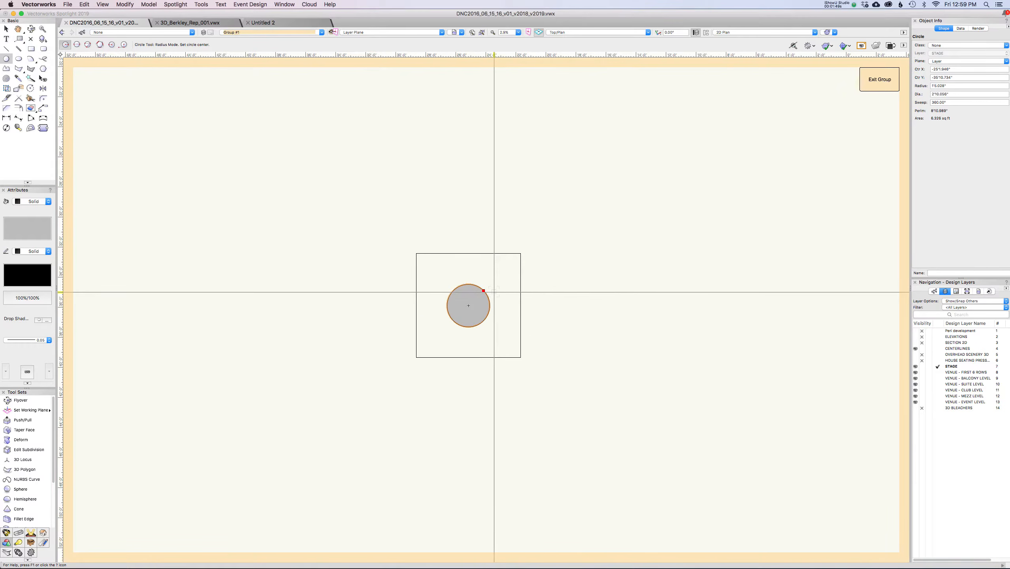
Extrude the circle 2' and move the cylinder up onto the block's top face in the Left view
key(super+e)
text(2')
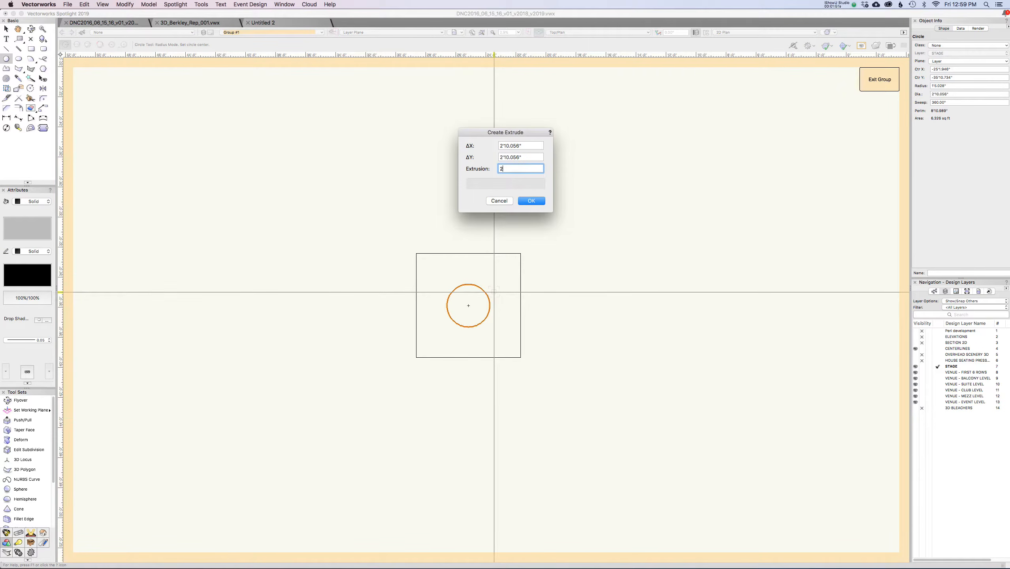
key(Return)
key(super+4)
key(x)
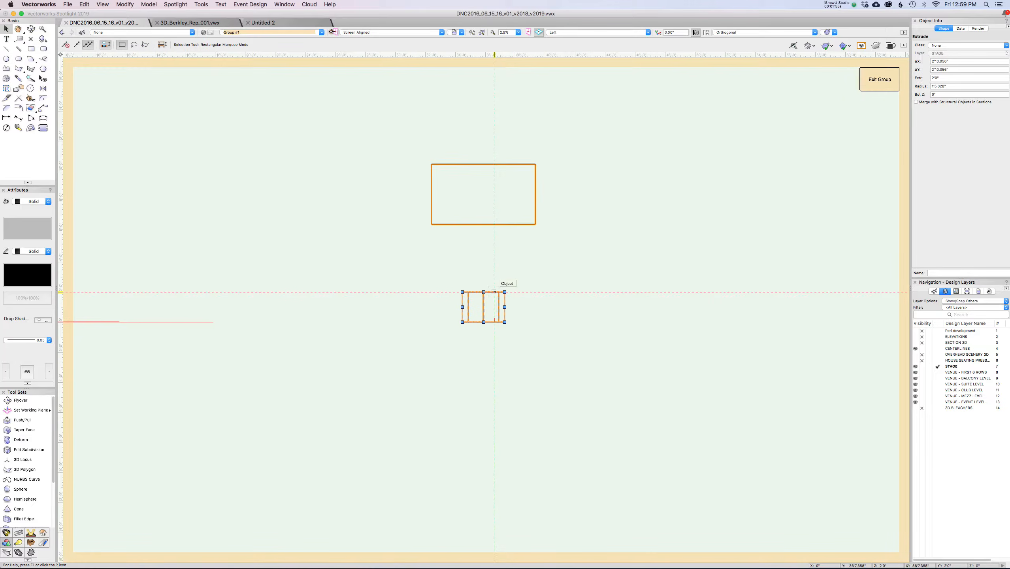
drag(493, 322, 493, 164)
Group the block and the cylinder together inside the open group
key(shift+c)
drag(425, 173, 422, 158)
key(x)
shift+click(456, 169)
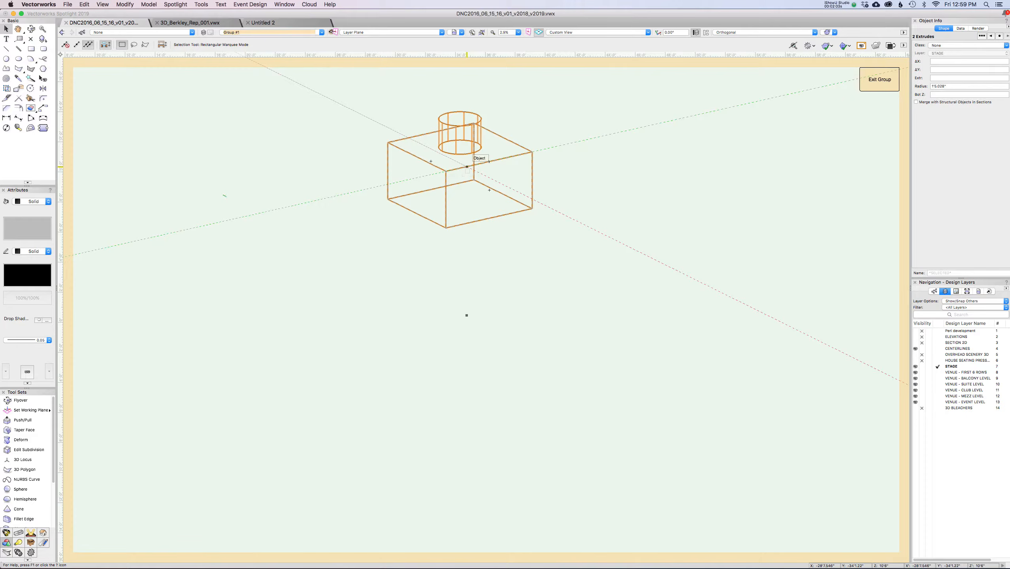
middle_drag(468, 168, 482, 231)
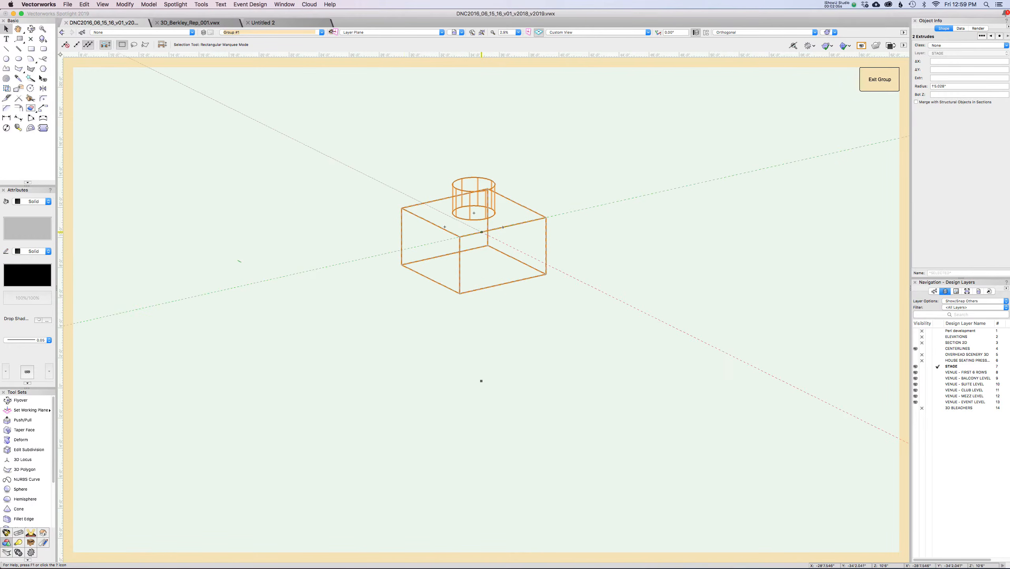
key(F5)
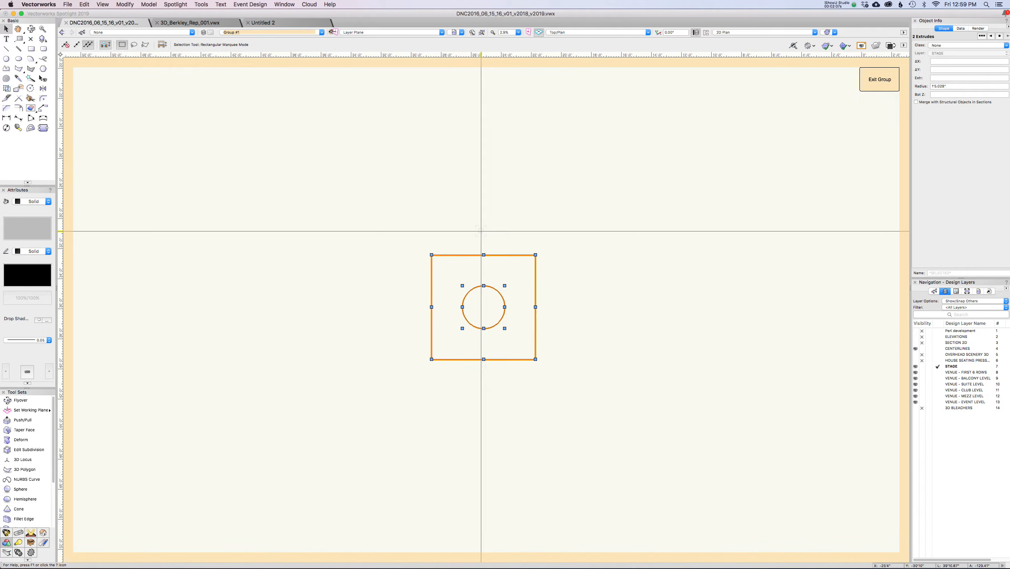
key(super+g)
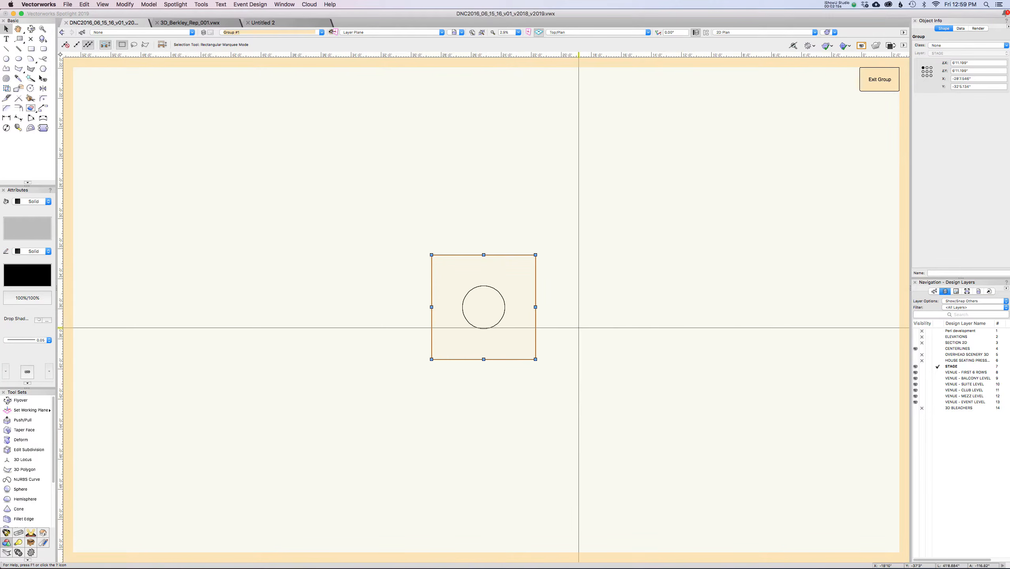
scroll(573, 326, down, 1)
middle_drag(573, 326, 529, 273)
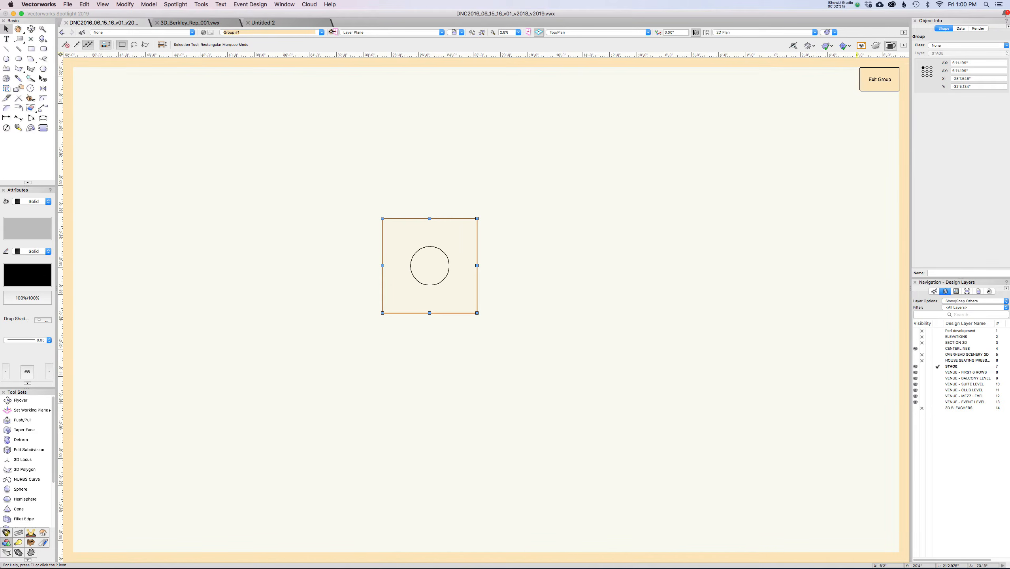
Show the other objects while editing the group, and deselect the nested group with the surrounding stage plan in view
click(904, 45)
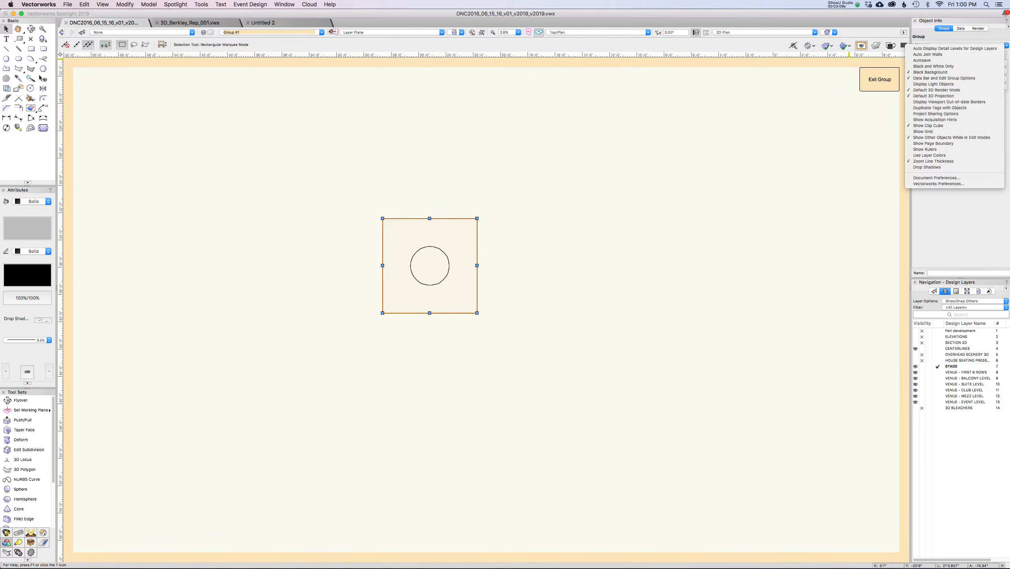
click(862, 46)
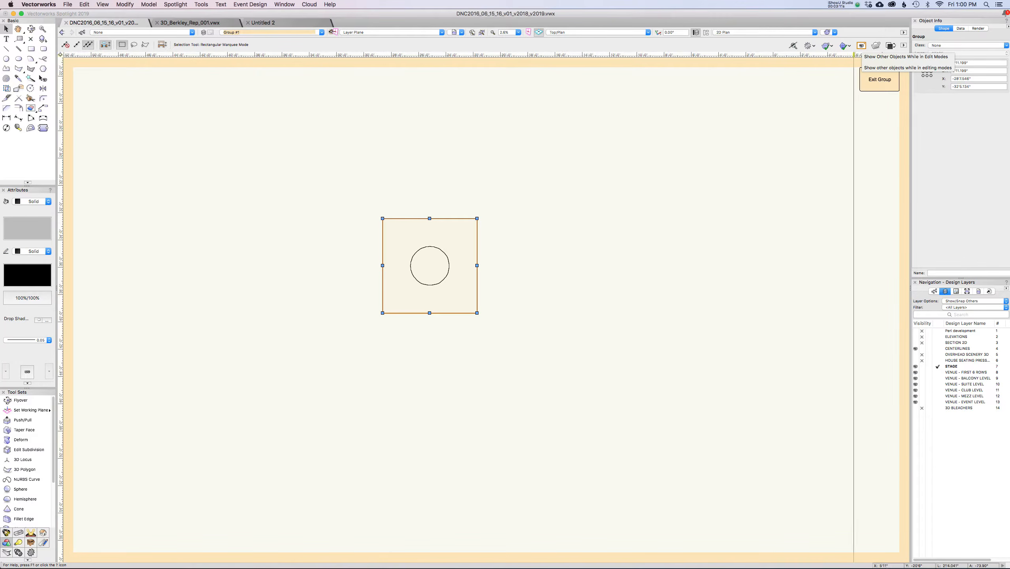
click(862, 46)
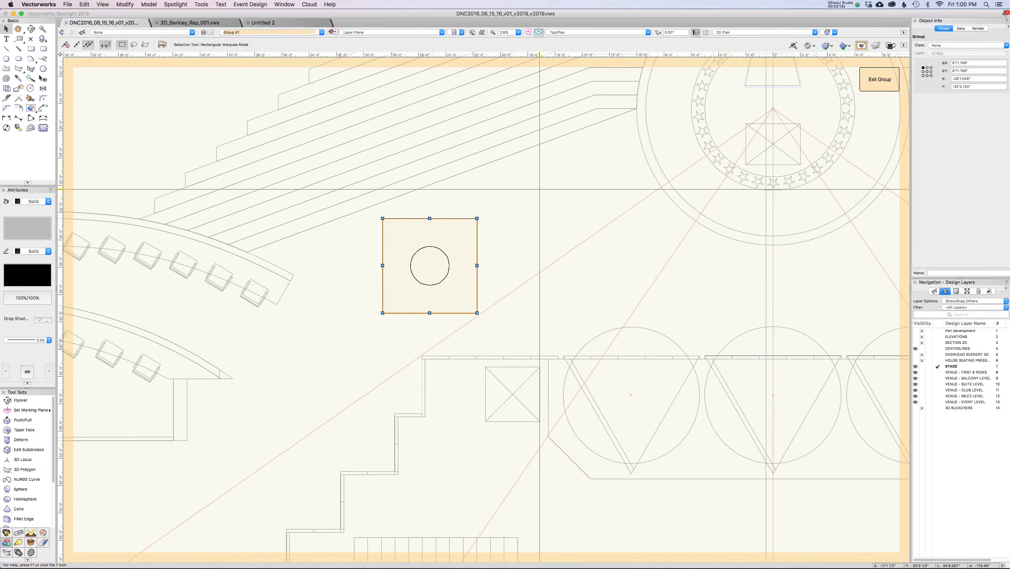
scroll(534, 191, down, 5)
key(space)
drag(559, 174, 519, 201)
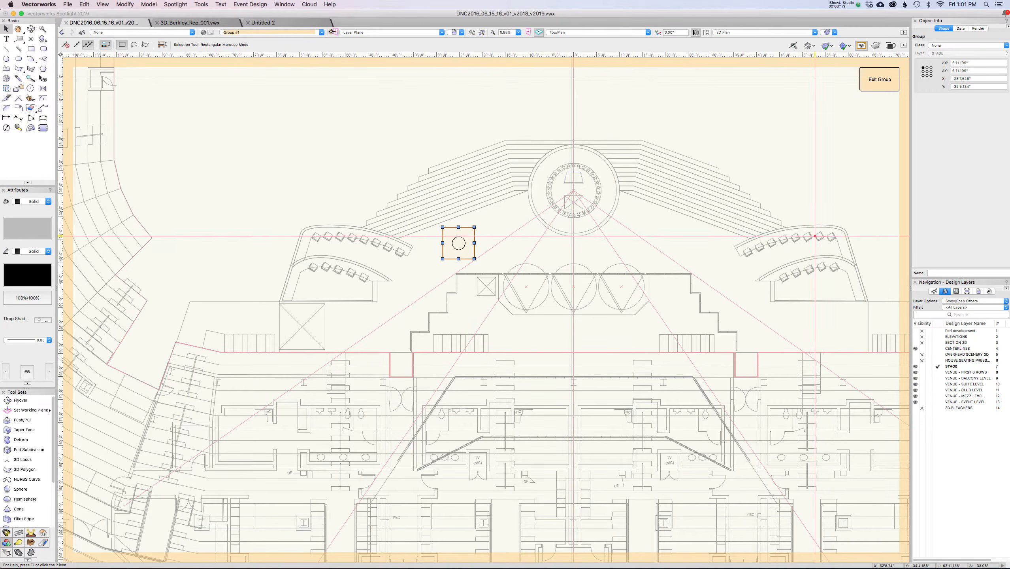
click(464, 200)
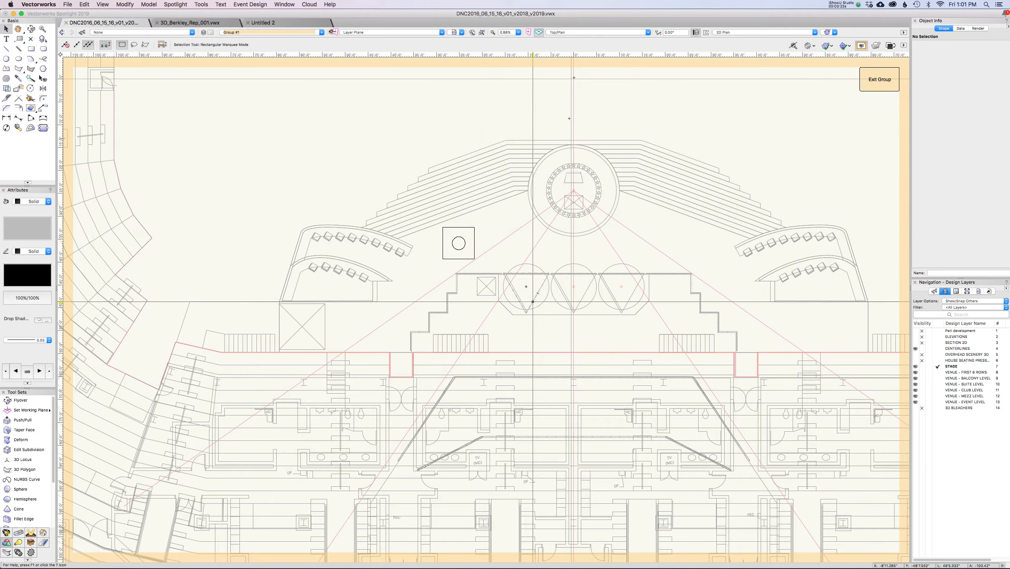
Select the nested group and examine it against the surrounding objects in the Left view
click(471, 227)
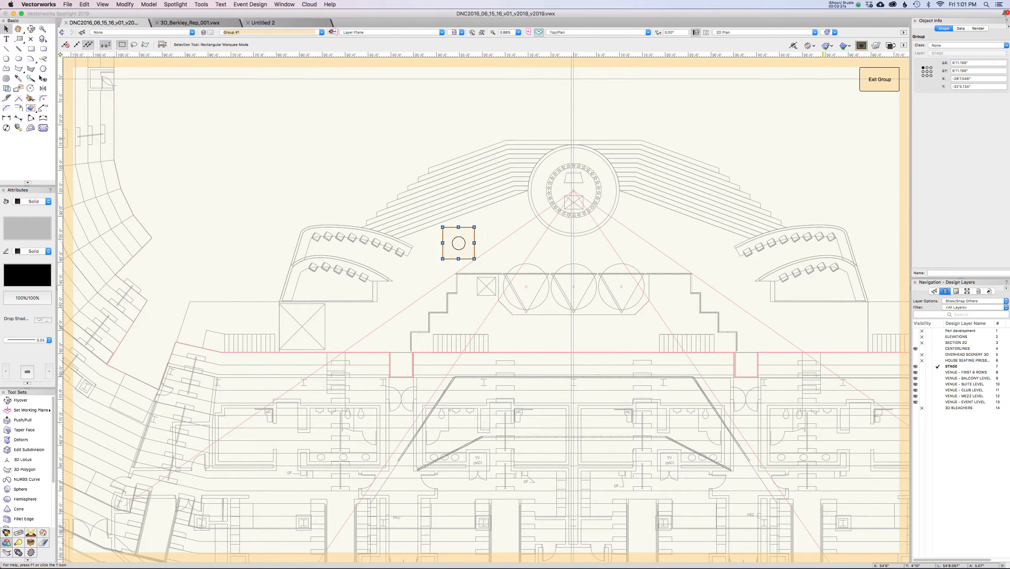
click(862, 46)
click(862, 45)
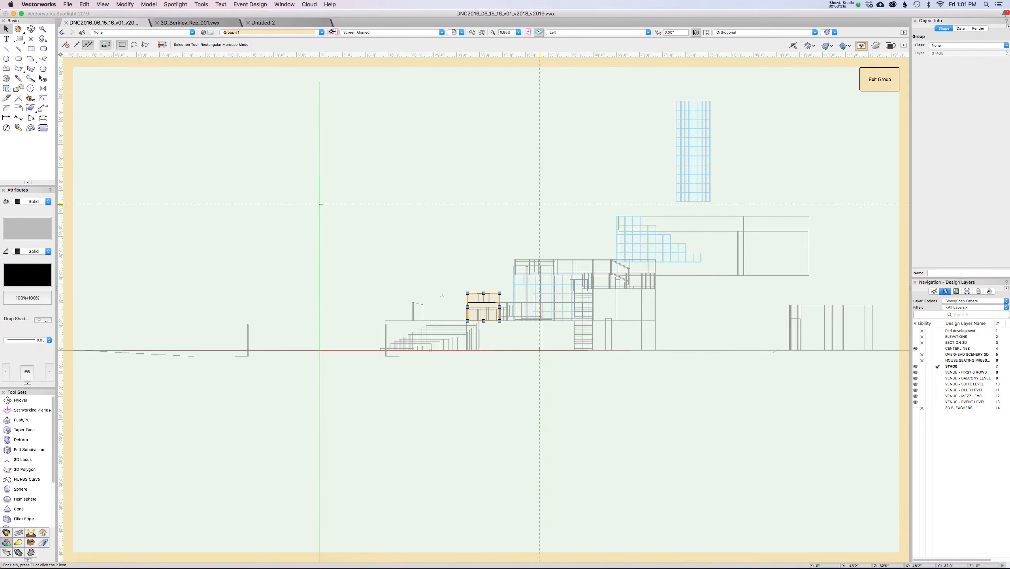
scroll(503, 326, up, 5)
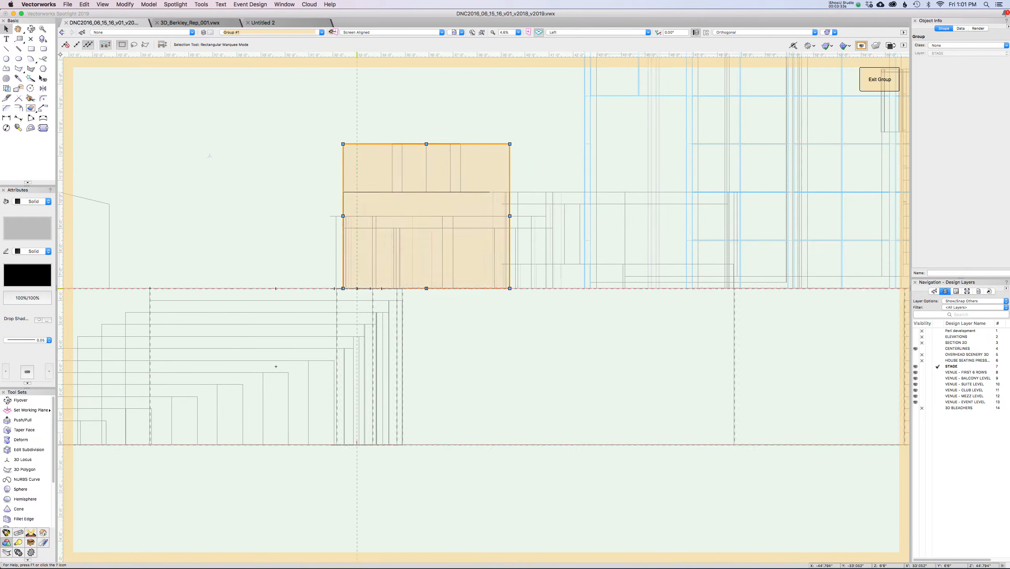
Hide the other objects and orbit the nested group into an angled 3D view
click(862, 46)
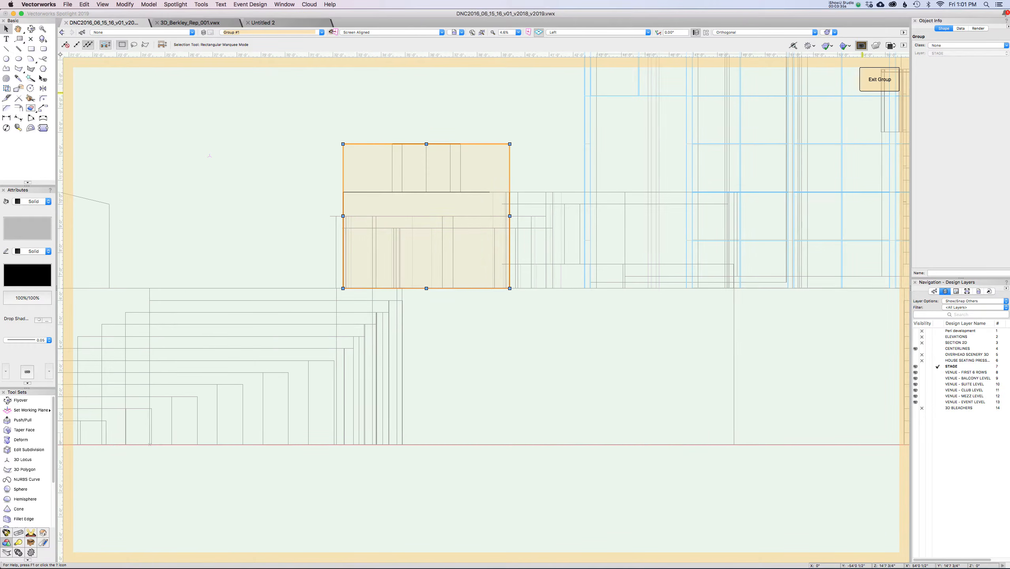
shift+middle_drag(330, 208, 333, 207)
drag(333, 207, 332, 205)
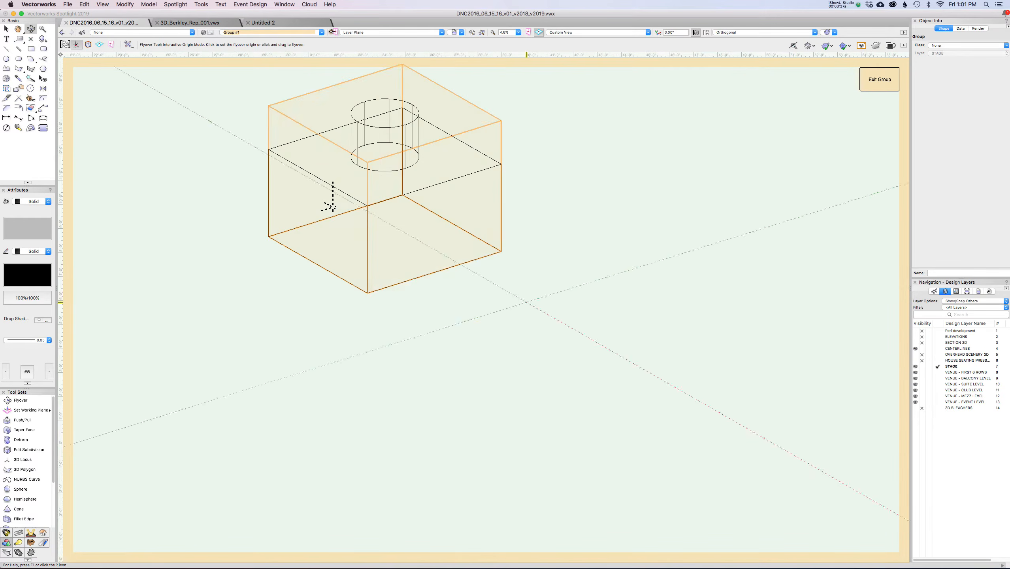
middle_drag(334, 207, 370, 303)
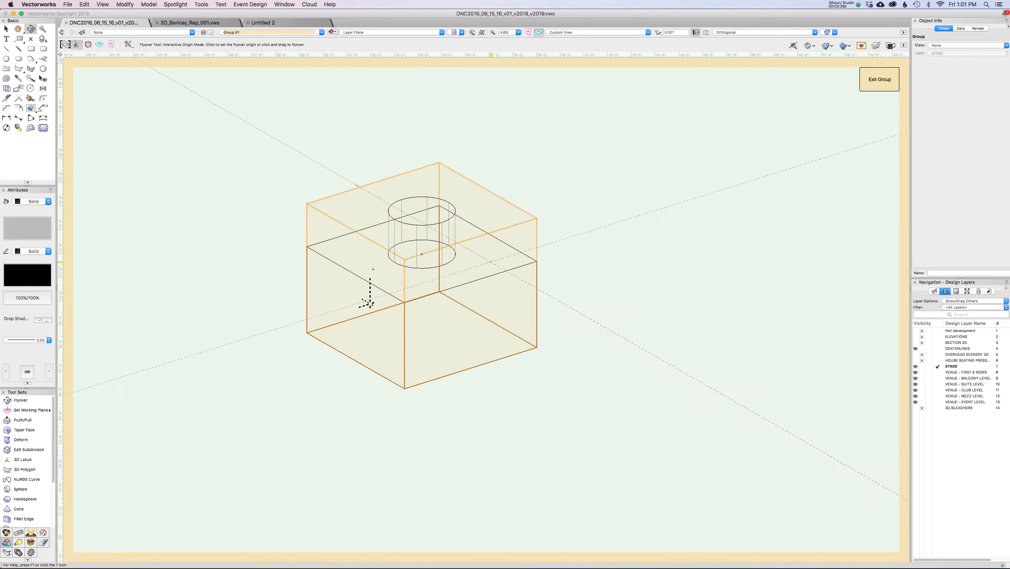
Check the Show Other Objects While in Edit Modes preference and toggle the display of the surrounding objects
click(904, 46)
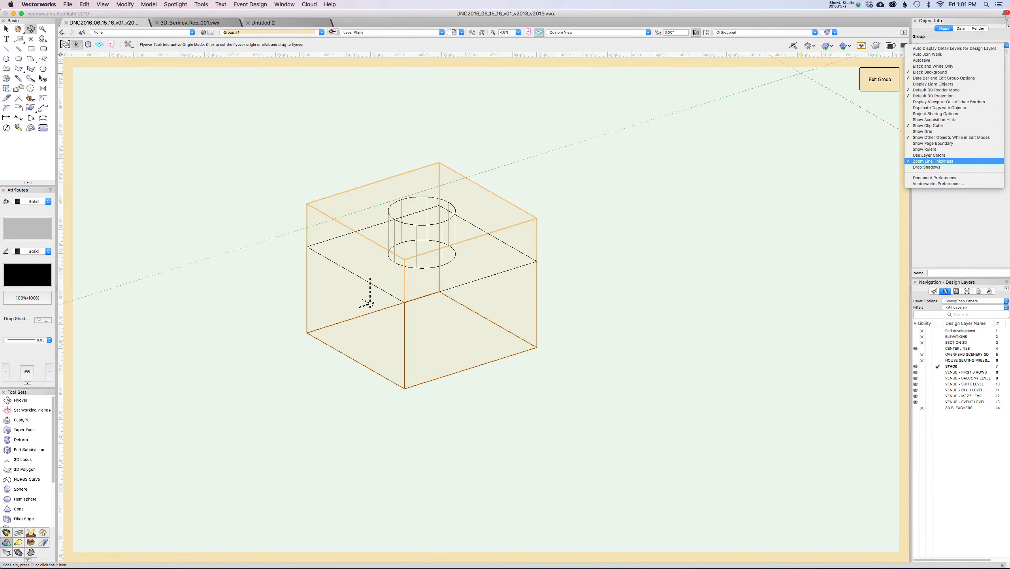
click(933, 161)
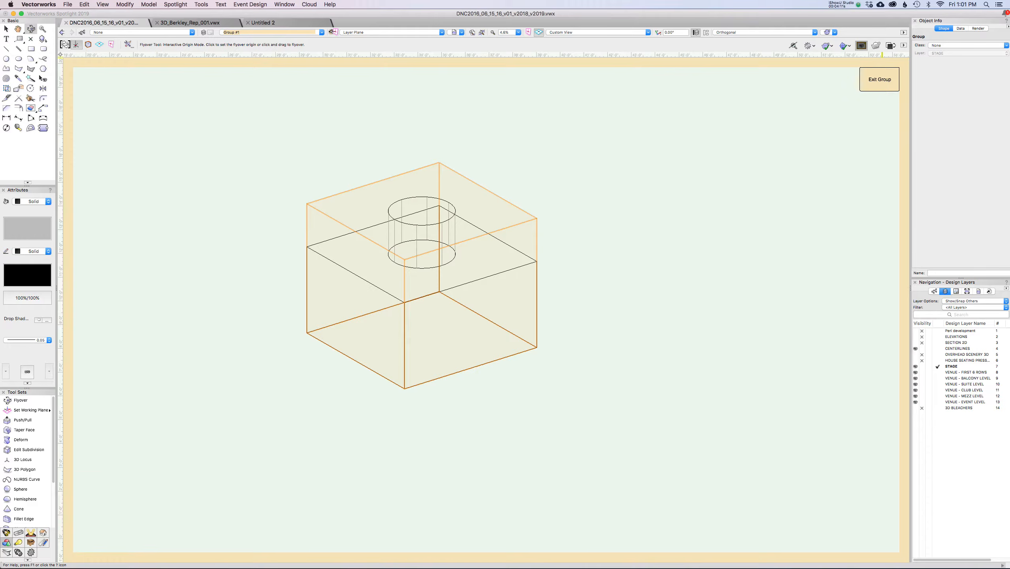
click(861, 45)
click(862, 45)
Render the group shaded and compare it with the surrounding arena shown and hidden in an orbited 3D view
key(super+shift+g)
scroll(621, 219, down, 5)
scroll(557, 235, down, 2)
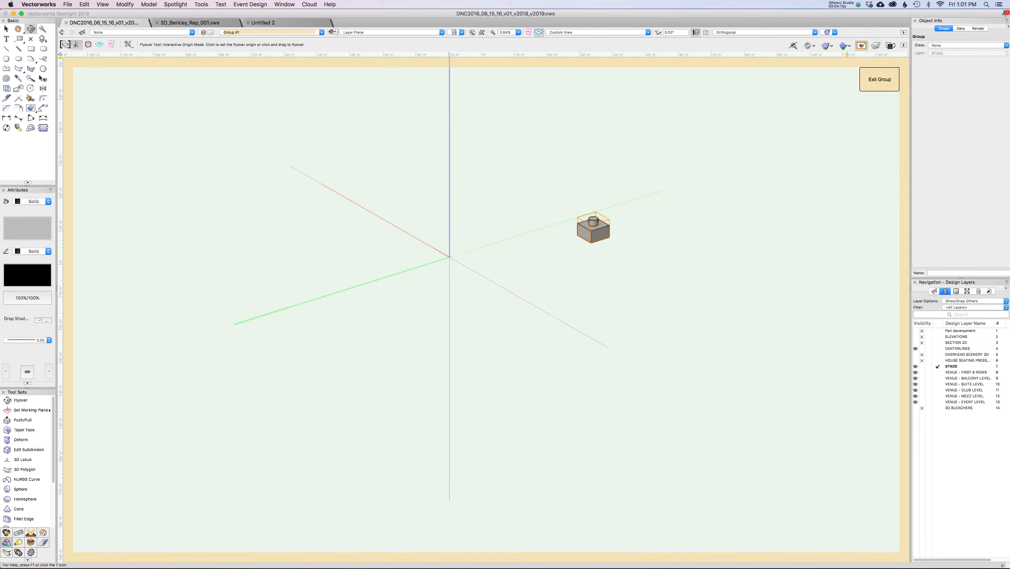
click(861, 45)
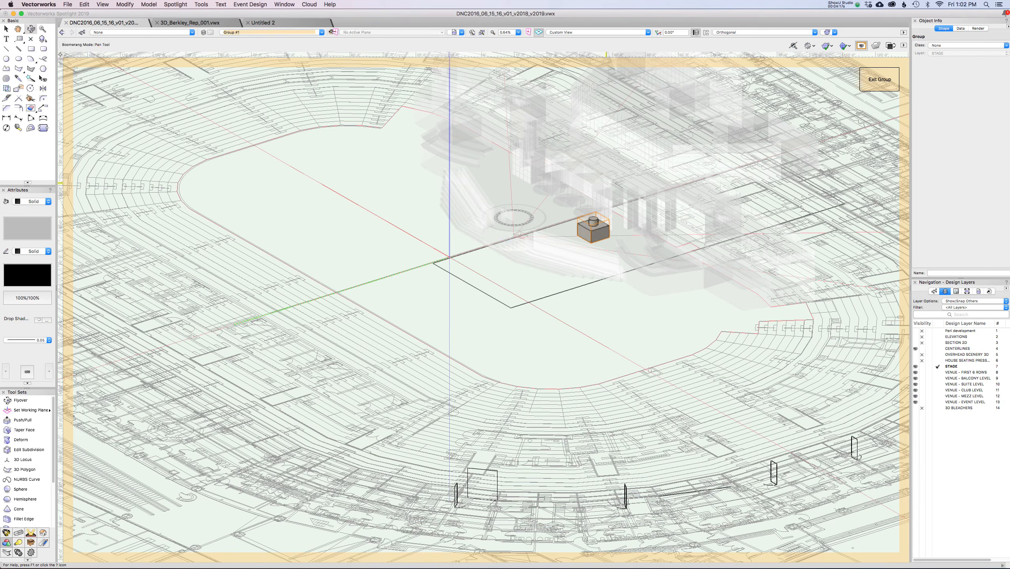
middle_drag(586, 229, 521, 288)
mouse_move(546, 241)
mouse_down()
mouse_move(545, 275)
mouse_move(548, 244)
mouse_up()
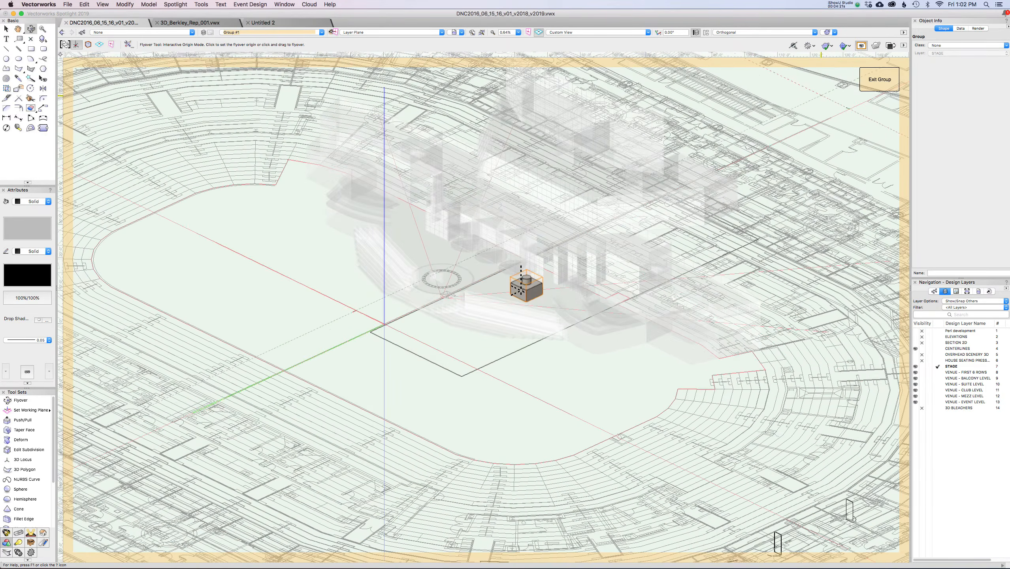
click(861, 46)
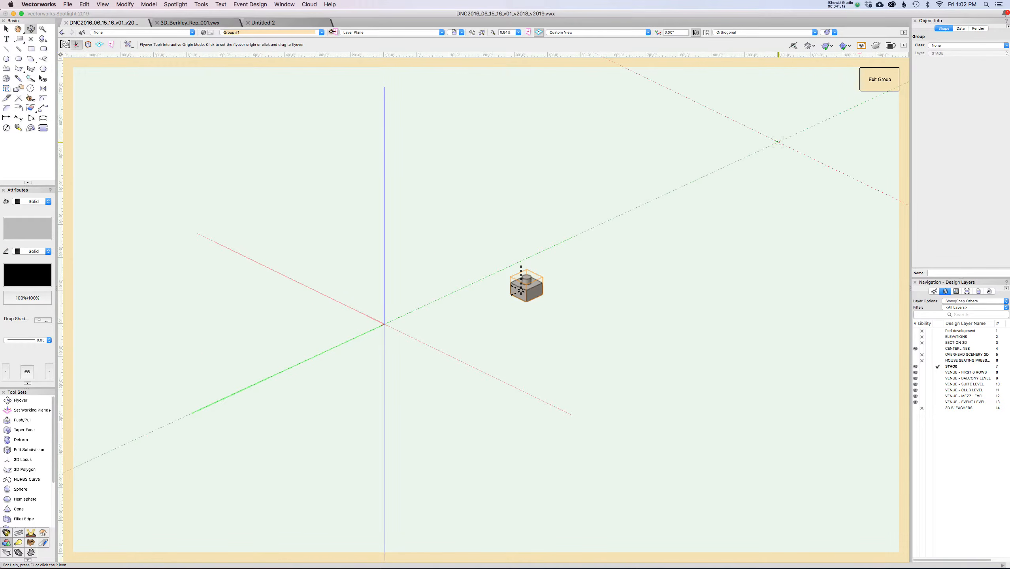
Return to Top/Plan view, exit the group and delete the grouped block and cylinder from the stage
key(x)
key(super+5)
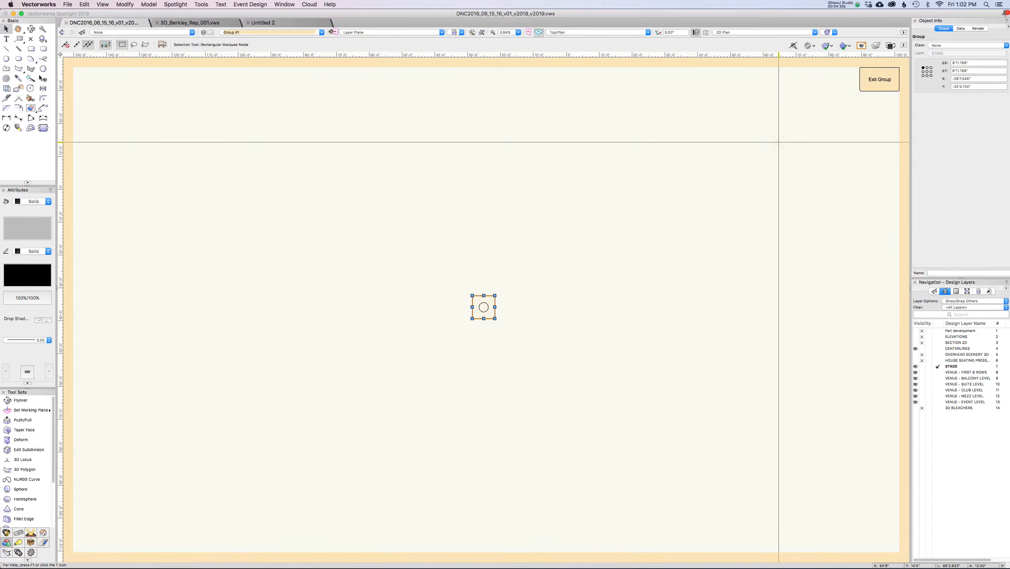
click(870, 82)
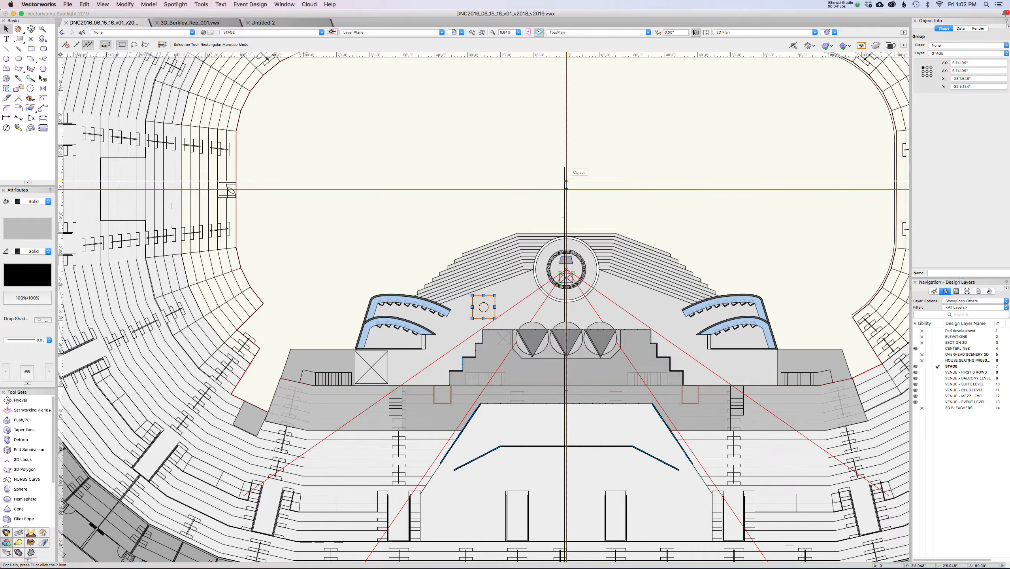
key(Delete)
Turn off Unified View for the arena drawing
middle_drag(537, 256, 495, 221)
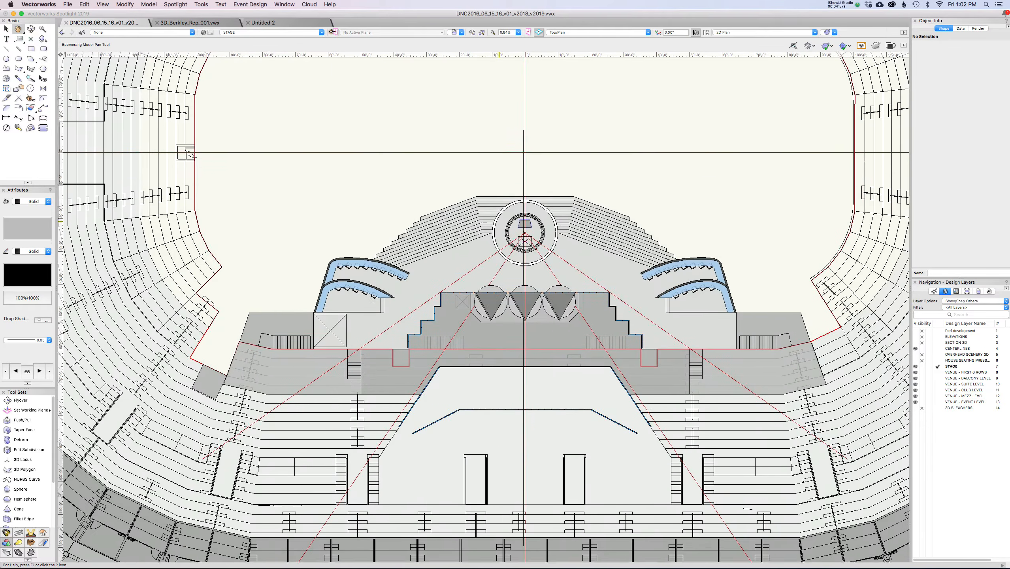
scroll(495, 220, down, 1)
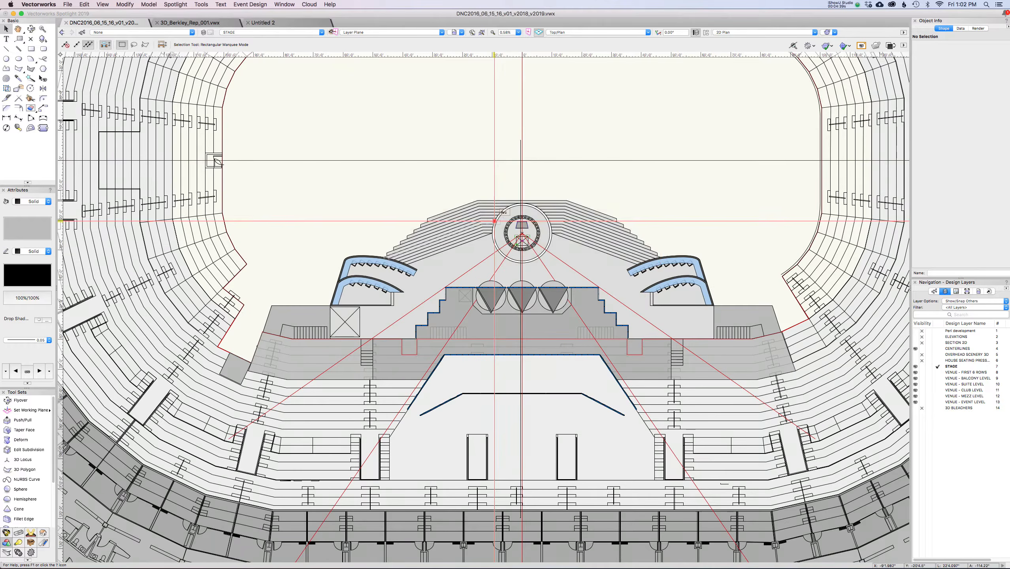
click(103, 4)
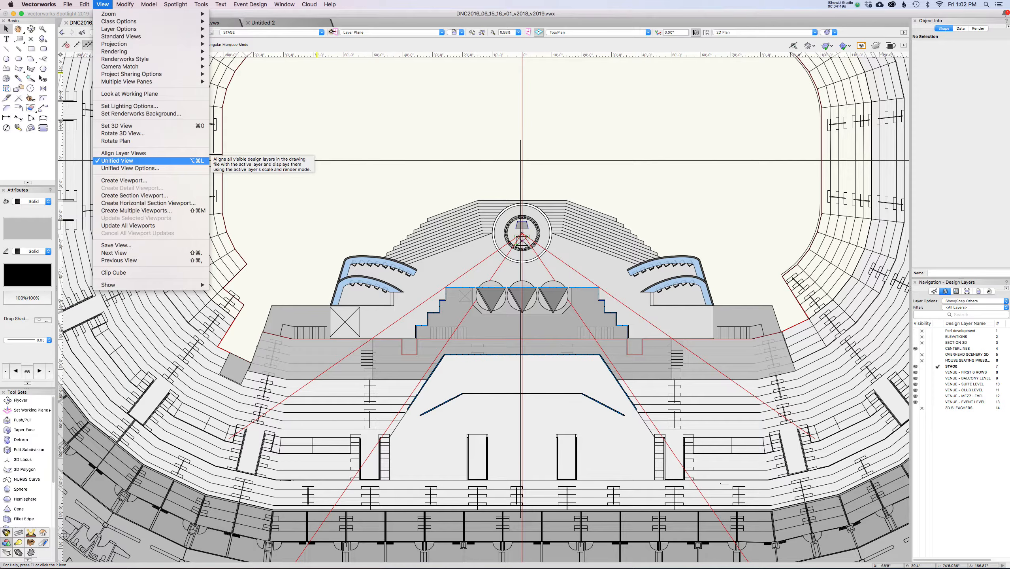
click(152, 160)
click(103, 4)
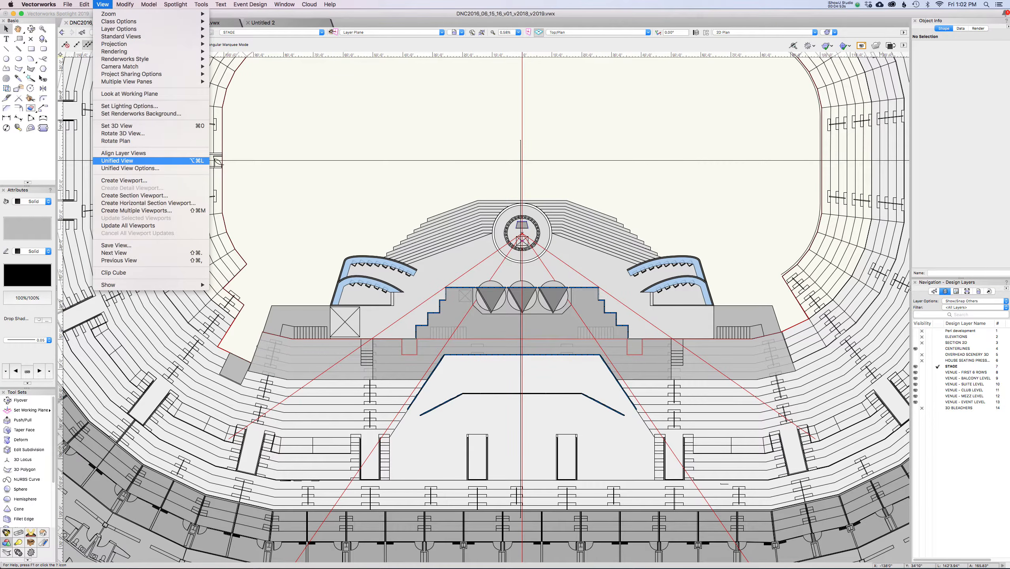
click(151, 160)
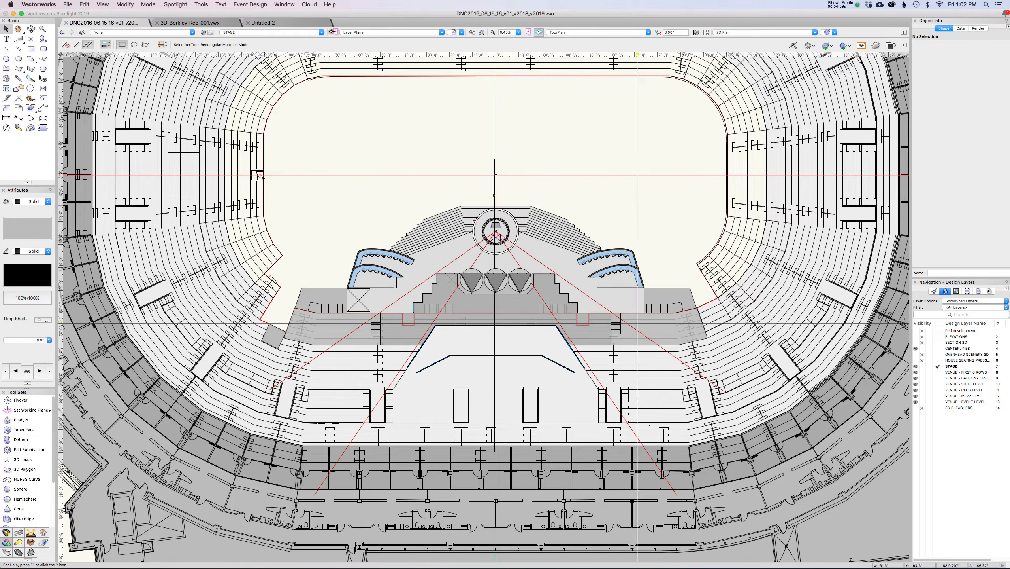
Orbit the stage and examine its Back, Left, Front and Right views against the other layers without Unified View
key(shift+c)
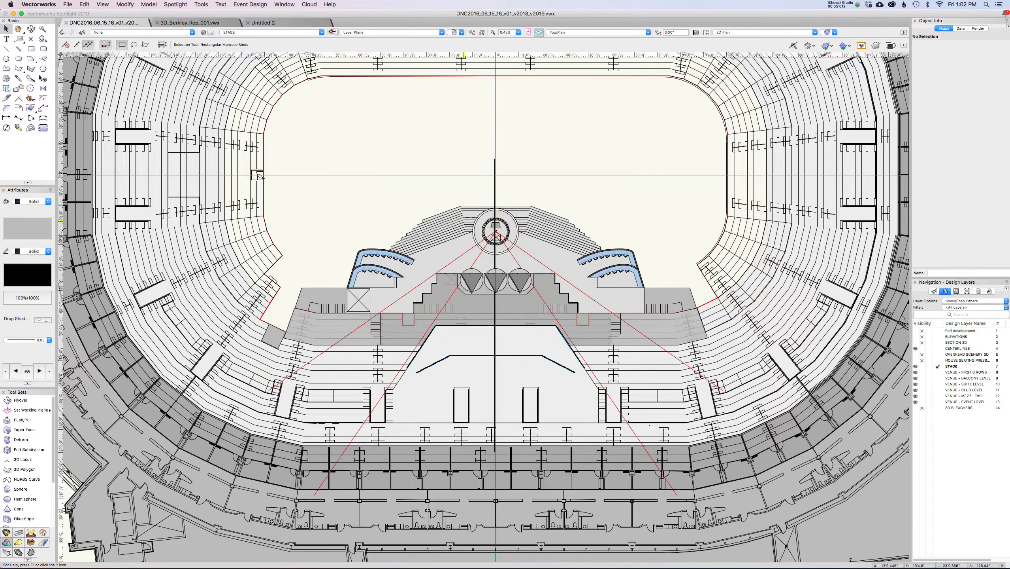
drag(446, 289, 588, 146)
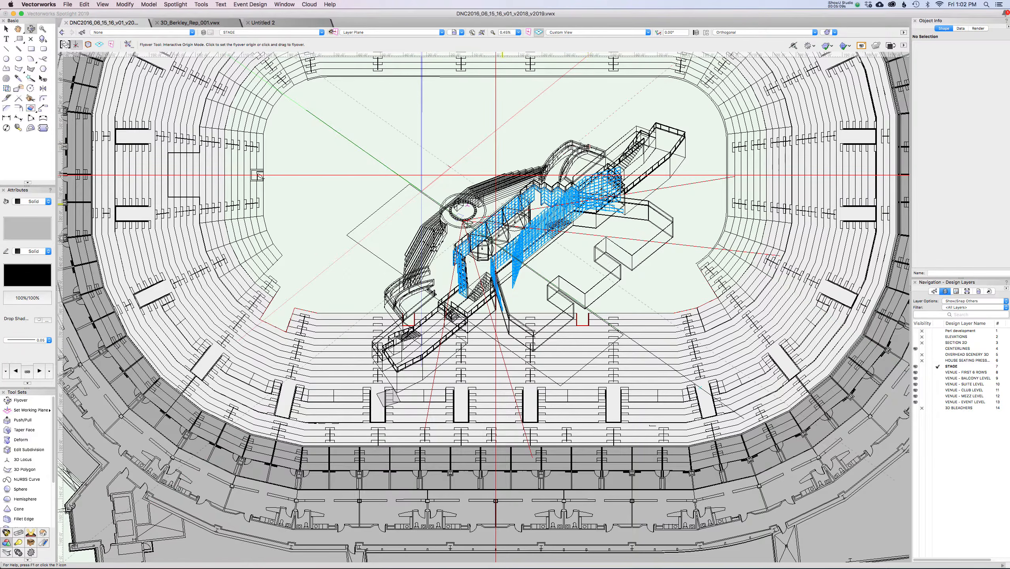
key(8)
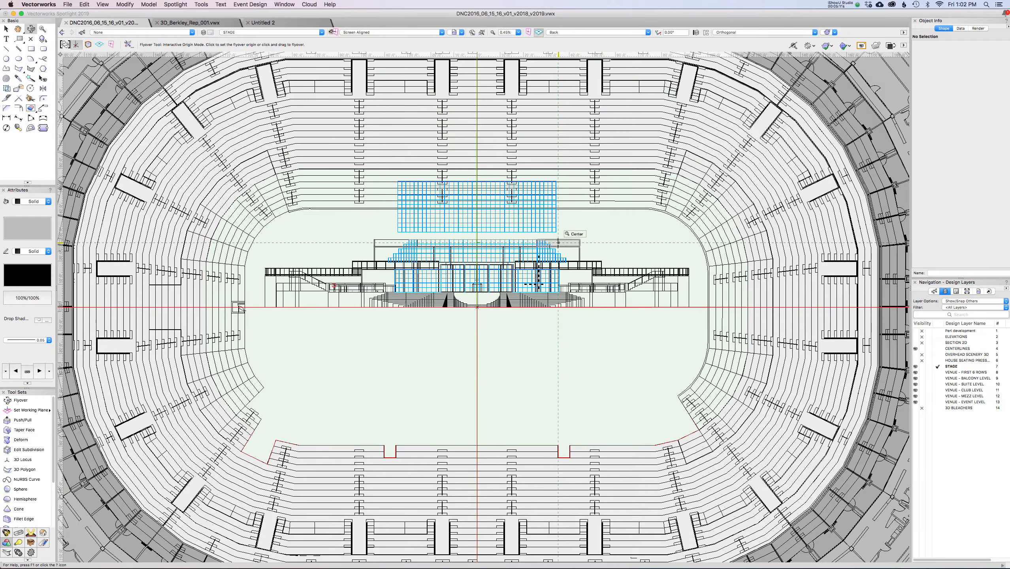
key(4)
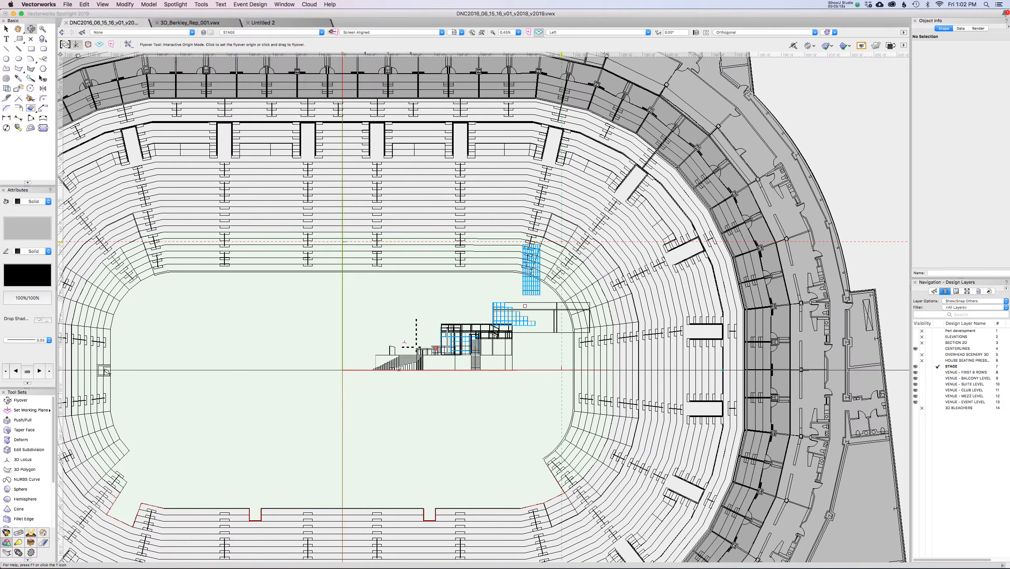
key(2)
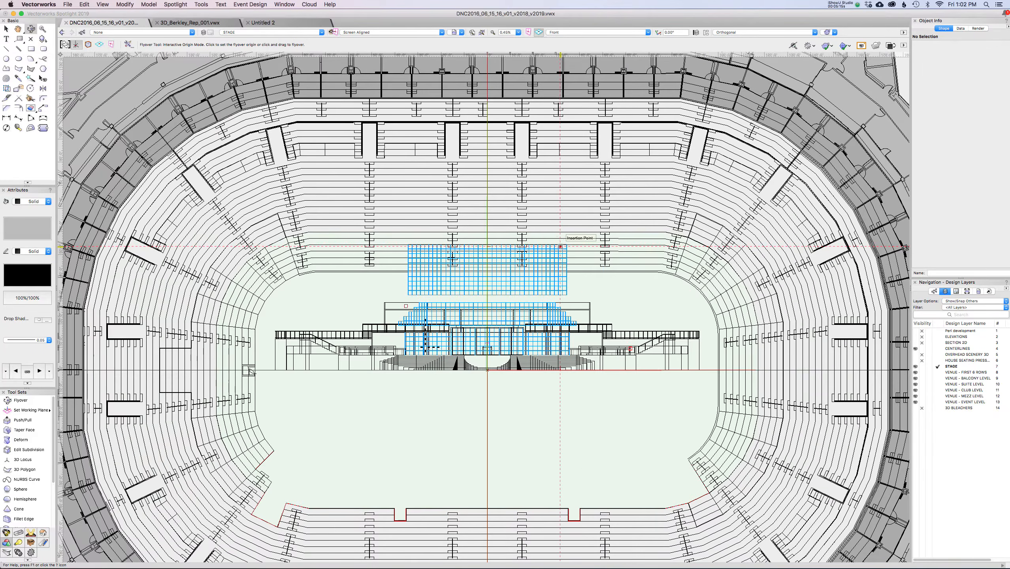
key(6)
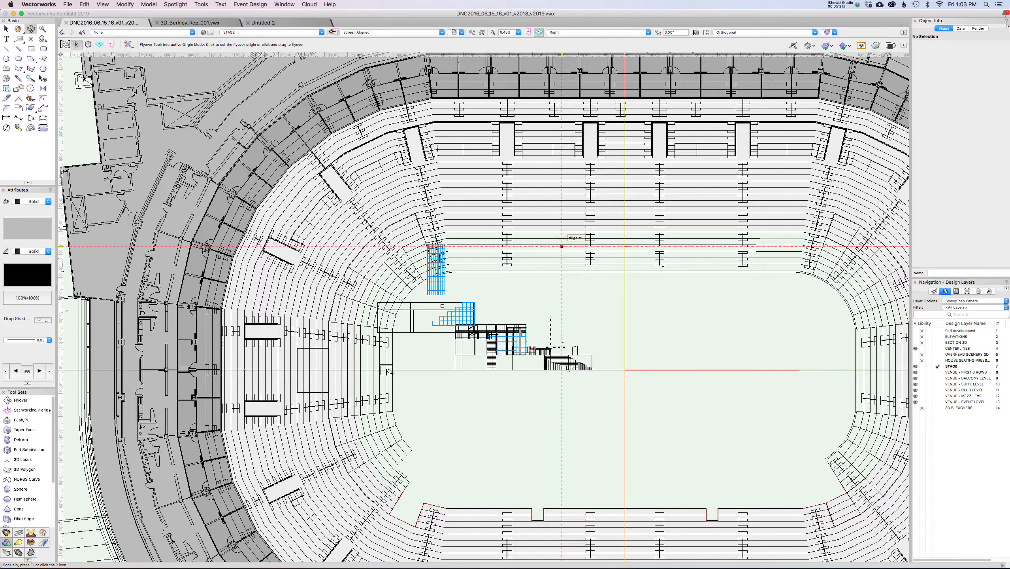
scroll(562, 246, down, 1)
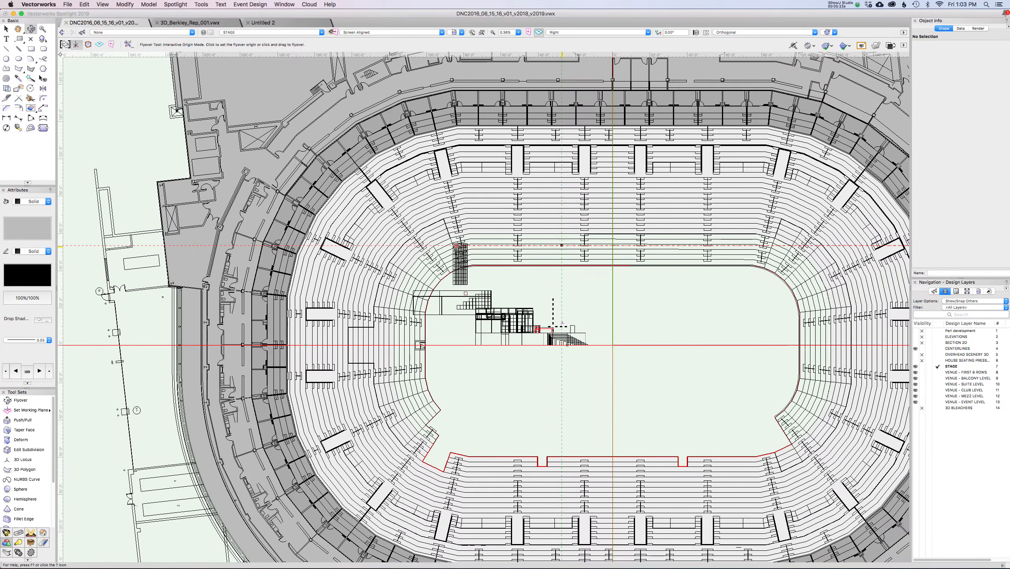
middle_drag(562, 246, 492, 181)
key(shift+c)
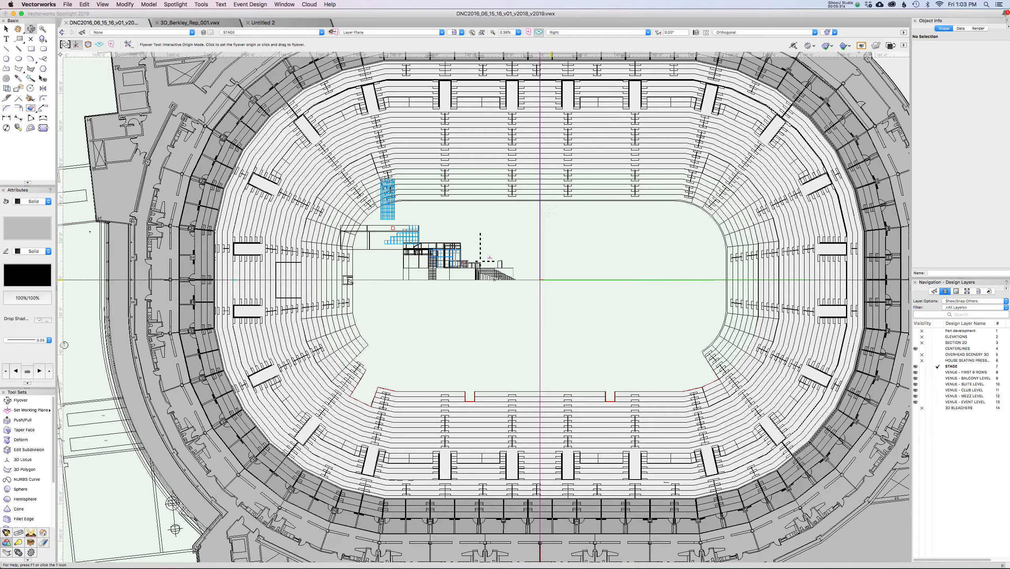
Return the drawing to Top/Plan view and turn Unified View back on
key(F5)
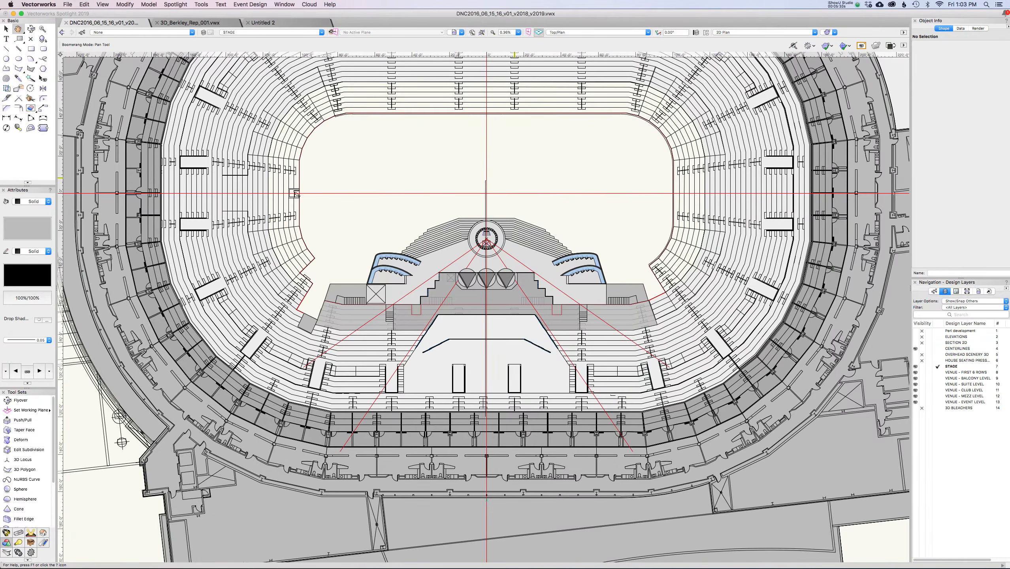
middle_drag(514, 178, 530, 250)
click(103, 5)
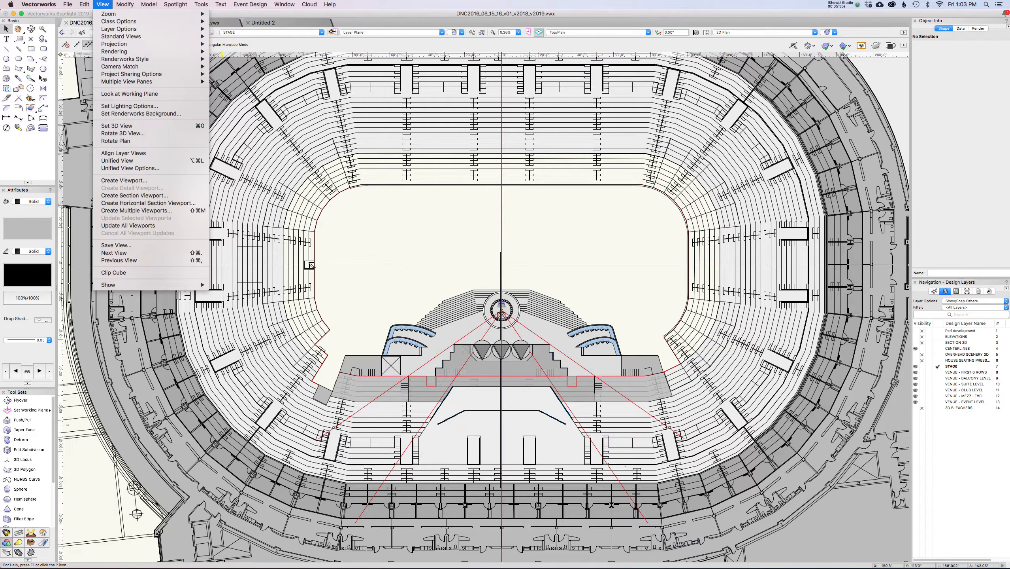
click(117, 160)
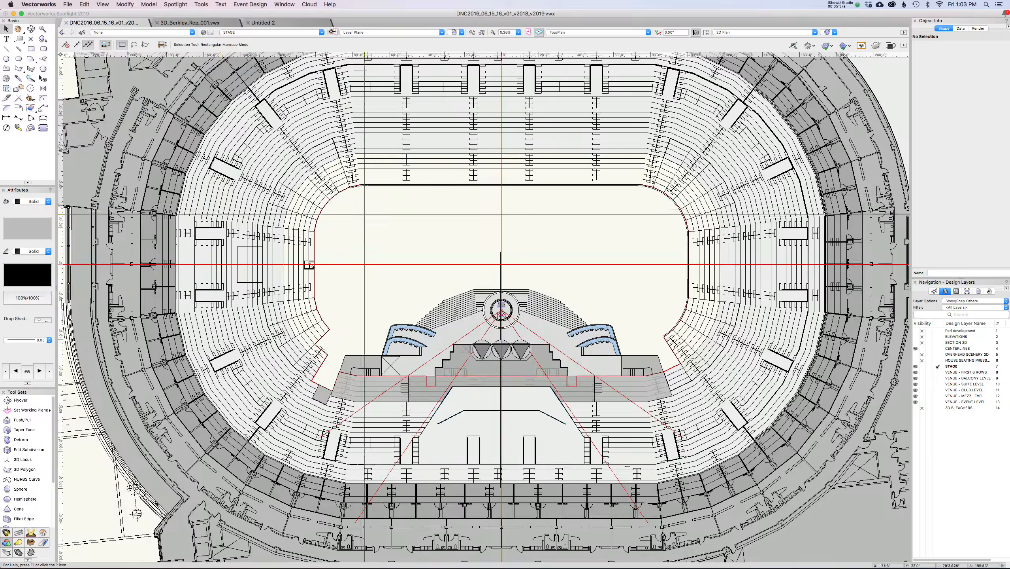
Examine the stage and arena layers together in orbited 3D, Front and Left Rear Isometric views with Unified View on
key(shift+c)
drag(446, 311, 450, 322)
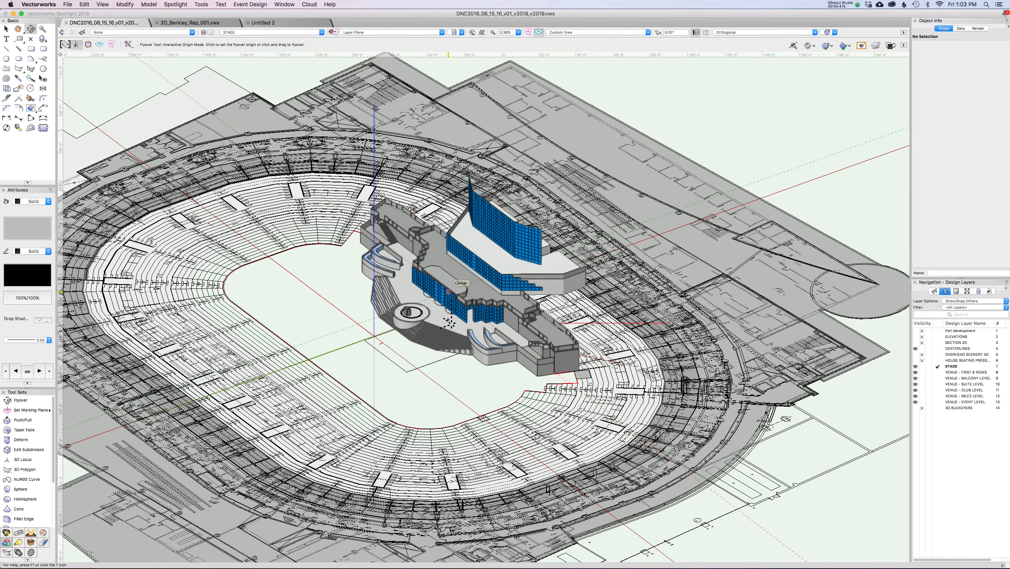
key(2)
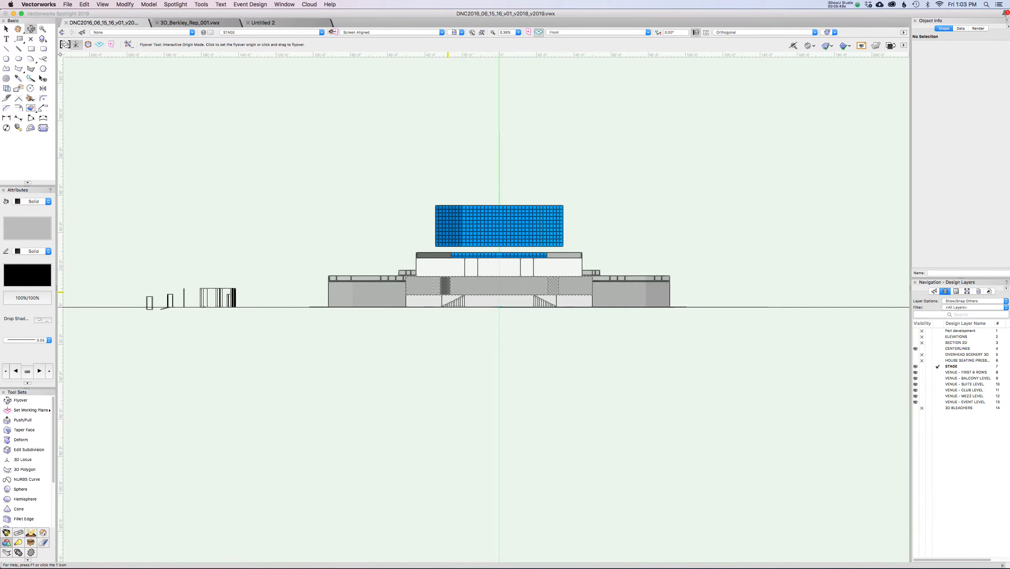
key(7)
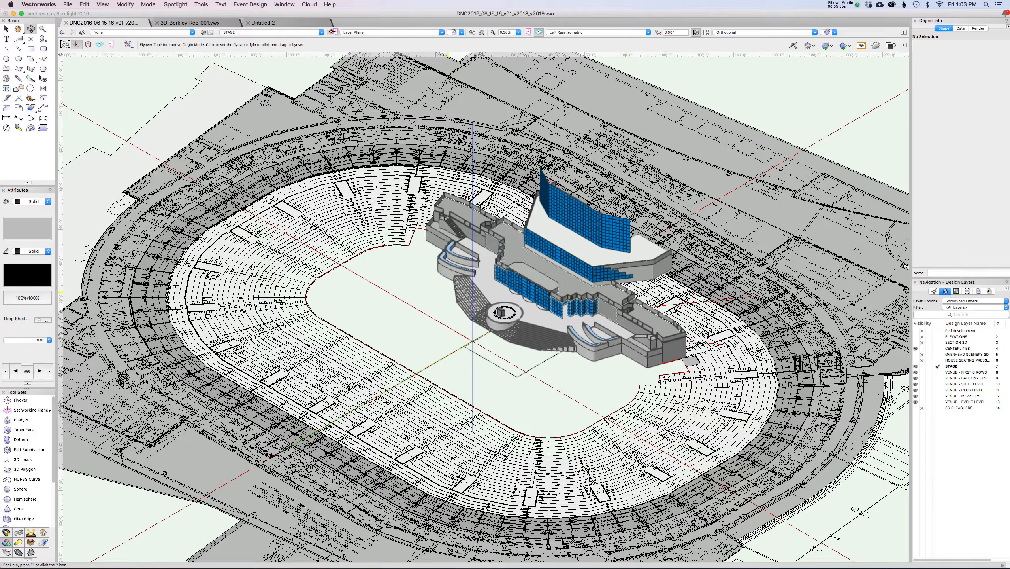
click(551, 322)
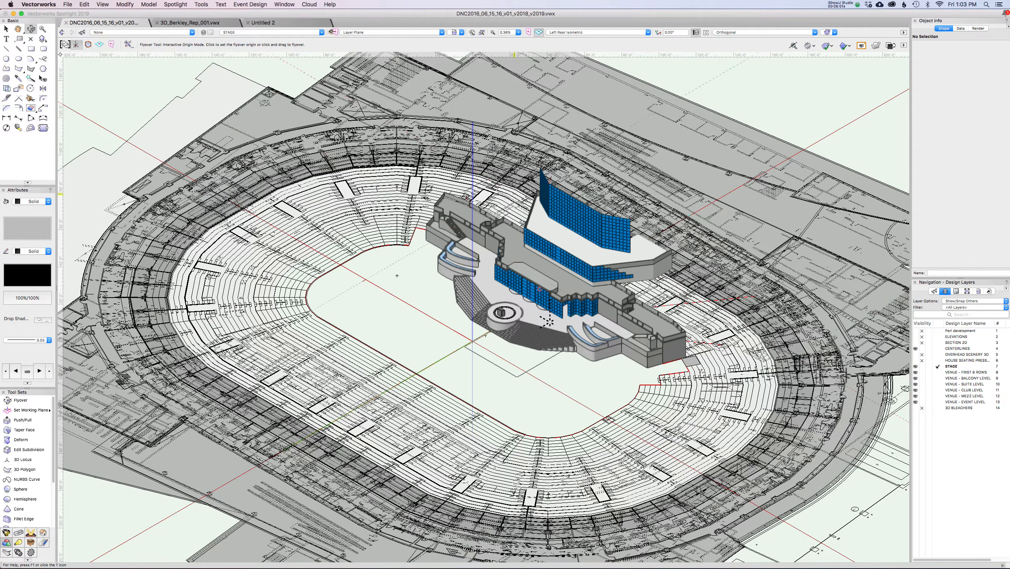
drag(551, 396, 526, 421)
mouse_move(549, 320)
mouse_down()
mouse_move(554, 382)
mouse_move(549, 321)
mouse_up()
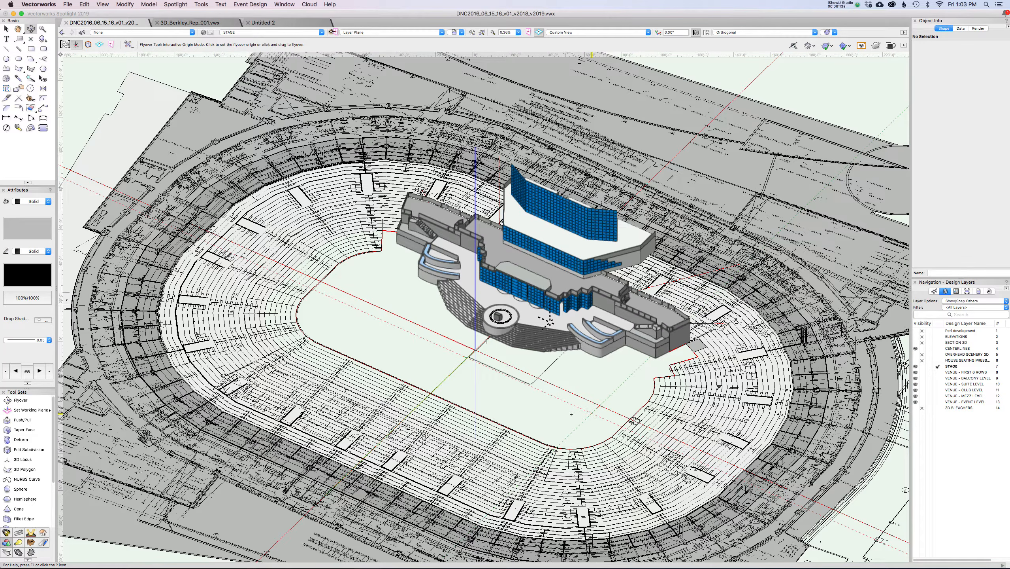
Examine the stage up close from orbited 3D angles with the arena layers shown, and check the Unified View setting
scroll(548, 321, up, 4)
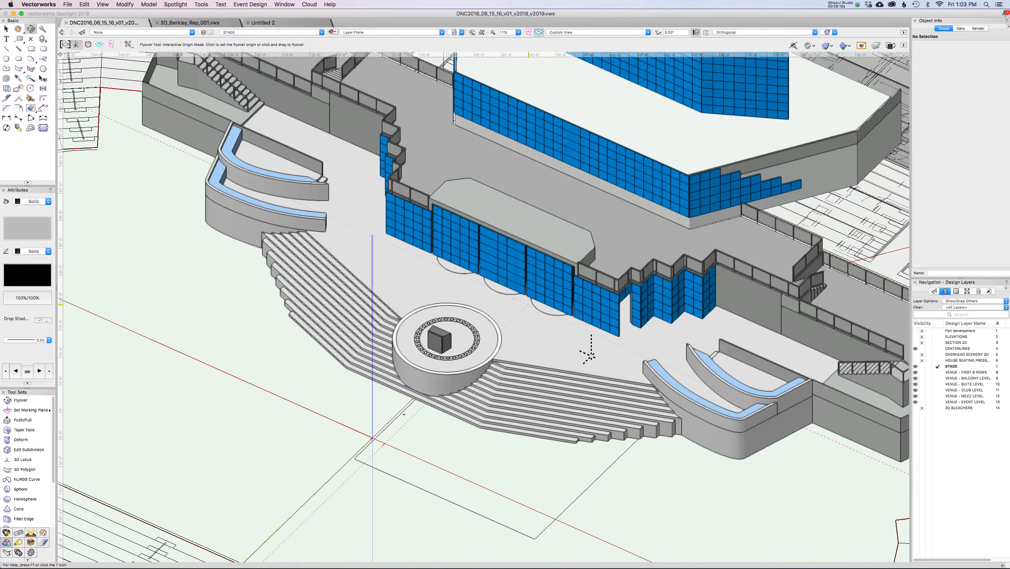
drag(588, 353, 587, 350)
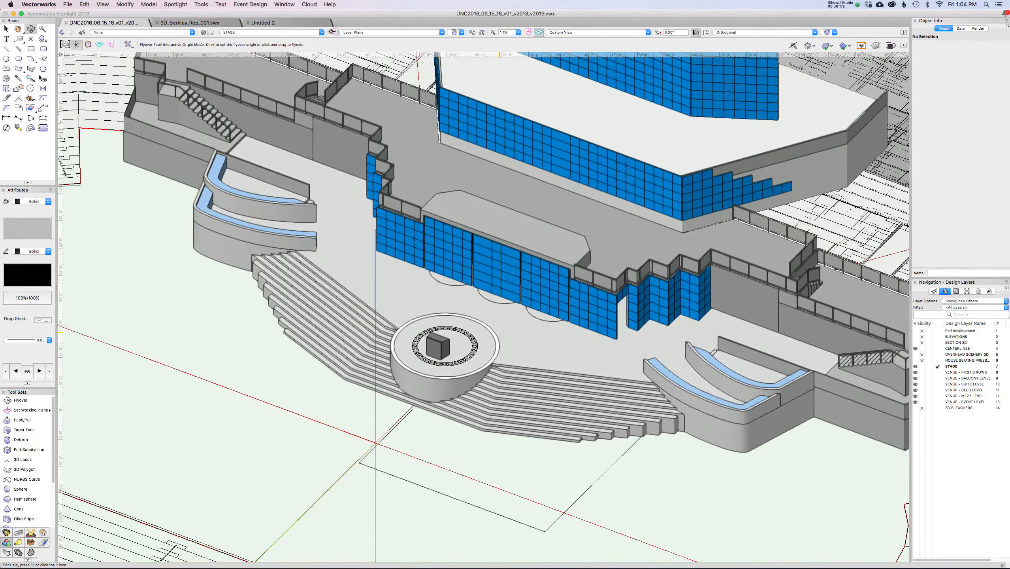
click(103, 4)
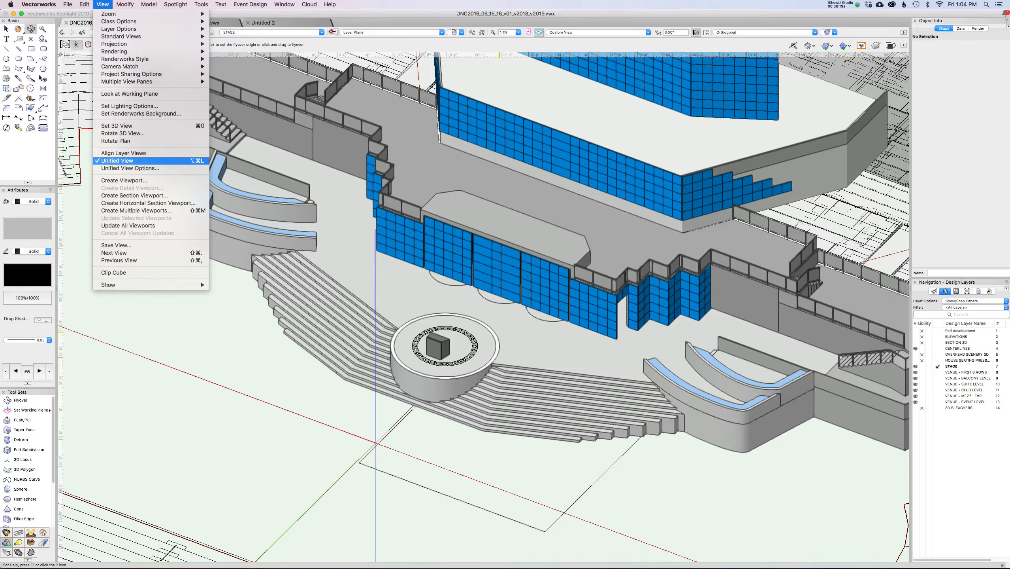
key(Escape)
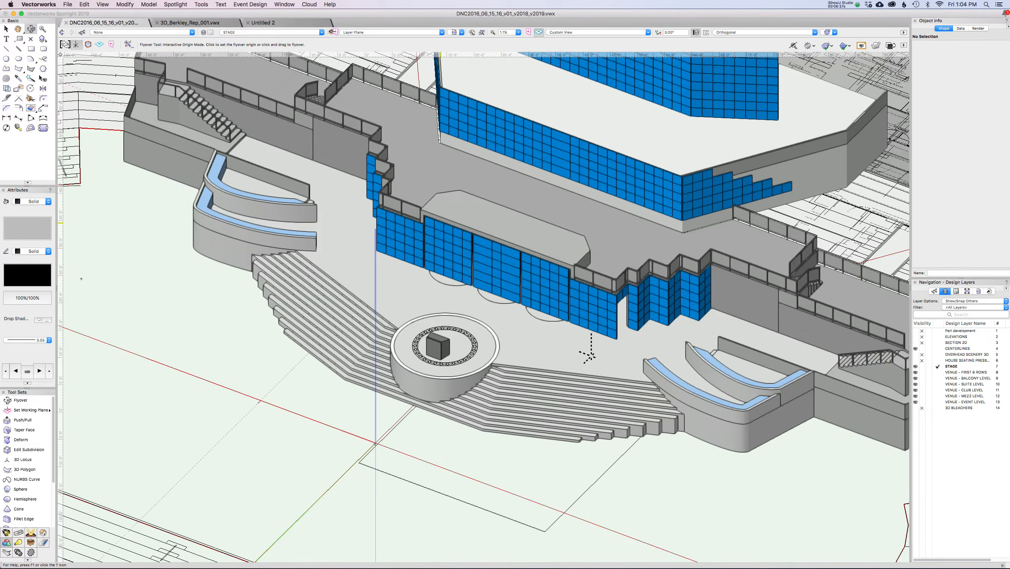
scroll(589, 353, down, 2)
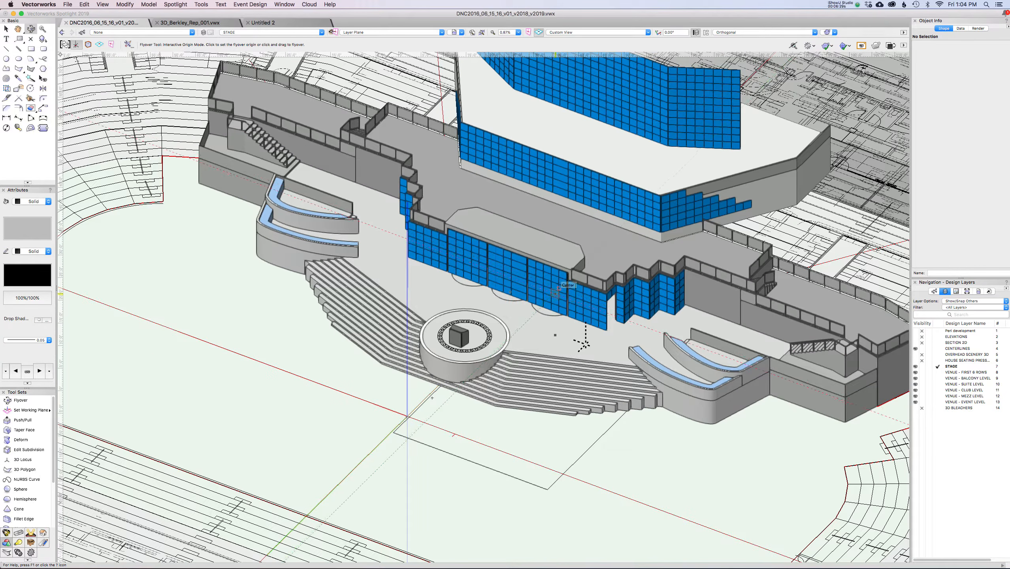
scroll(583, 343, down, 3)
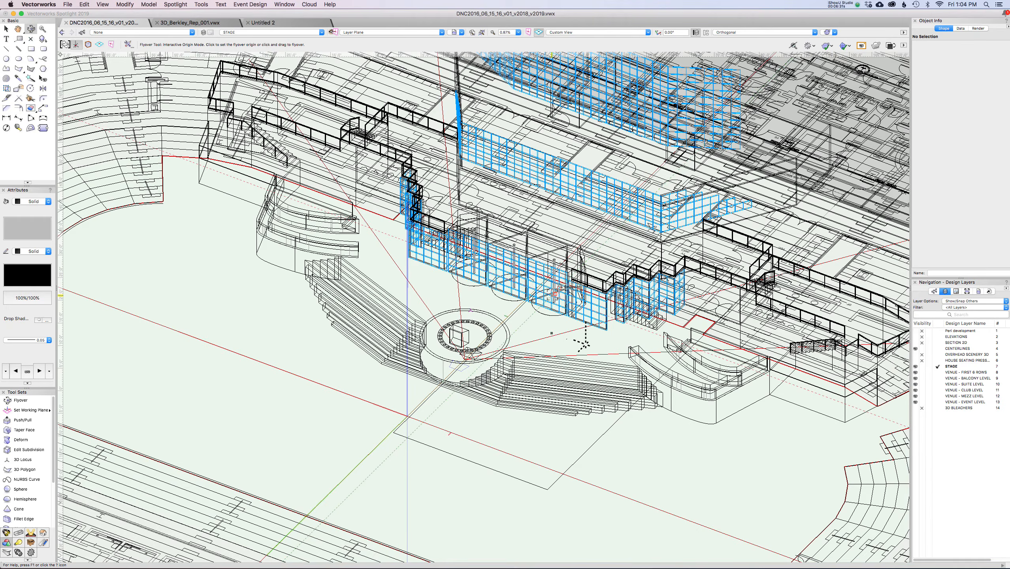
scroll(551, 298, up, 4)
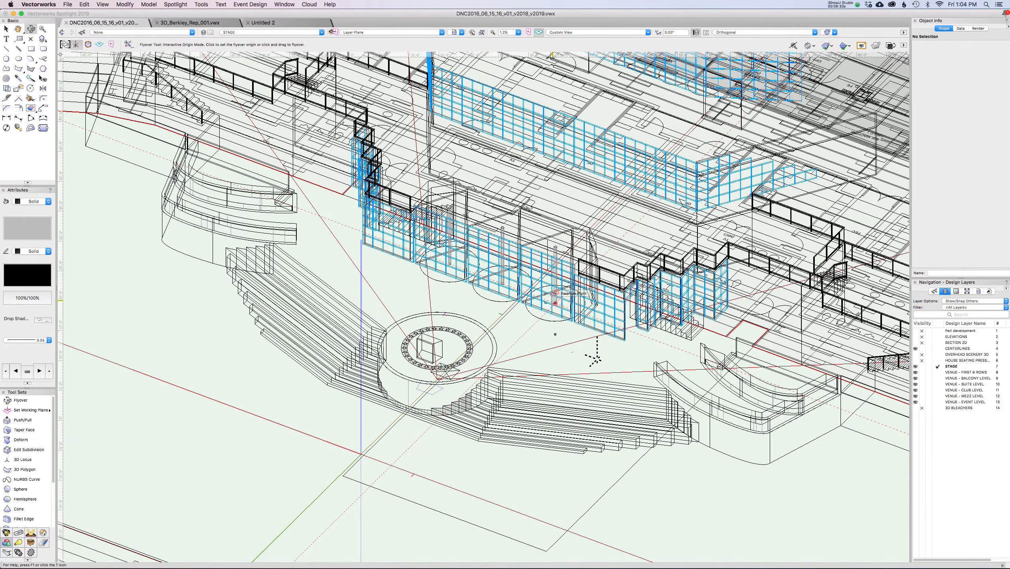
key(super+shift+g)
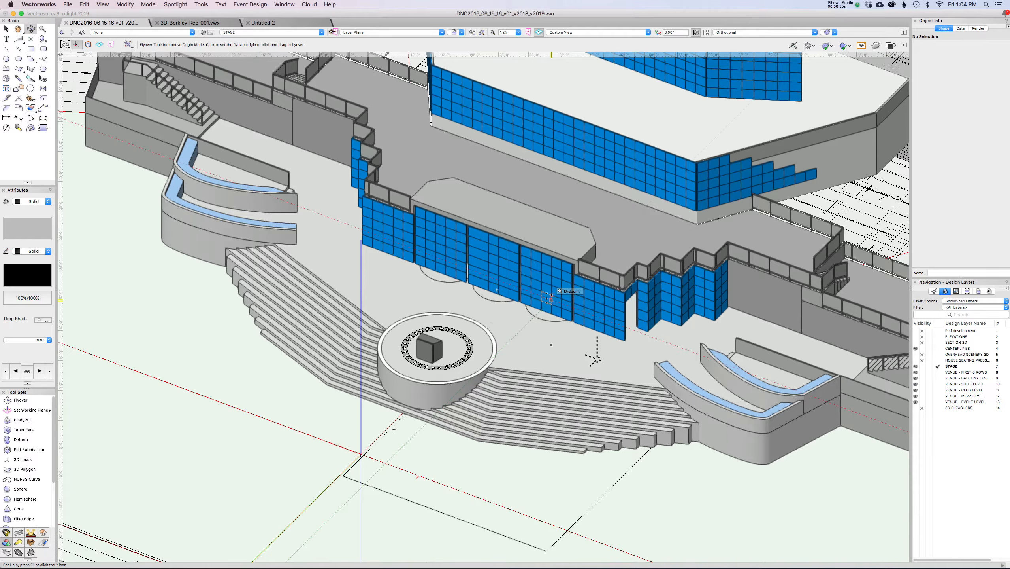
drag(593, 357, 593, 358)
scroll(531, 420, up, 4)
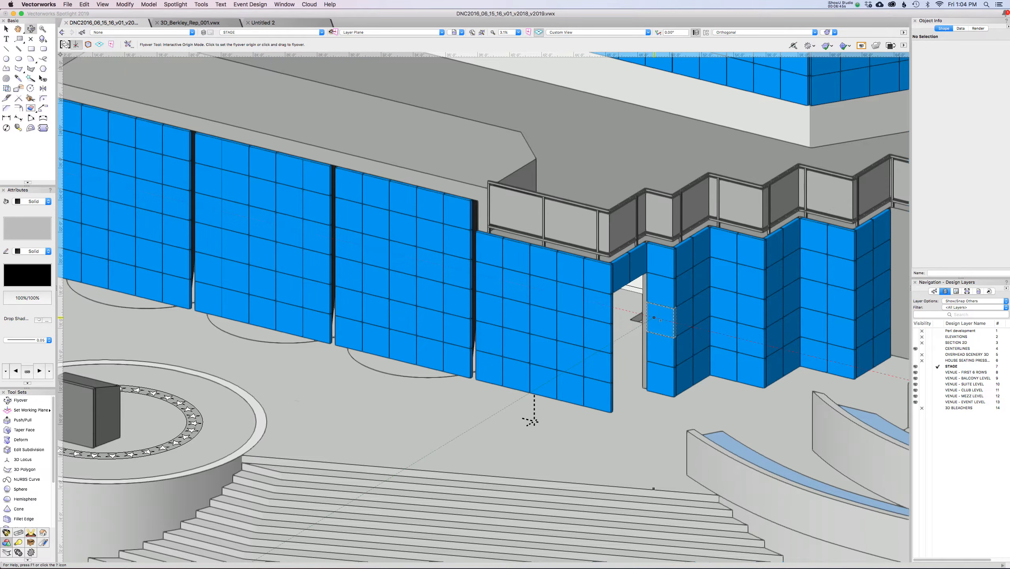
Use the X-ray view to look through the stage's blue screen panels at the hidden geometry behind them
key(b)
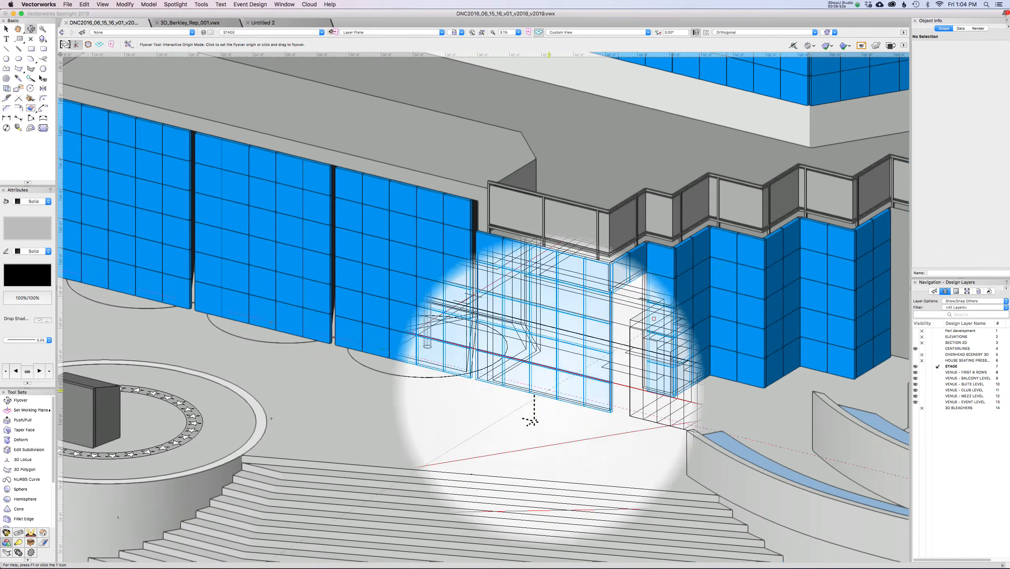
scroll(503, 304, down, 3)
drag(519, 362, 422, 474)
key(b)
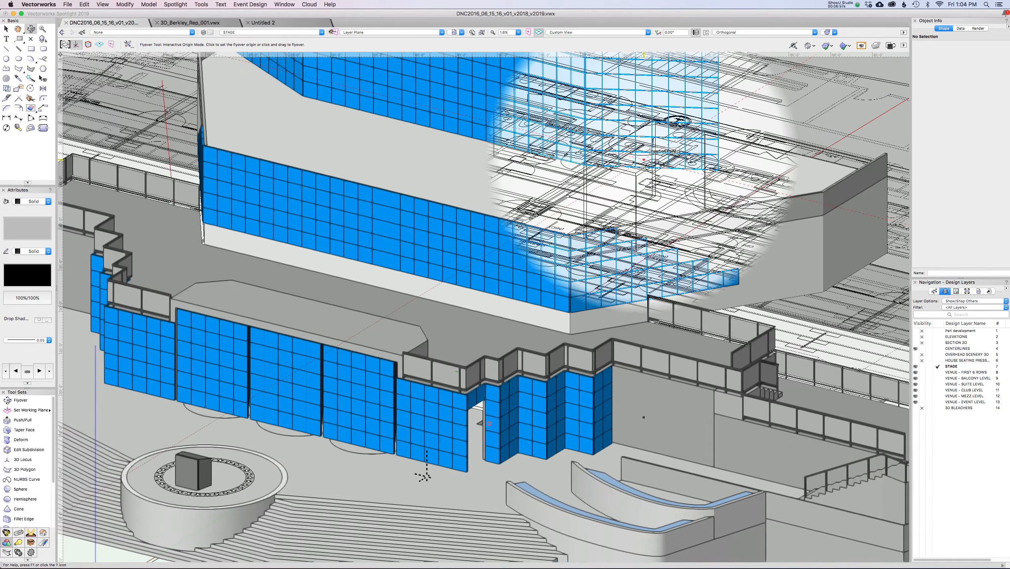
Set the layer options to Active Only with STAGE as the active design layer
scroll(424, 474, down, 3)
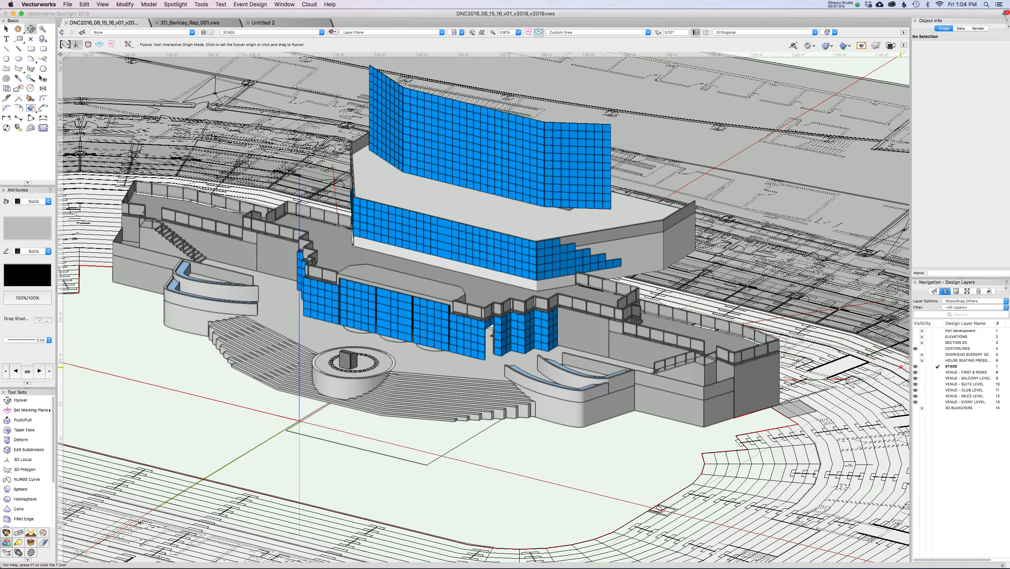
click(939, 366)
click(975, 300)
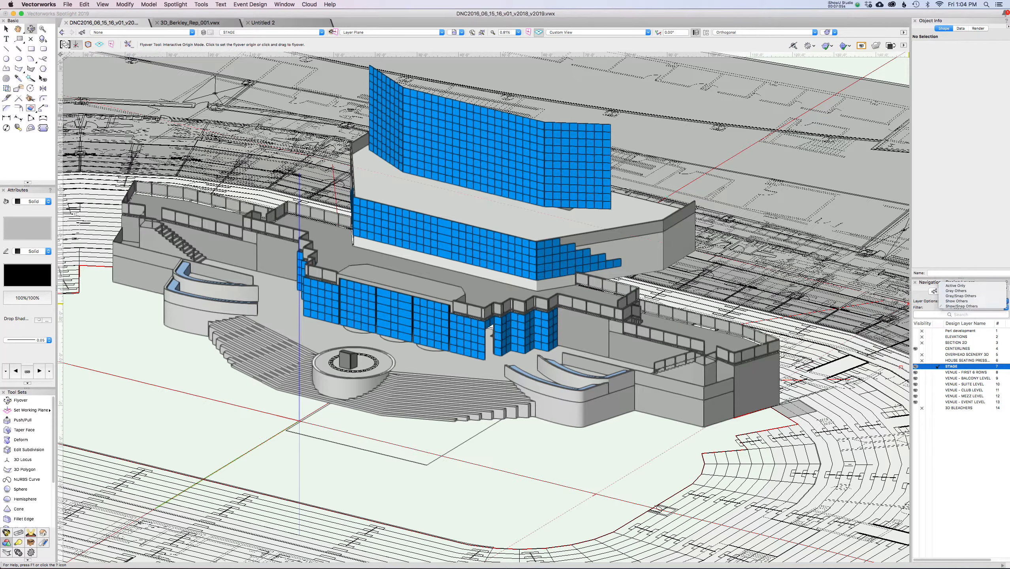
click(970, 279)
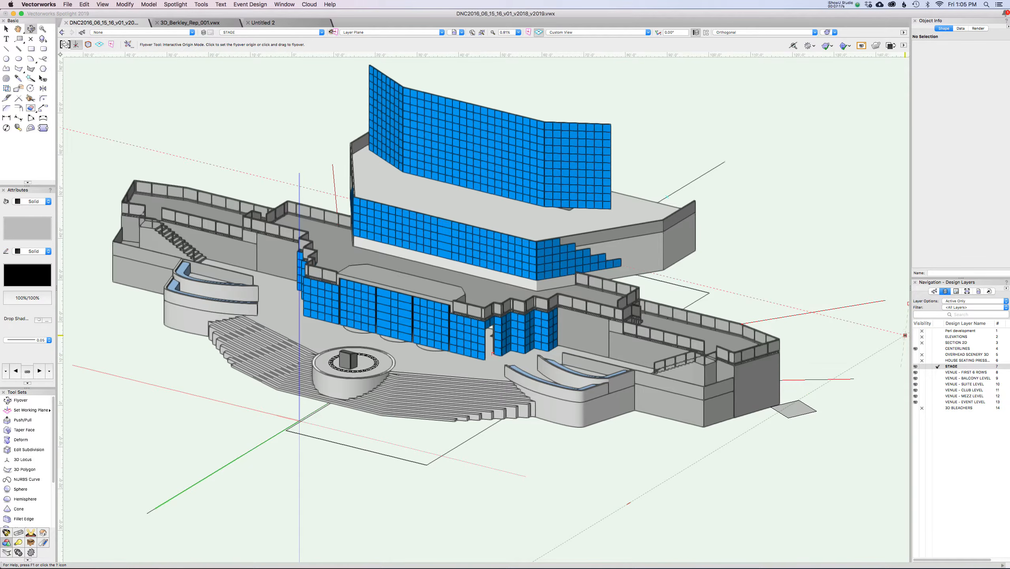
Examine the isolated STAGE layer up close and as a whole from several orbited 3D angles
scroll(494, 354, up, 2)
key(b)
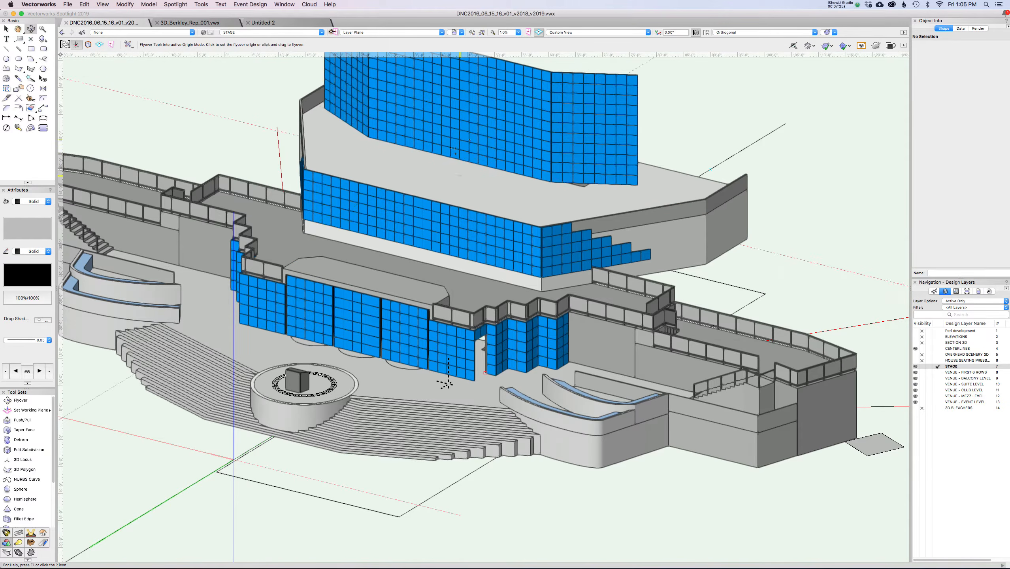
key(b)
drag(547, 357, 591, 382)
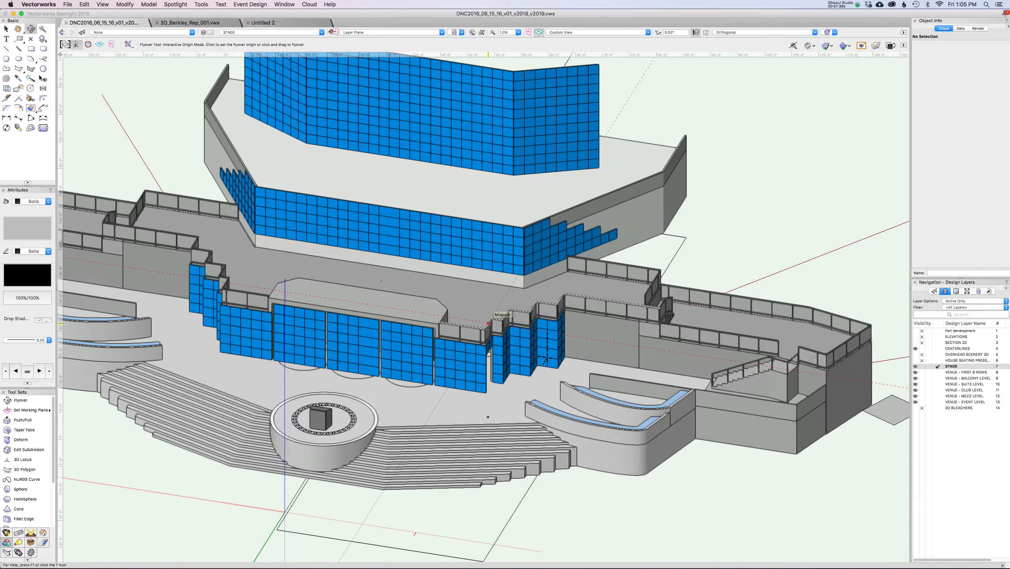
scroll(498, 346, down, 1)
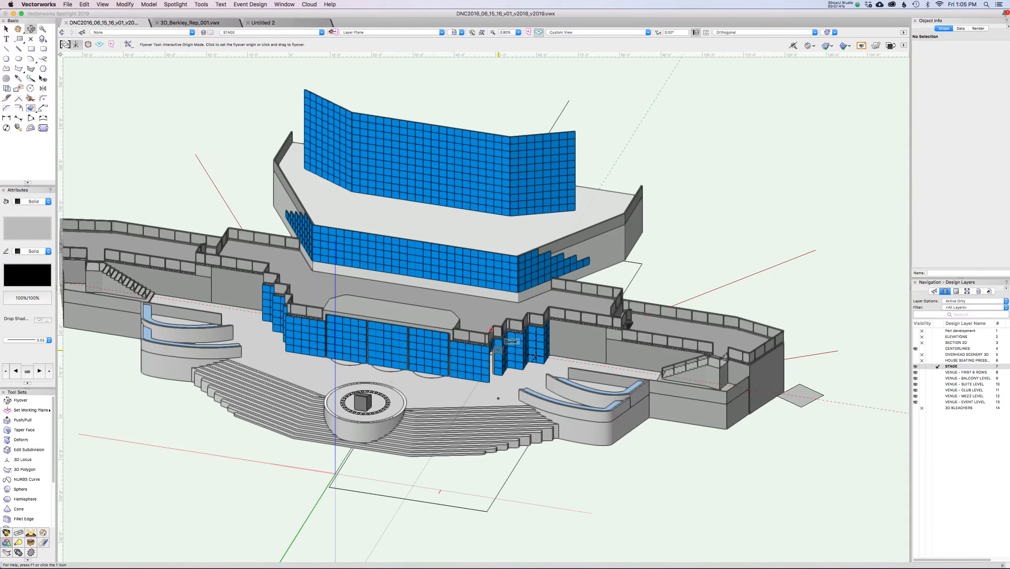
scroll(498, 348, down, 3)
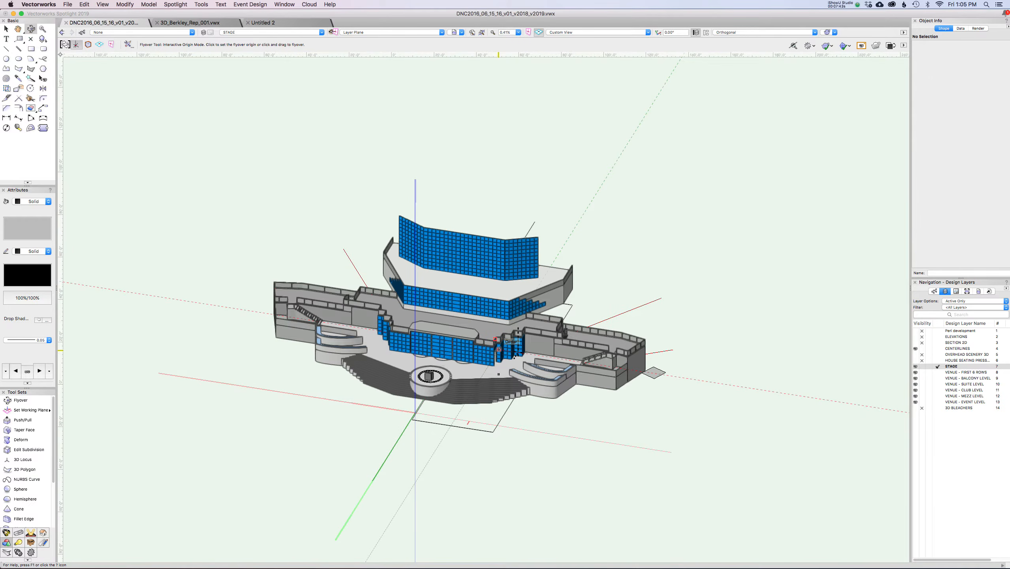
drag(499, 349, 510, 383)
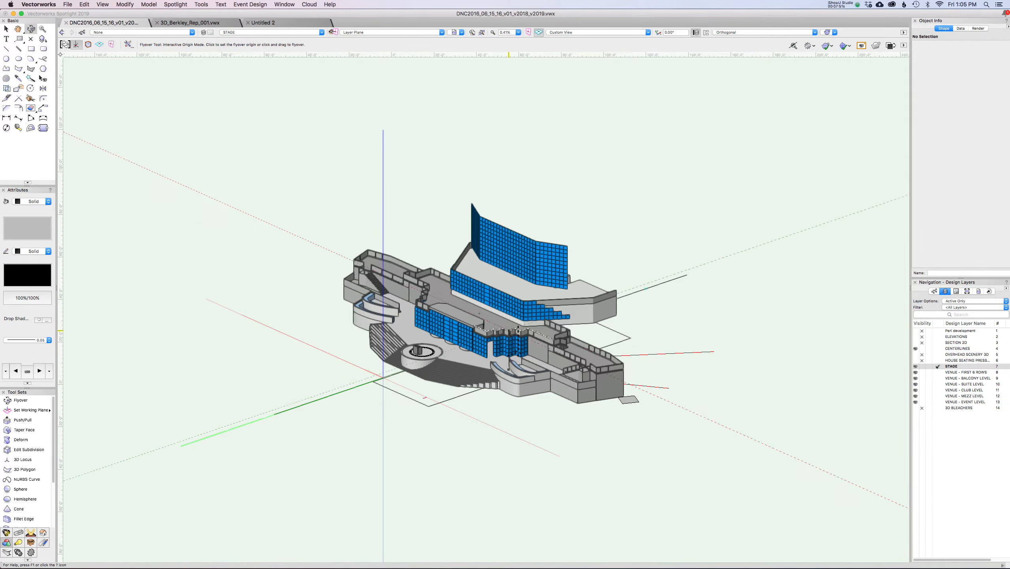
scroll(453, 342, up, 4)
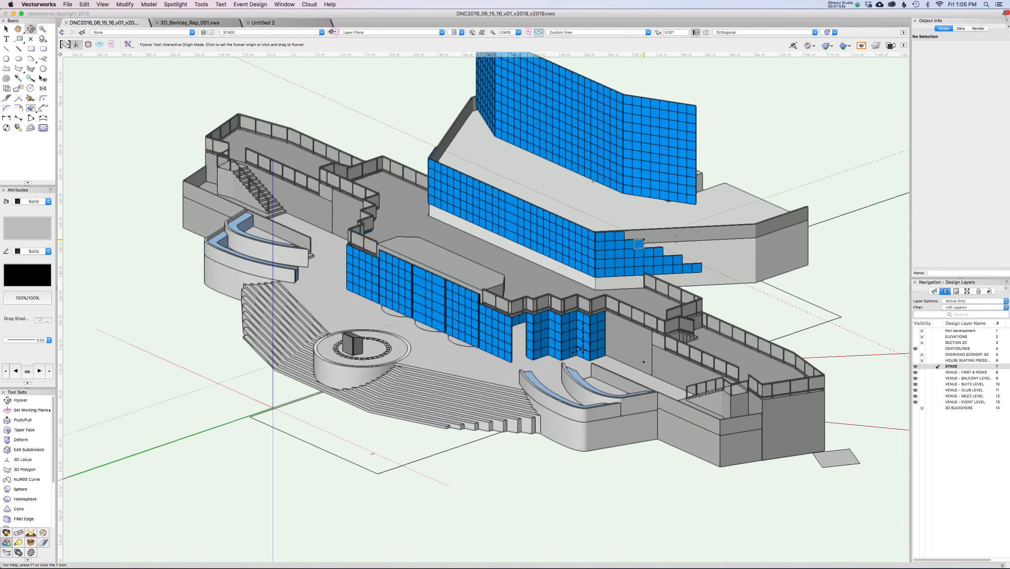
drag(536, 354, 429, 334)
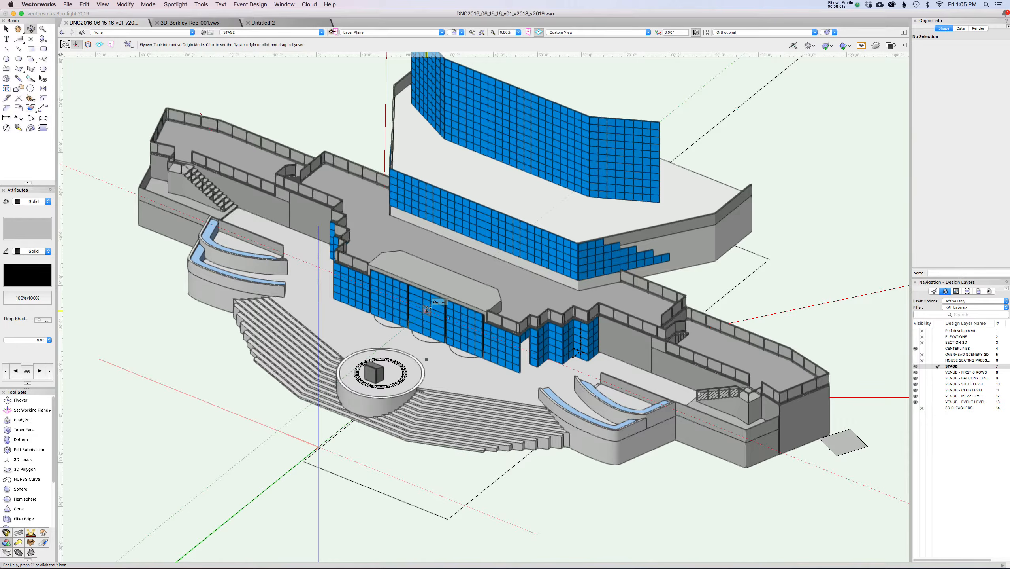
scroll(427, 310, down, 3)
drag(428, 319, 463, 240)
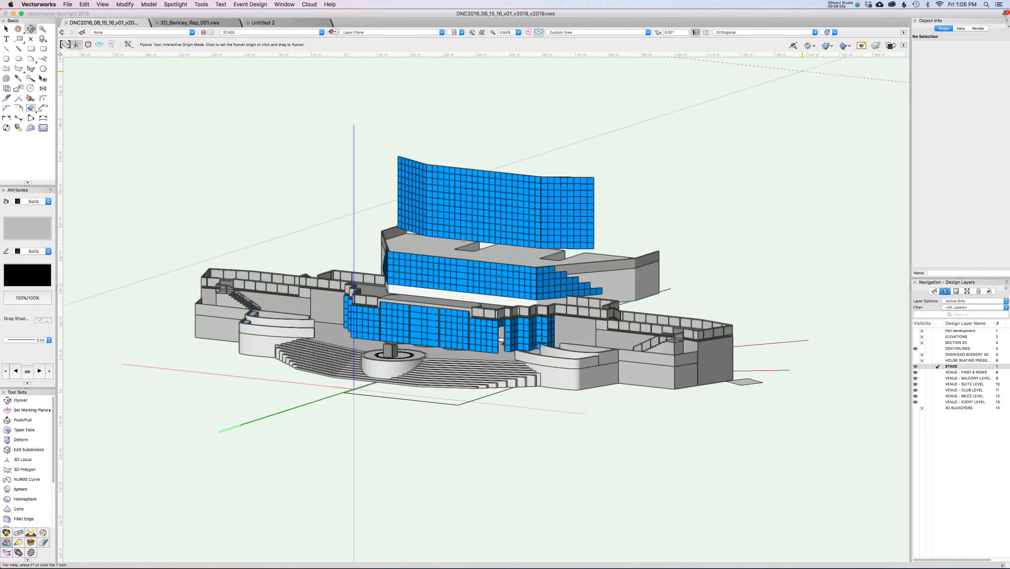
Set the projection to Normal Perspective and orbit to a raised front corner view of the stage
click(764, 32)
click(740, 62)
drag(456, 303, 403, 357)
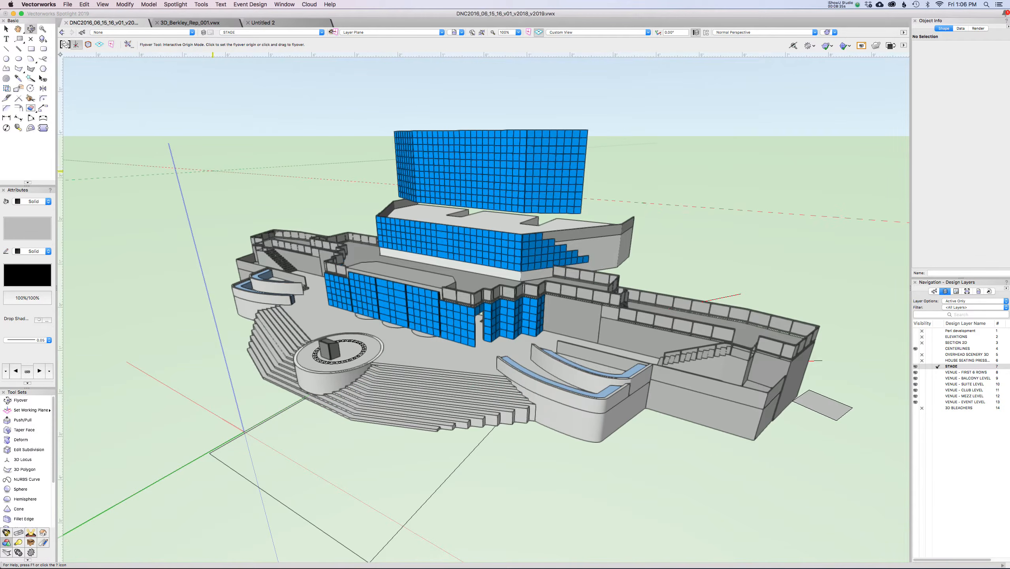
Turn on the Clip Cube around the stage, show the whole cube and activate the Selection tool
click(103, 4)
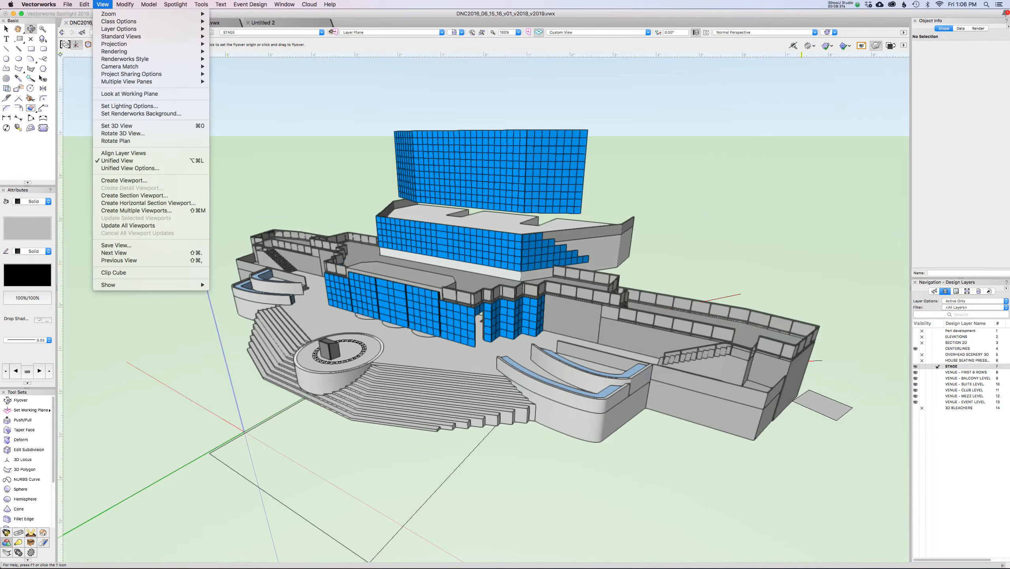
click(878, 45)
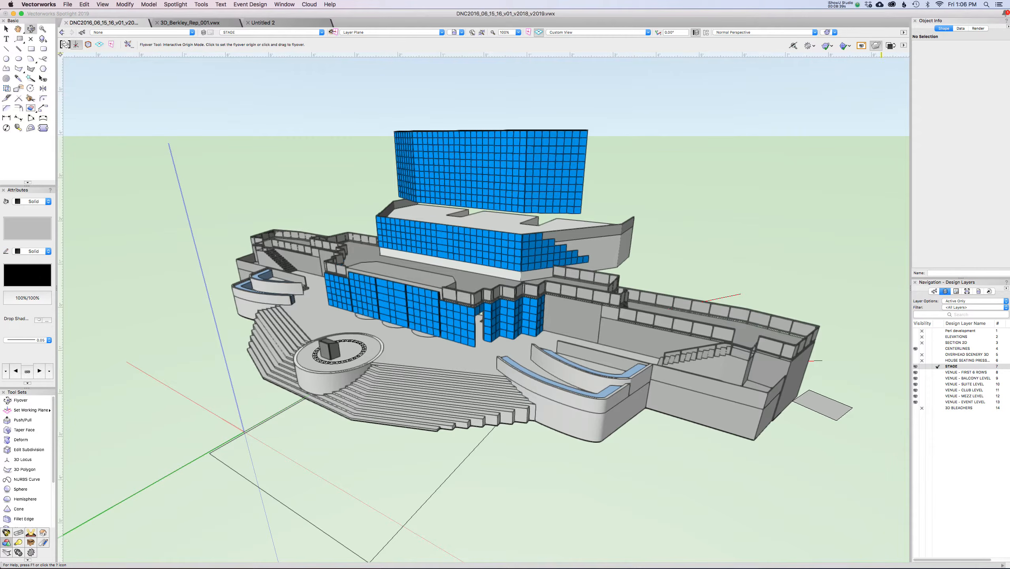
scroll(574, 218, down, 5)
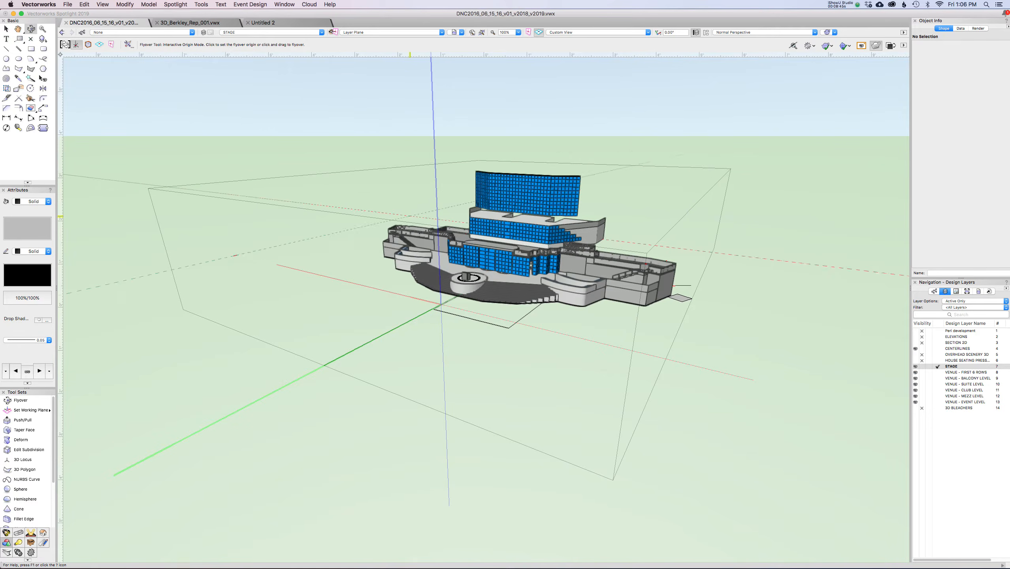
drag(460, 241, 551, 274)
key(x)
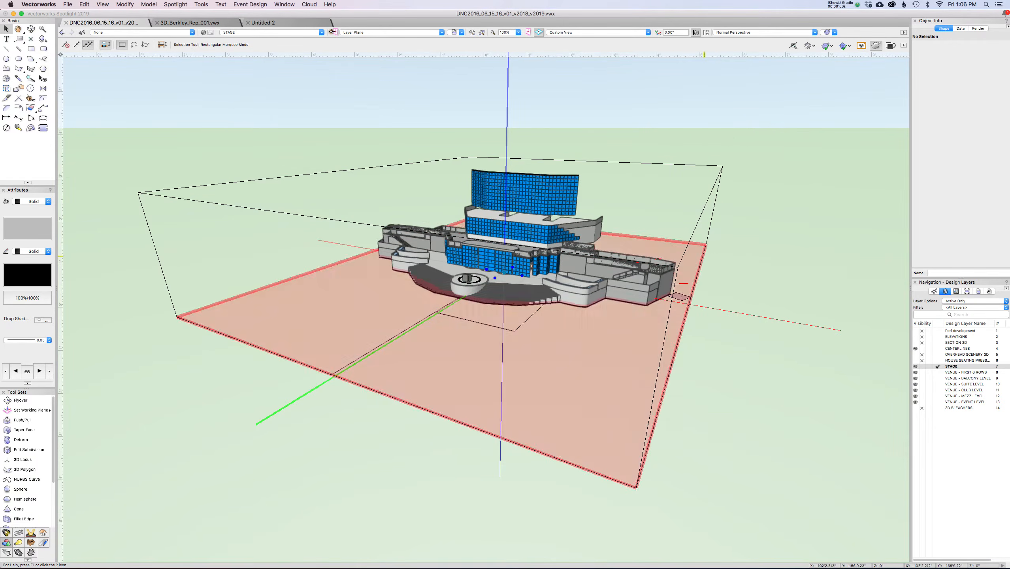
Push the Clip Cube's side face inward about 102' to cut through the stage and podium, and inspect the section face
click(681, 296)
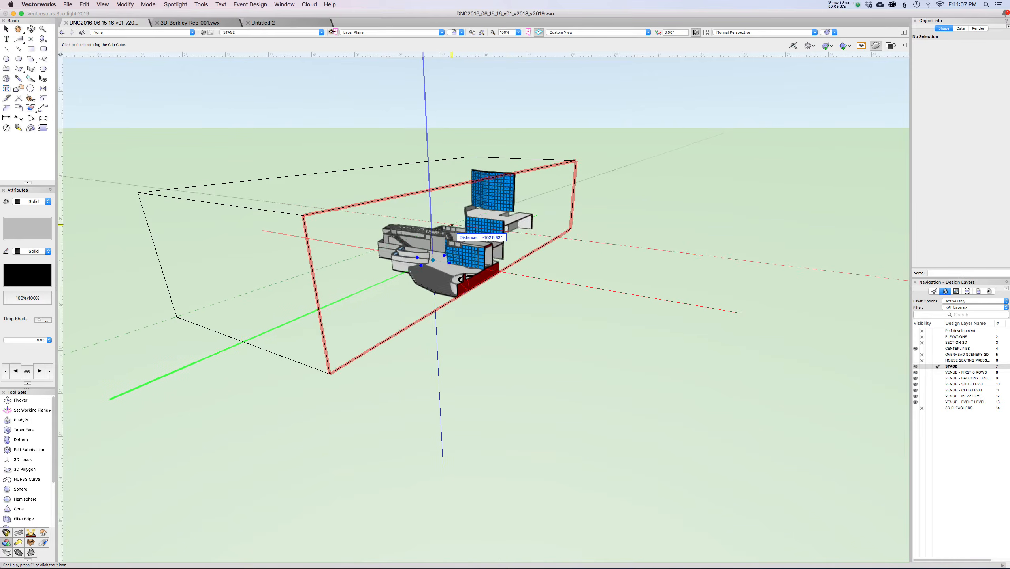
click(452, 225)
scroll(452, 224, up, 3)
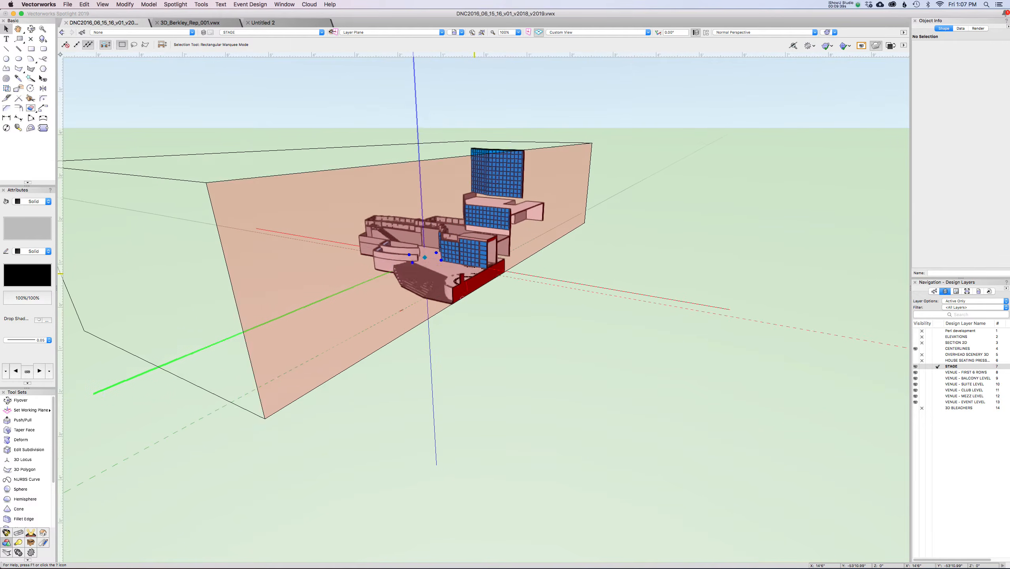
ctrl+middle_drag(601, 267, 450, 271)
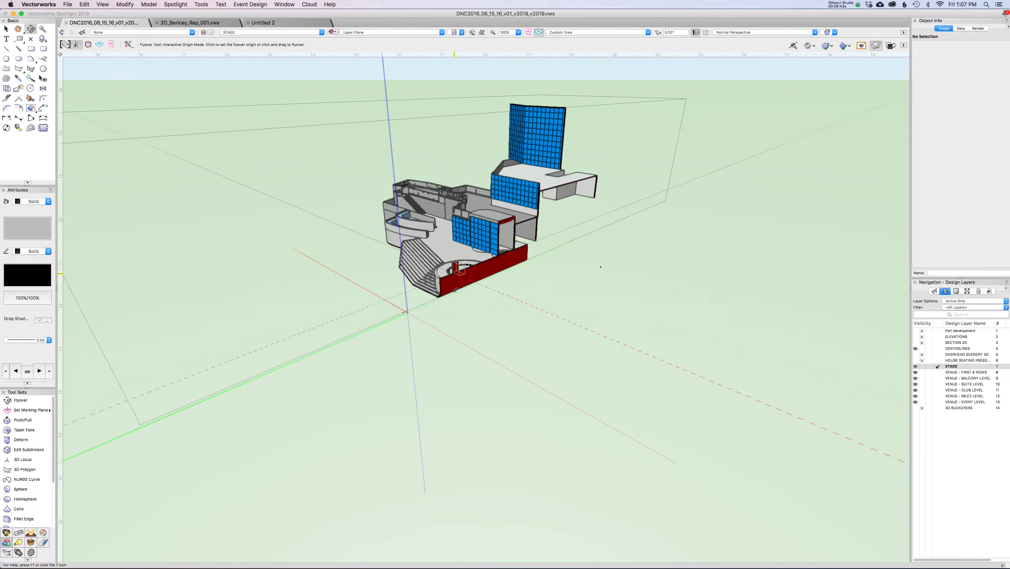
scroll(450, 270, up, 6)
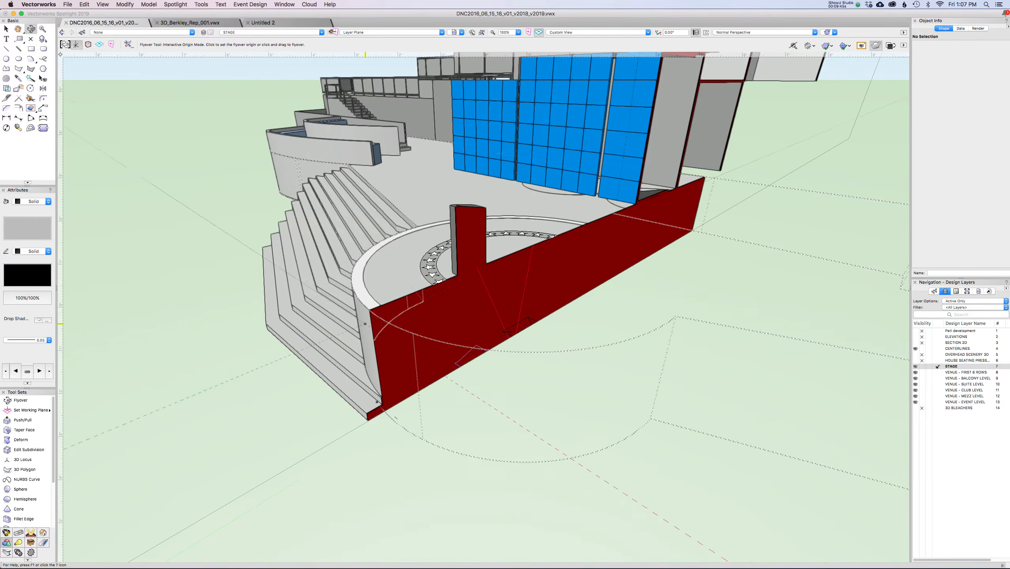
Make Section Style the active class and review its graphic attributes without changing them
click(934, 291)
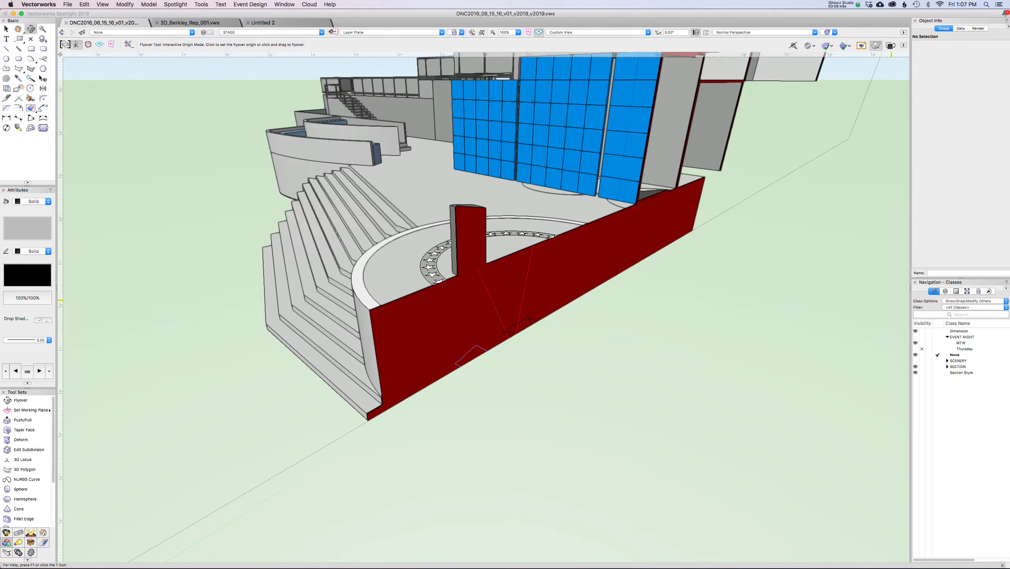
double_click(962, 373)
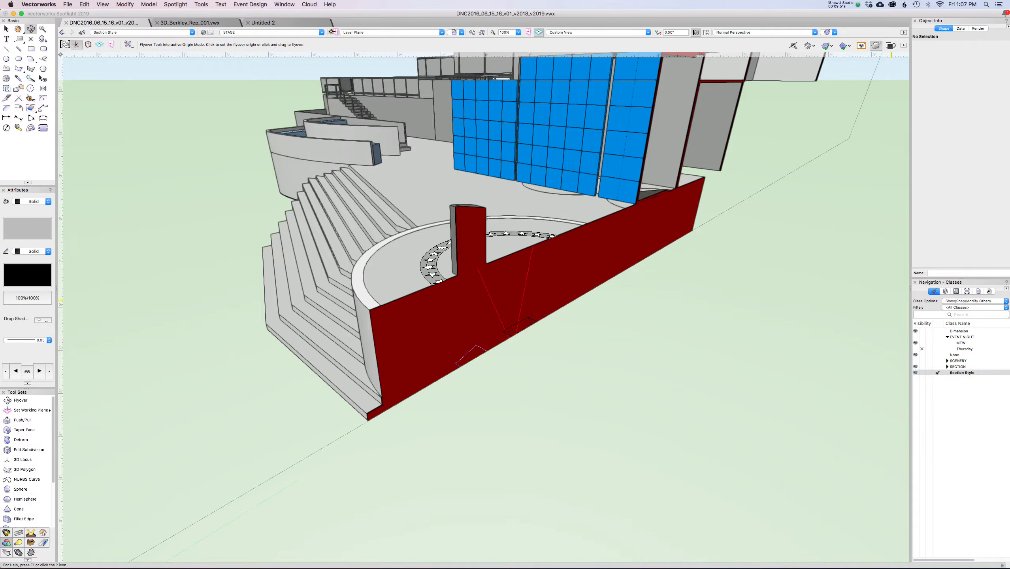
right_click(953, 372)
click(962, 382)
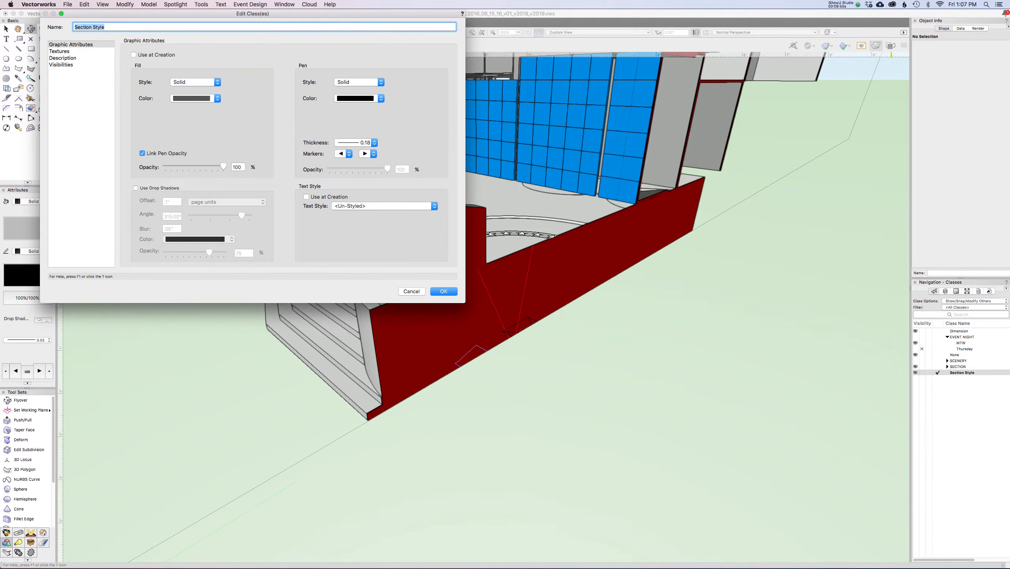
click(412, 291)
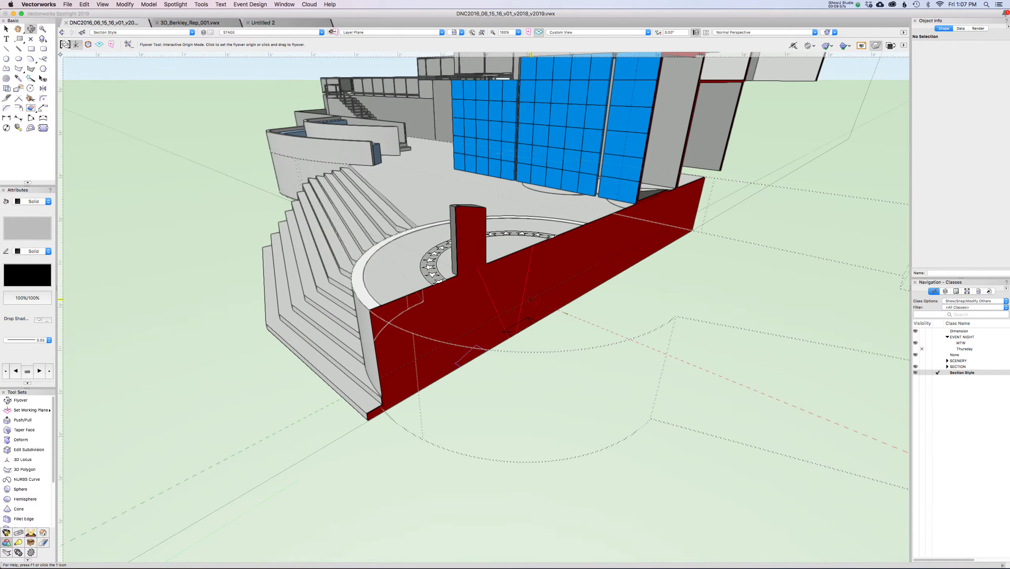
Push the Clip Cube's top face down about 42' to slice horizontally through the upper part of the stage
scroll(531, 298, down, 4)
key(x)
click(547, 291)
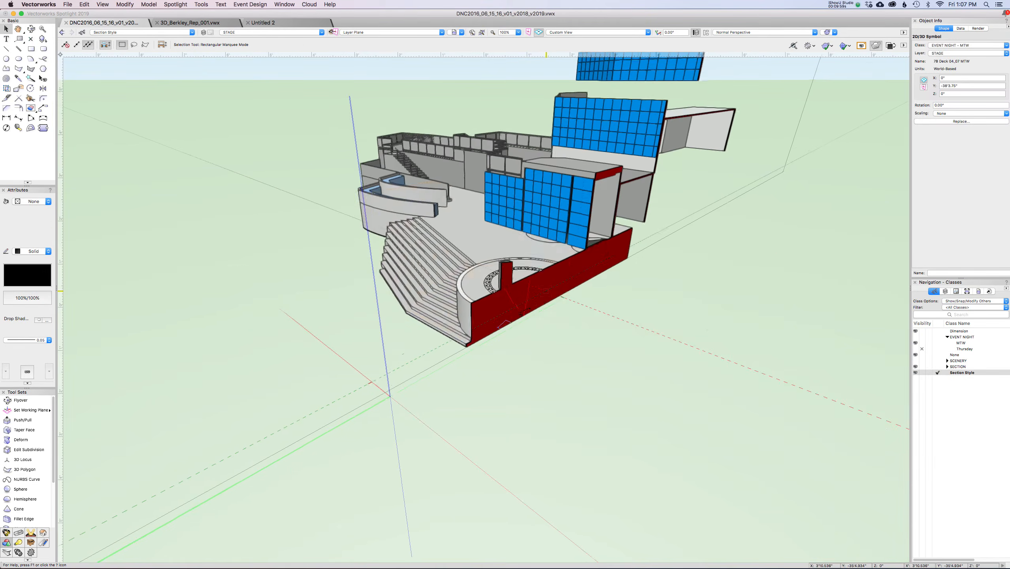
scroll(547, 291, down, 5)
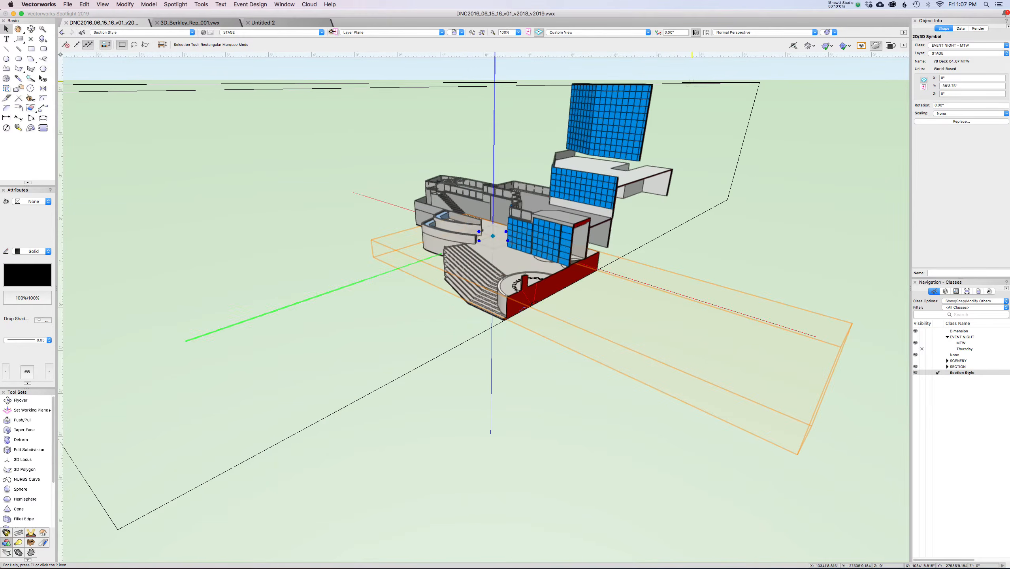
scroll(641, 211, down, 5)
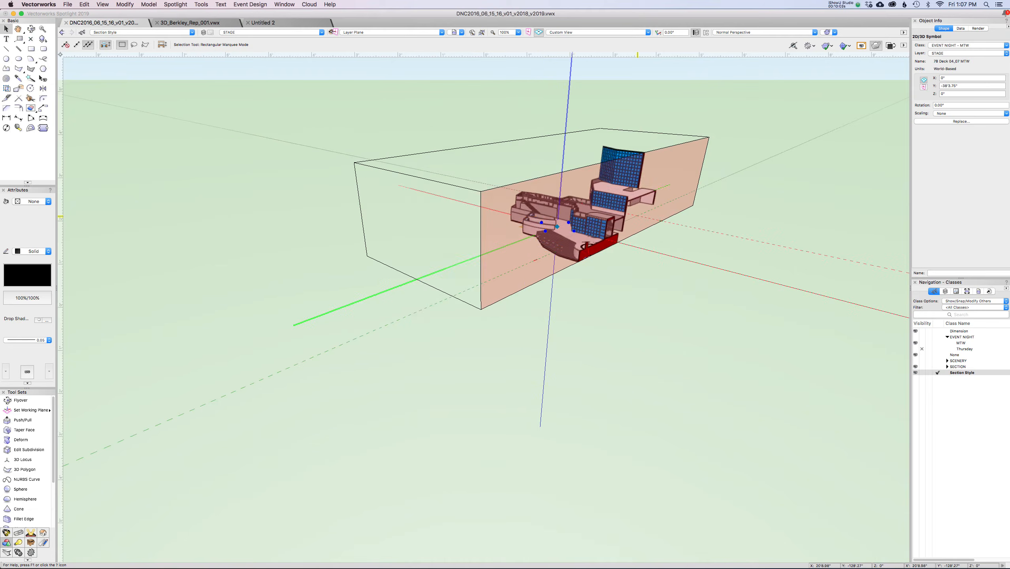
click(575, 142)
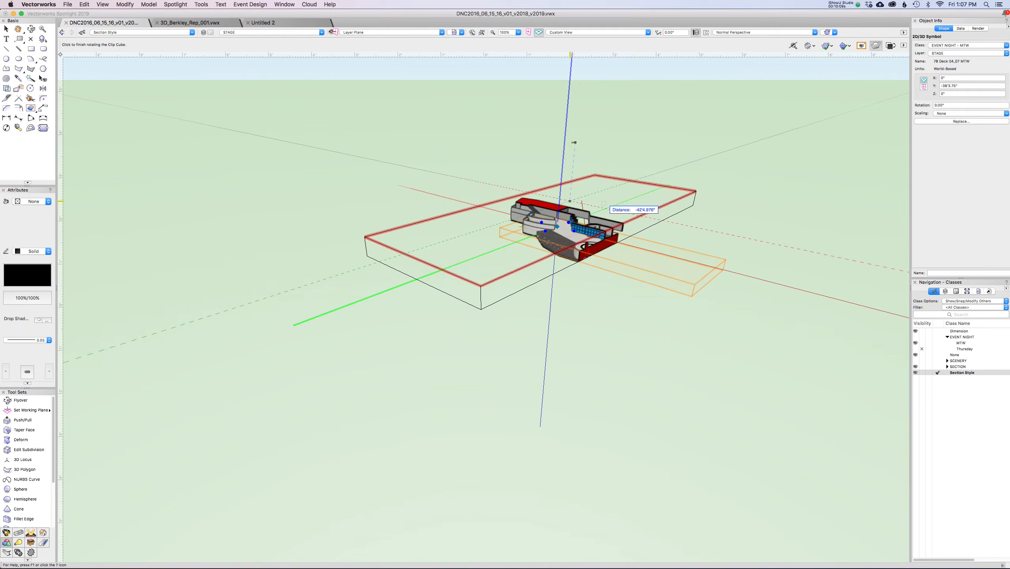
click(604, 204)
Inspect the clipped stage from an orbited close view and from the standard Right and Back views
scroll(613, 220, up, 5)
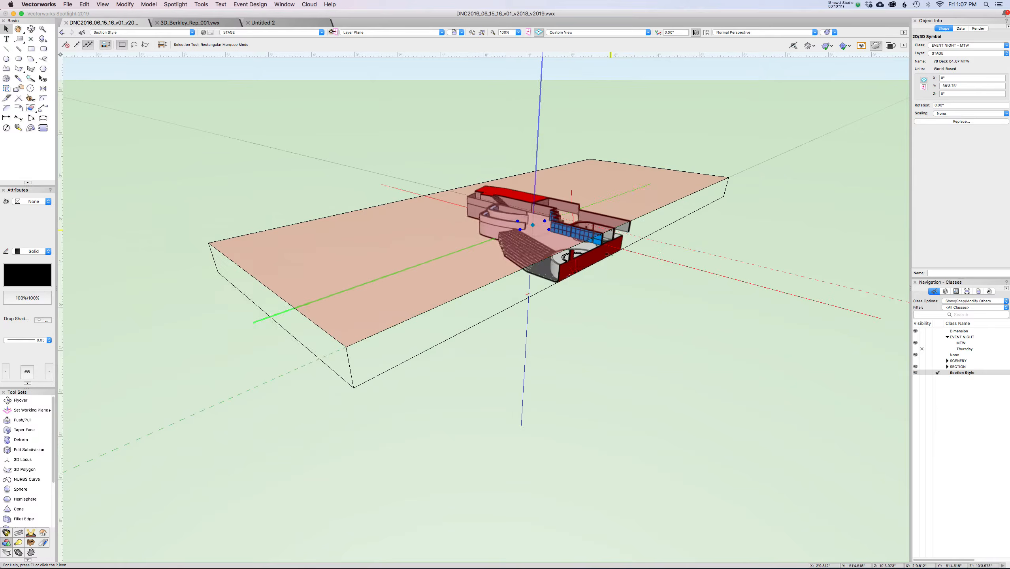
double_click(610, 230)
key(shift+c)
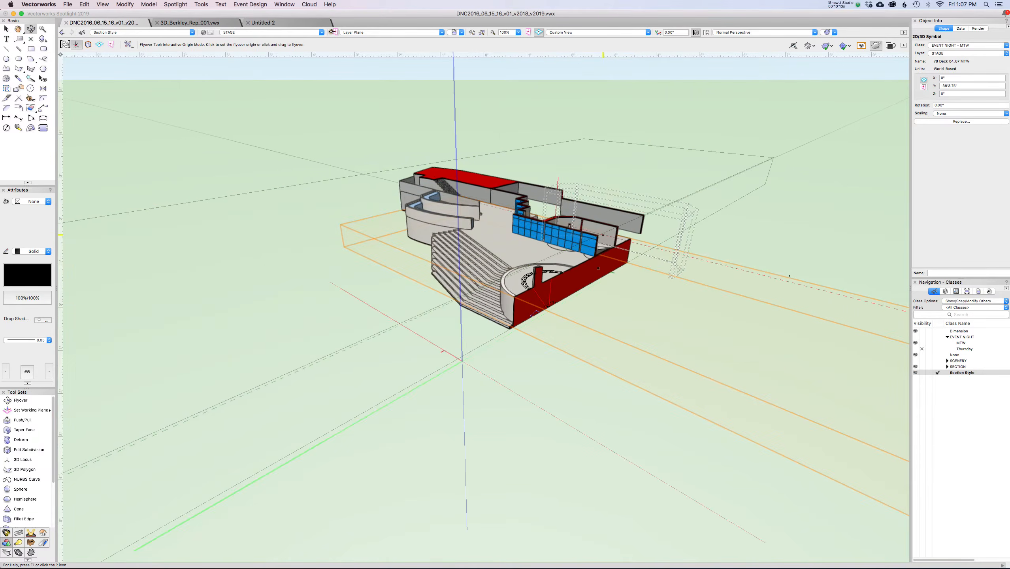
drag(610, 229, 676, 233)
key(6)
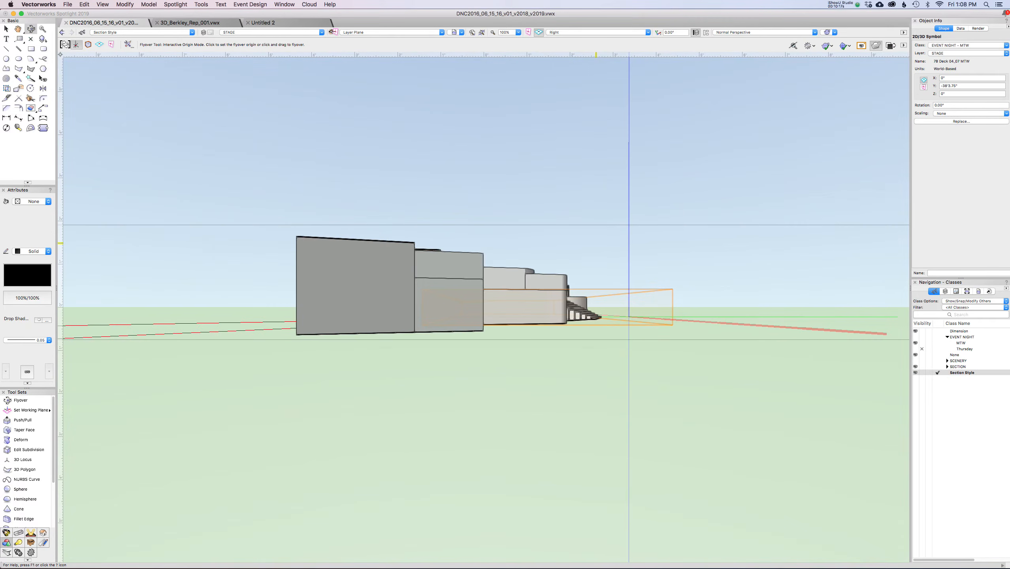
key(8)
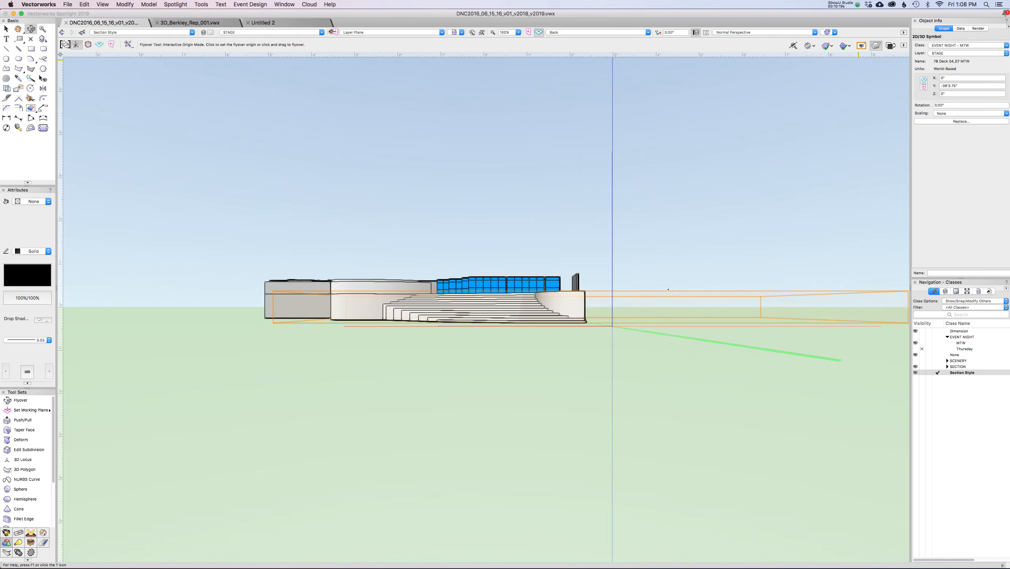
Set the projection to Orthogonal and show the clipped stage in the Front and Left views
click(764, 32)
click(748, 46)
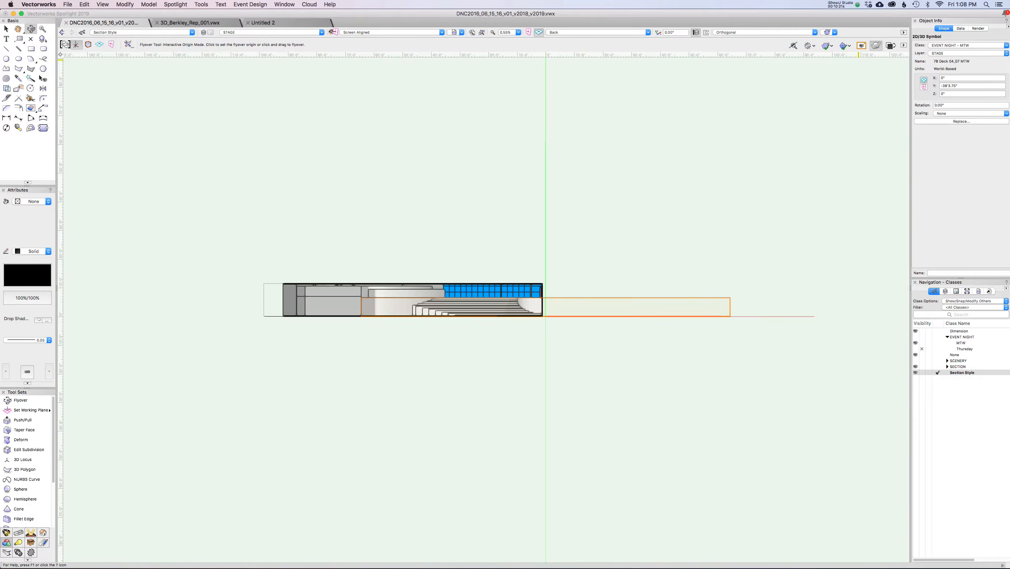
key(2)
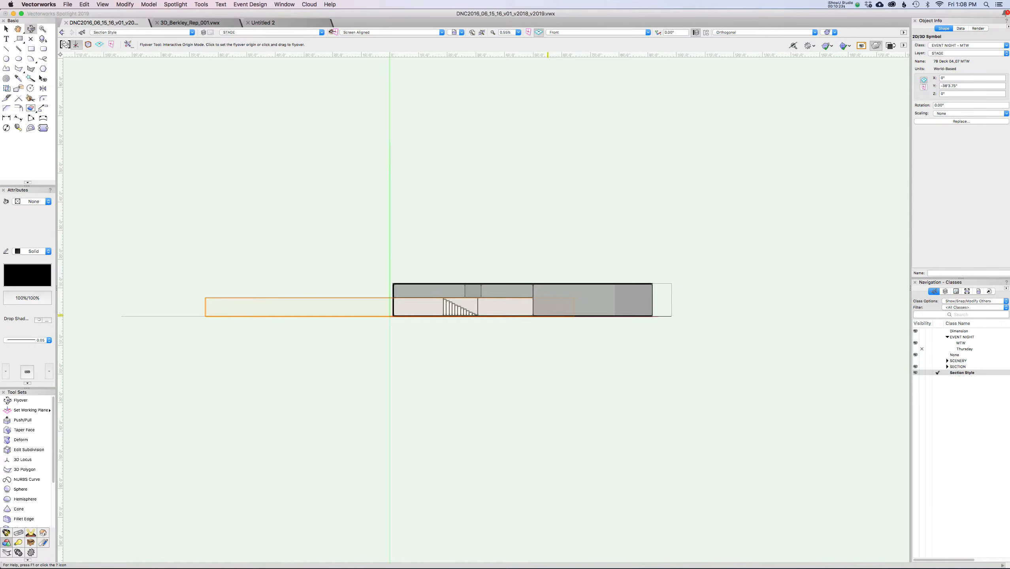
key(4)
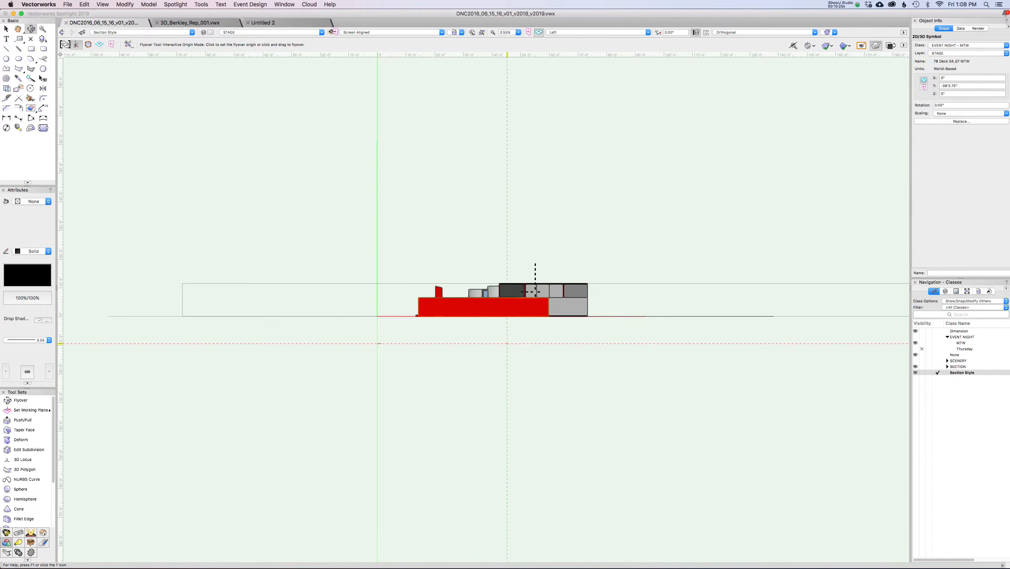
scroll(535, 291, up, 3)
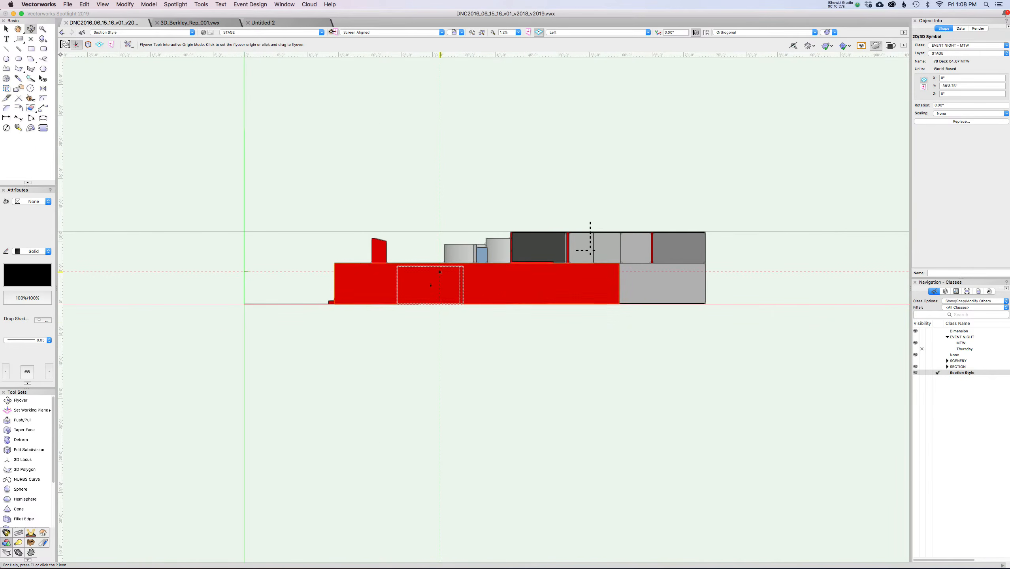
Select the sectioned podium group in the Left view with the Selection tool
key(x)
scroll(374, 254, up, 3)
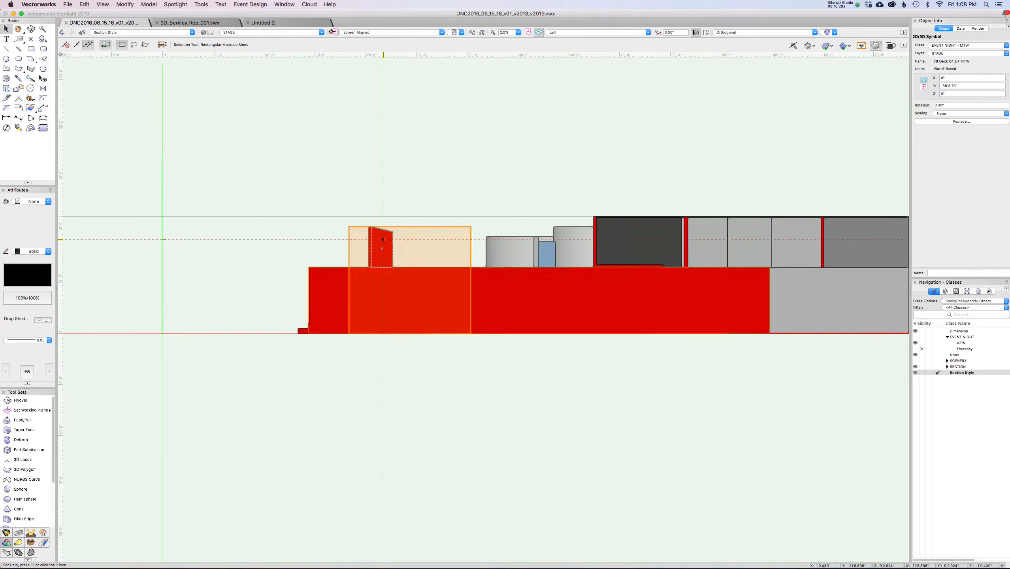
click(383, 247)
scroll(383, 246, down, 4)
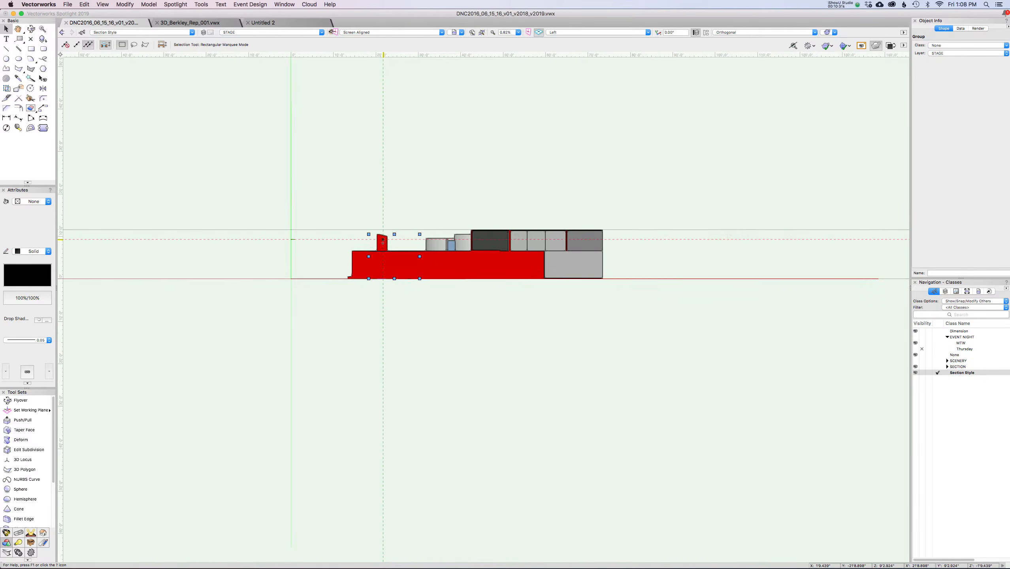
Orbit to a raised corner view and pull the Clip Cube's top face up above the tallest video screen
key(c)
mouse_move(524, 223)
mouse_down()
mouse_move(518, 237)
mouse_move(577, 279)
mouse_up()
key(x)
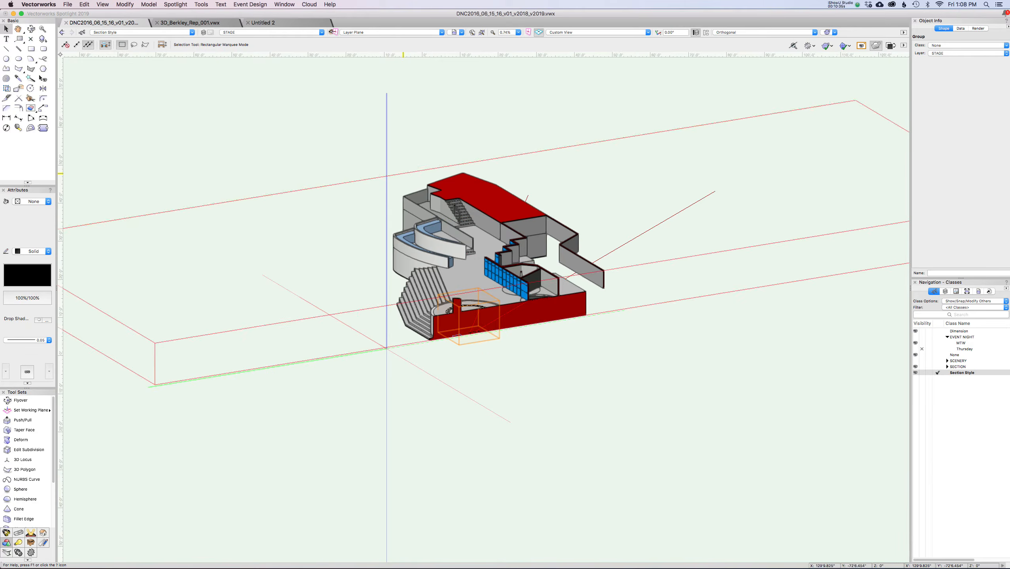
click(422, 170)
click(465, 193)
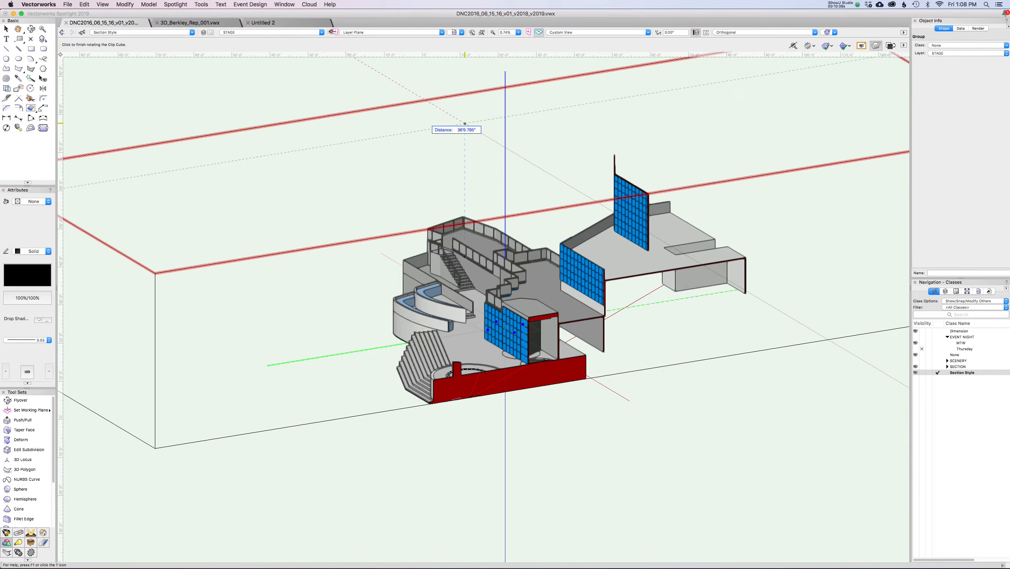
click(465, 93)
Pick the Clip Cube's cut side face without moving it, clear the selection and examine the section faces close up
scroll(462, 256, down, 5)
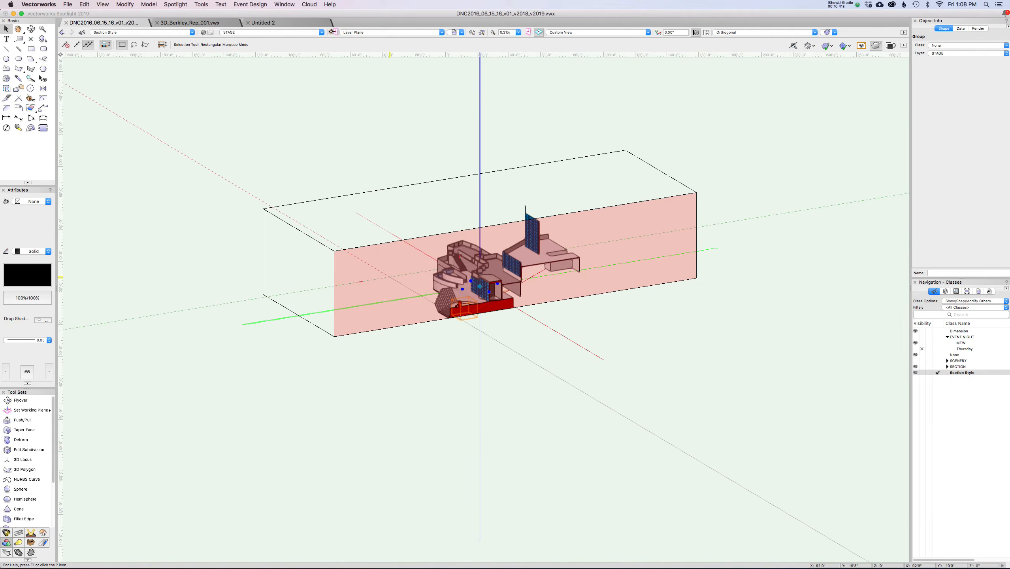
click(468, 270)
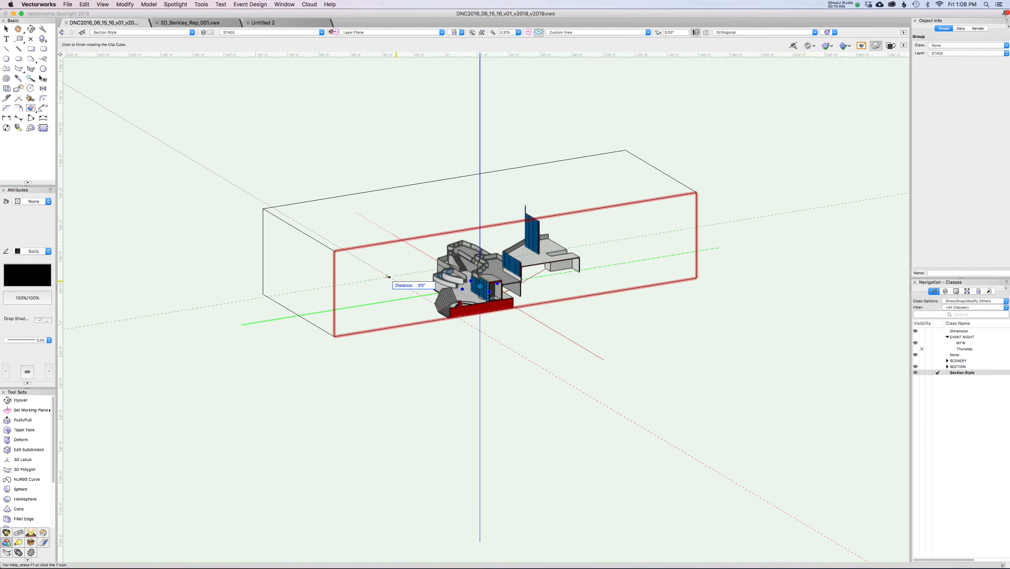
click(389, 277)
click(497, 360)
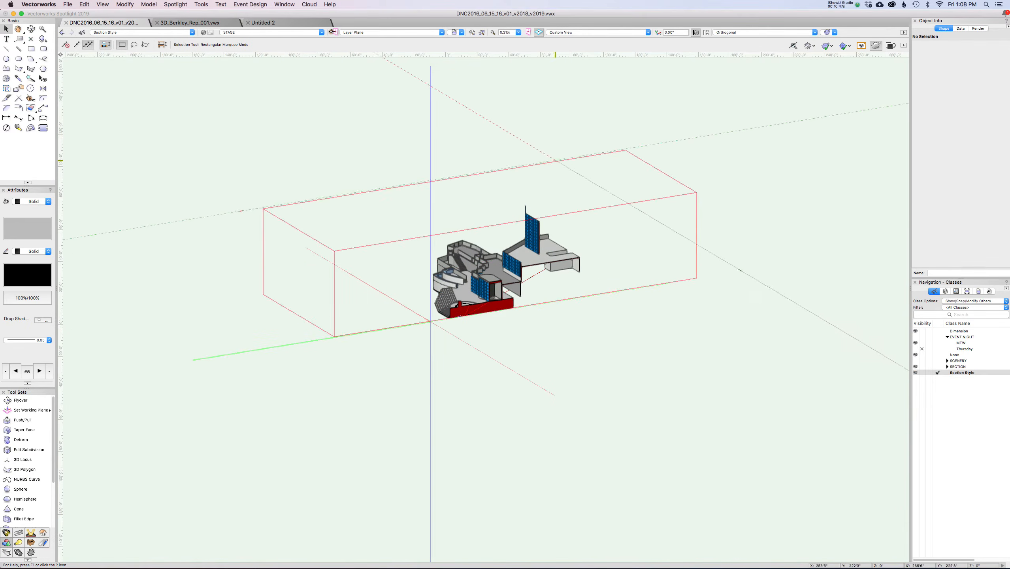
scroll(491, 297, up, 10)
key(space)
middle_drag(519, 263, 500, 319)
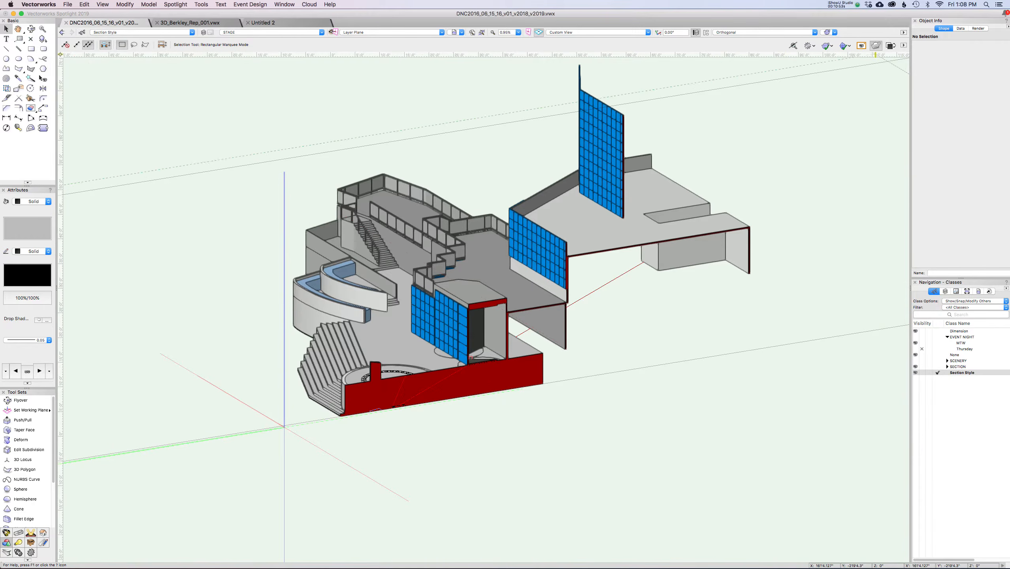
Turn off the Clip Cube, orbit around the whole stage and return the drawing to Top/Plan view
click(876, 46)
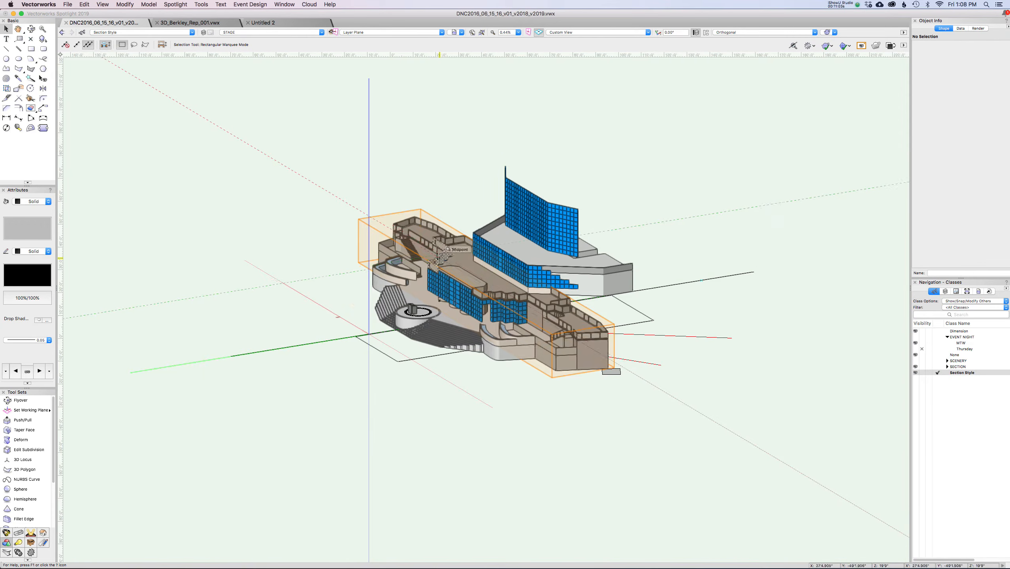
key(shift+c)
drag(432, 321, 518, 321)
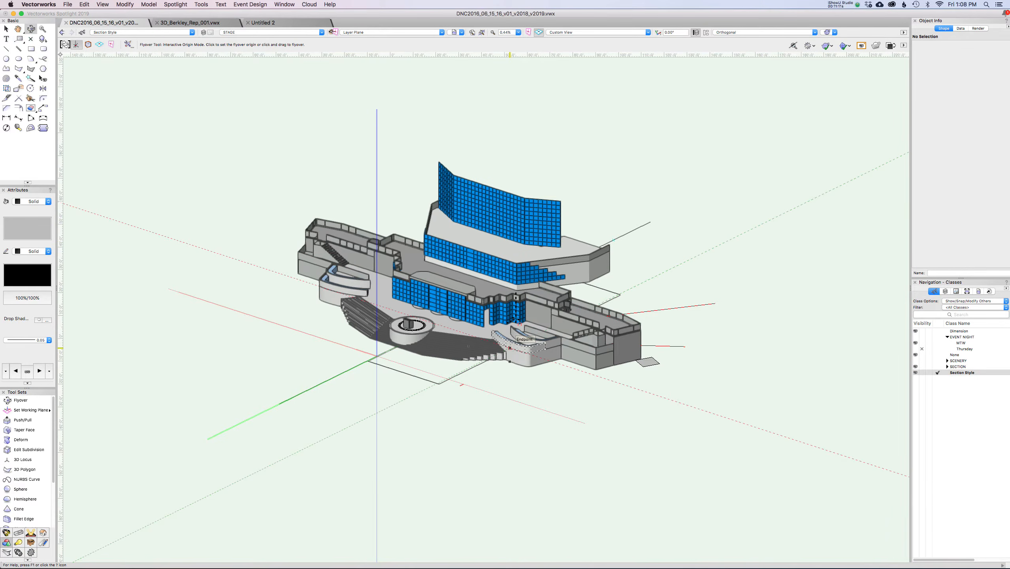
drag(510, 347, 462, 339)
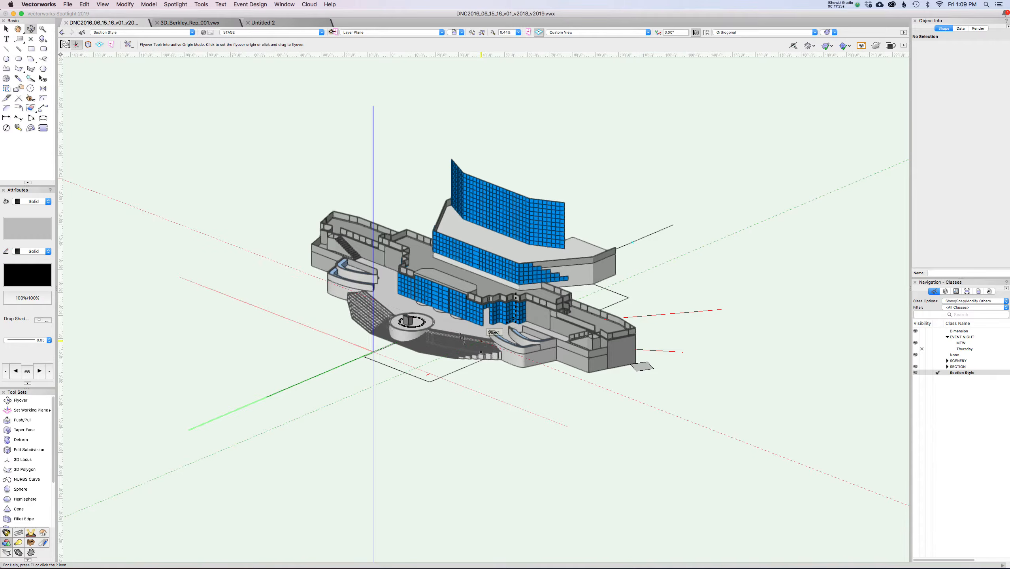
key(F5)
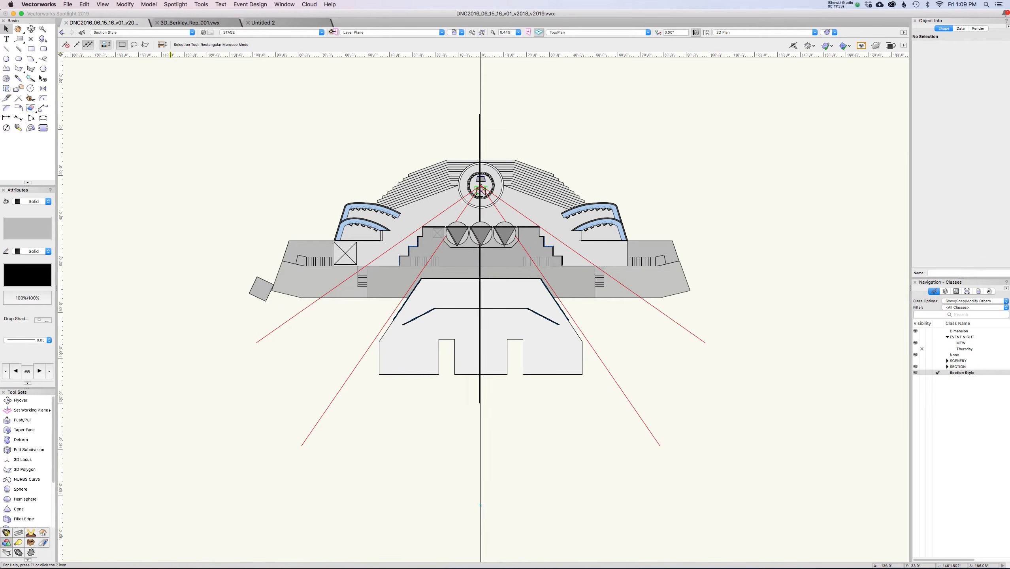
Switch to the 3D_Berkley_Rep_001.vwx drawing, view the theater in shaded OpenGL from several angles and return to Top/Plan
click(189, 23)
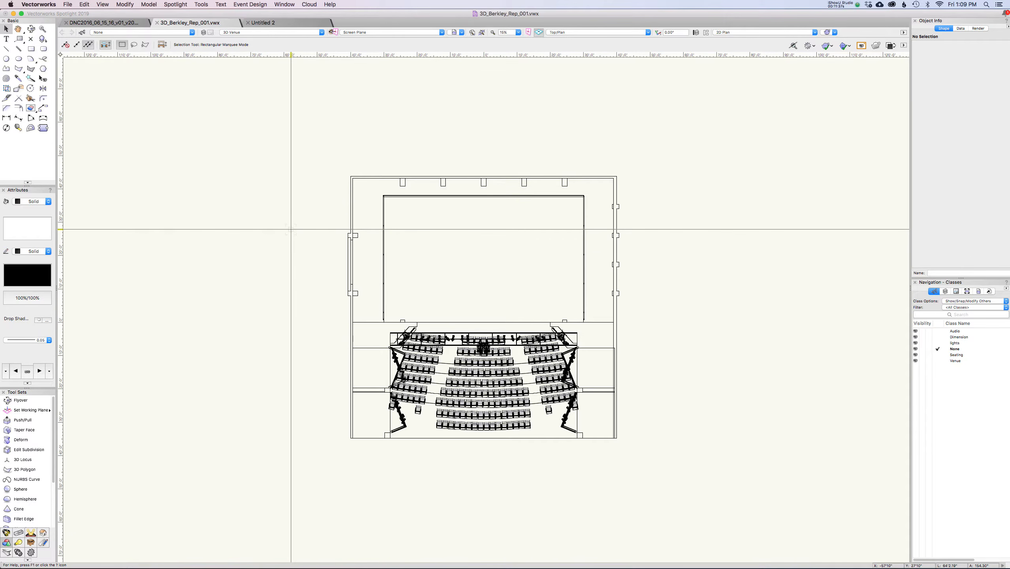
key(shift+c)
drag(484, 321, 564, 248)
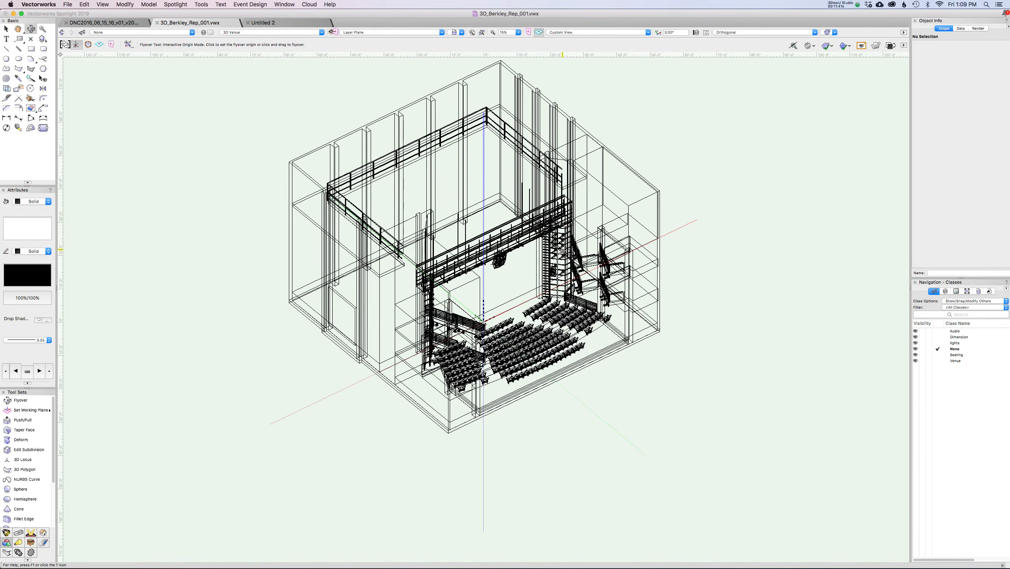
key(super+shift+g)
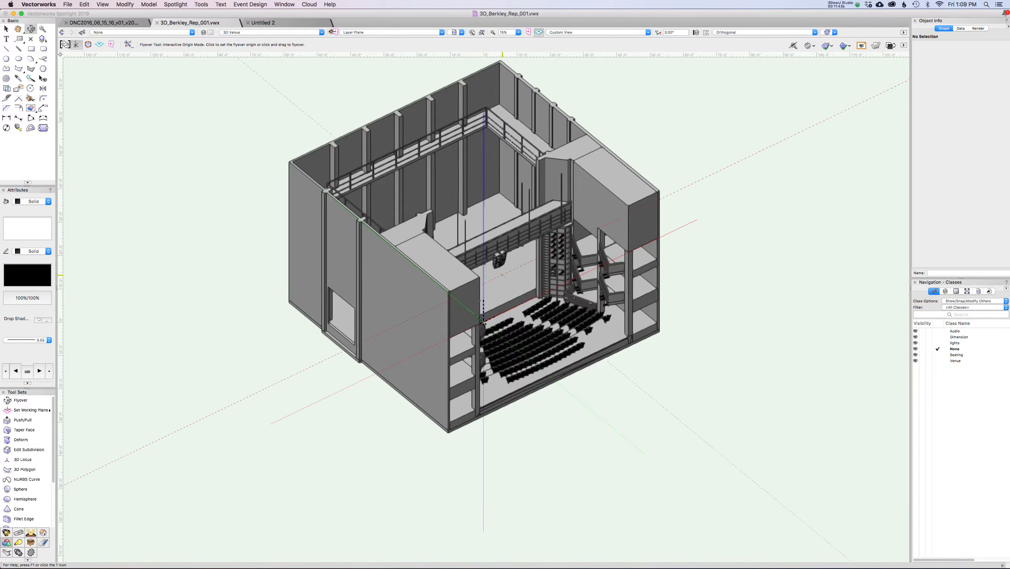
mouse_move(561, 244)
mouse_down()
mouse_move(491, 285)
mouse_move(439, 293)
mouse_move(470, 293)
mouse_up()
key(super+5)
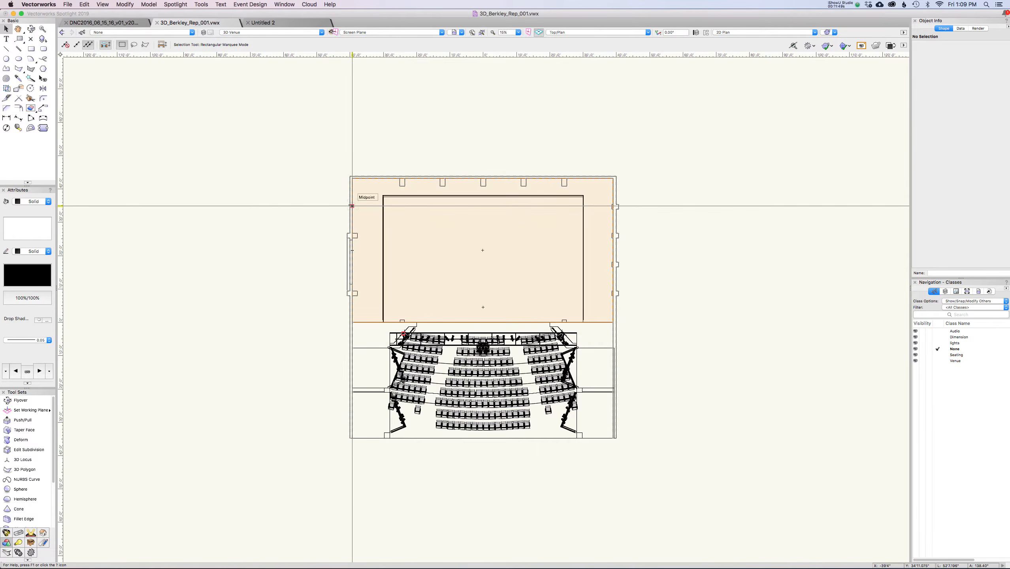
Open the Resource Manager and create a symbol folder in 3D_Berkley_Rep_001 named with the owner's first name followed by symbols 01
key(super+r)
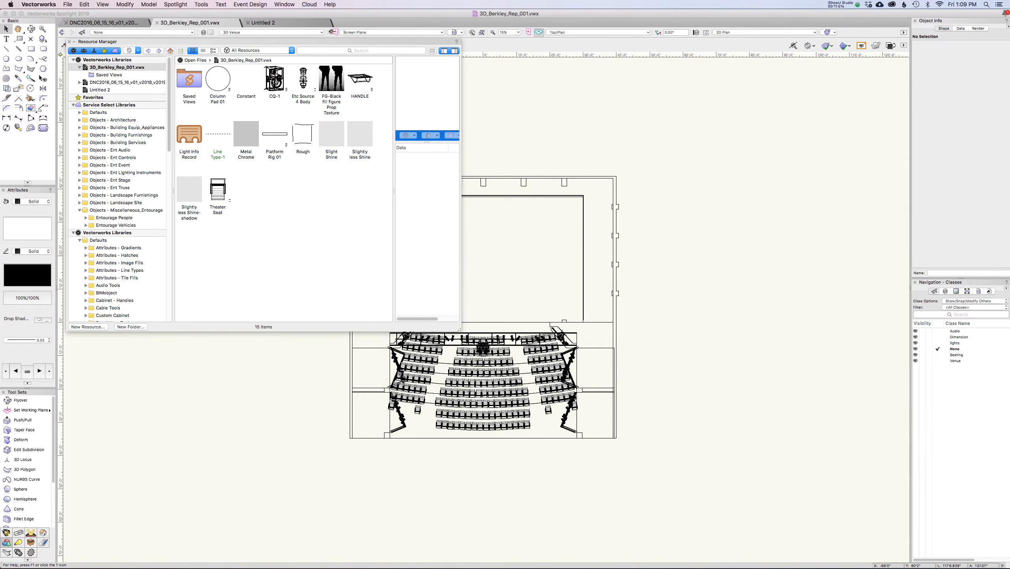
mouse_move(131, 41)
mouse_down()
mouse_move(413, 167)
mouse_move(384, 119)
mouse_up()
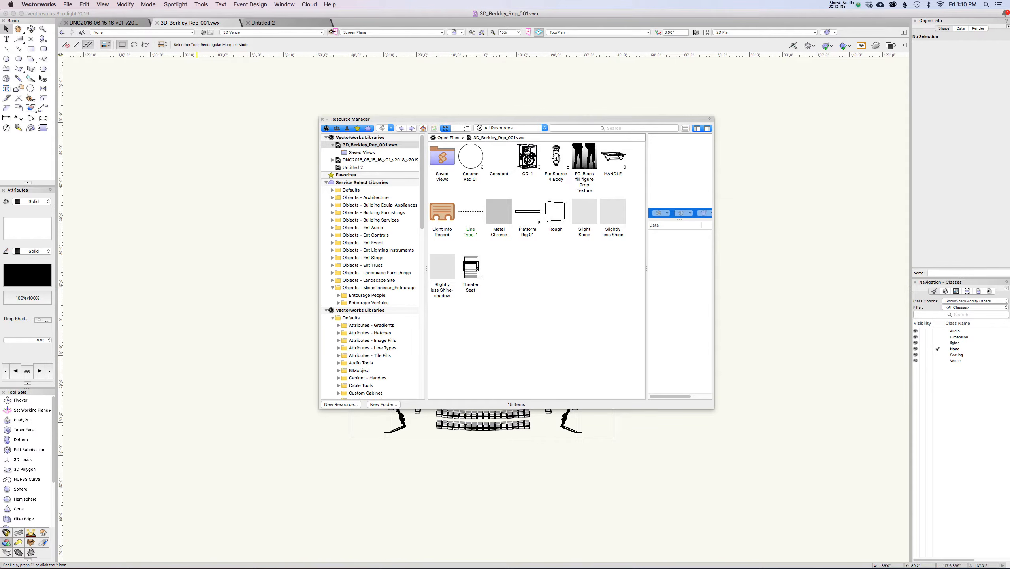
right_click(543, 267)
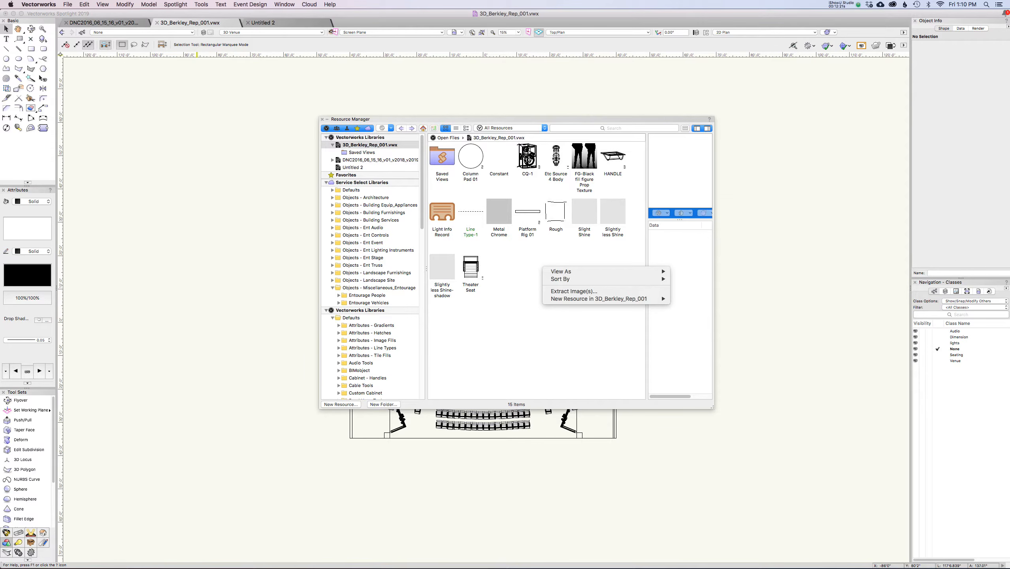
mouse_move(599, 298)
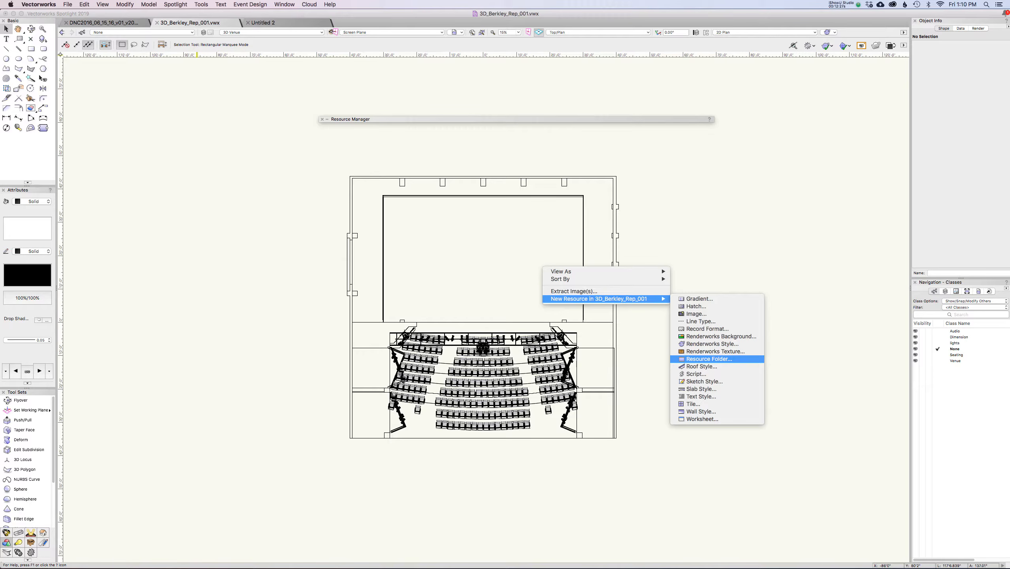
click(709, 358)
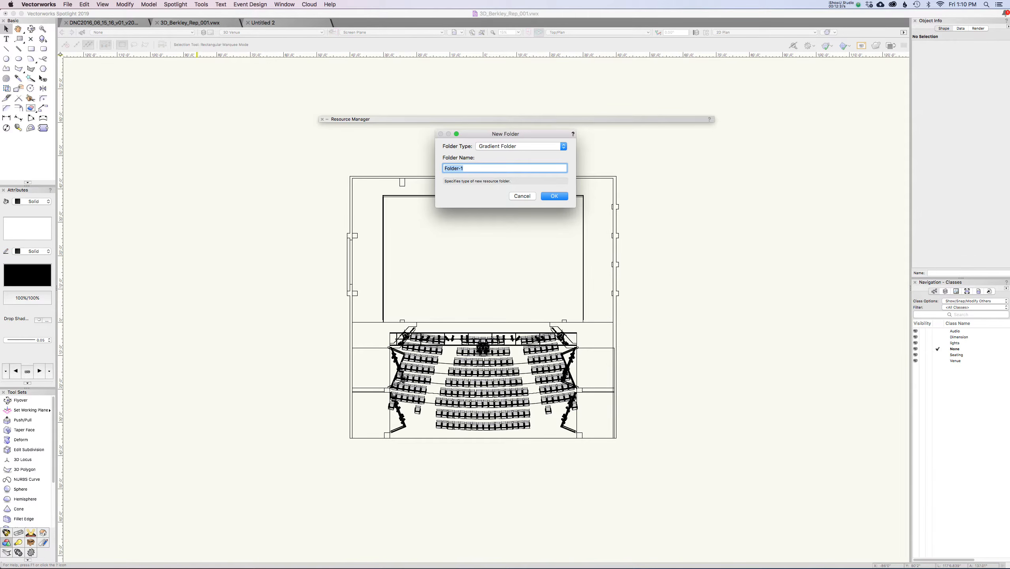
click(517, 147)
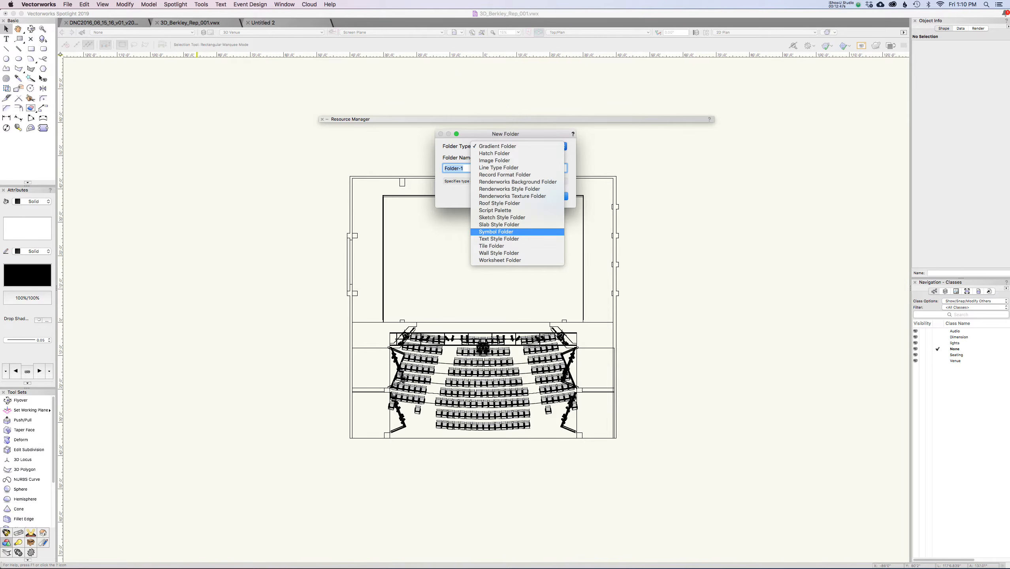
click(496, 232)
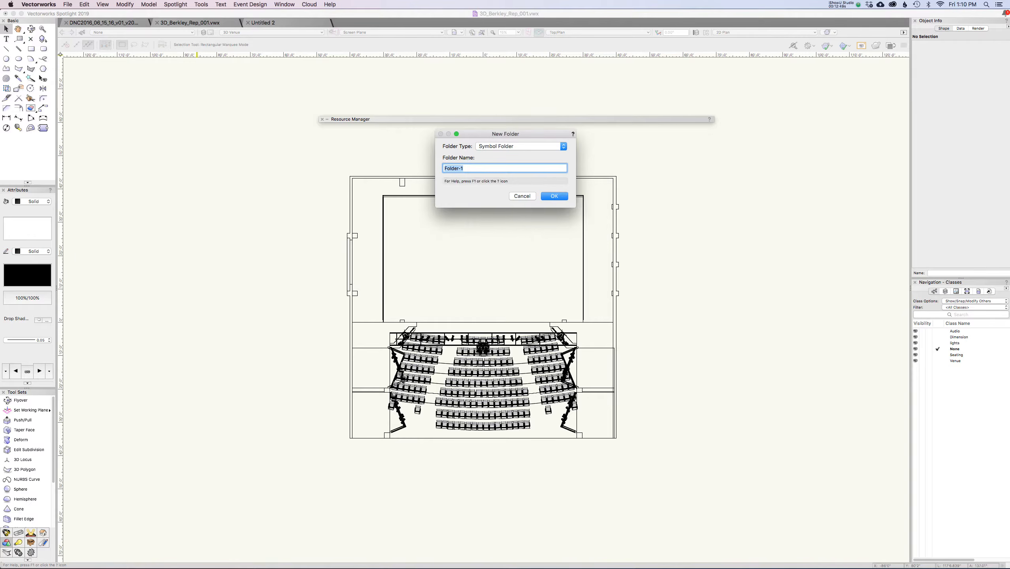
drag(480, 168, 443, 169)
text(Evan symbols 01)
click(555, 195)
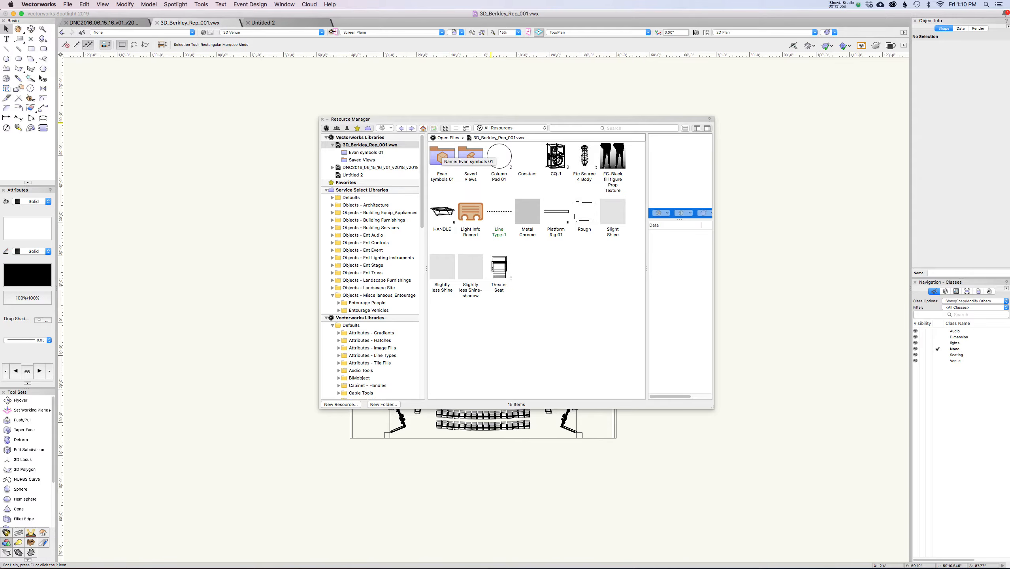
Move the CQ-1 and Etc Source 4 Body symbols into the new symbols 01 folder
drag(557, 160, 442, 157)
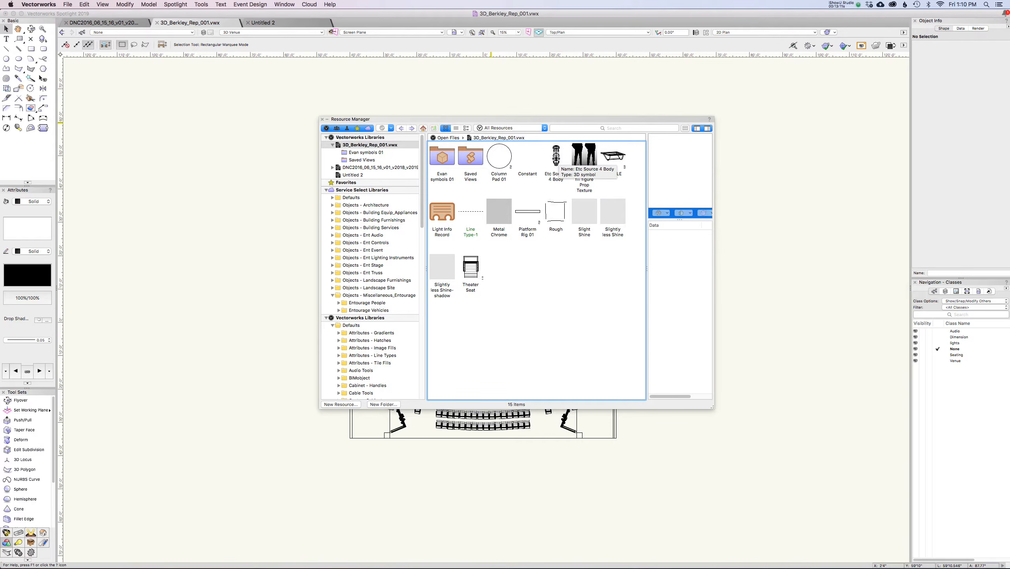
right_click(556, 158)
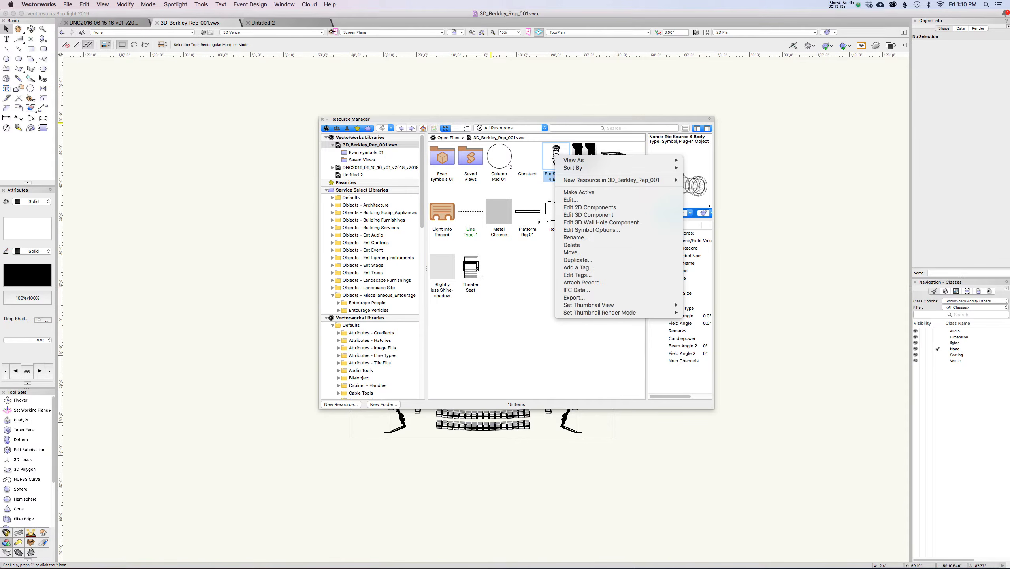
click(573, 252)
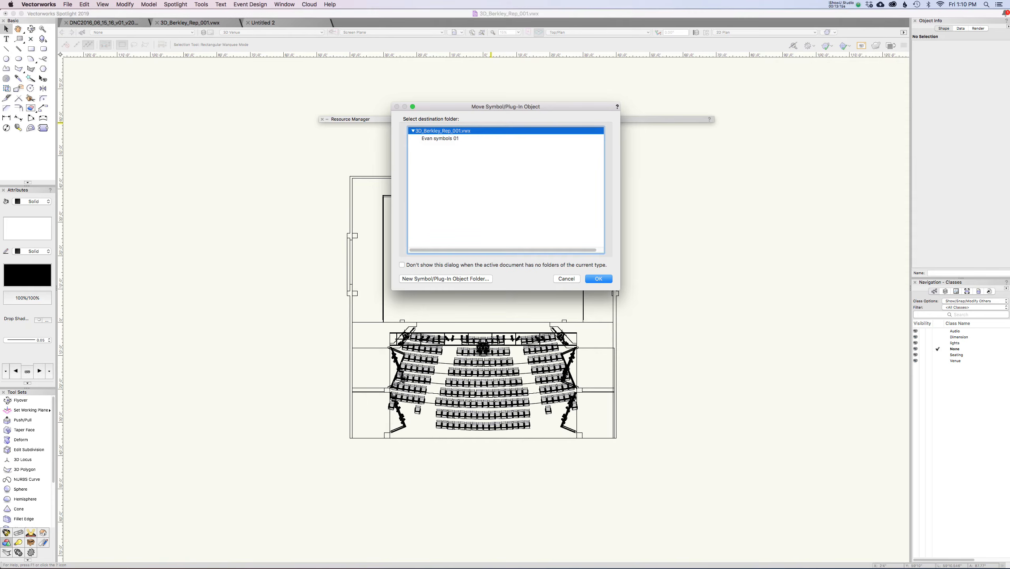
click(440, 139)
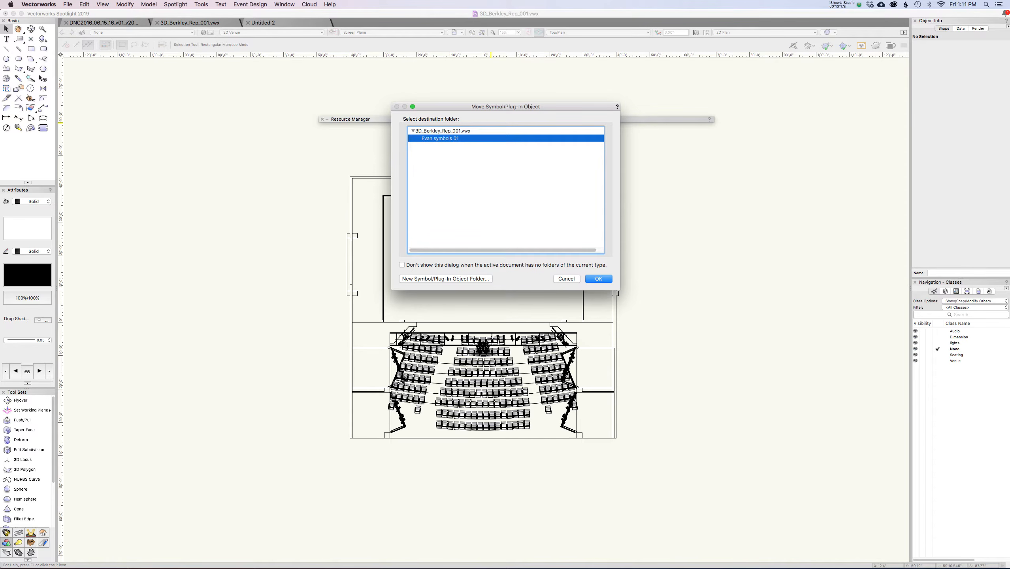
key(Return)
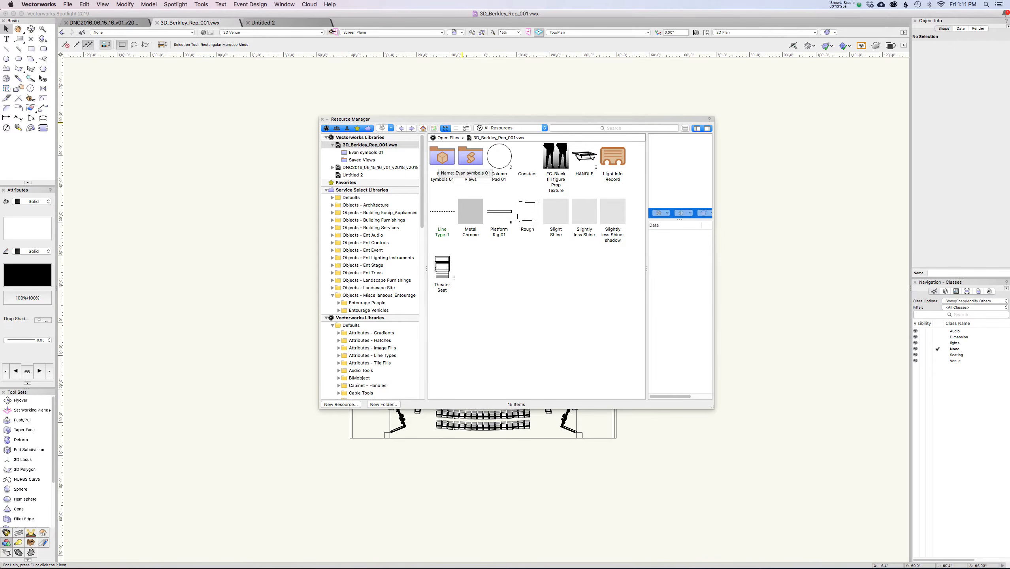
Inside the symbols 01 folder, create a symbol subfolder named Lights that are cool
double_click(442, 159)
right_click(506, 210)
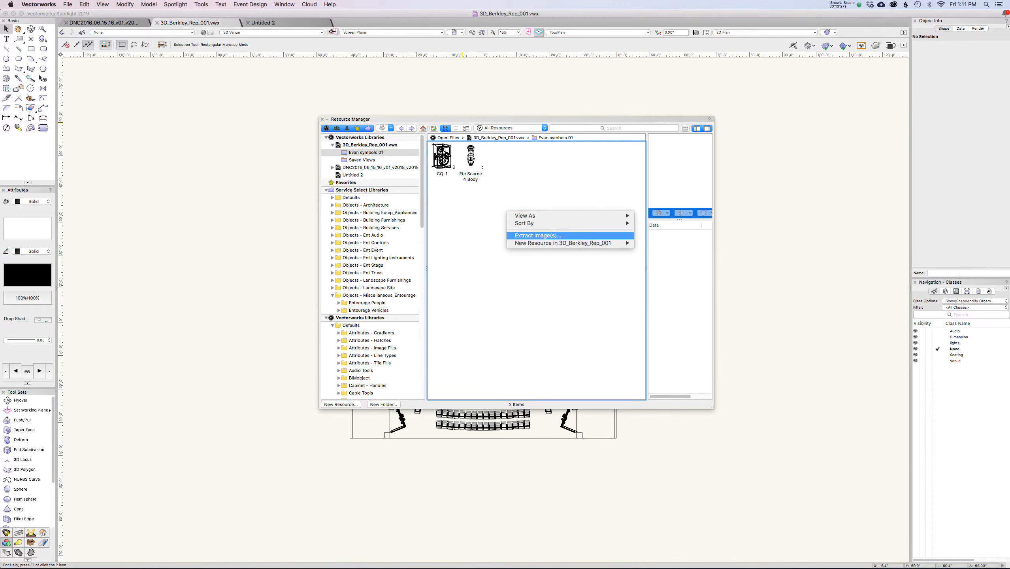
mouse_move(565, 243)
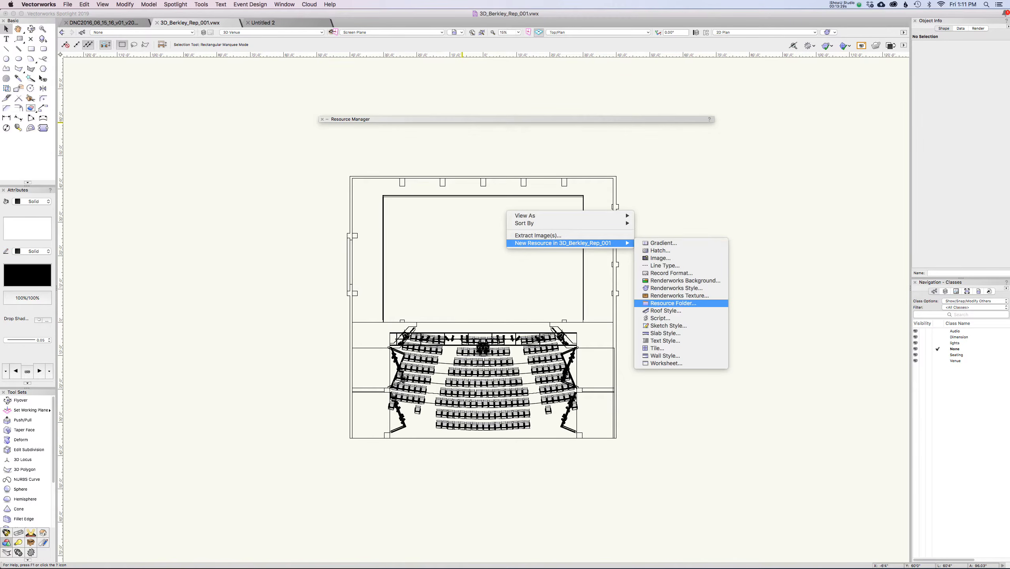
click(674, 303)
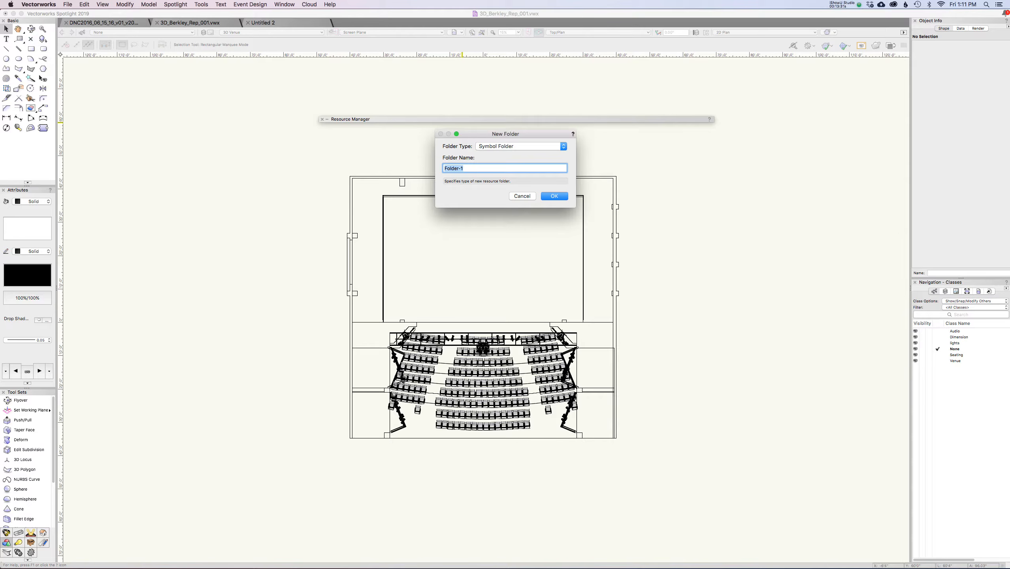
text(Lights)
key(Return)
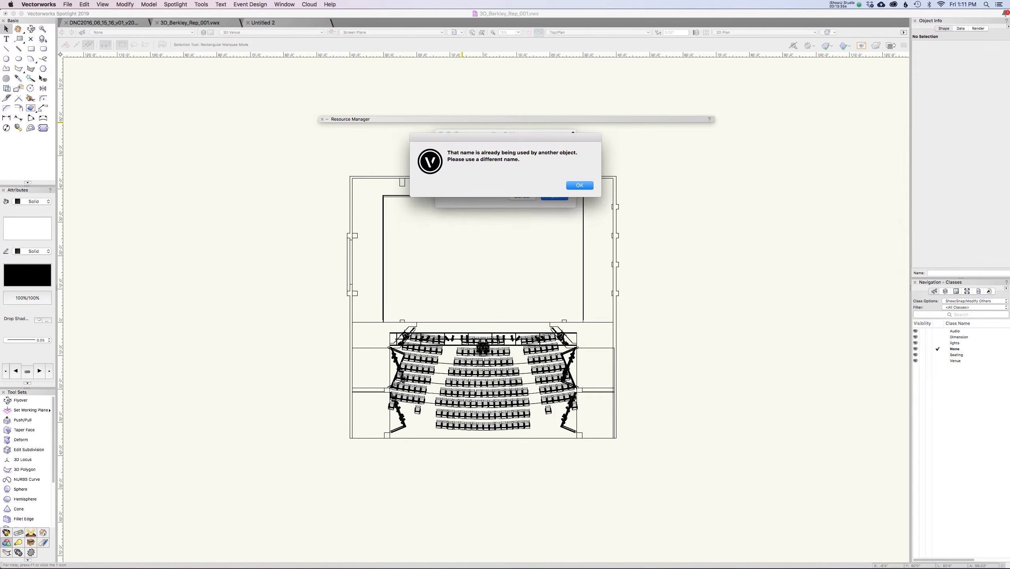
key(Return)
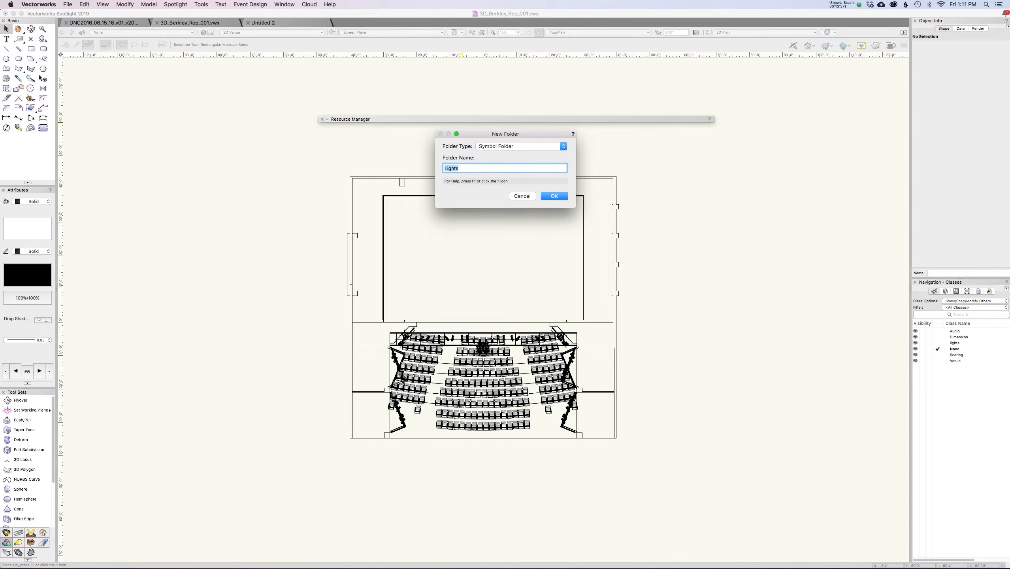
key(Right)
text(that are coo)
key(Return)
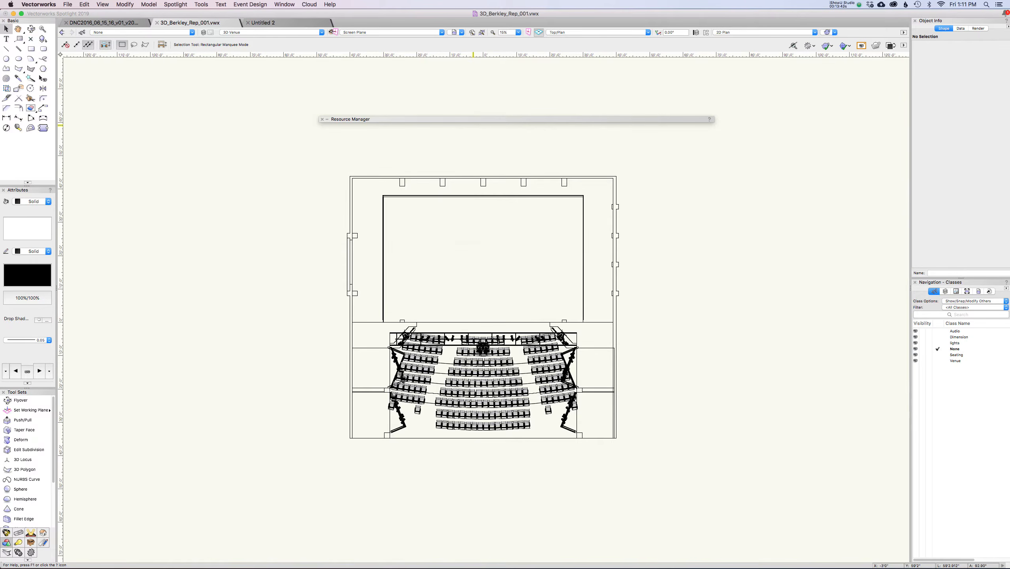
Move the Etc Source 4 Body symbol into the Lights that are cool folder and return to the drawing's top-level resources
mouse_move(473, 119)
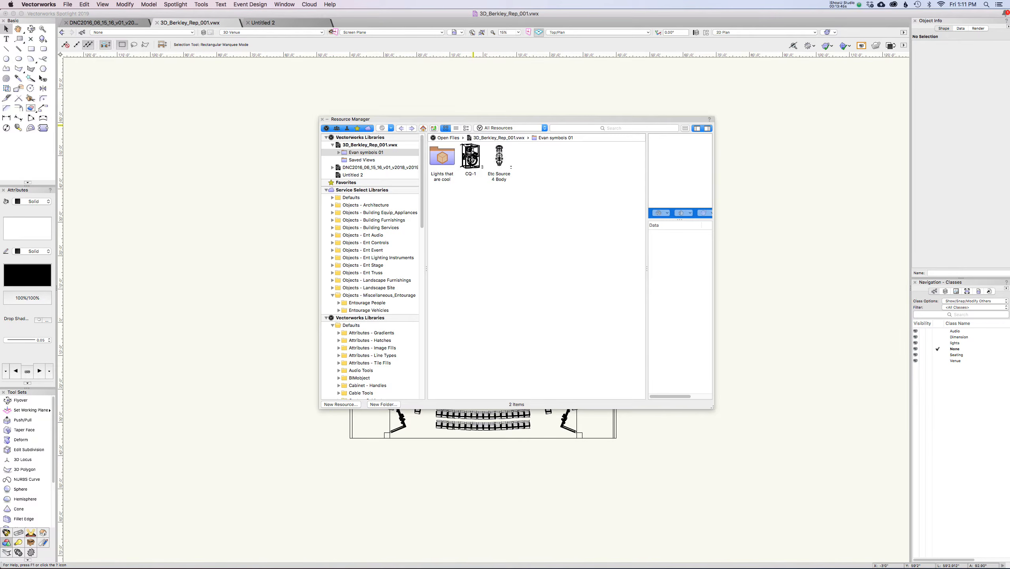
drag(500, 156, 443, 158)
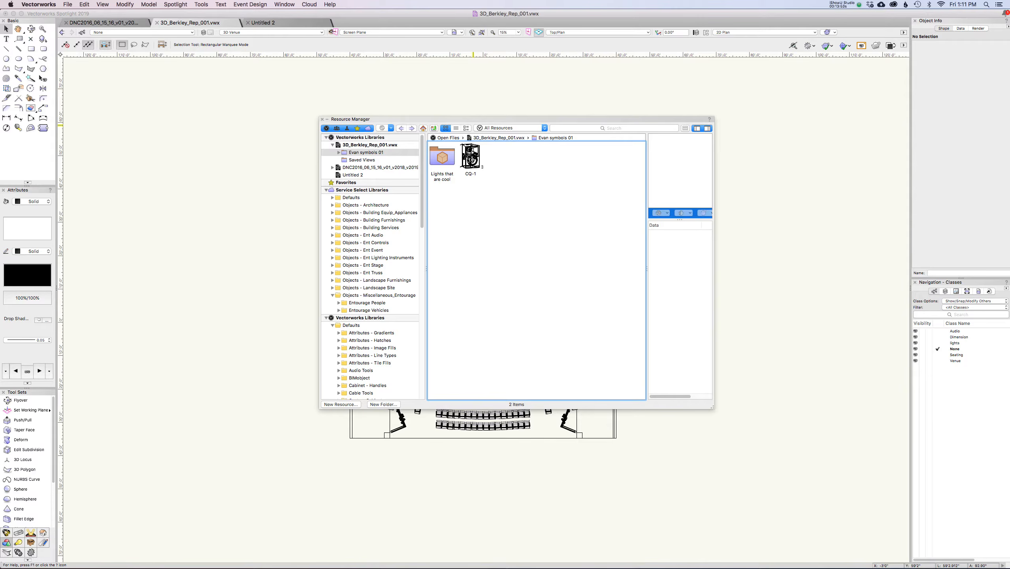
click(496, 138)
click(496, 138)
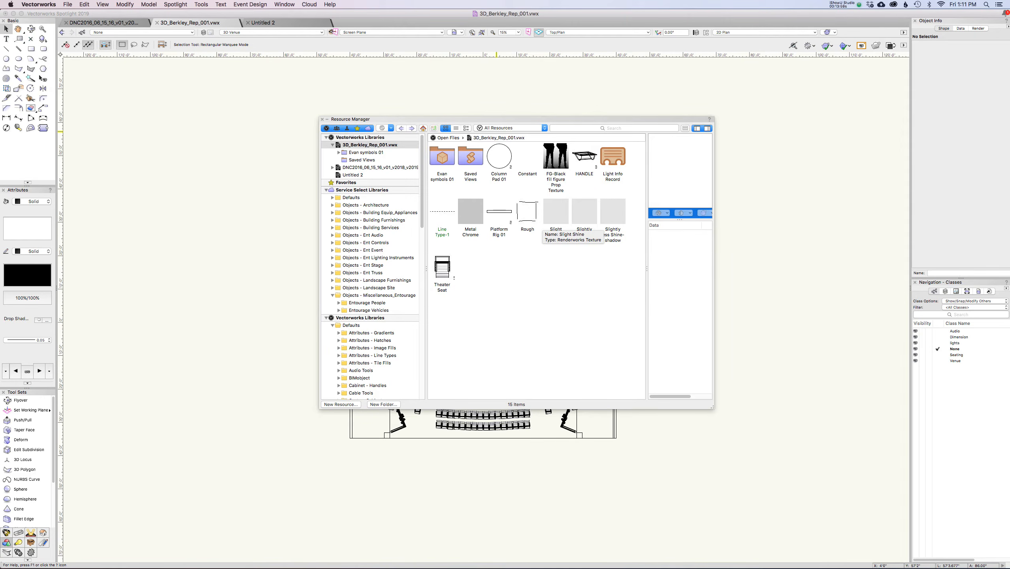
right_click(527, 246)
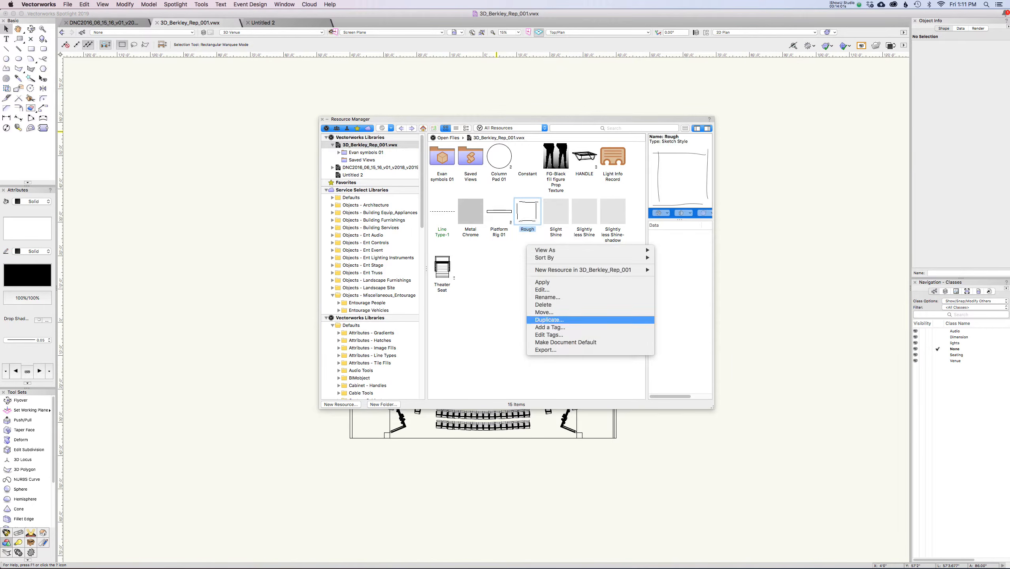
mouse_move(597, 270)
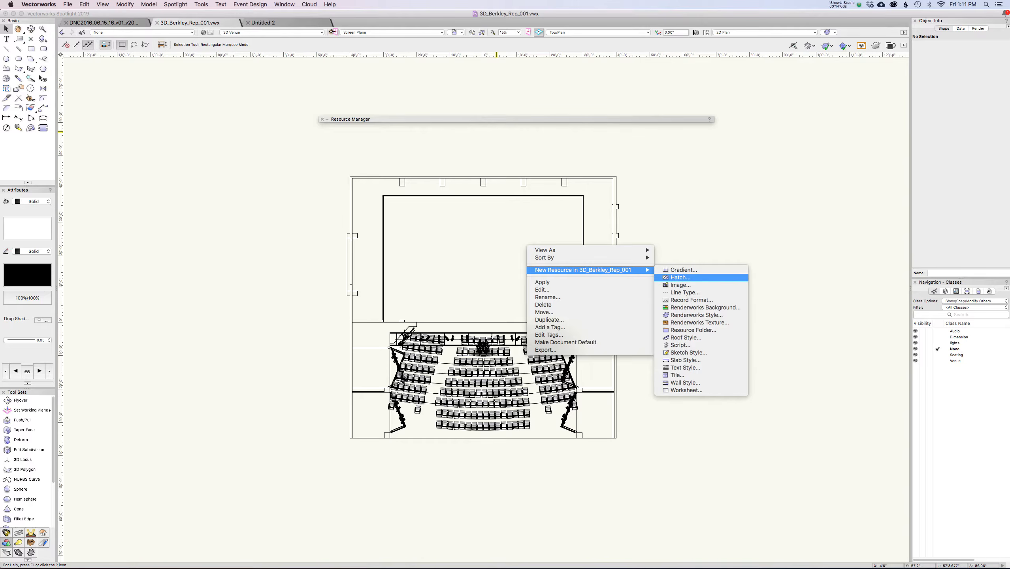
click(693, 330)
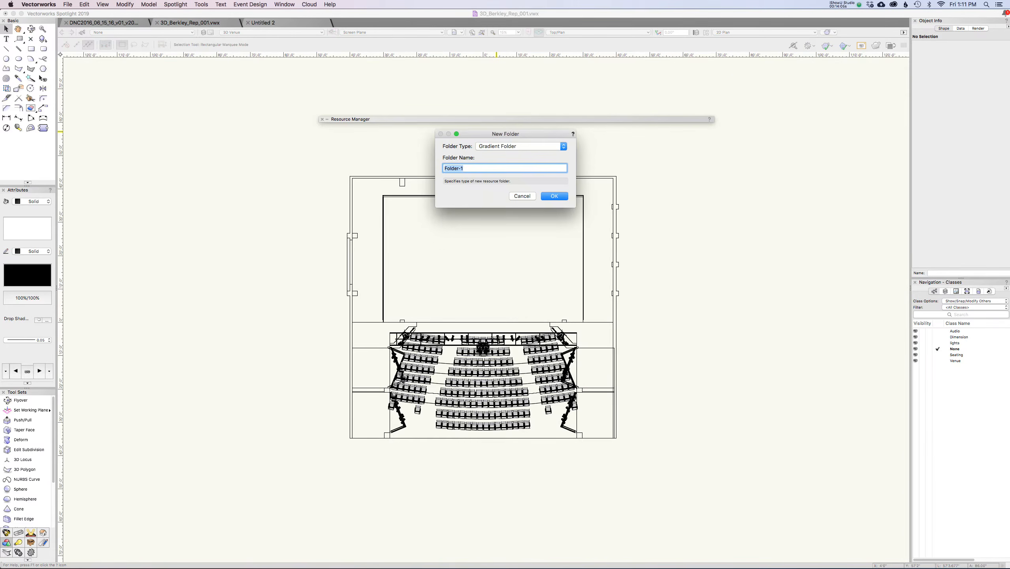
click(517, 146)
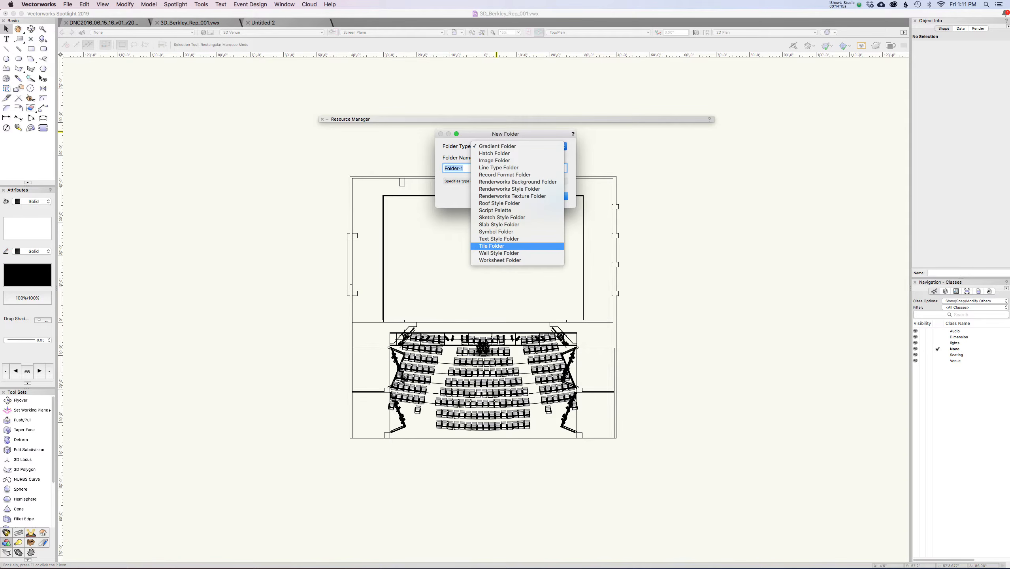
key(Escape)
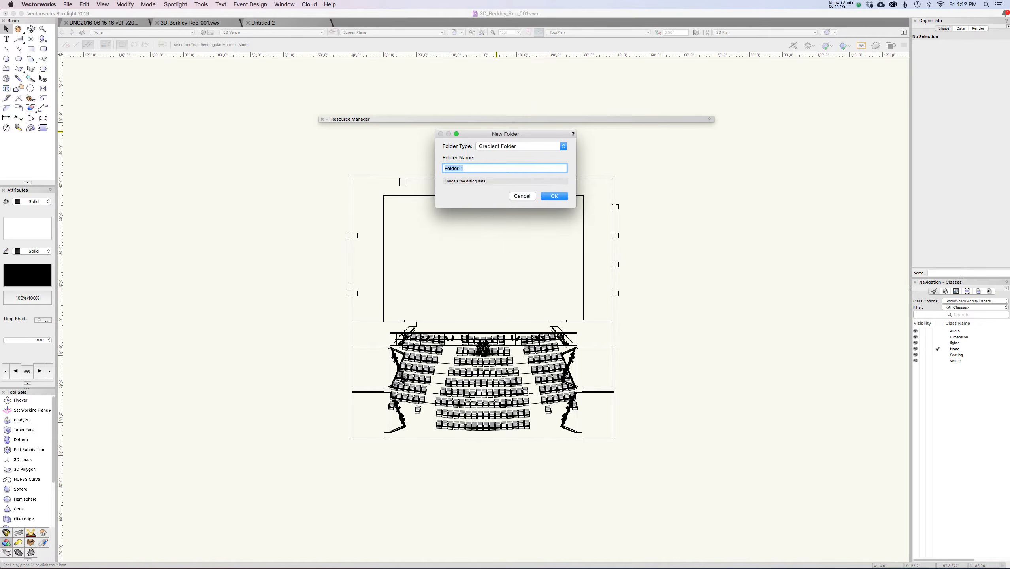
key(Escape)
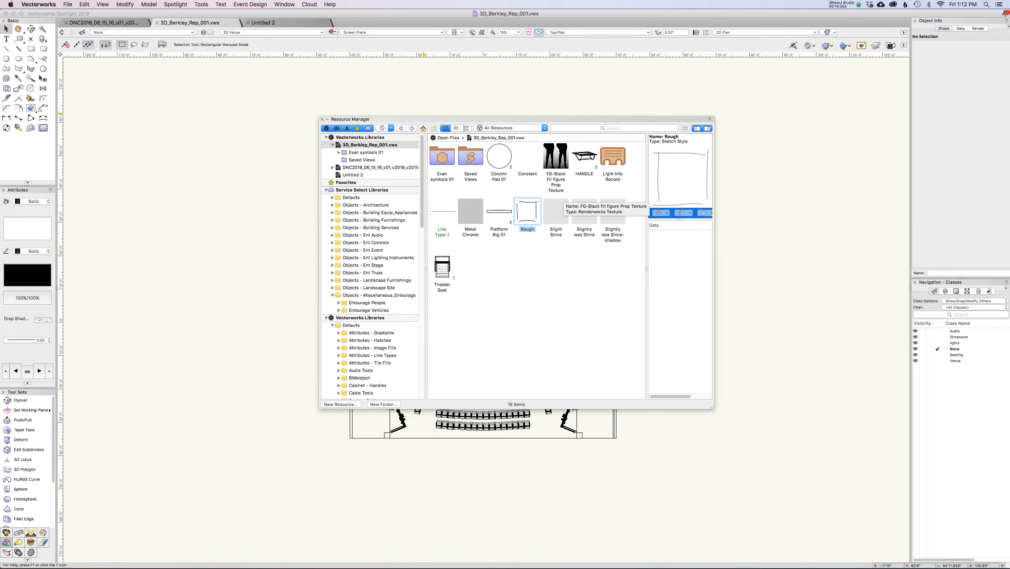
Move the Resource Manager above the theater plan and collapse it to its title bar
drag(517, 119, 455, 100)
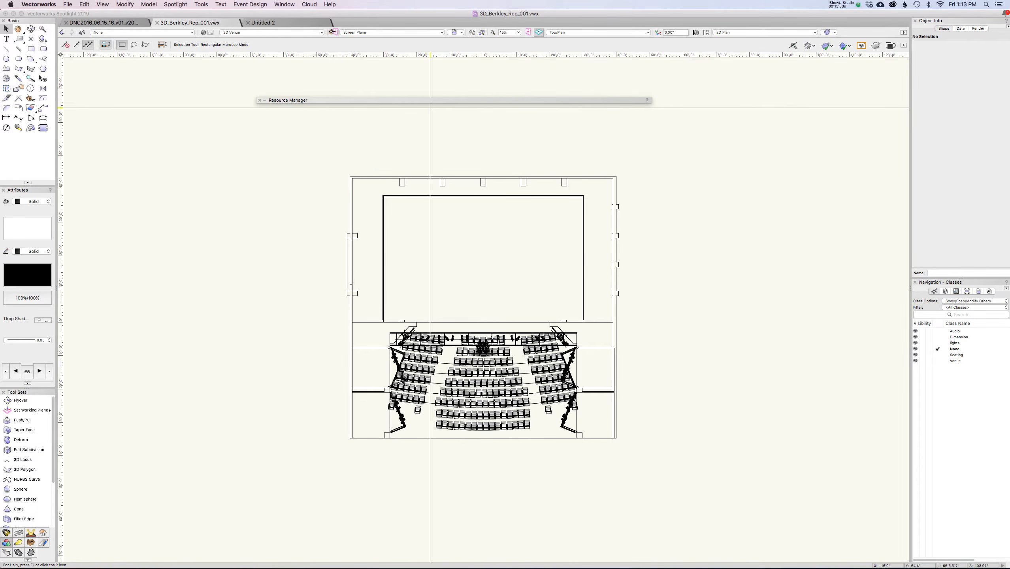
double_click(432, 100)
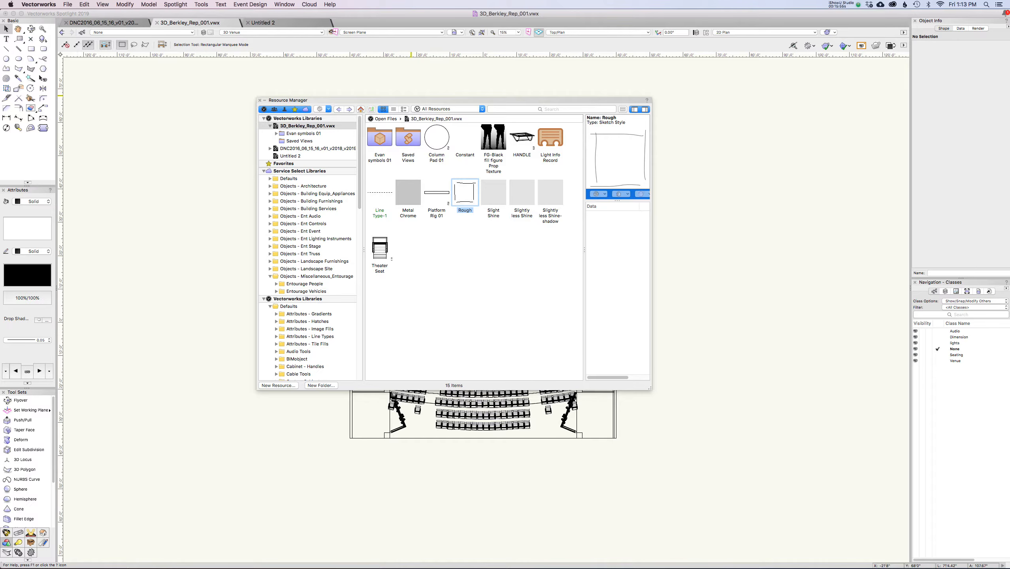
click(265, 100)
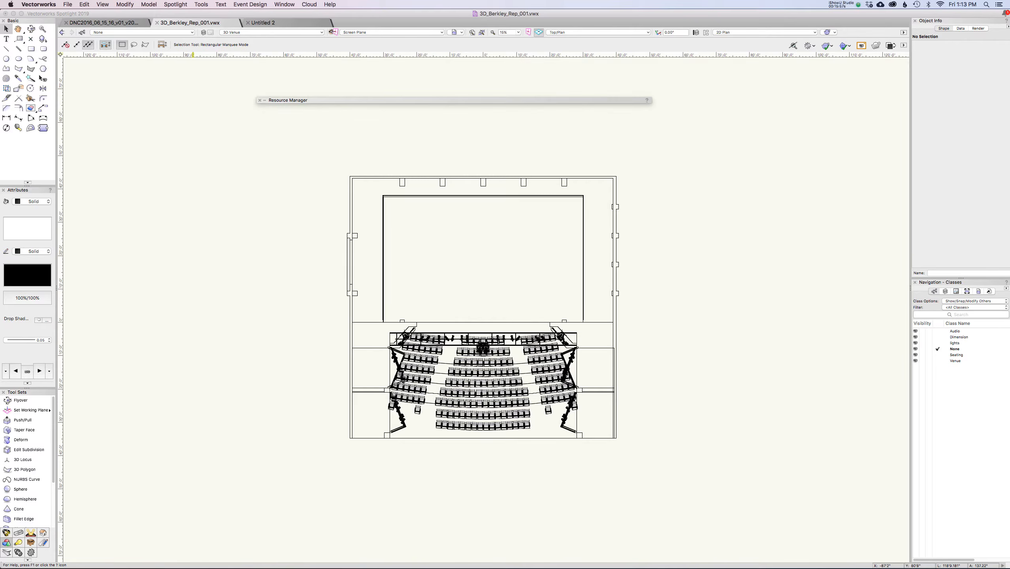
Purge the unused textures and the unused Platform Rig 01 symbol from the drawing, previewing the items before confirming
click(200, 5)
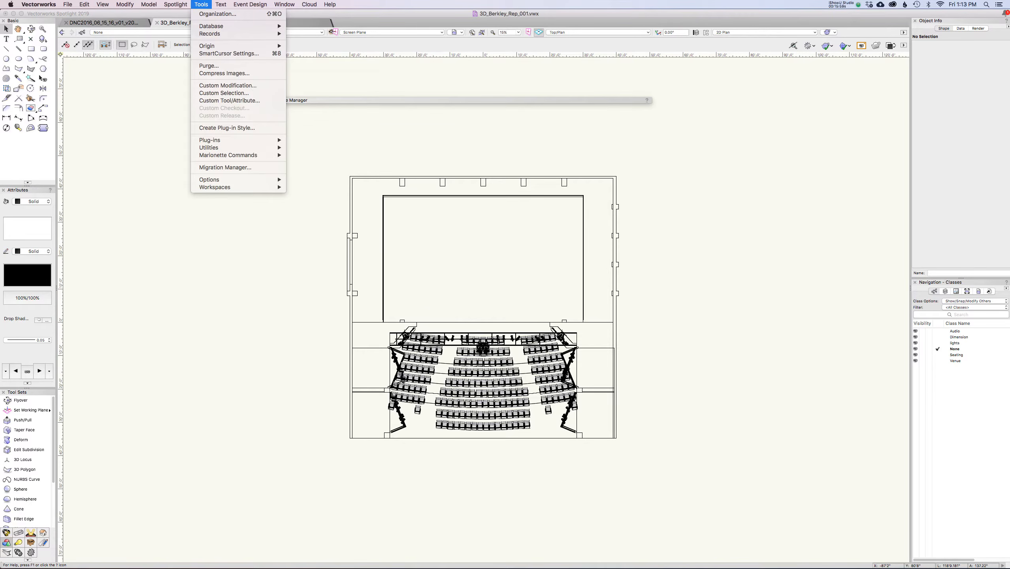
click(209, 65)
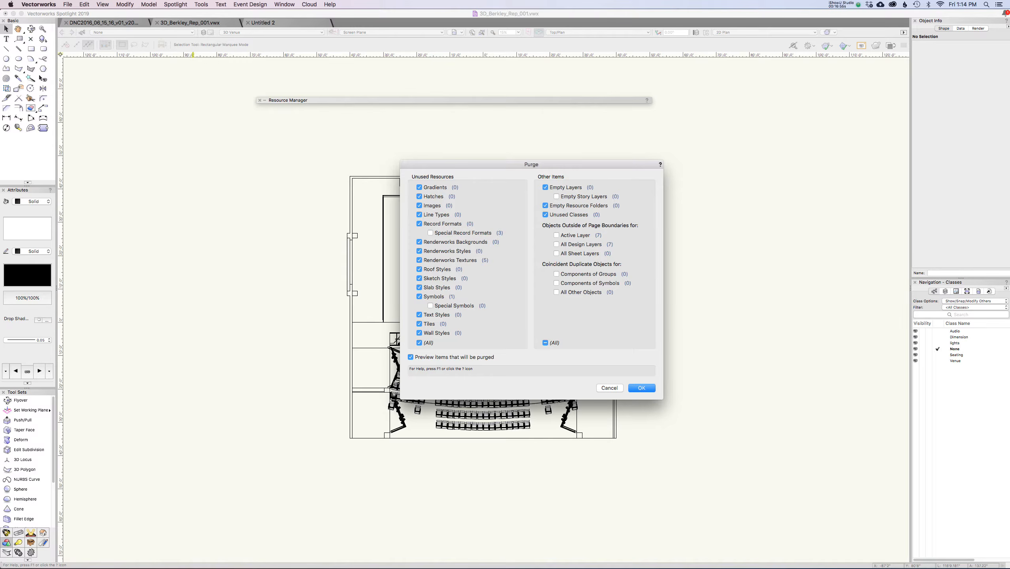
key(Return)
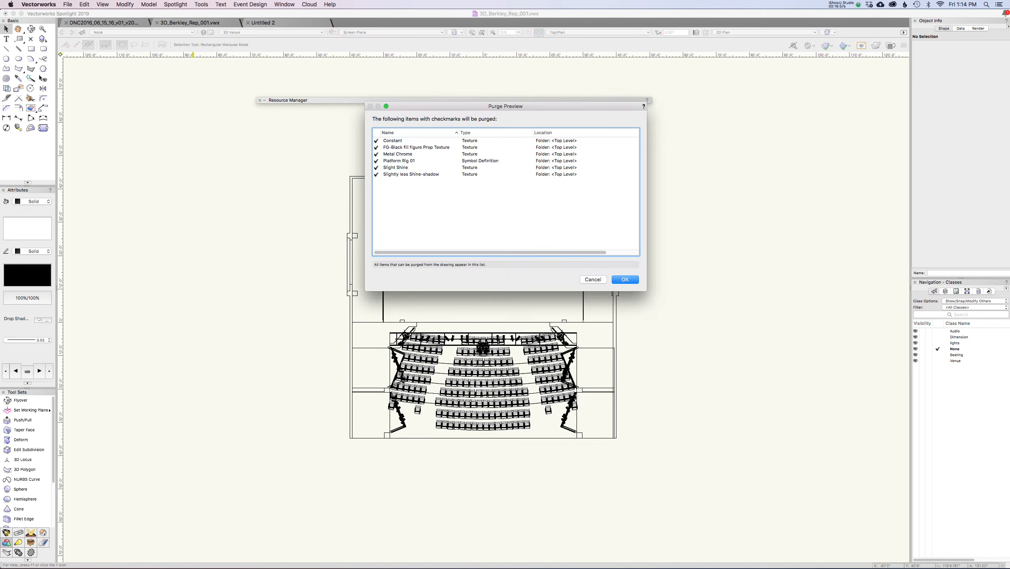
drag(506, 106, 595, 180)
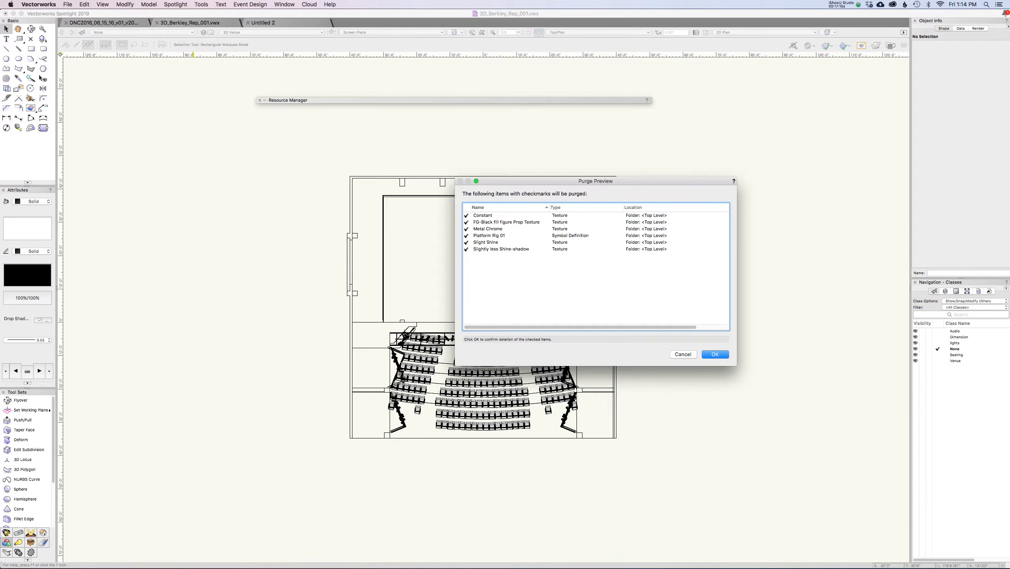
click(716, 354)
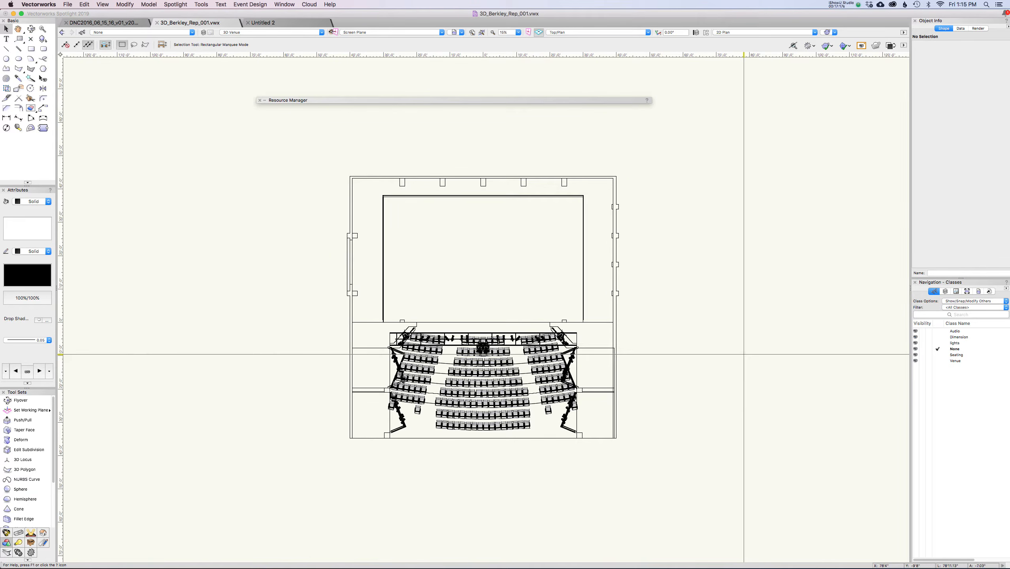
Switch to the Untitled 2 drawing and close the Resource Manager
double_click(380, 100)
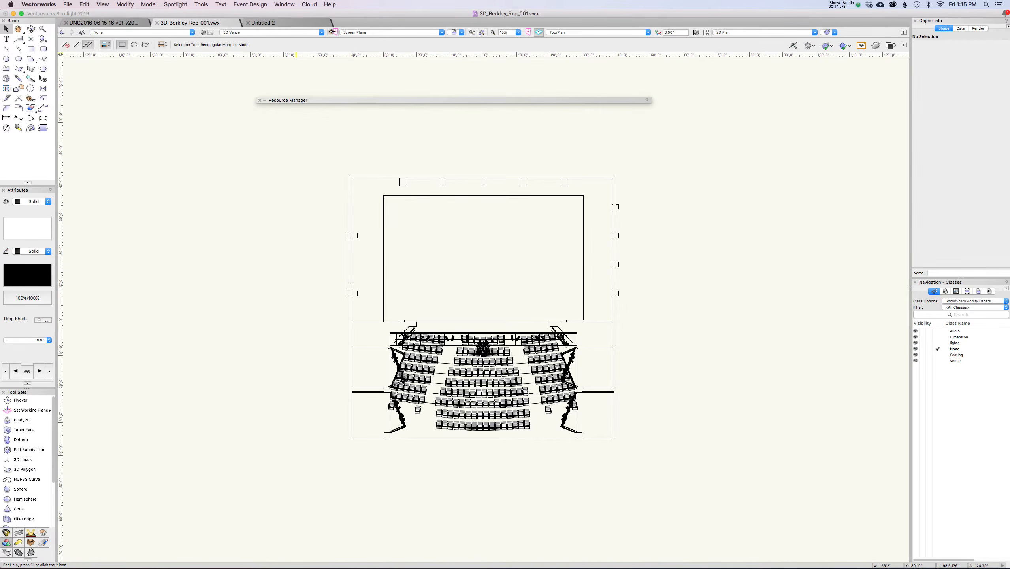
click(300, 22)
double_click(273, 99)
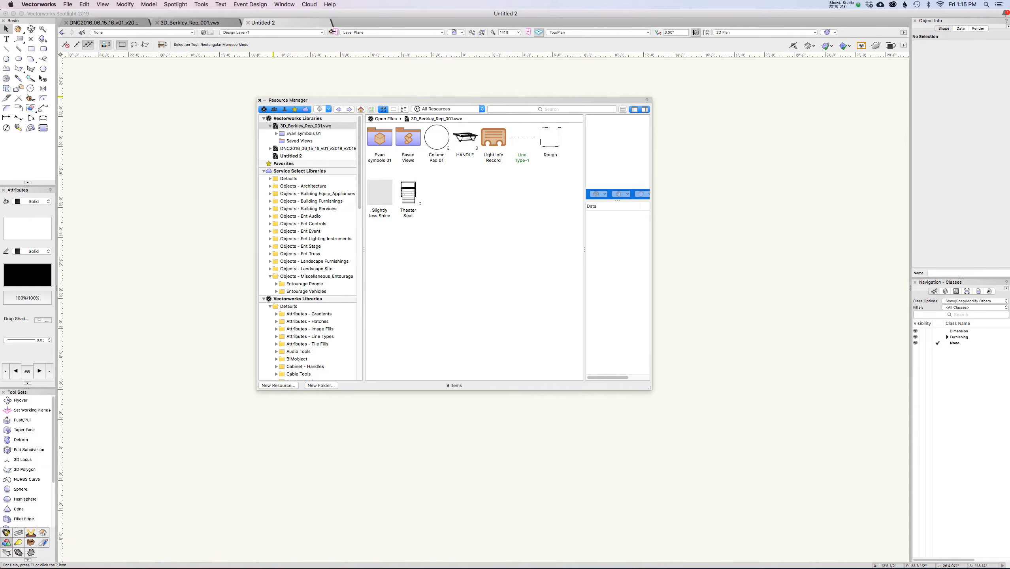
click(260, 100)
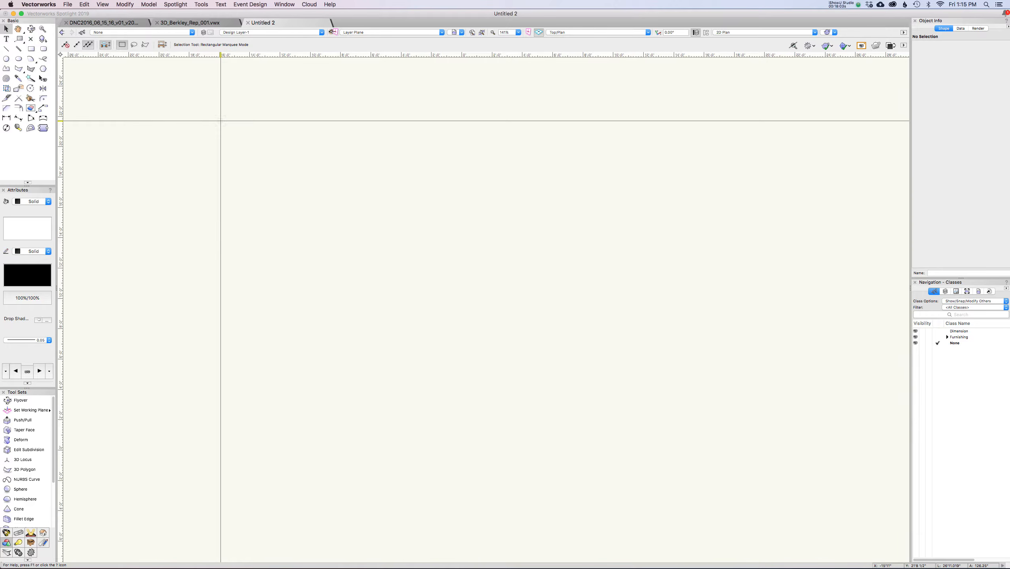
key(4)
click(247, 236)
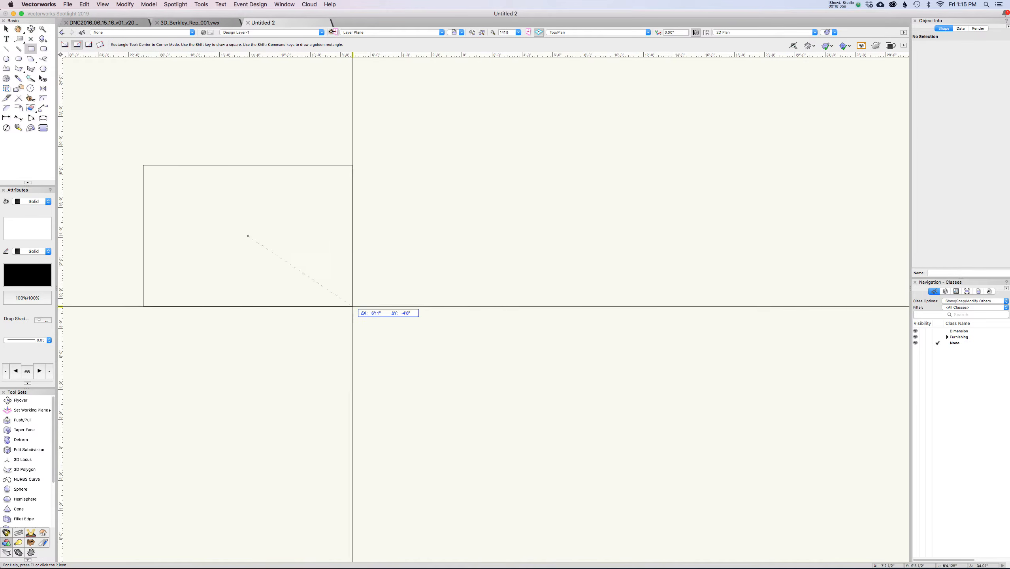
key(Escape)
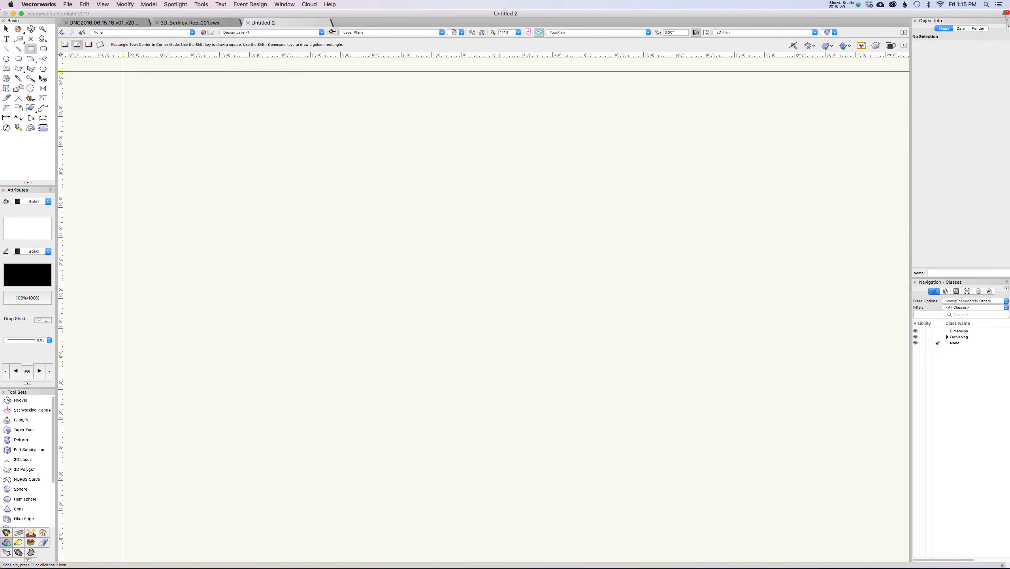
Draw a long, thin rectangle about 34'4" by 9 1/2" across the blank drawing, using the Rectangle tool's Corner to Corner mode
key(u)
click(262, 214)
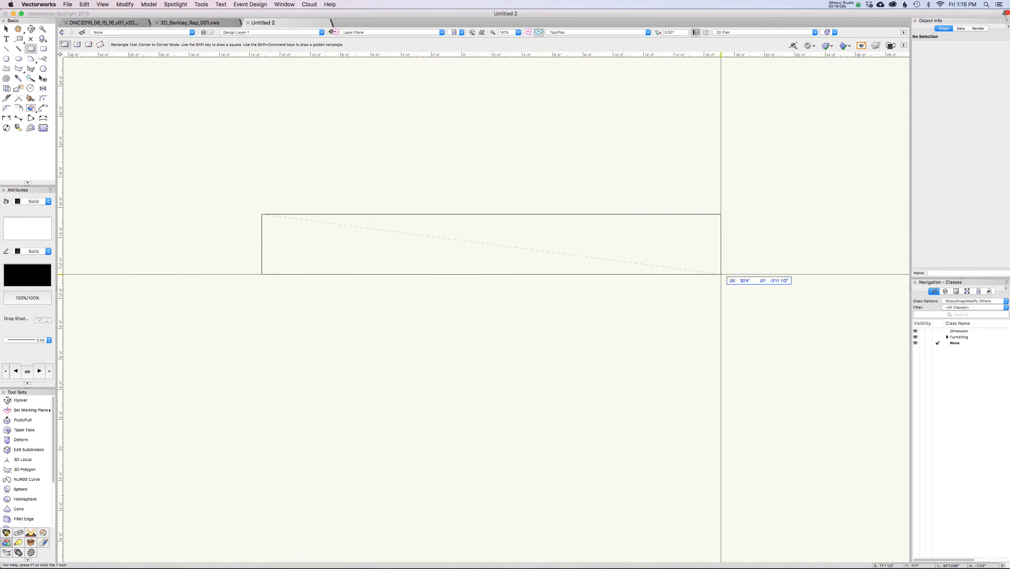
click(782, 227)
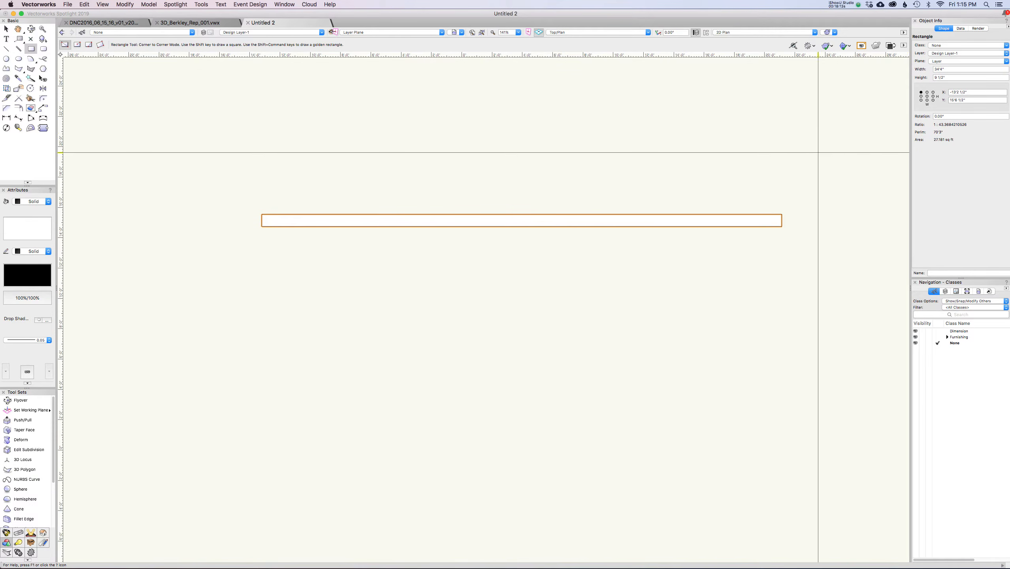
Extrude the thin rectangle 10' and display it shaded in Right Isometric view
key(super+e)
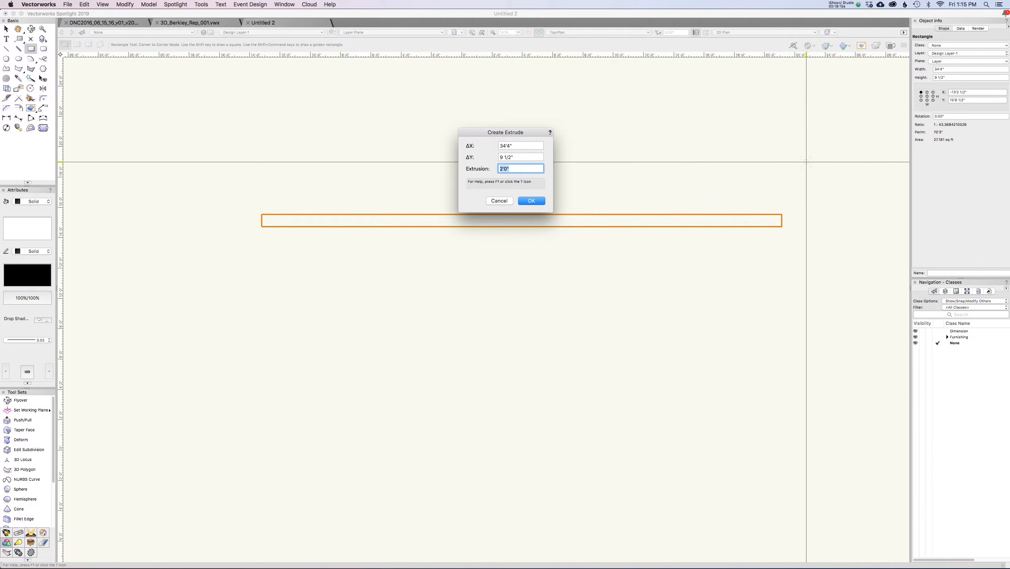
text(10')
key(Return)
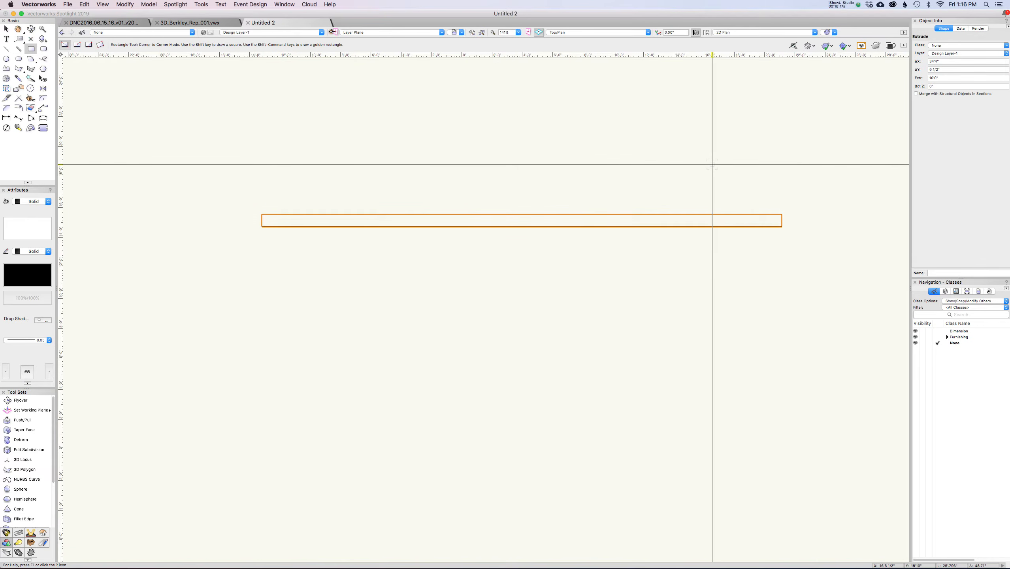
key(3)
key(super+shift+g)
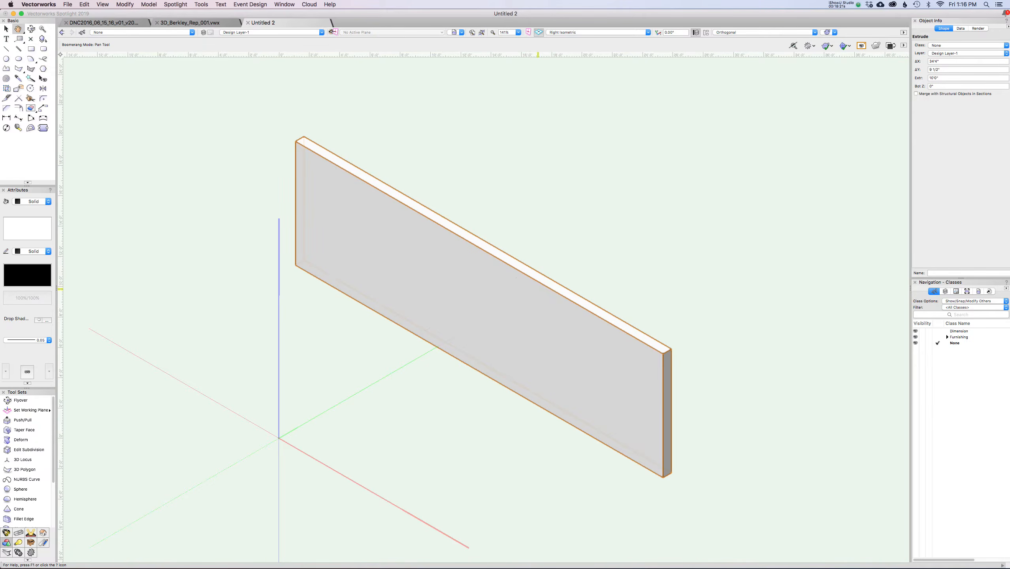
middle_drag(713, 164, 676, 80)
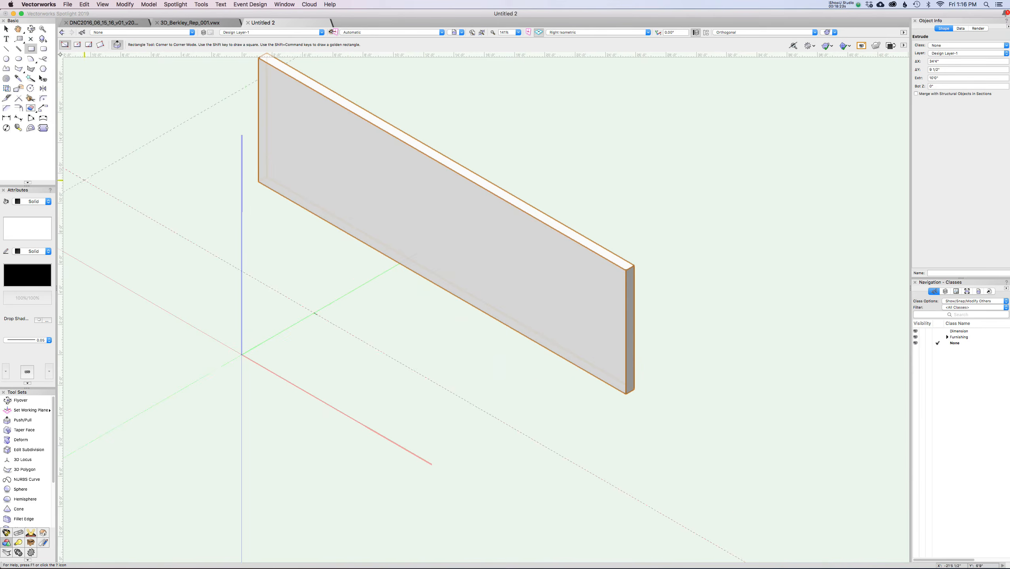
Compare the active plane options offered for the Rectangle tool with those for the Selection tool
key(x)
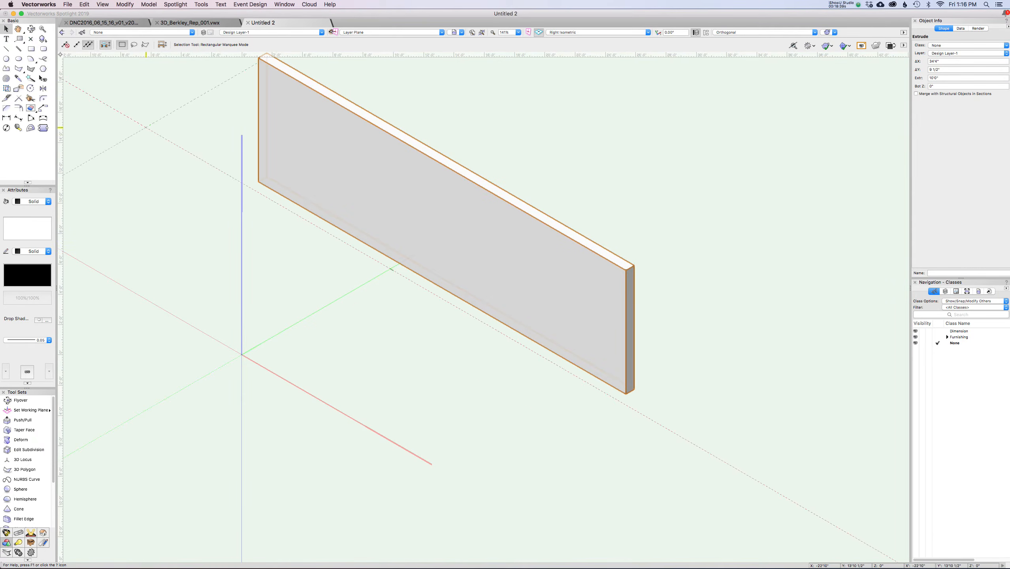
click(31, 49)
click(331, 32)
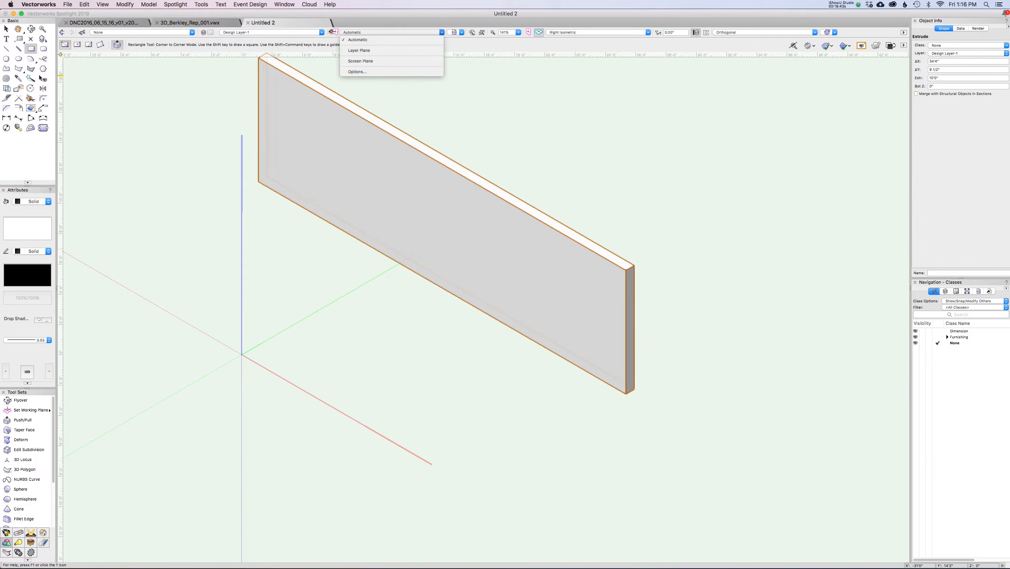
click(330, 32)
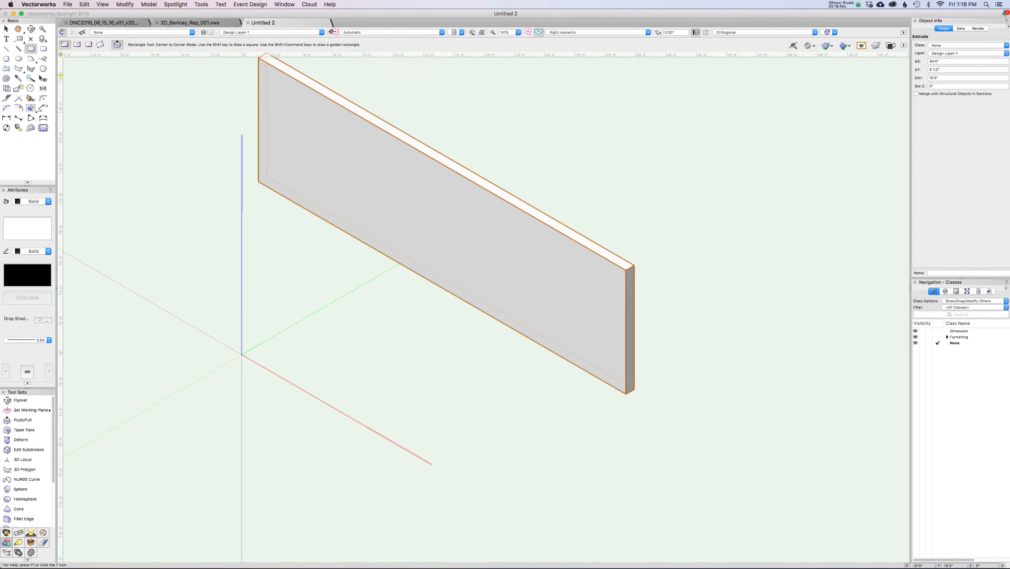
key(x)
click(331, 32)
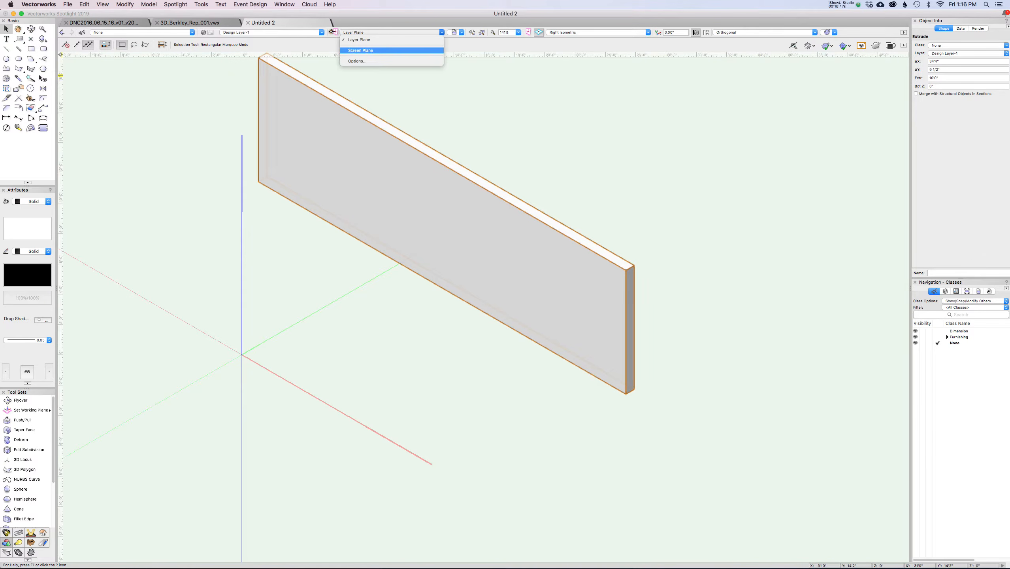
key(Down)
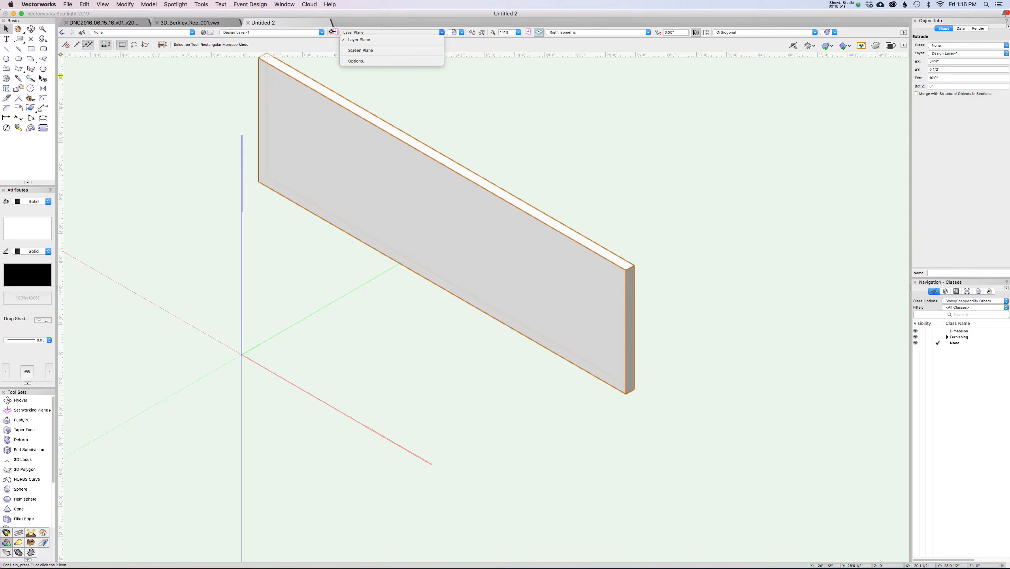
Set the Rectangle tool's plane to Layer Plane and draw three rectangles near the wall's base, about 16'7" × 9'7", 5'3" × 9'1" and 10'9" × 8'3"
click(31, 49)
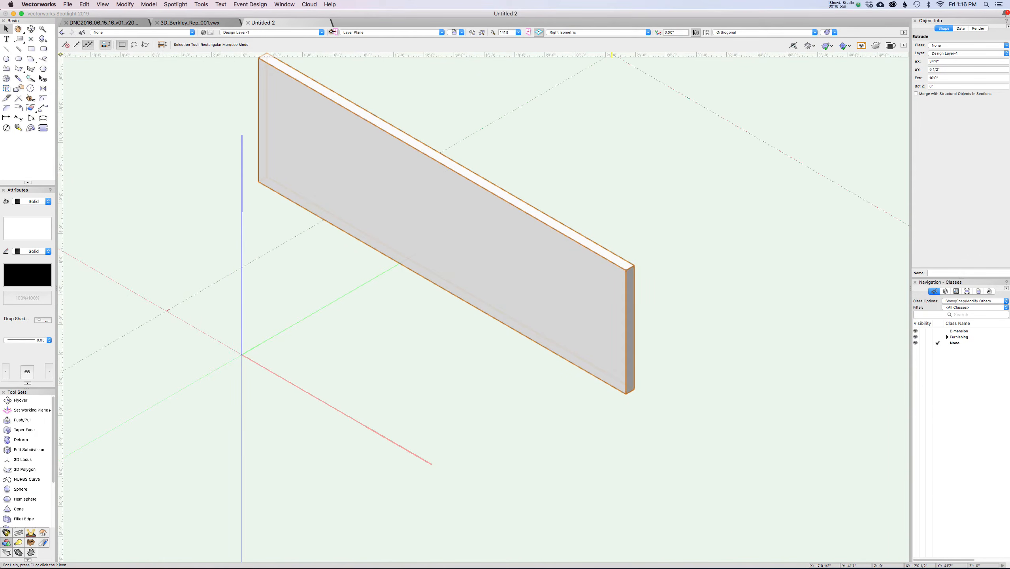
key(r)
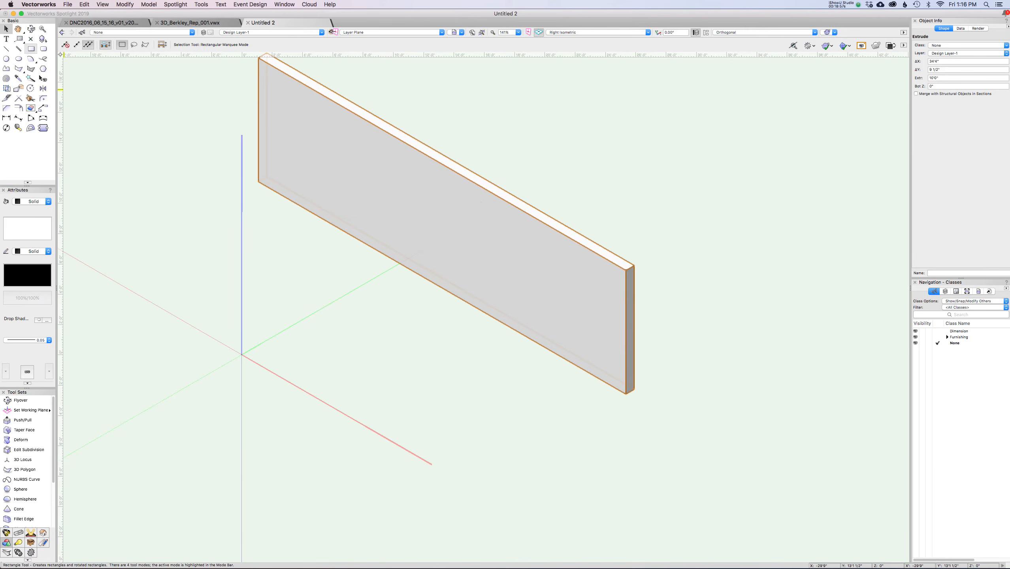
click(332, 32)
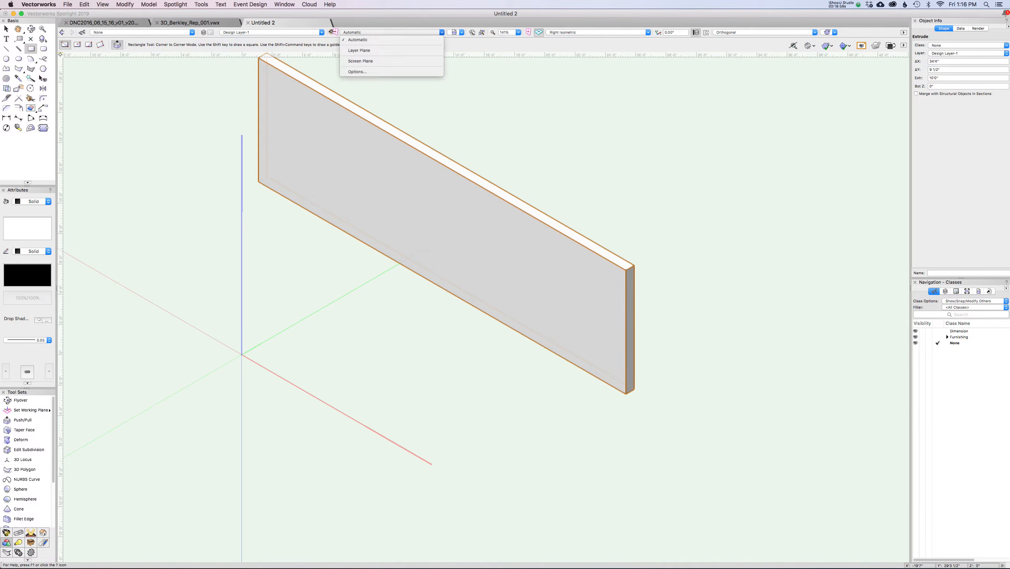
click(359, 50)
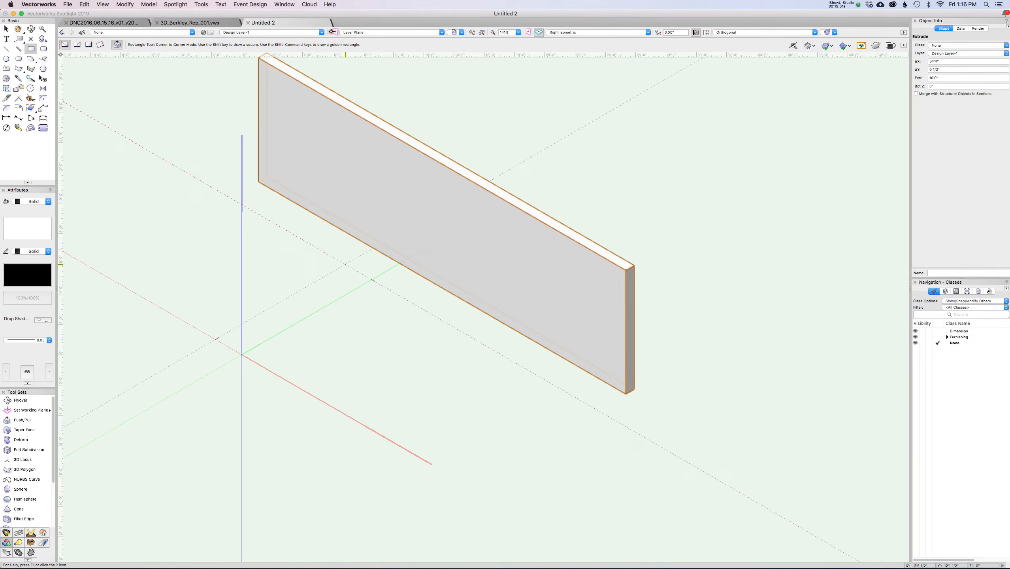
click(325, 275)
click(401, 436)
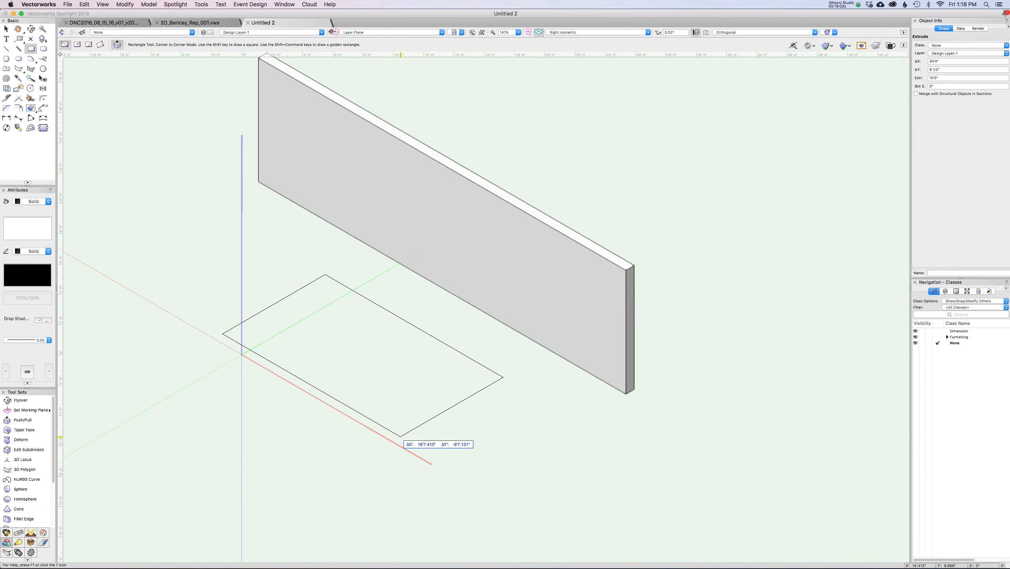
click(675, 359)
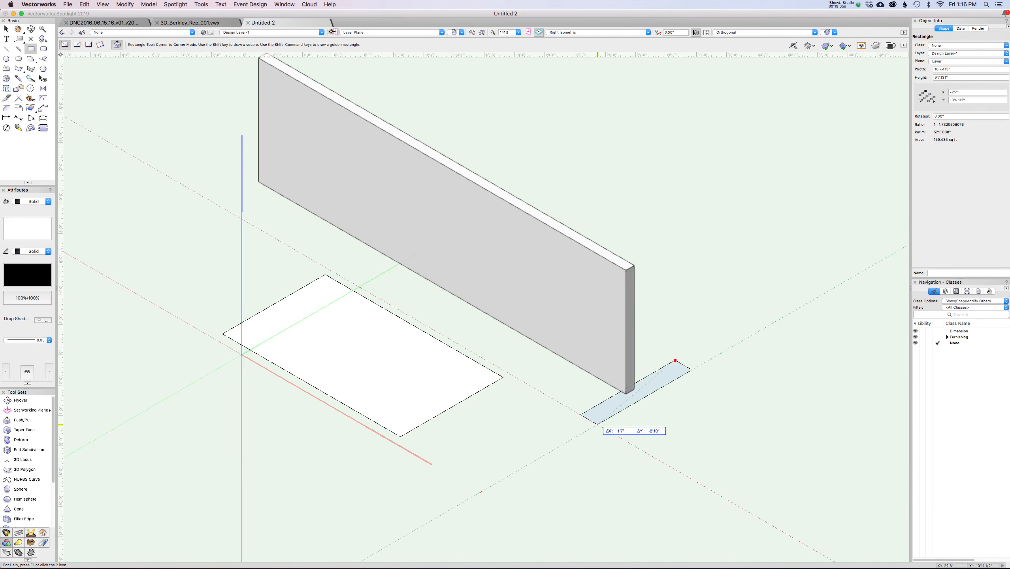
click(522, 384)
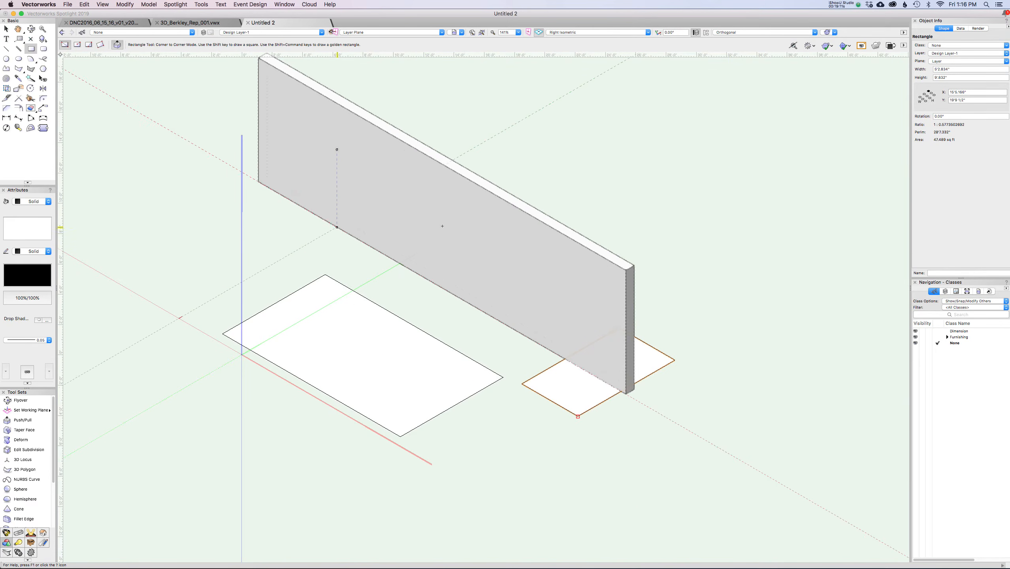
click(363, 243)
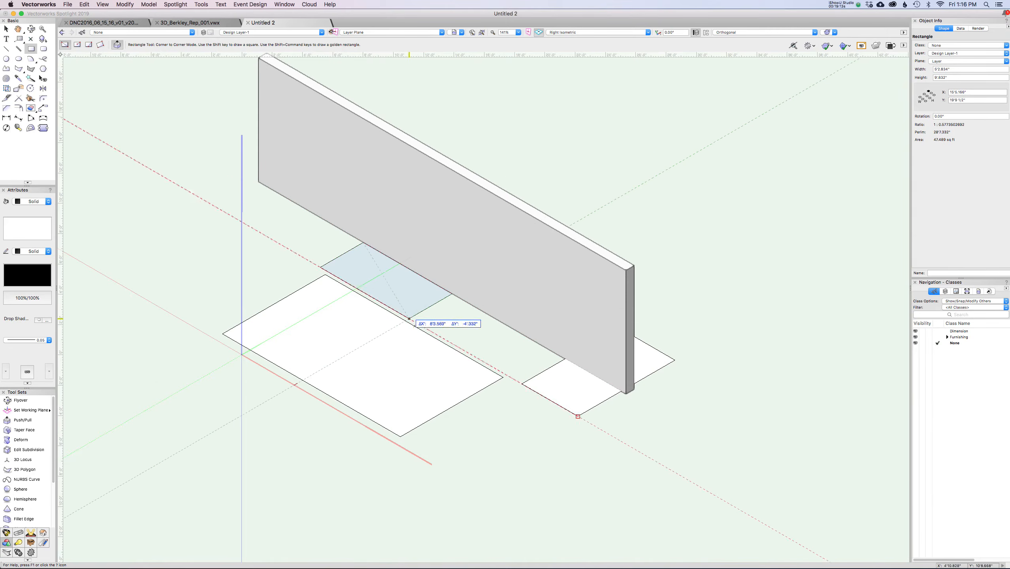
click(390, 359)
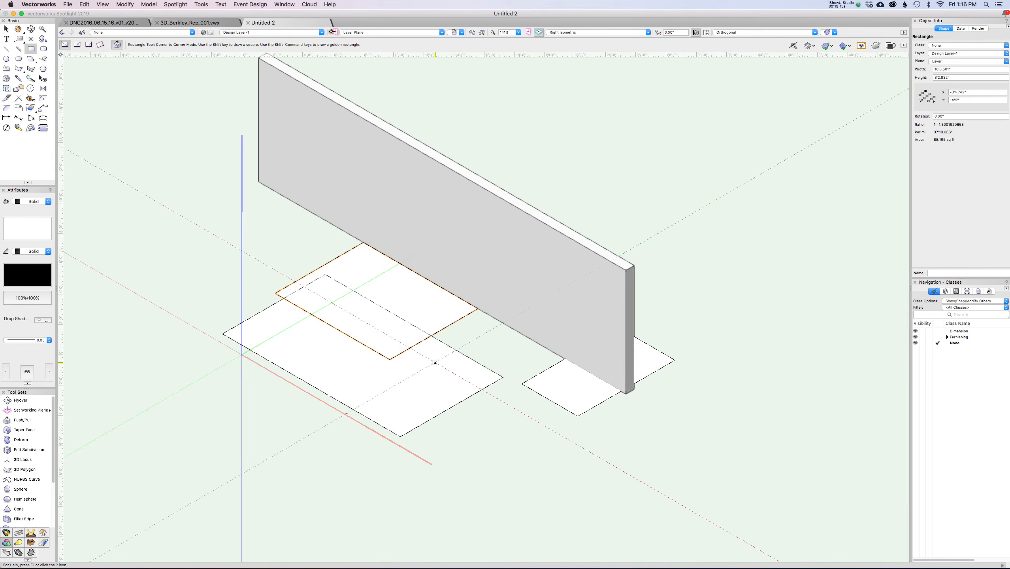
Undo the three rectangles drawn on the layer plane
key(super+z)
key(super+z)
key(super+z)
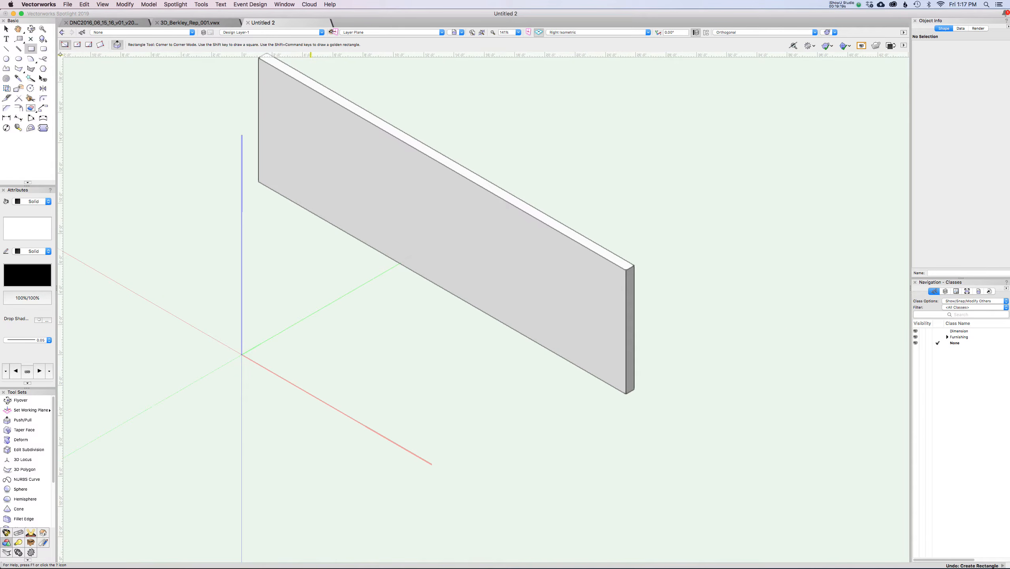
Set the active plane to Screen Plane and draw an 8'1" square plus two rectangles, about 8'1" × 6'10" and 5'10" × 6'7", over the extruded wall
click(391, 32)
click(366, 61)
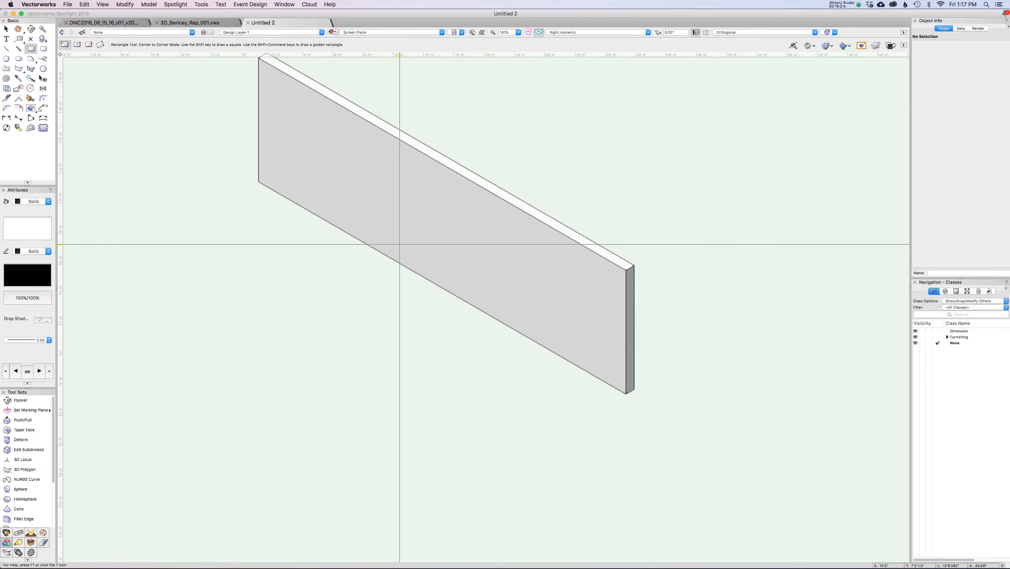
click(206, 172)
shift+click(329, 295)
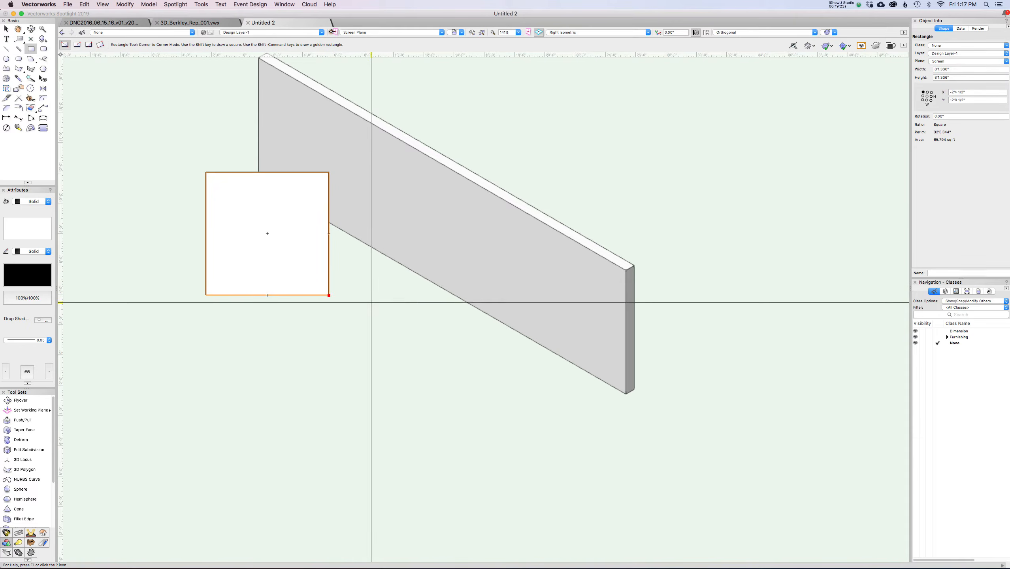
click(469, 188)
click(591, 293)
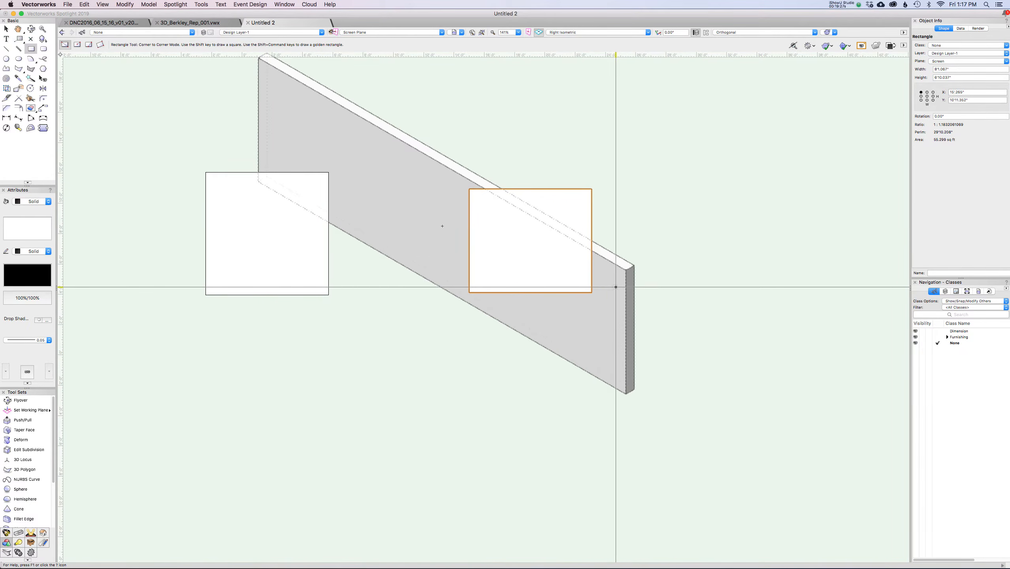
click(682, 237)
click(594, 337)
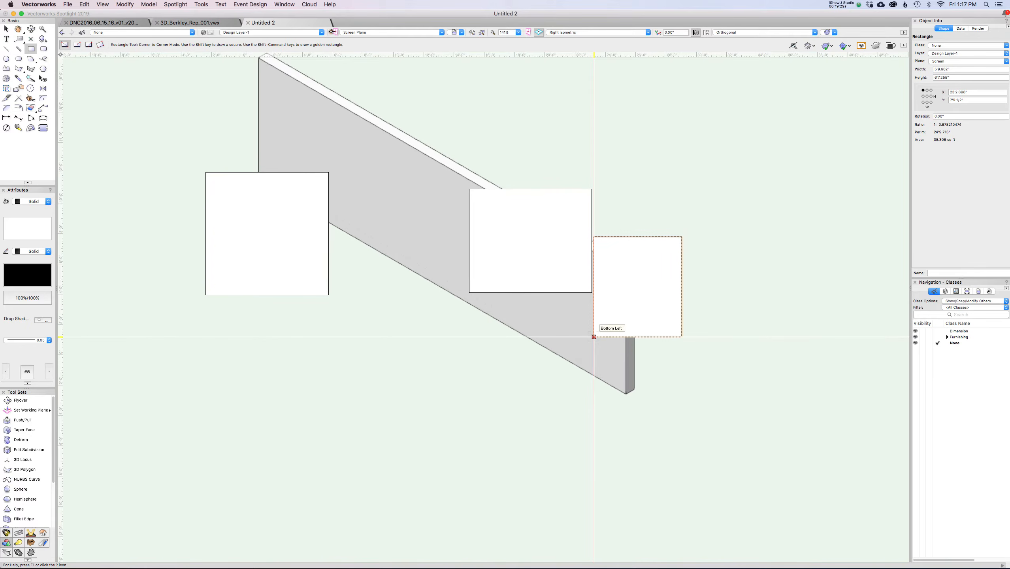
Inspect the screen-plane rectangles against the wall in the Left Rear, Right Rear and Right Isometric views
key(7)
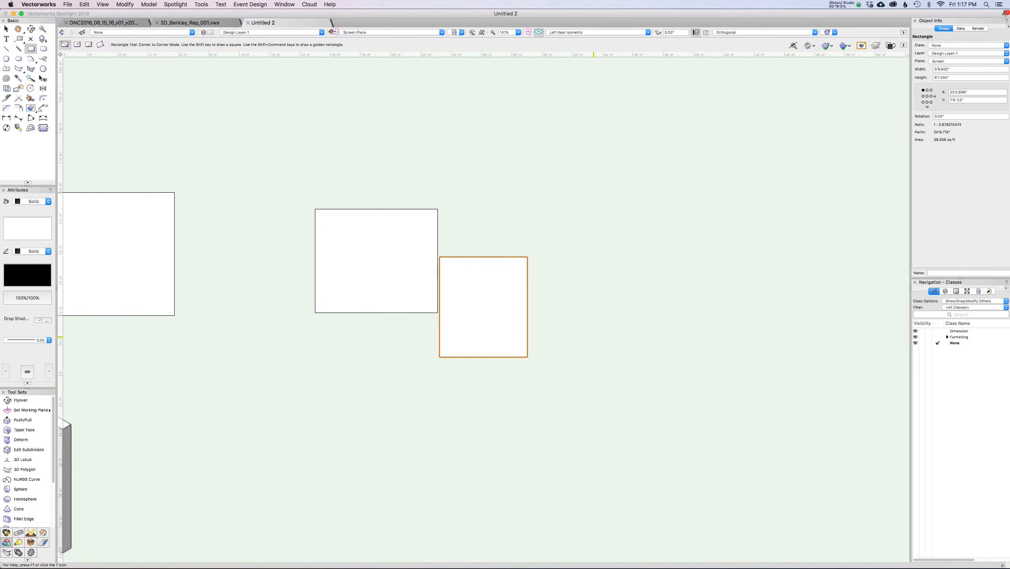
key(9)
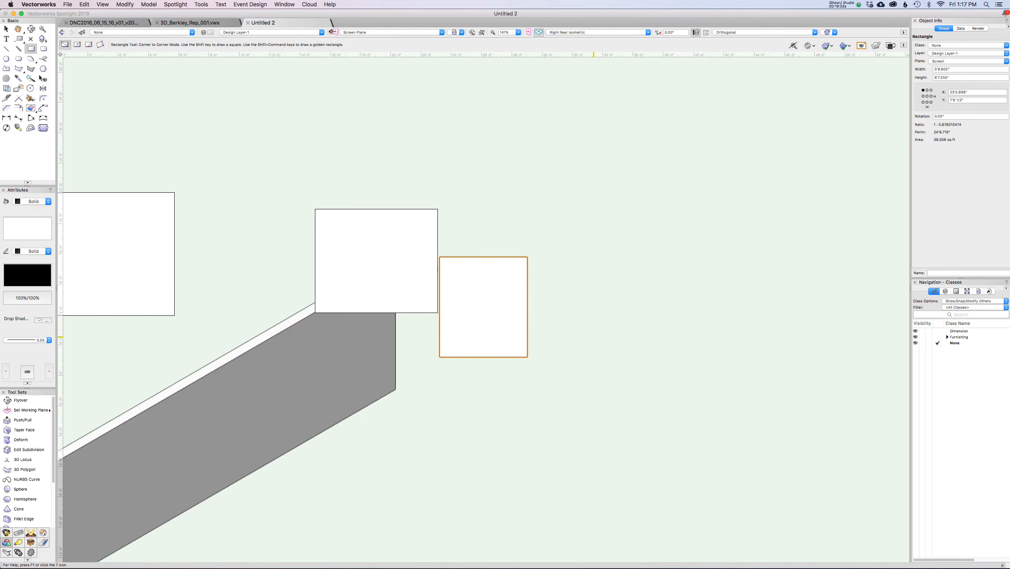
key(3)
middle_drag(594, 336, 720, 301)
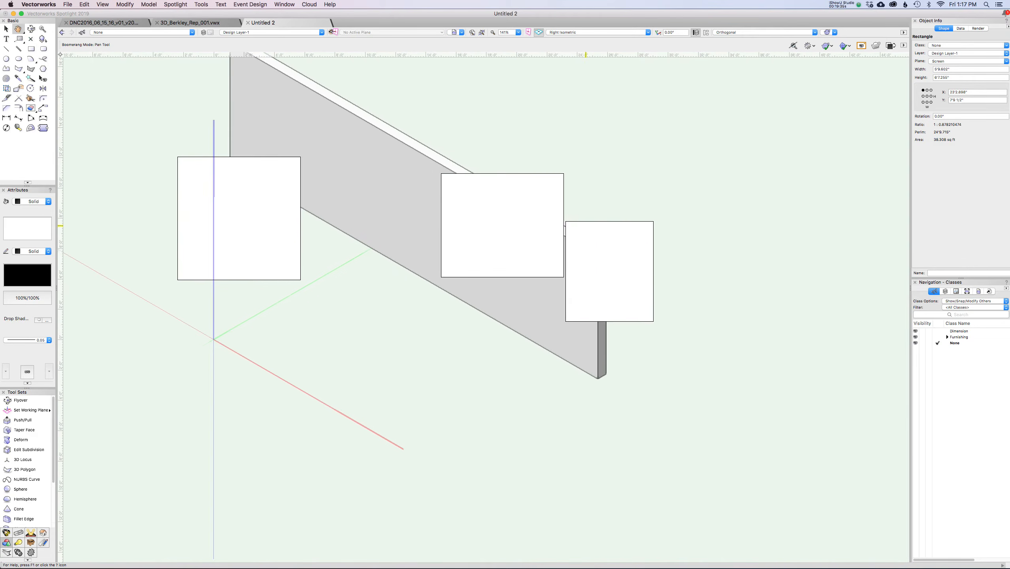
Delete the three screen-plane rectangles drawn over the wall
key(x)
shift+click(511, 219)
shift+click(301, 221)
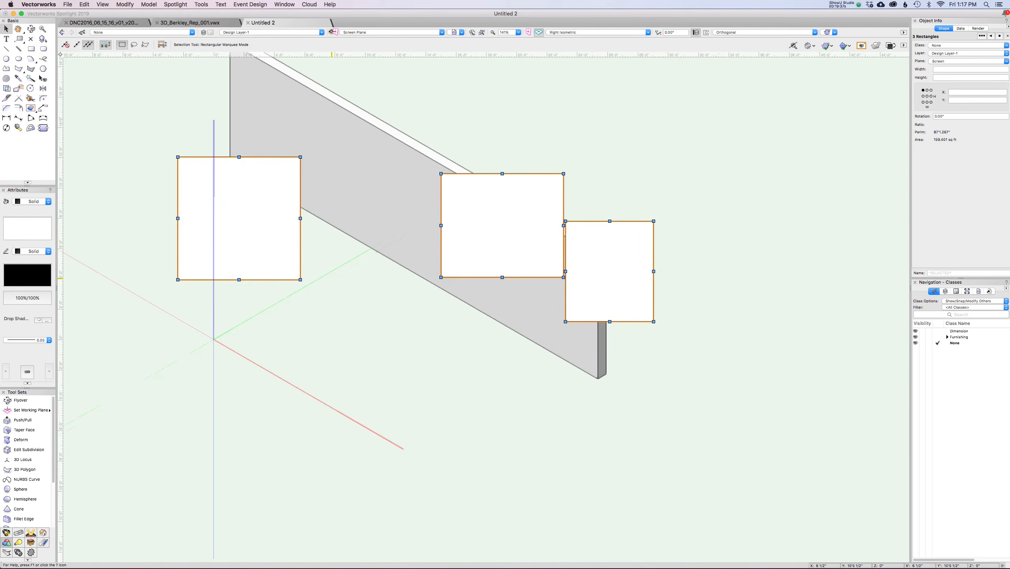
key(Delete)
middle_drag(329, 278, 401, 344)
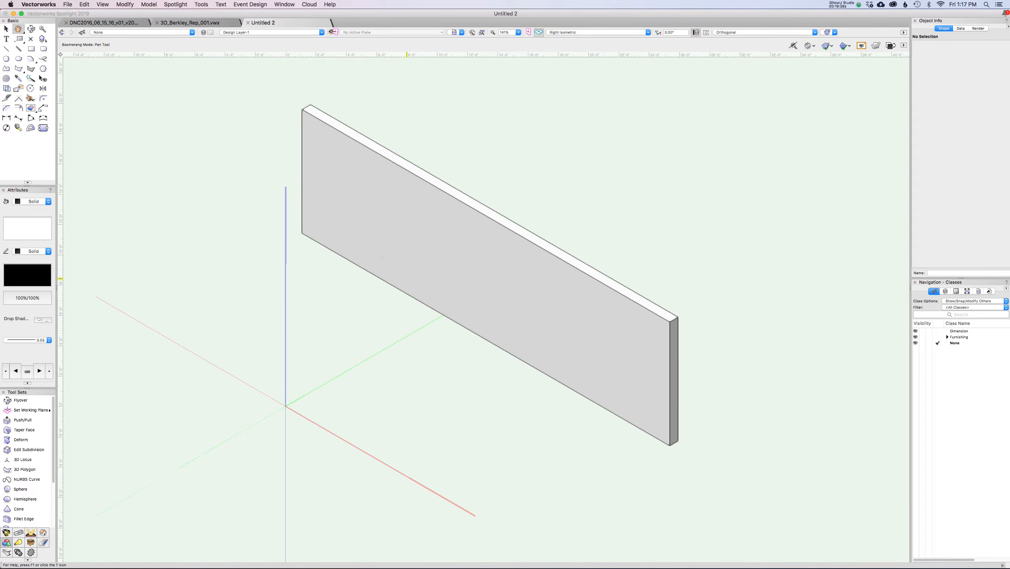
With the Rectangle tool's plane on Automatic, draw a 6'9" × 4'10" rectangle and 4'3" square on the wall face, plus a 3'11" × 6'9" rectangle on its top
key(4)
click(390, 32)
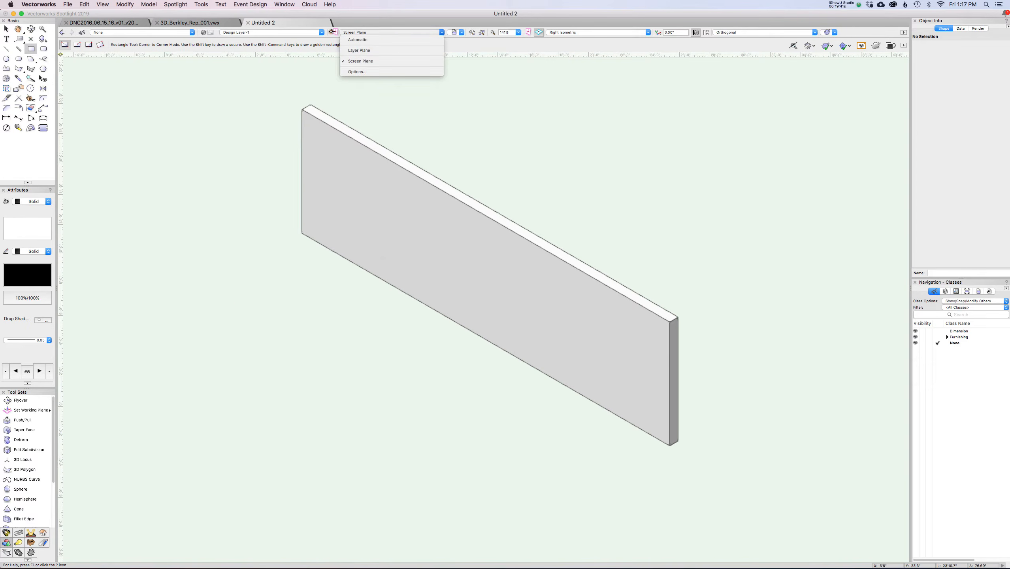
click(358, 40)
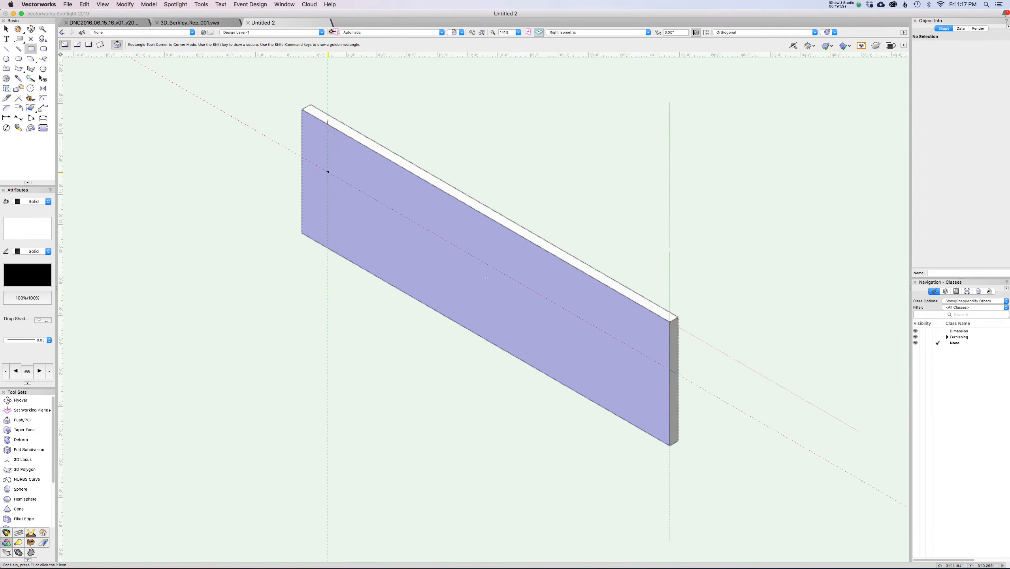
drag(323, 153, 395, 254)
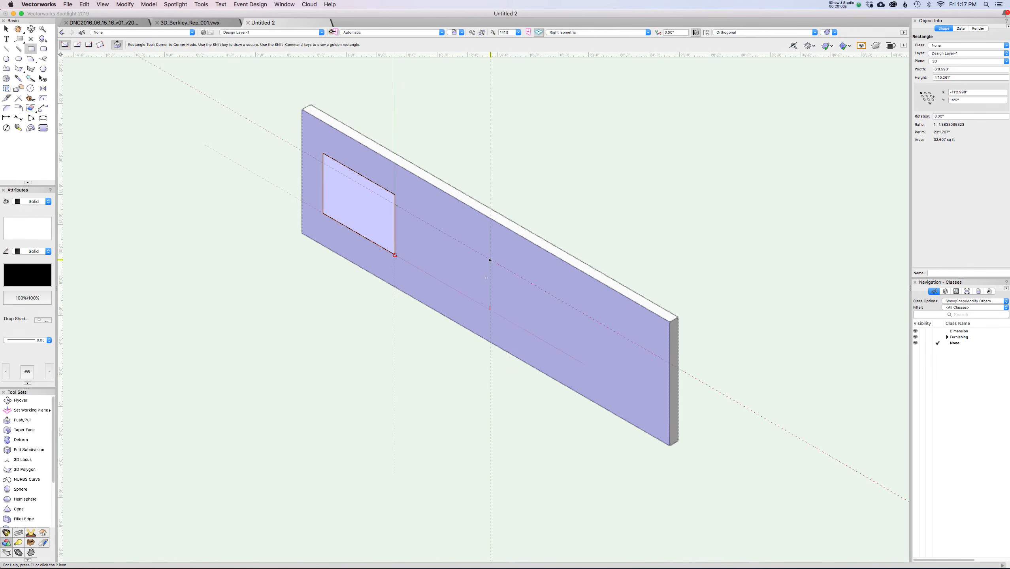
mouse_move(513, 230)
mouse_down()
mouse_move(581, 210)
mouse_move(626, 214)
mouse_up()
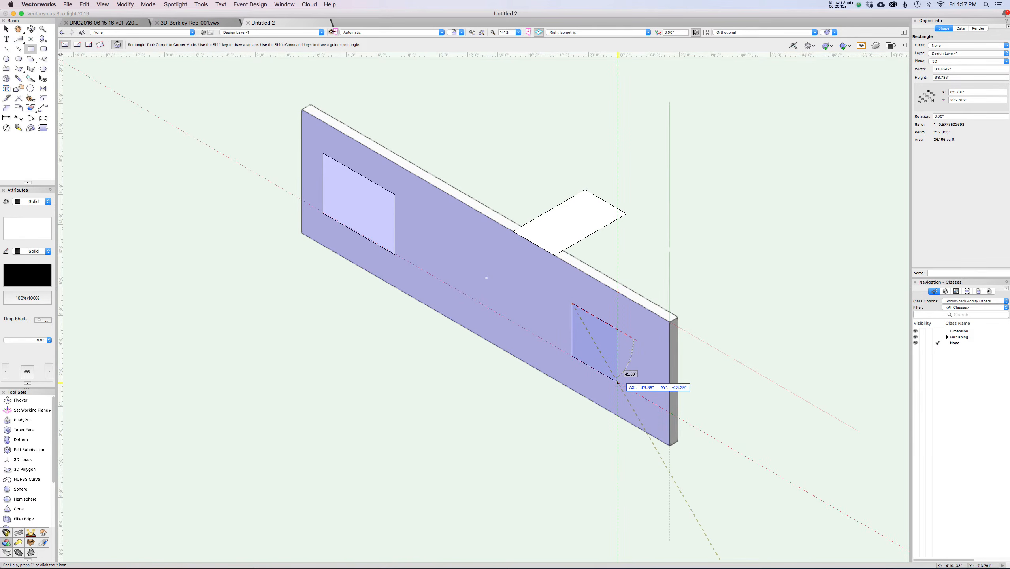
click(618, 383)
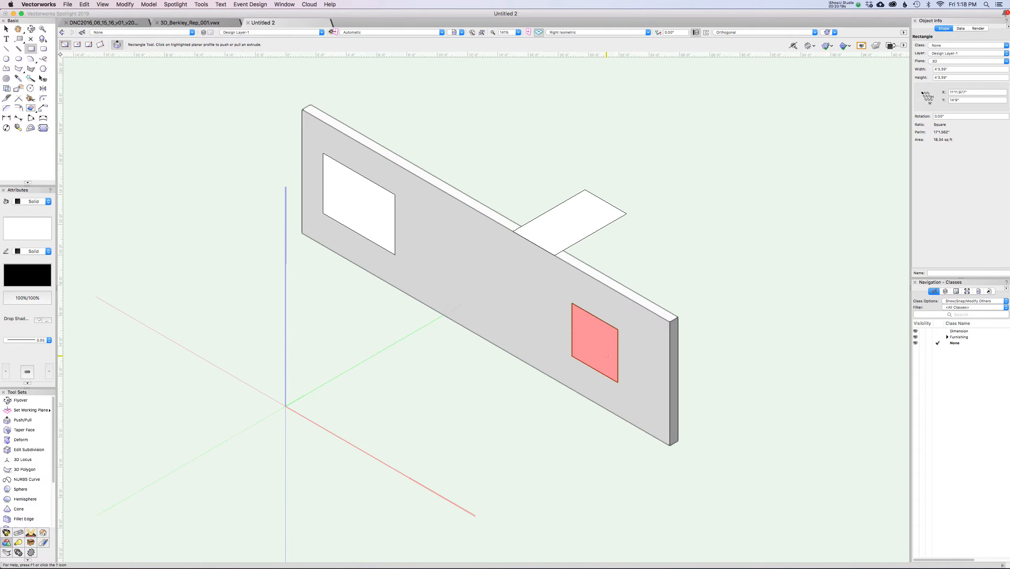
Extrude the square about 6'7" back through the wall and subtract that solid from the wall to cut an opening
click(607, 356)
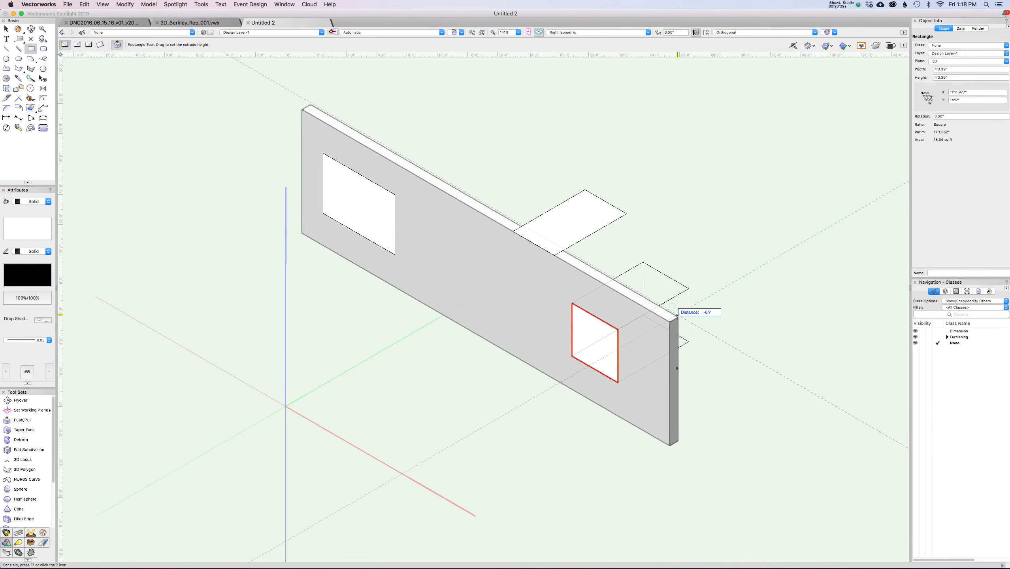
click(678, 315)
key(6)
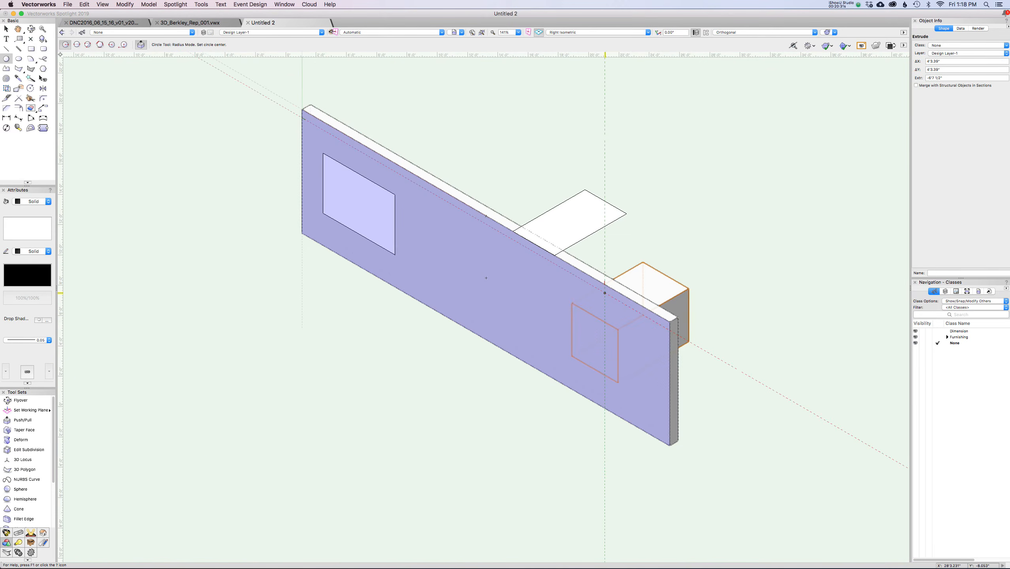
key(x)
shift+click(603, 283)
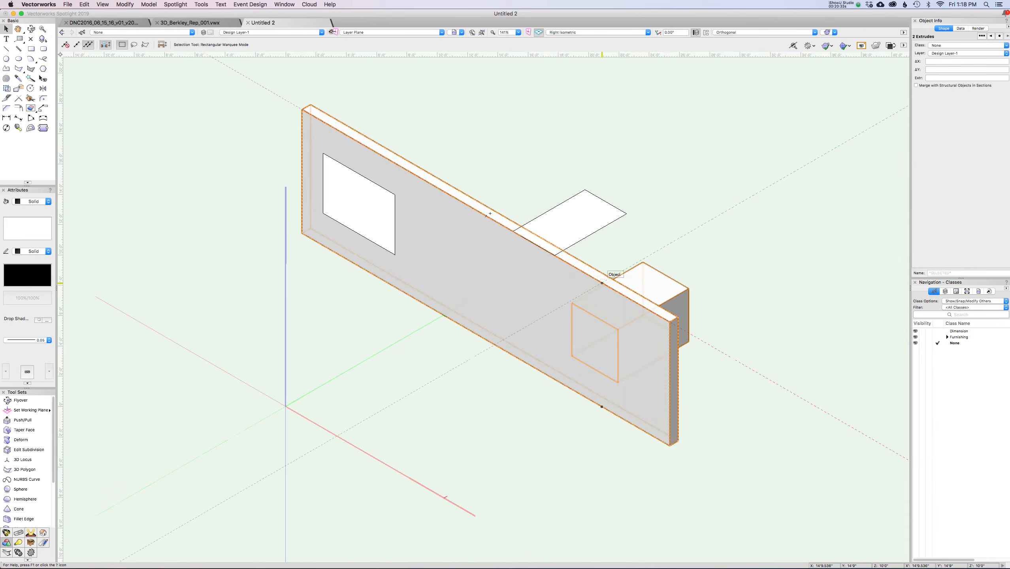
right_click(602, 283)
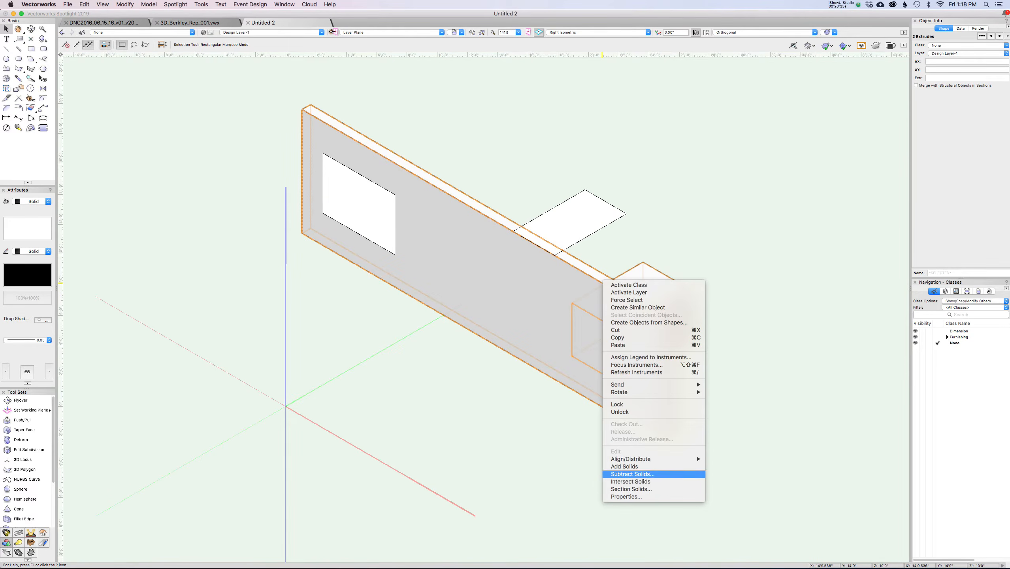
click(633, 474)
click(531, 192)
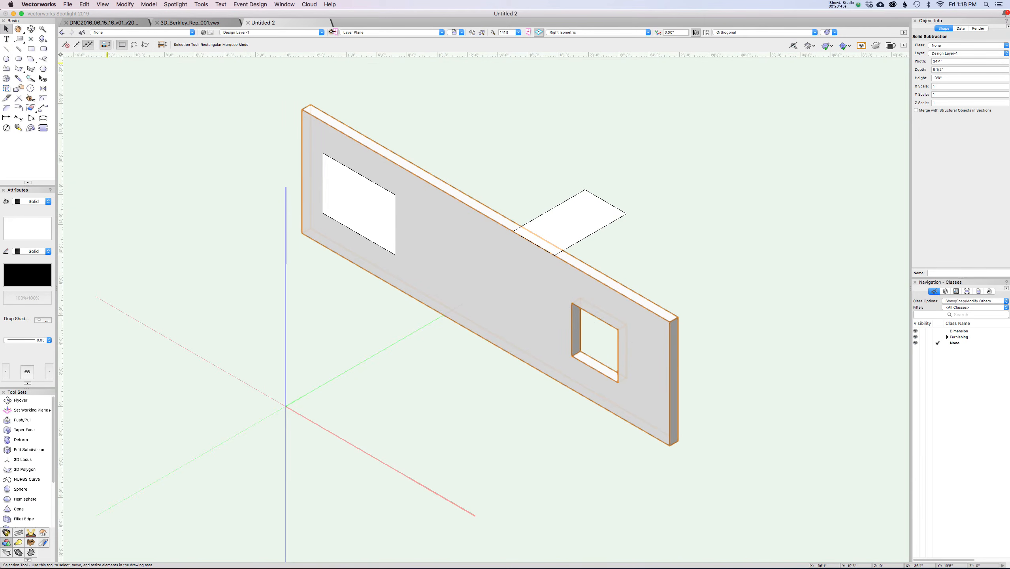
Compare the active plane options offered for the Selection, Rectangle and Circle tools
click(331, 32)
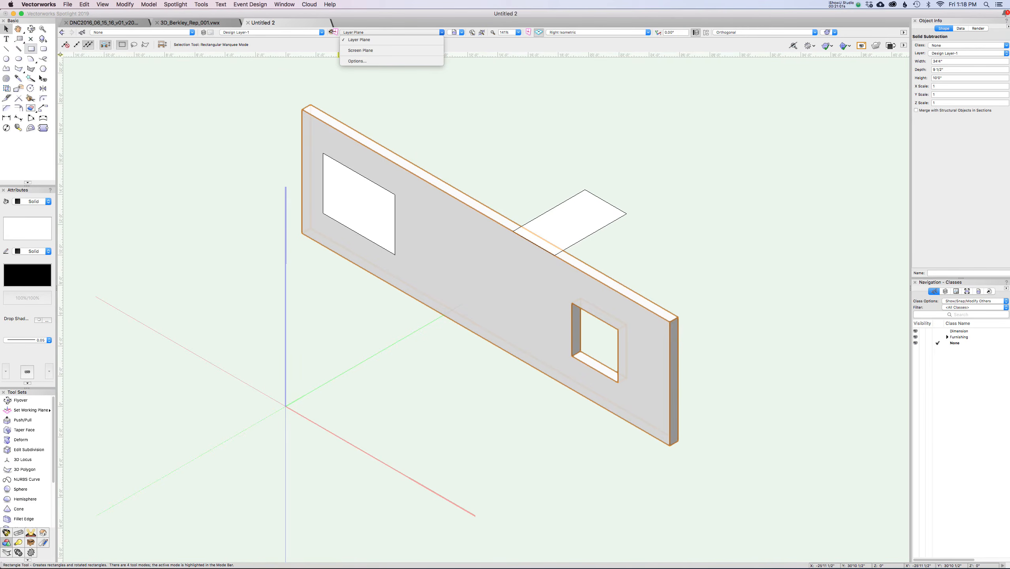
click(31, 49)
click(31, 49)
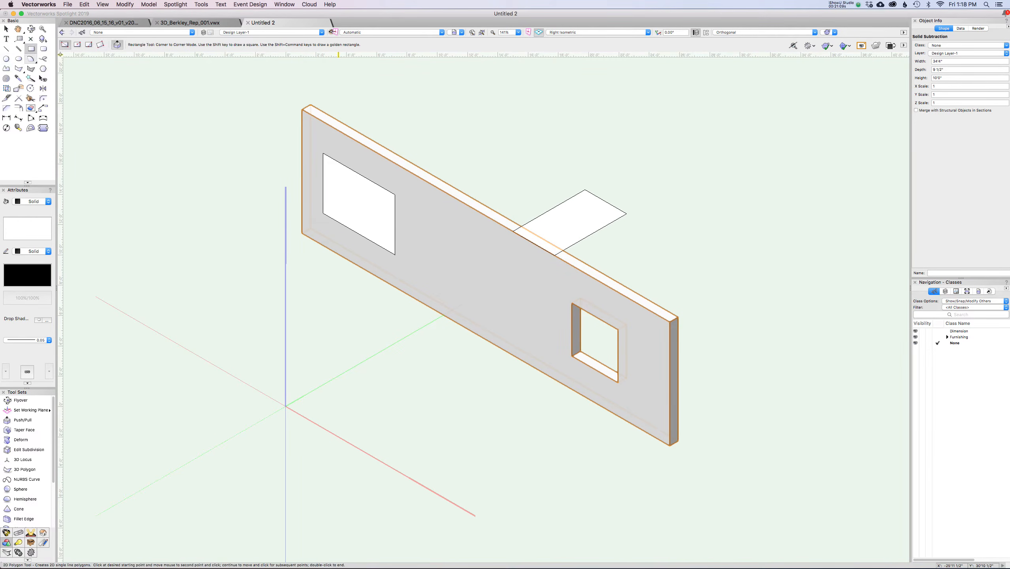
click(6, 59)
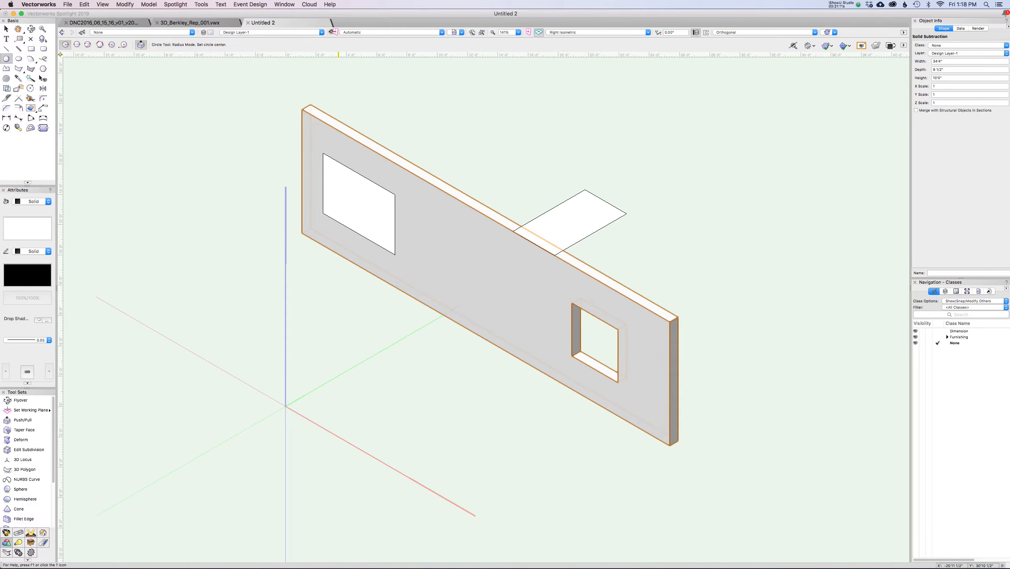
click(333, 32)
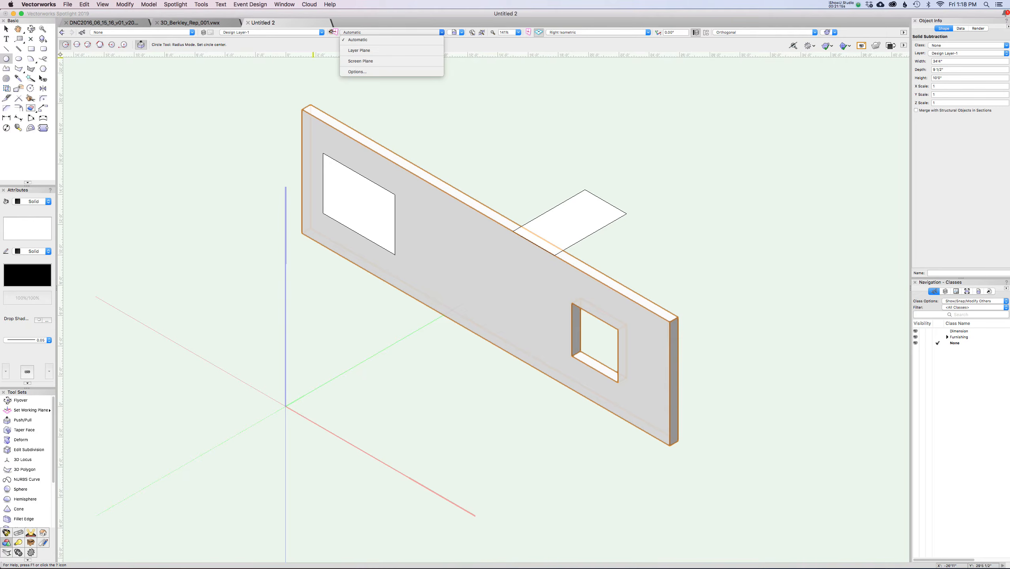
click(359, 50)
key(x)
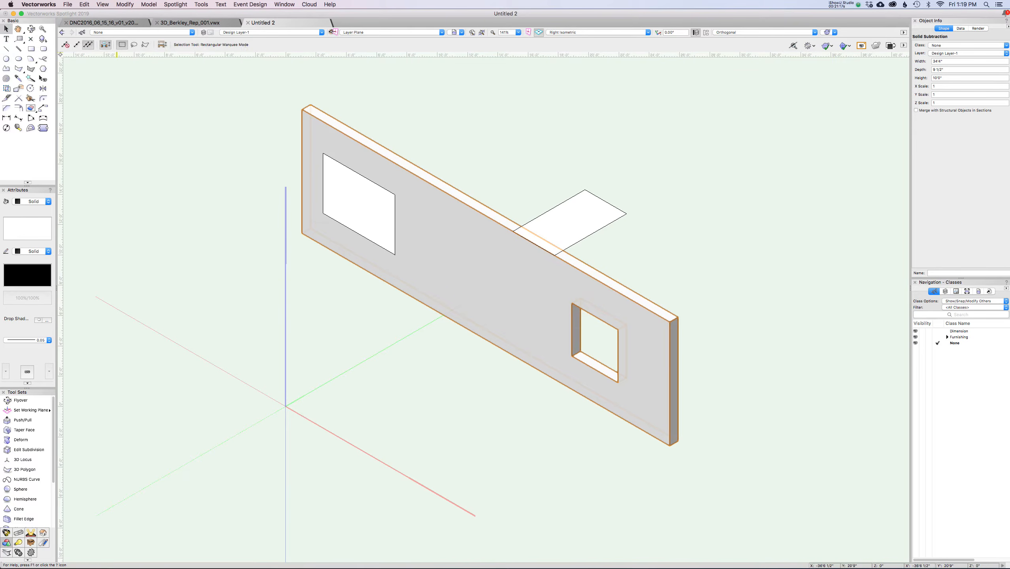
click(332, 33)
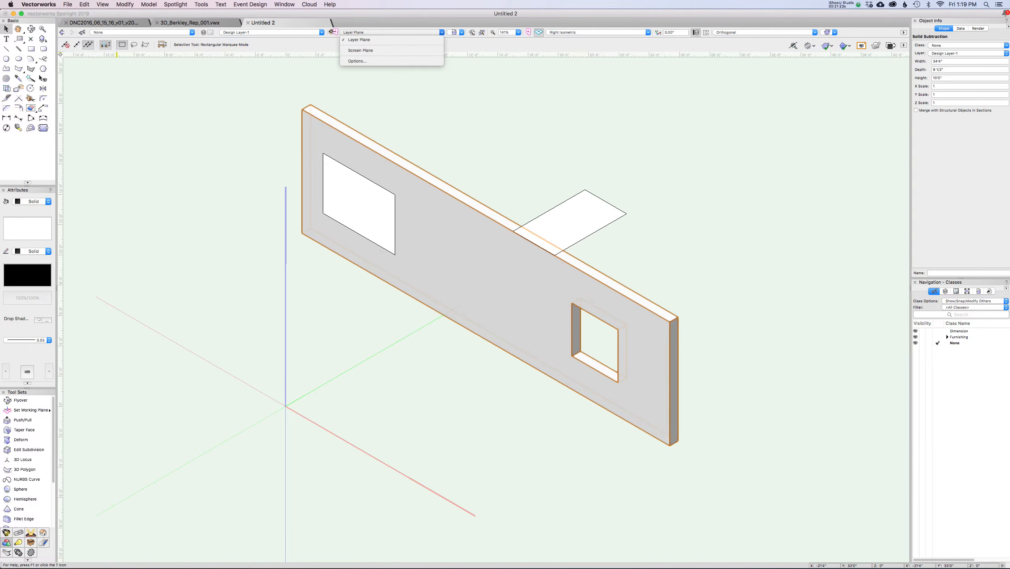
click(641, 203)
Delete the rectangle on the wall's top and the one on its front face
click(569, 199)
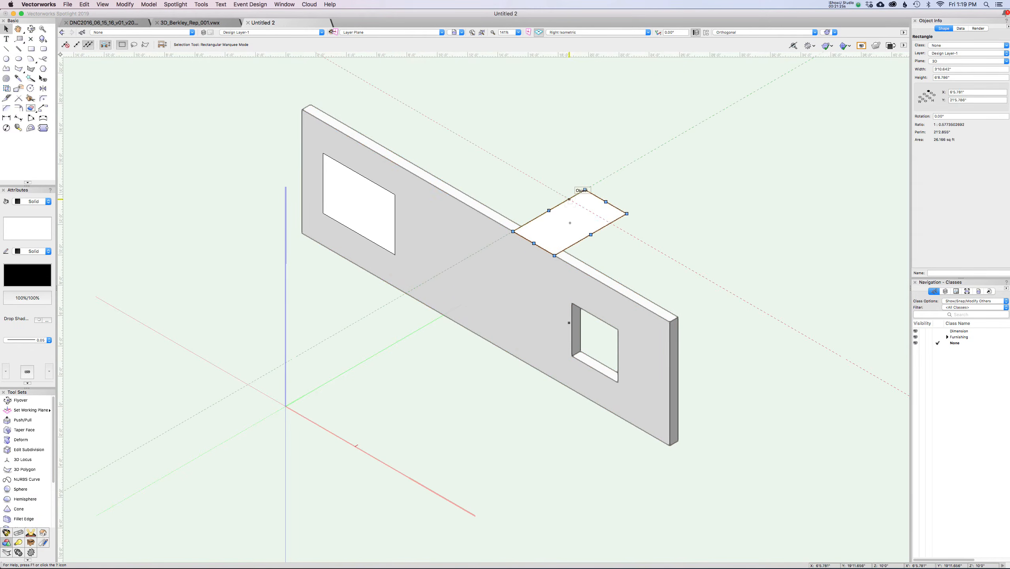
key(Delete)
click(369, 204)
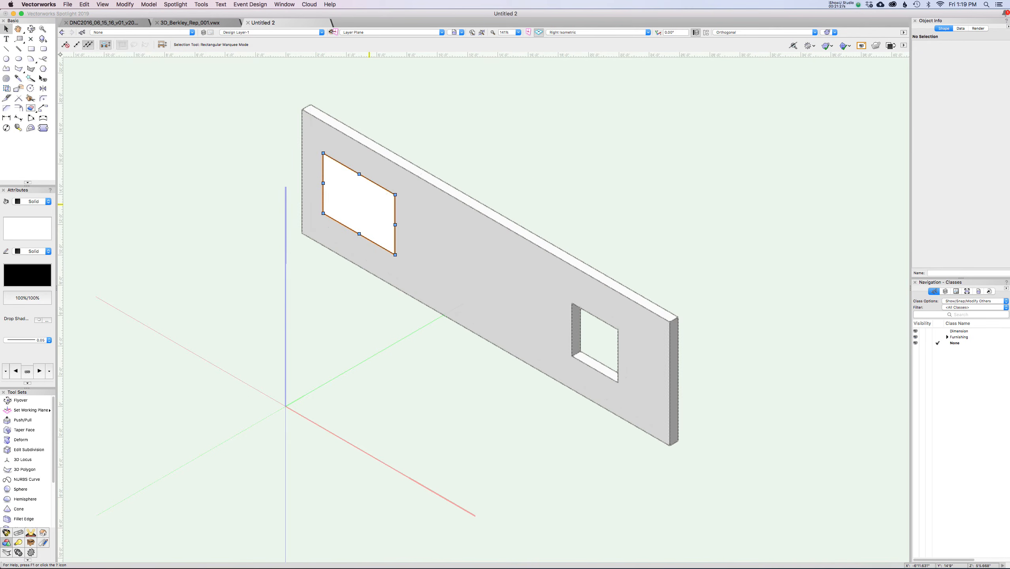
key(Delete)
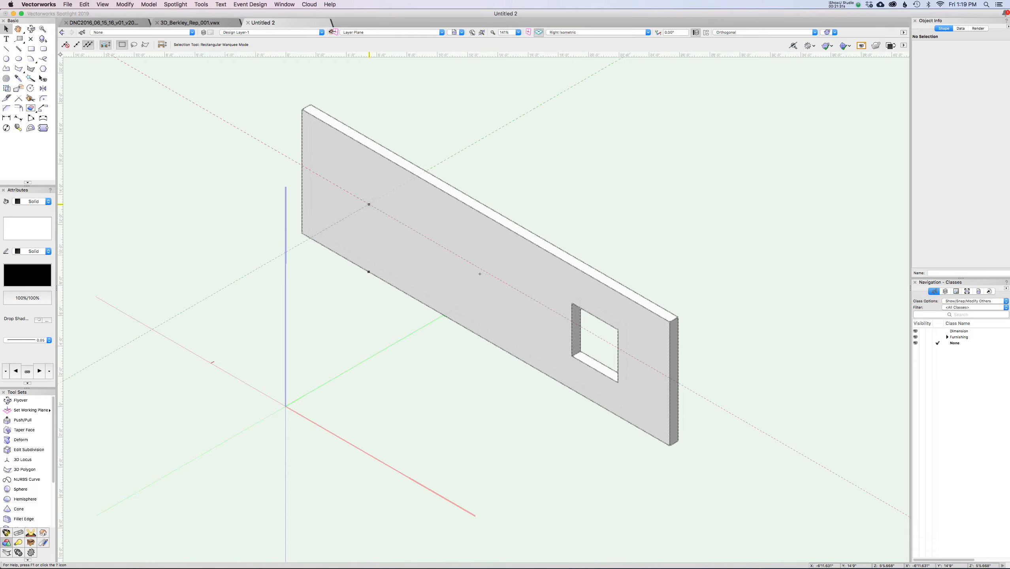
Switch to the Top/Plan view and delete the wall with the opening
mouse_move(369, 204)
middle_down()
mouse_move(409, 191)
mouse_move(378, 209)
middle_up()
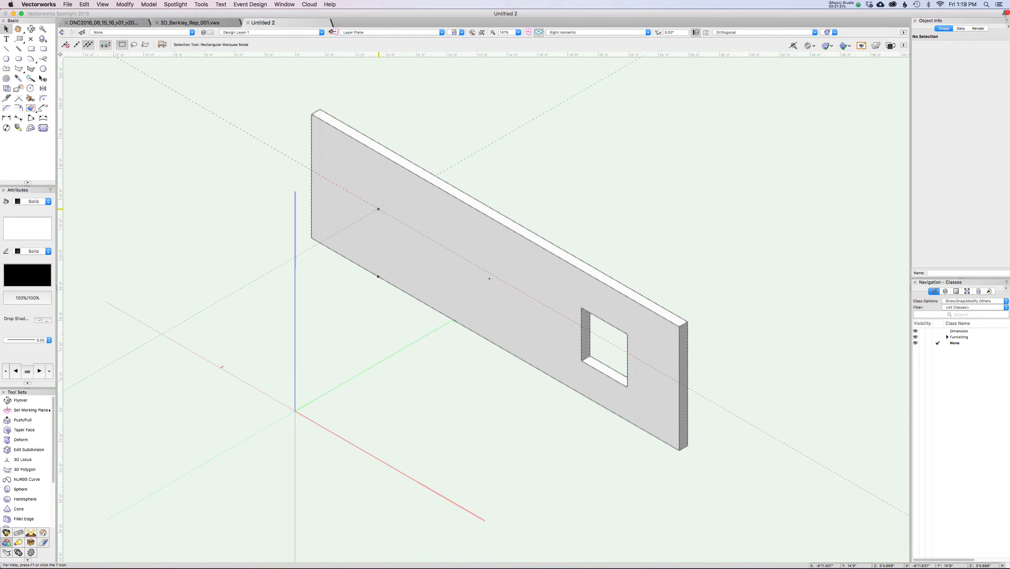
key(super+5)
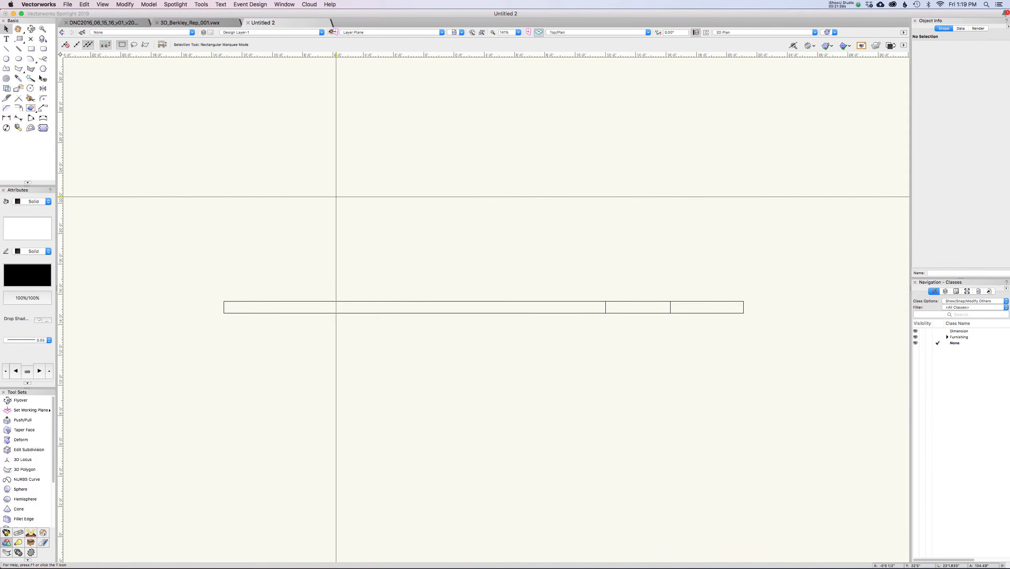
drag(185, 270, 765, 374)
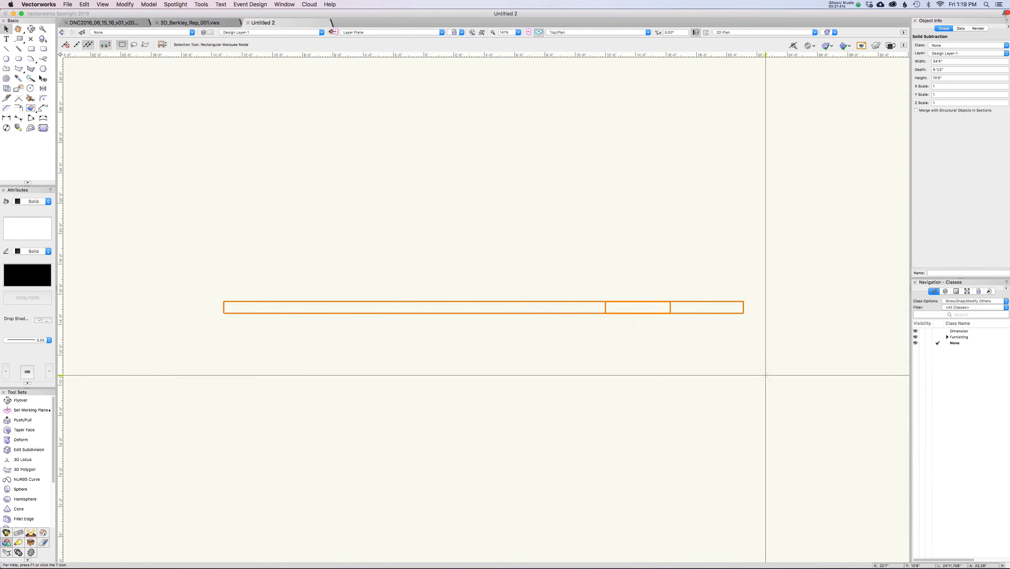
key(Delete)
Draw a rectangle about 24'8 1/2" × 16'0" on the layer plane and extrude it 8'
key(4)
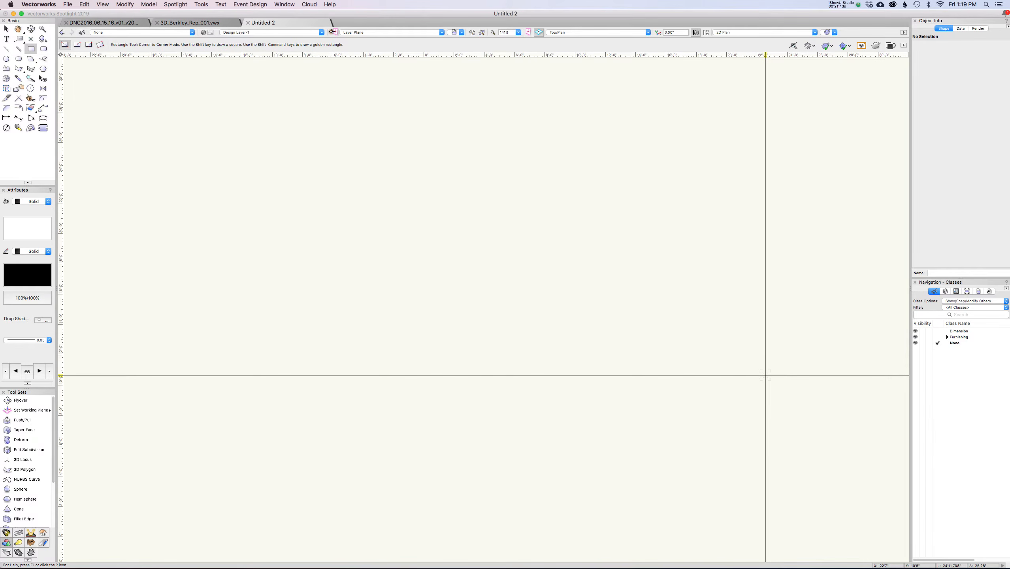
click(250, 180)
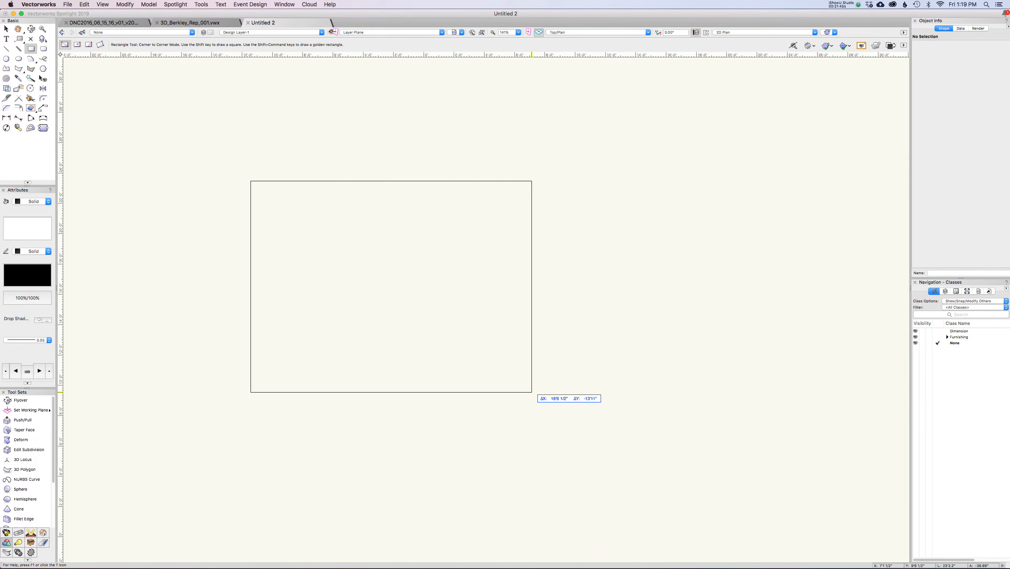
click(625, 423)
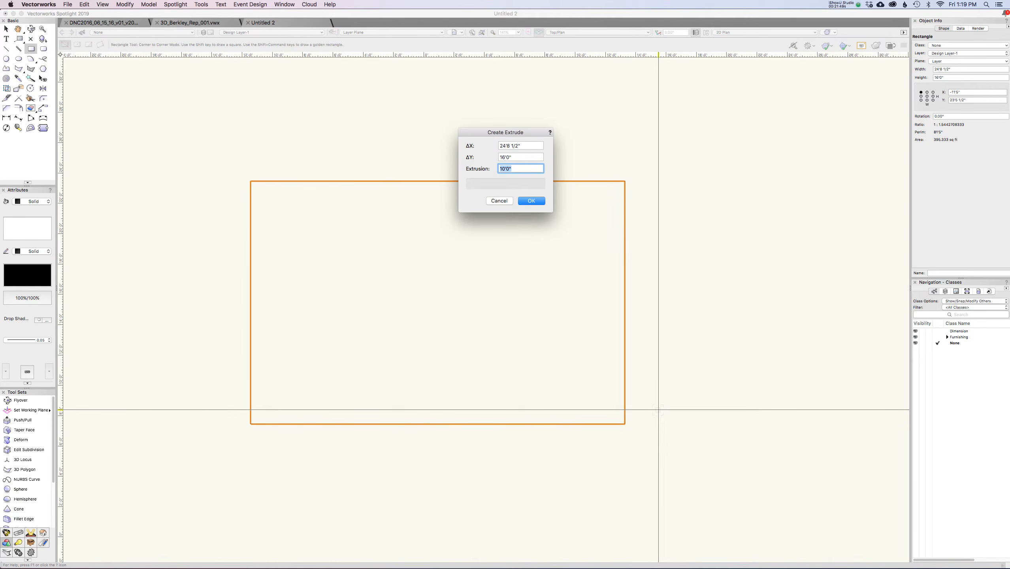
text(8')
key(Return)
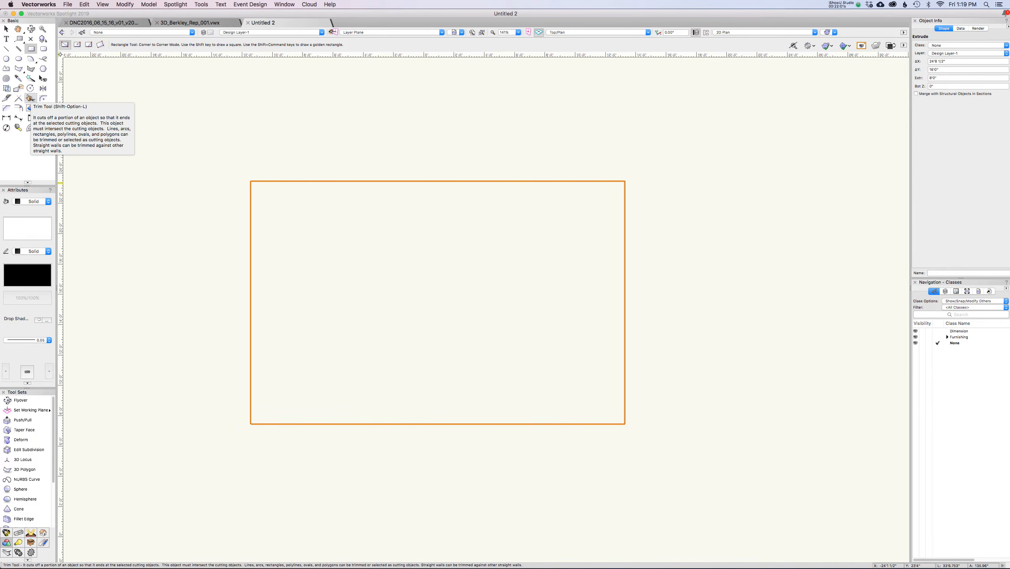
Configure the Double-Line Polygon tool with the Create Lines option and a separation of 1'0"
click(31, 68)
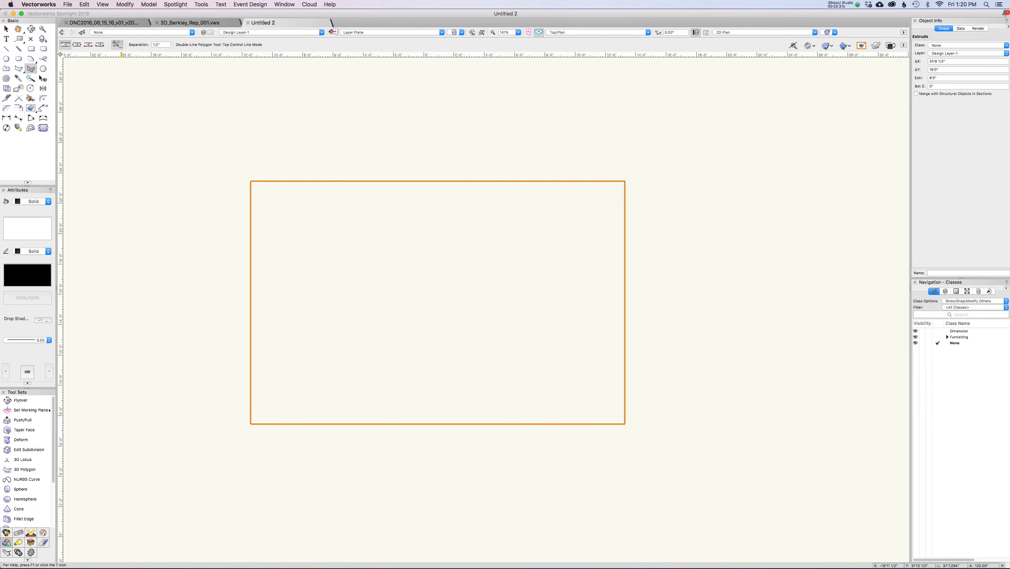
click(119, 45)
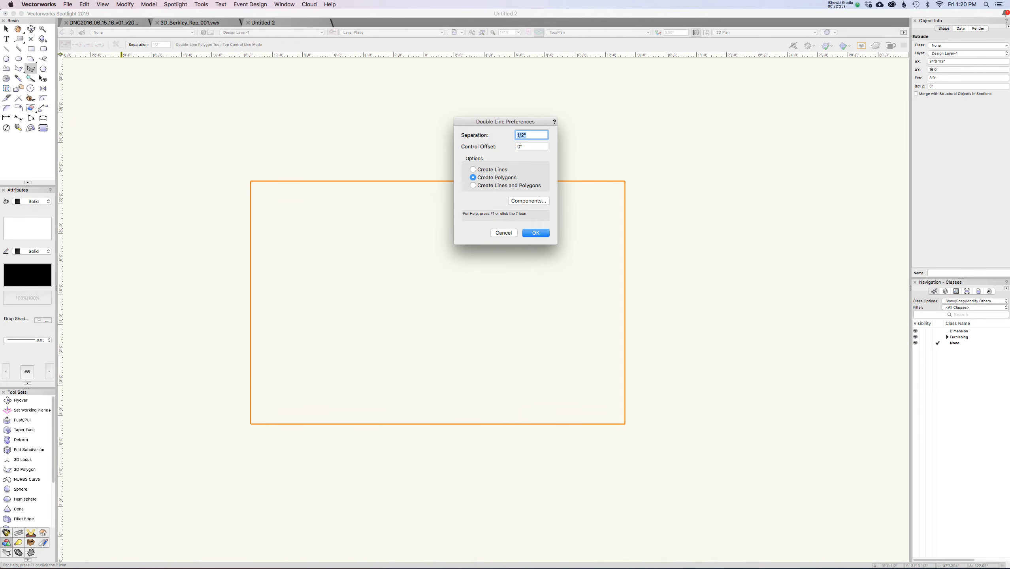
click(473, 169)
text(1/)
text(2)
key(Return)
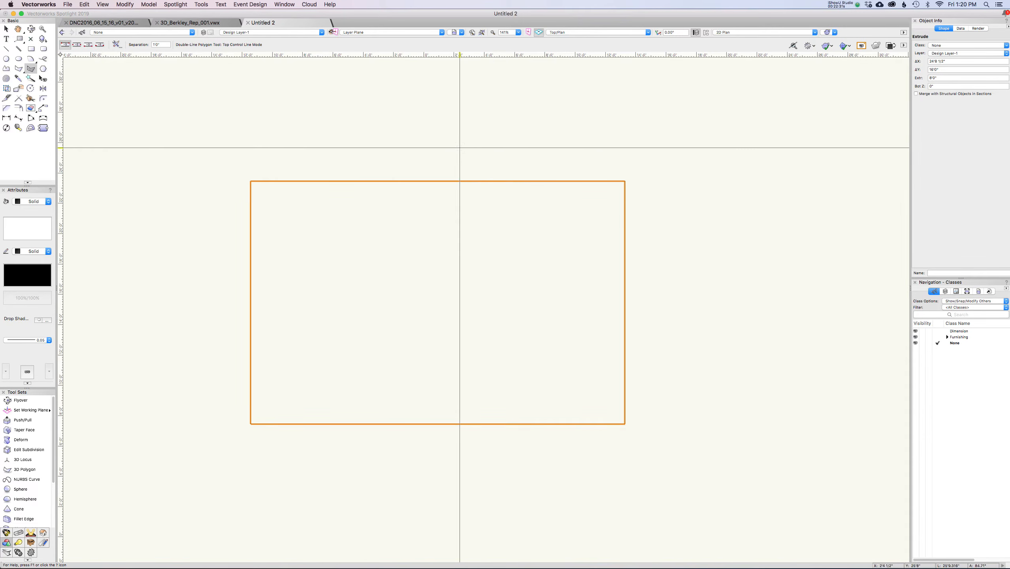
Draw an open zigzag double-line path of eleven points across and around the extruded box, made of separate lines
click(324, 105)
click(480, 118)
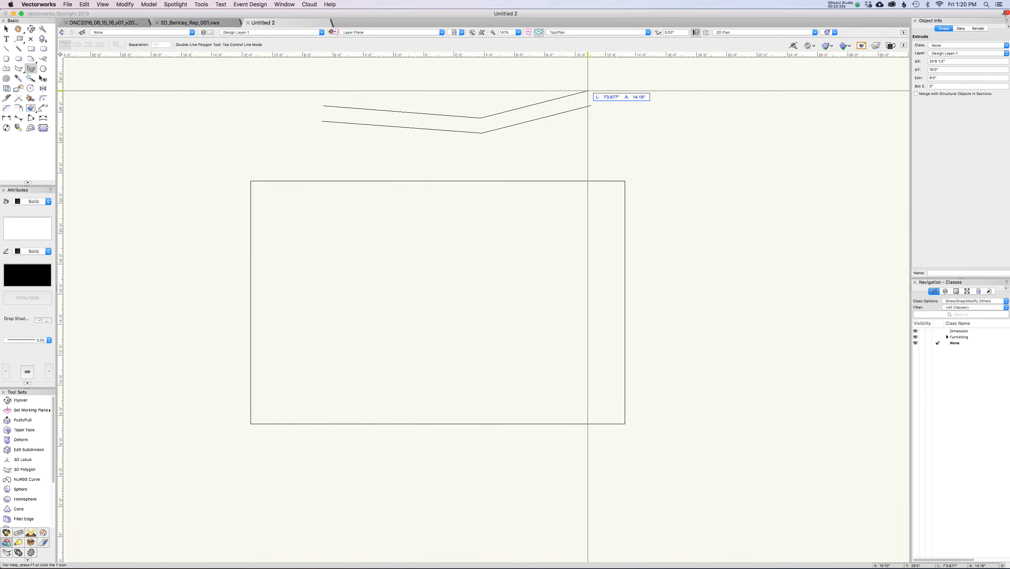
click(588, 91)
click(694, 253)
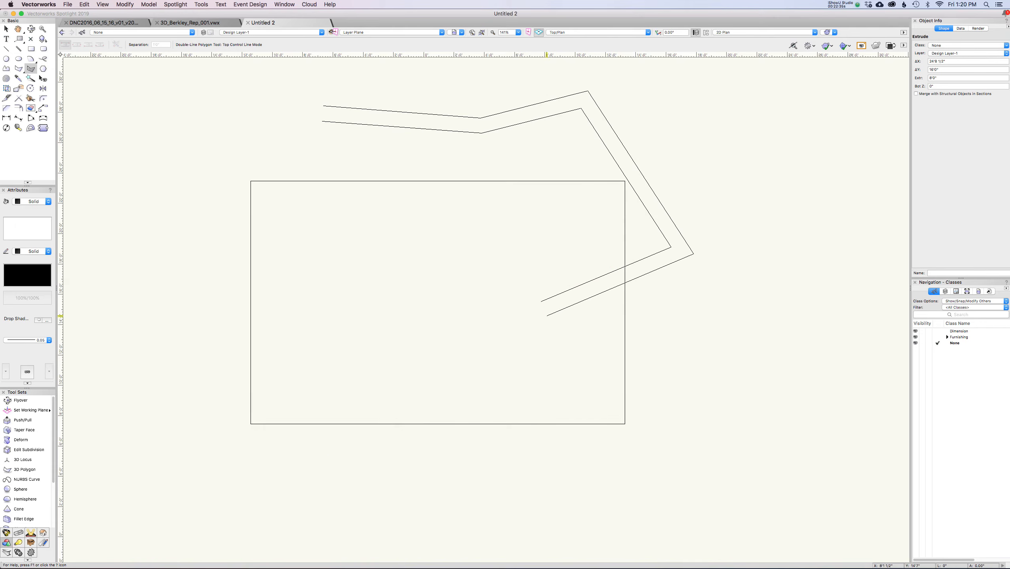
click(547, 316)
click(547, 164)
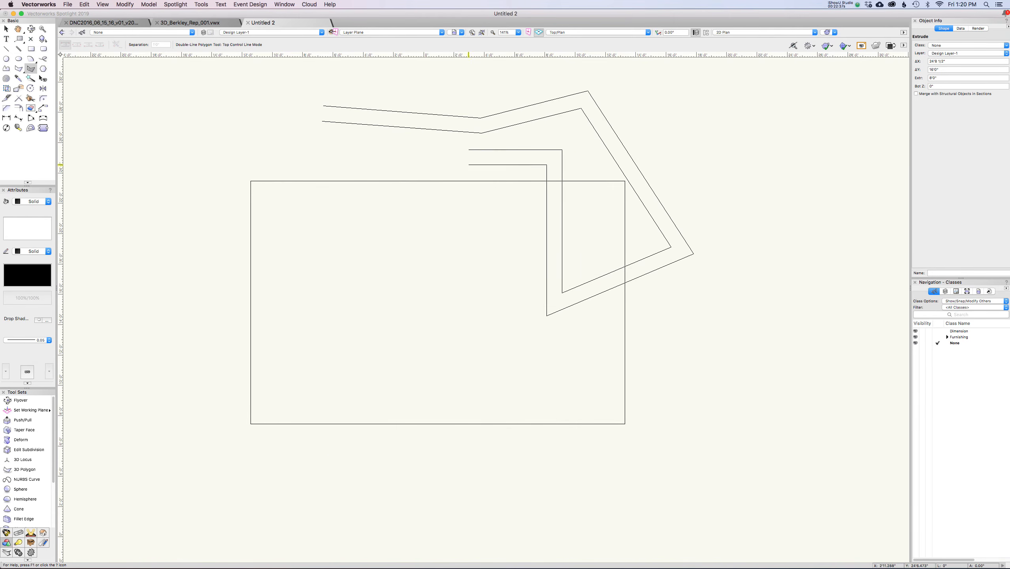
click(469, 164)
click(404, 215)
click(276, 289)
click(179, 191)
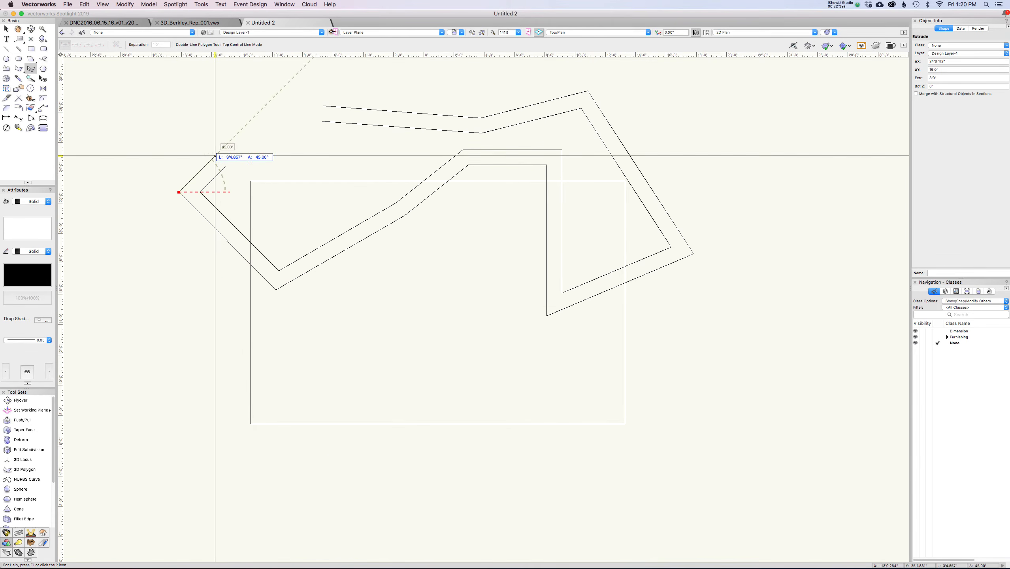
double_click(215, 156)
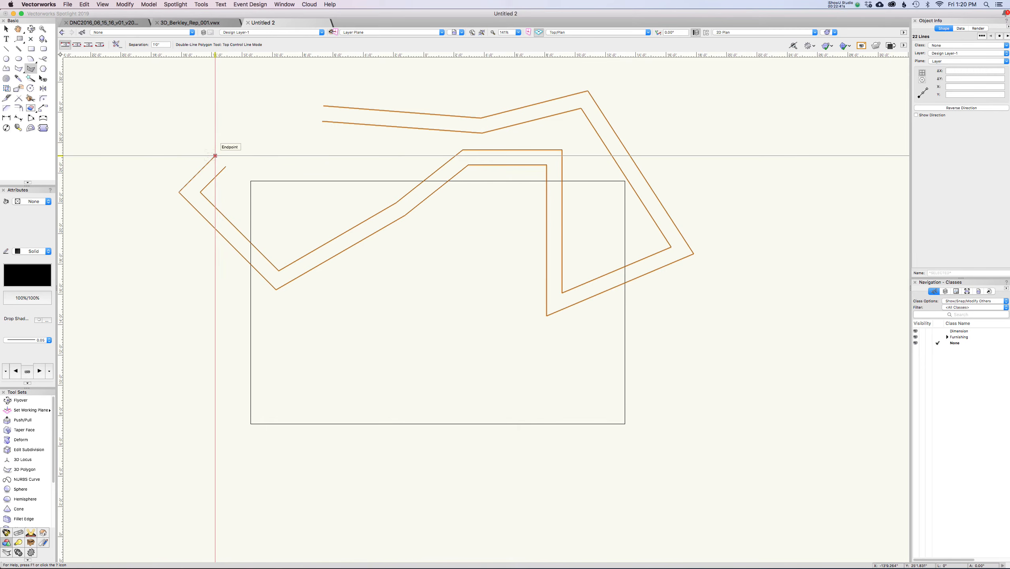
Pull one end line away from the double-line path, and undo both the move and the path
key(x)
key(x)
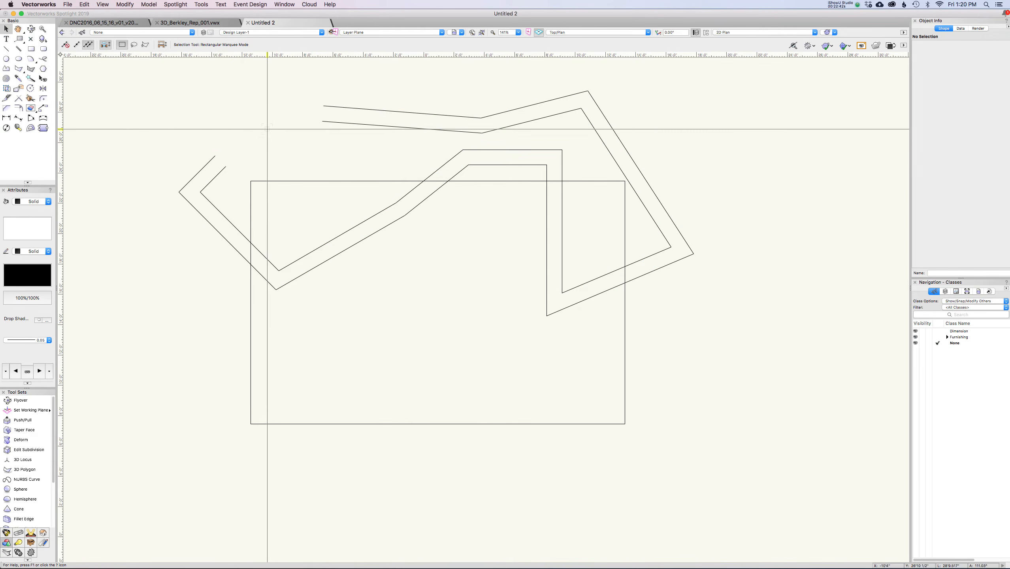
click(207, 163)
drag(208, 163, 190, 145)
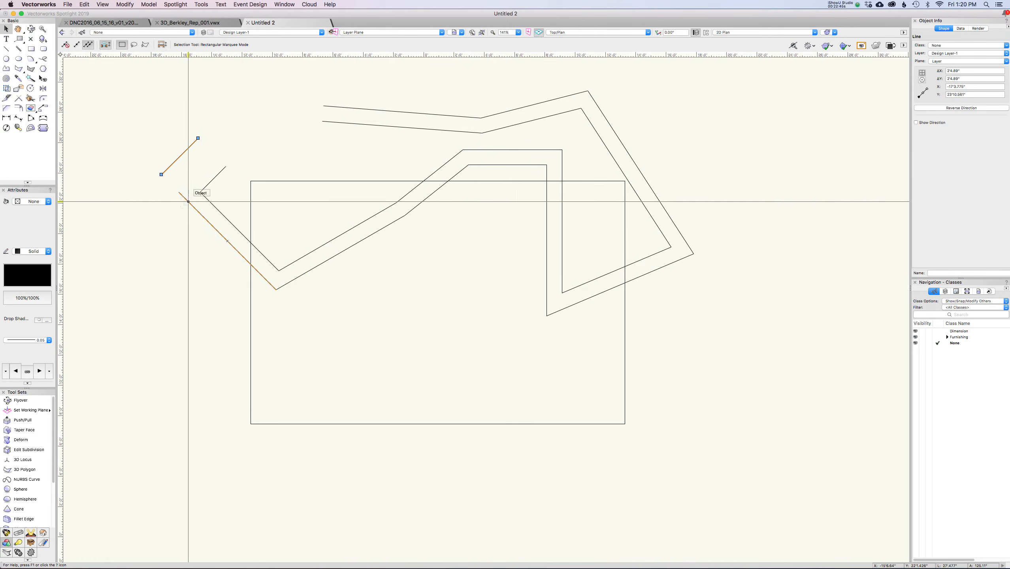
key(super+z)
key(super+z)
key(super+z)
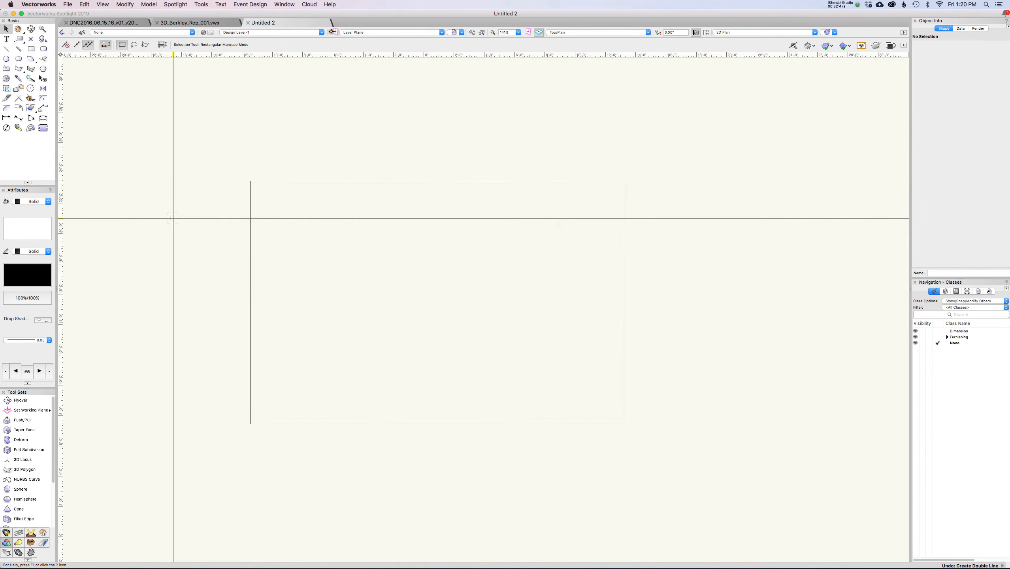
Configure the Double-Line Polygon tool with the Create Polygons option and a separation of 1'0"
click(32, 70)
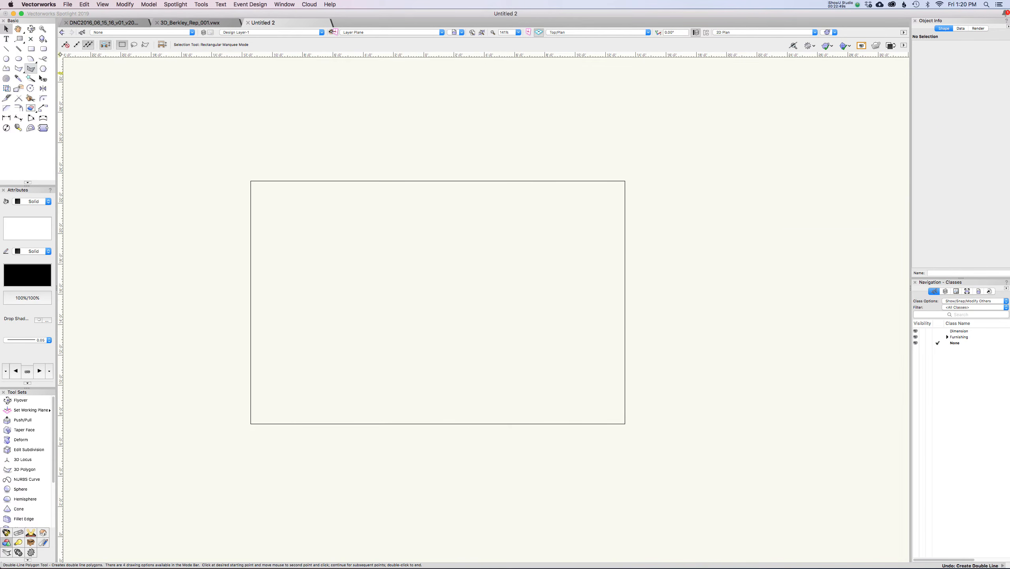
click(116, 44)
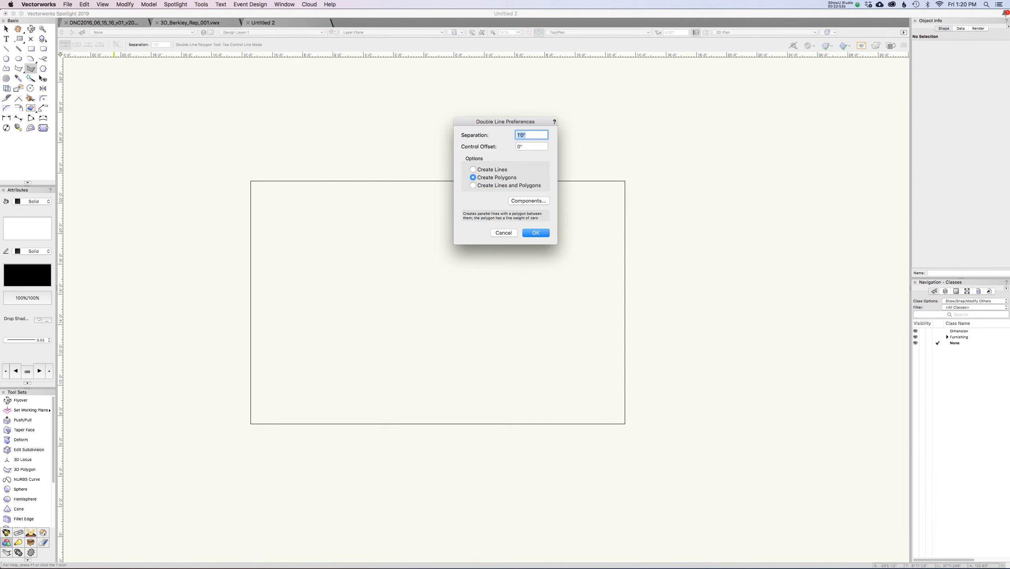
key(Return)
Draw an open nine-point double-line polygon 1'0" wide across the extruded box and undo it
click(332, 127)
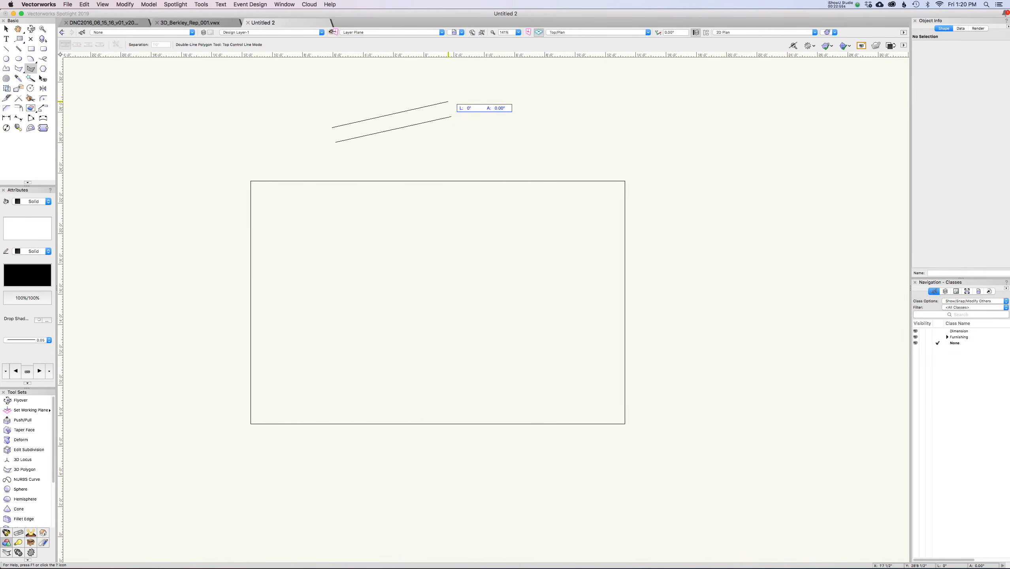
click(449, 102)
click(636, 116)
click(707, 186)
click(691, 284)
click(547, 285)
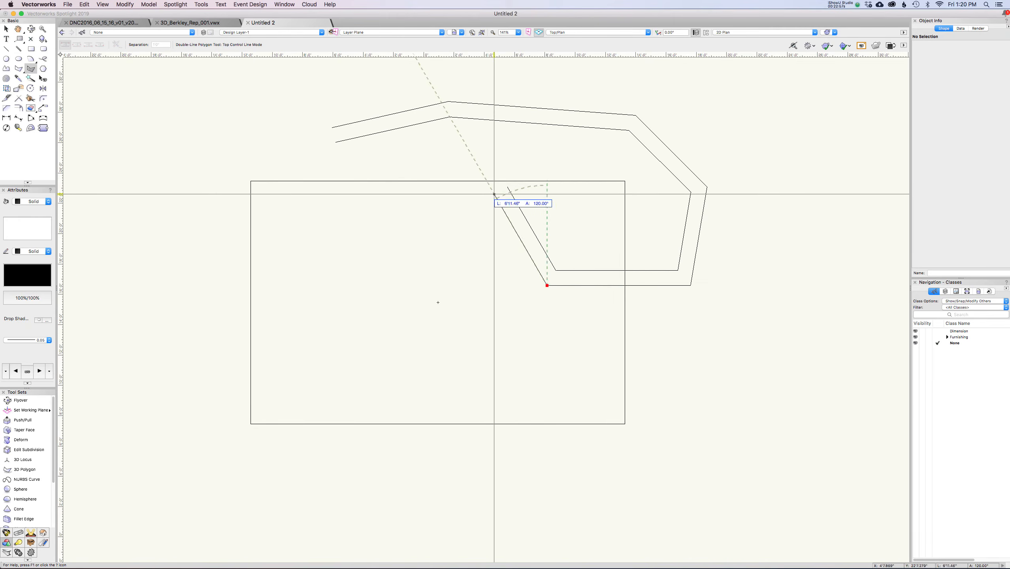
click(492, 174)
click(144, 246)
double_click(166, 144)
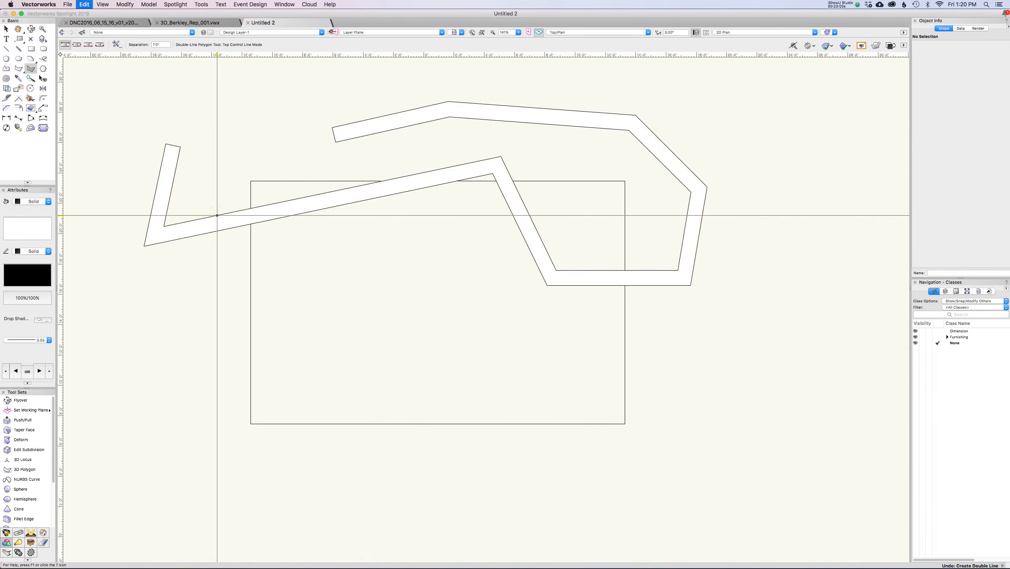
key(super+z)
Draw a seven-cornered double-line polygon 1'0" wide around the upper part of the box, ending it on its start point
click(234, 148)
click(374, 102)
click(655, 150)
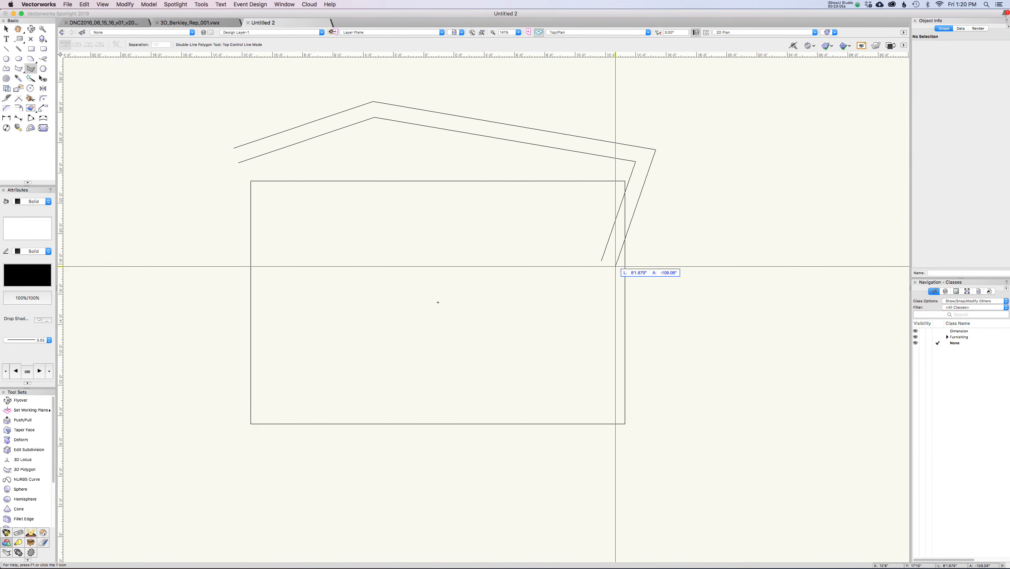
click(608, 278)
click(430, 339)
click(206, 293)
click(143, 245)
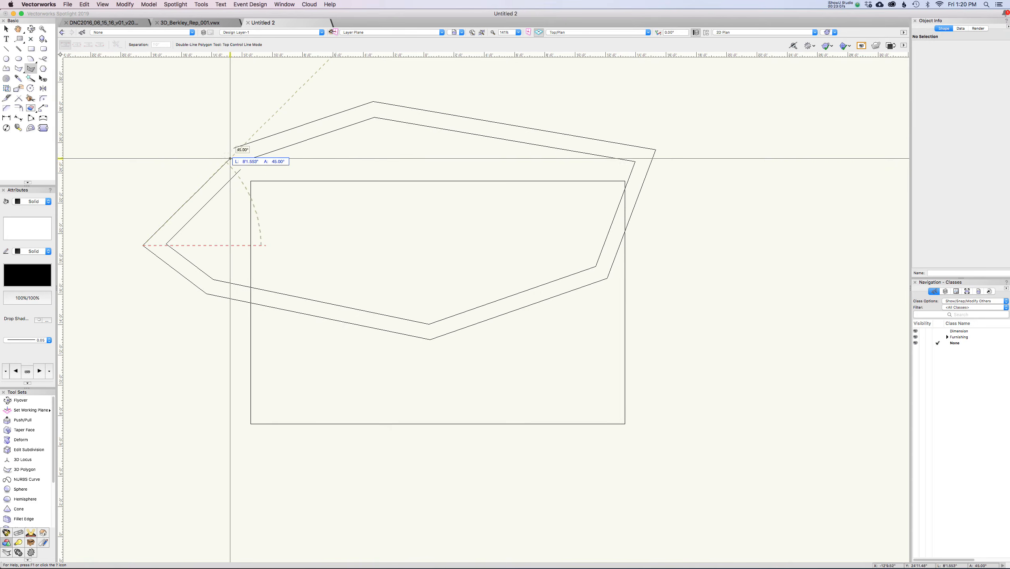
click(233, 148)
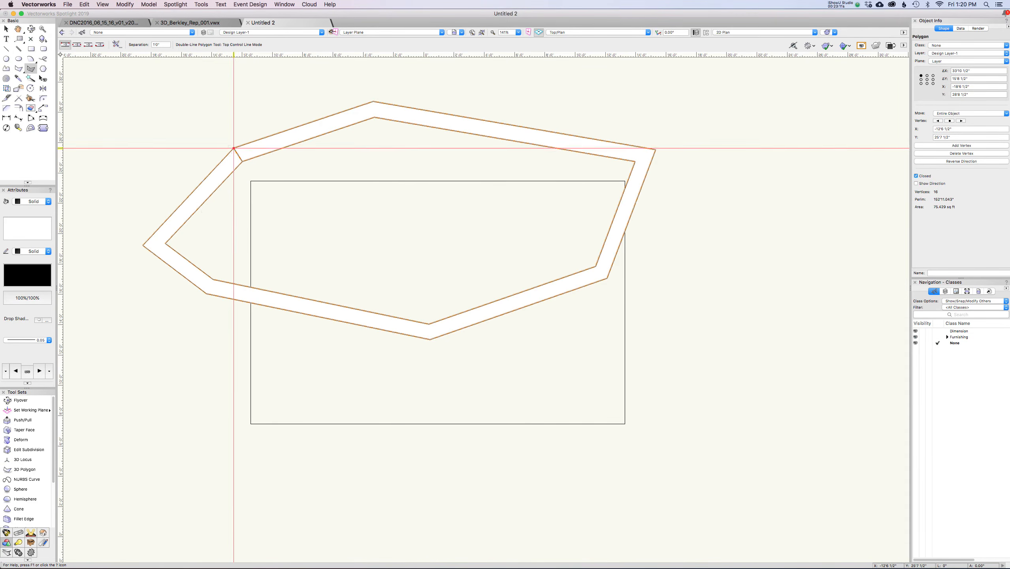
Check the seam where the double-line polygon meets its start point, and delete the polygon
scroll(235, 149, up, 4)
scroll(256, 179, down, 4)
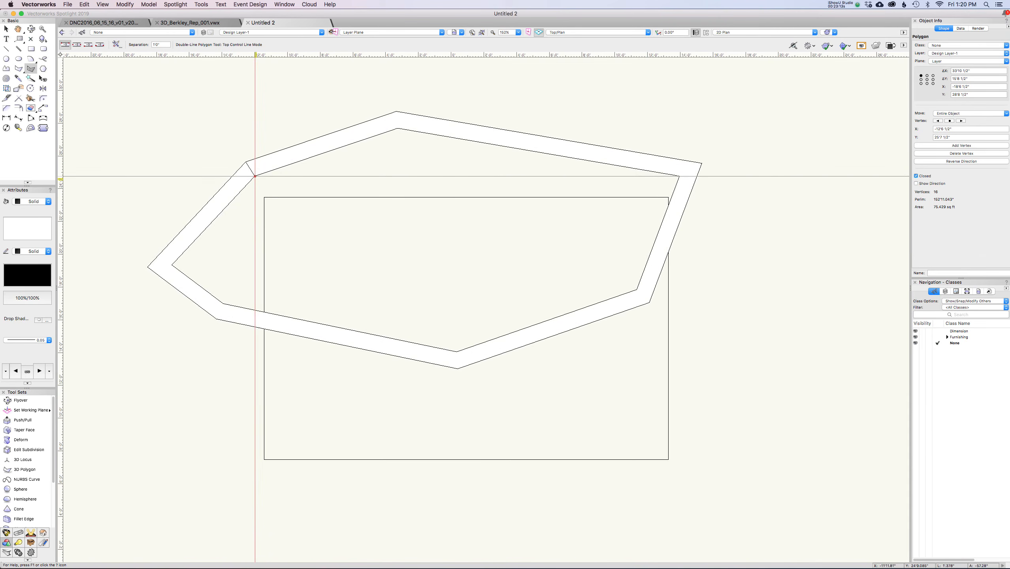
key(x)
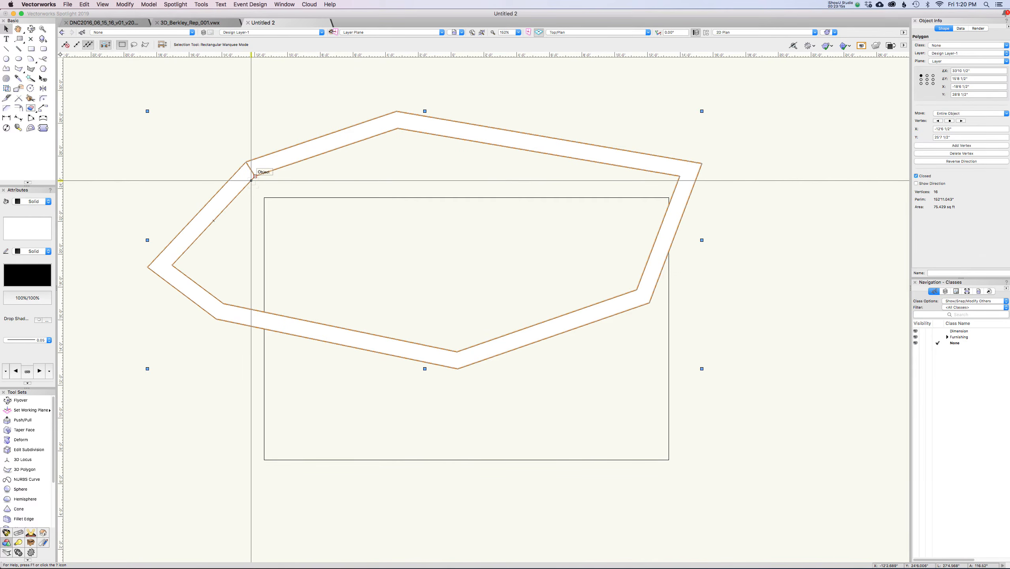
key(Delete)
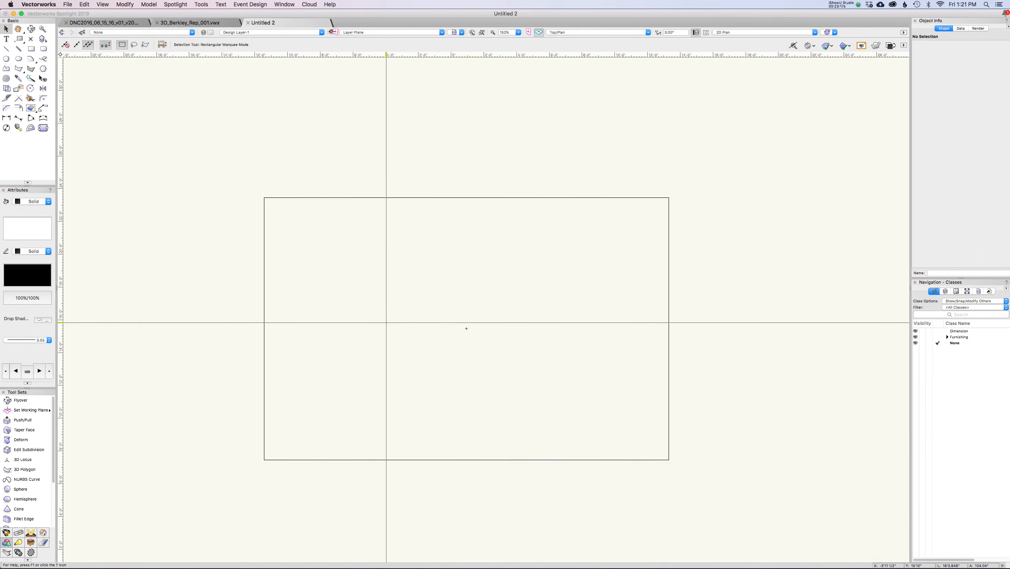
Inspect the extruded box as a shaded solid from an orbited 3D view, and return to Top/Plan
key(shift+c)
drag(451, 468, 444, 320)
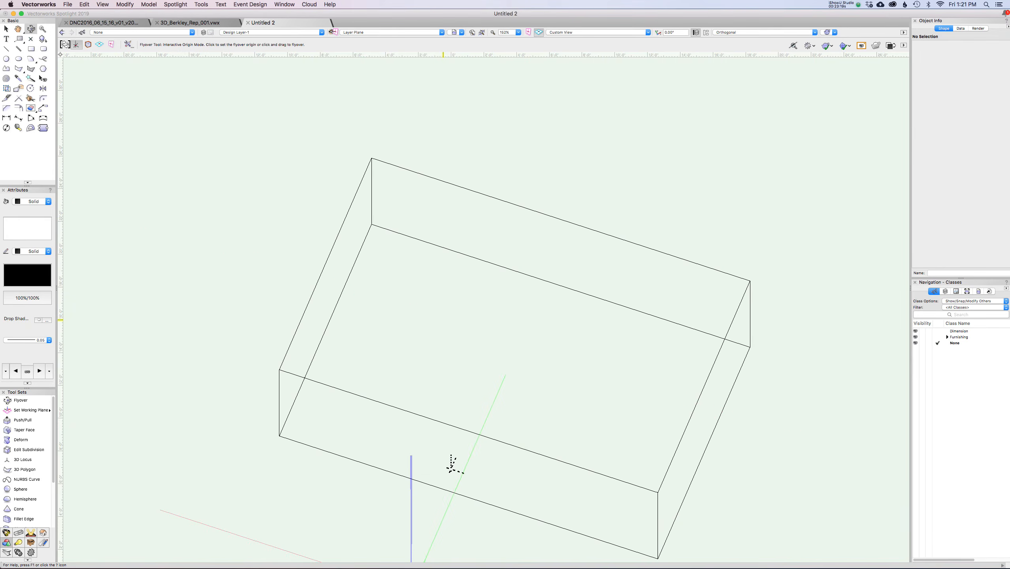
scroll(449, 395, down, 3)
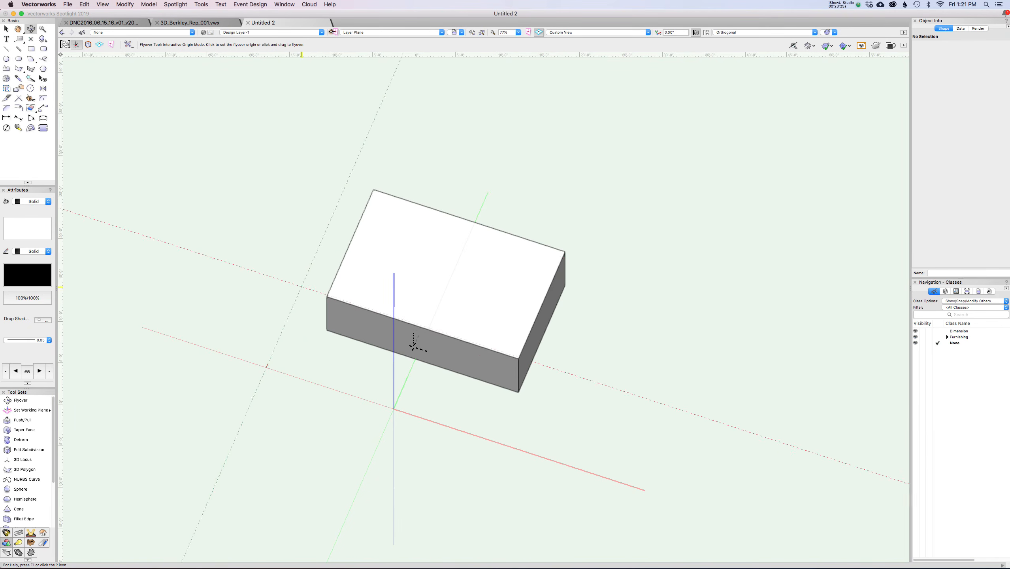
key(super+5)
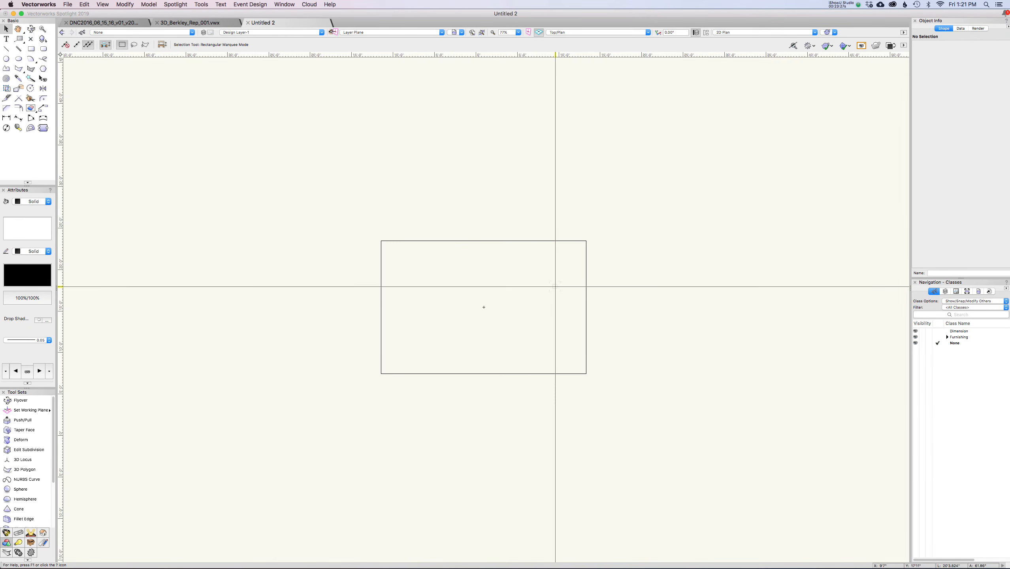
Set the Double-Line Polygon separation to 1 1/2" and start a polygon at the box's lower-left corner
click(31, 69)
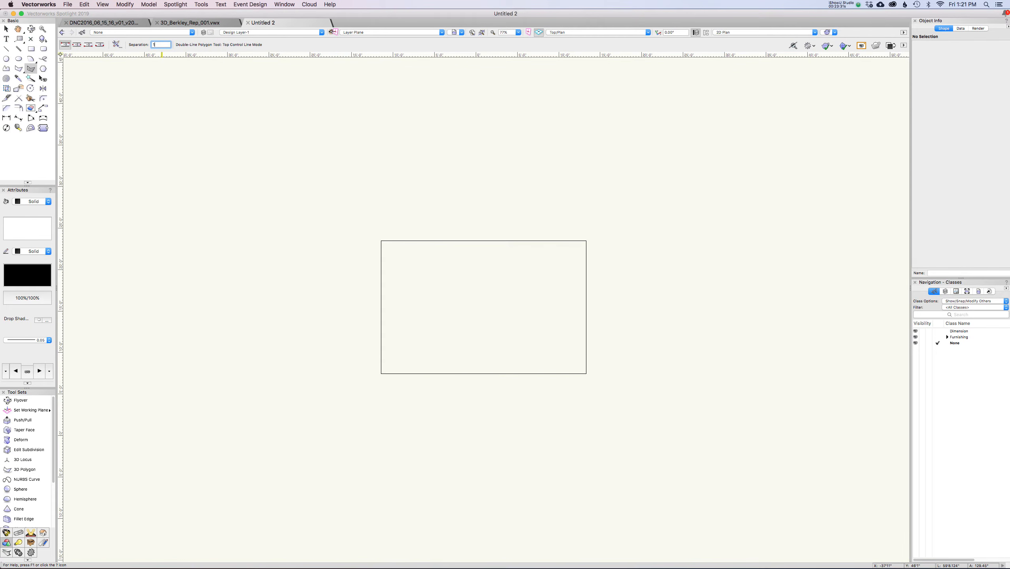
key(Return)
scroll(381, 373, up, 8)
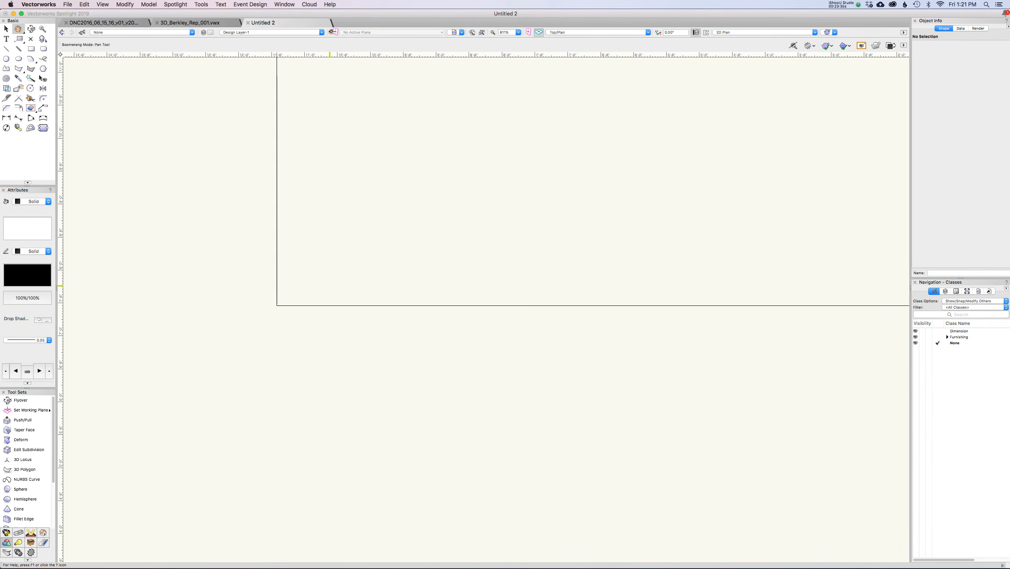
click(275, 304)
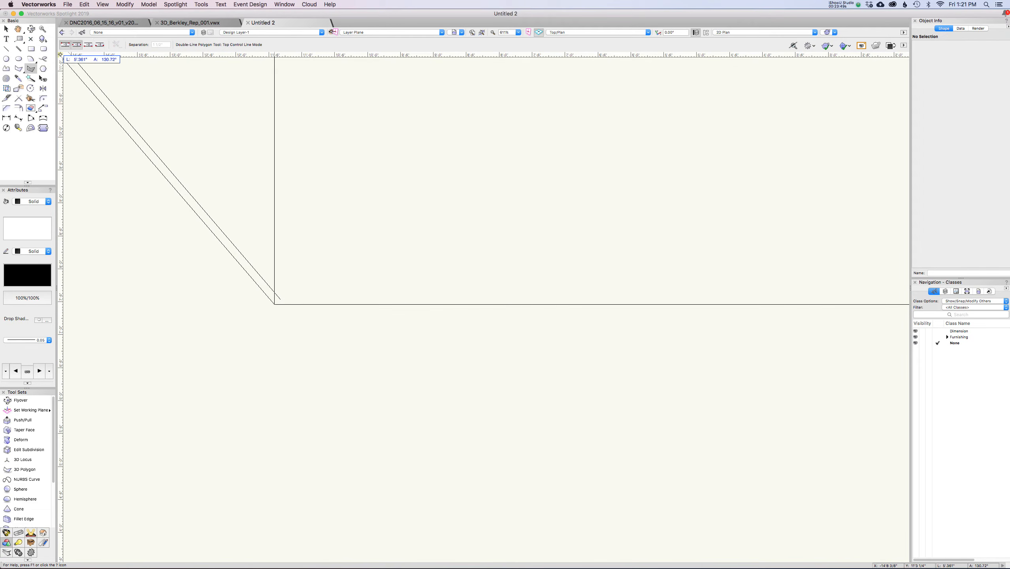
Cycle through the control line modes of the double-line polygon and settle on Bottom Control Line
click(77, 45)
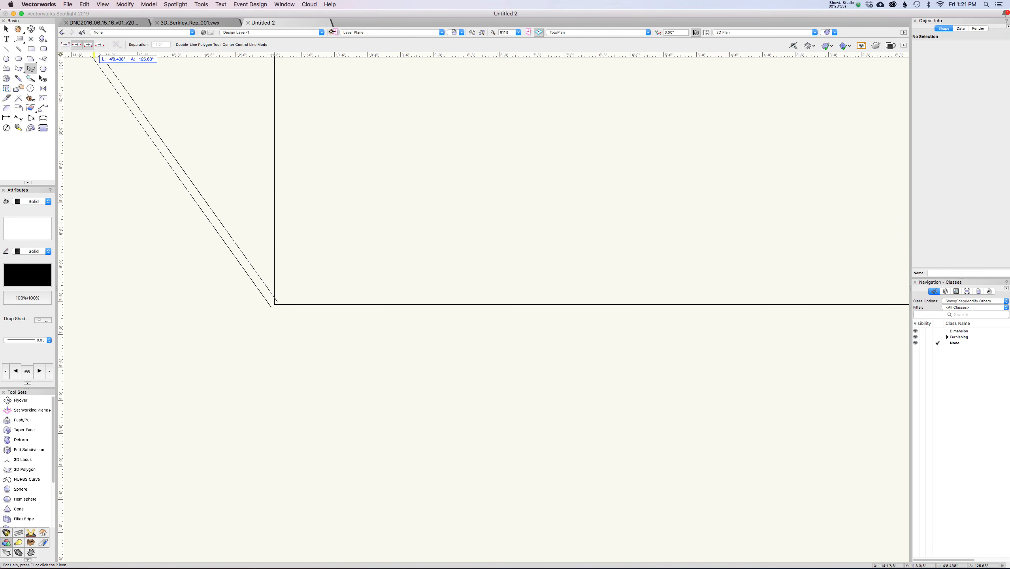
key(u)
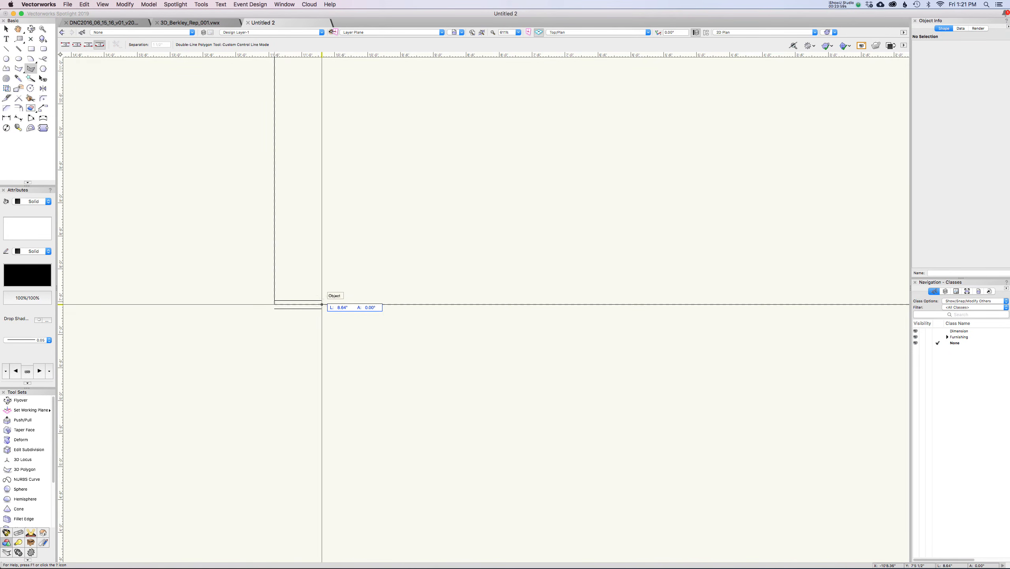
key(u)
key(u)
key(u)
key(u)
scroll(322, 304, down, 6)
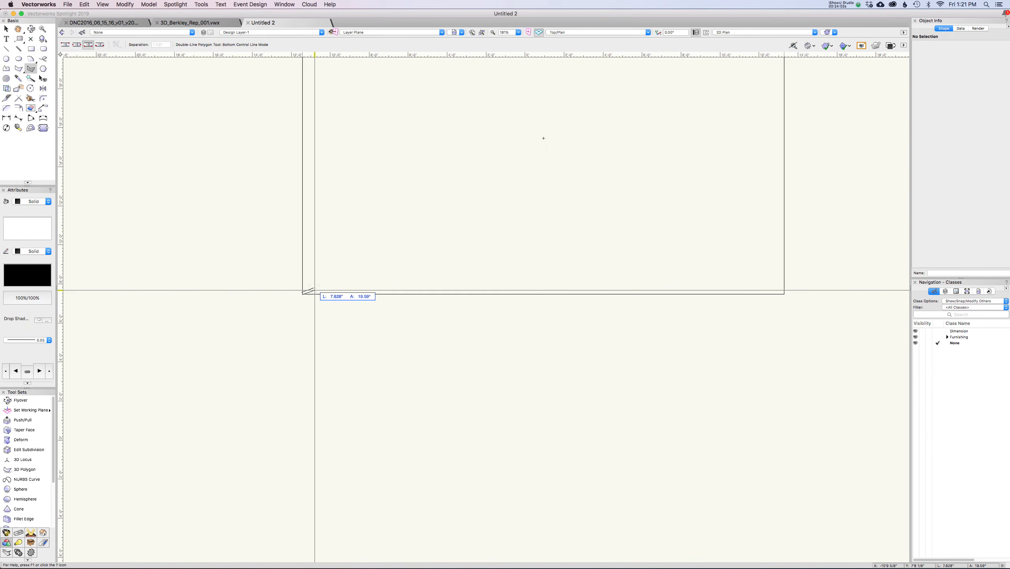
Run the double-line polygon along the box's lower edge and up its right edge, finishing at the upper-right corner
click(784, 294)
scroll(719, 246, down, 1)
middle_drag(718, 246, 568, 429)
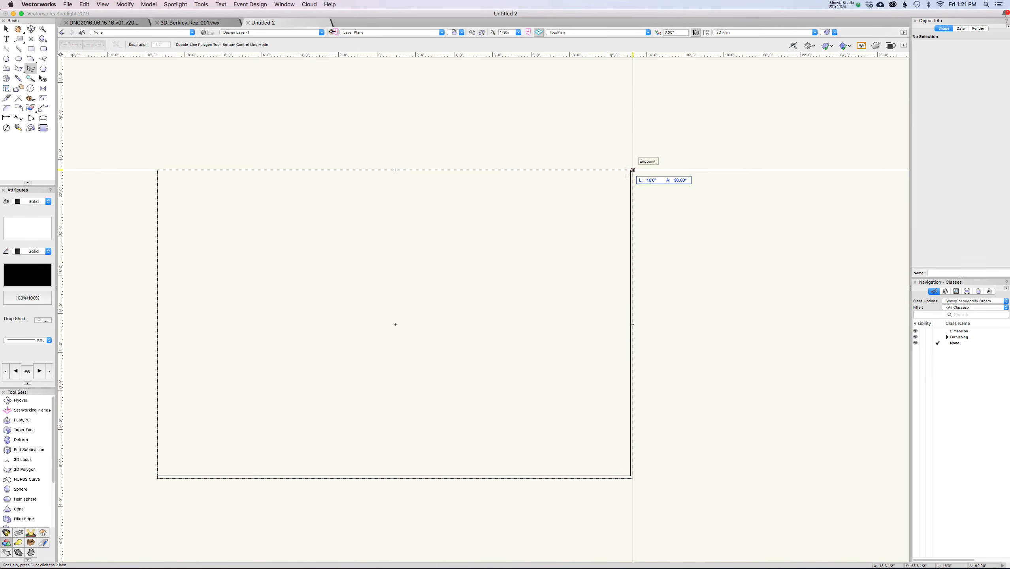
click(633, 169)
middle_drag(633, 273, 570, 171)
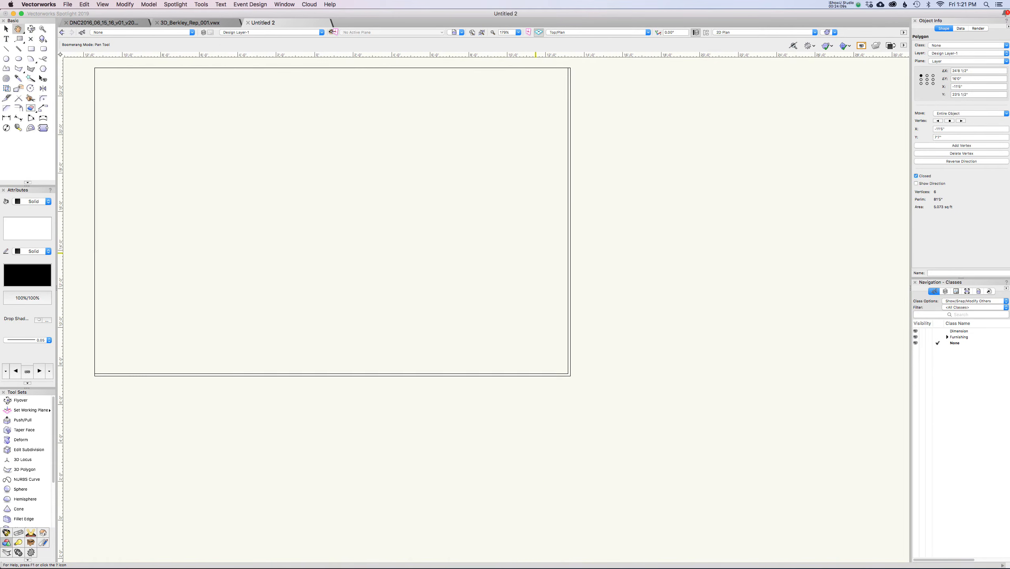
middle_drag(482, 299, 592, 314)
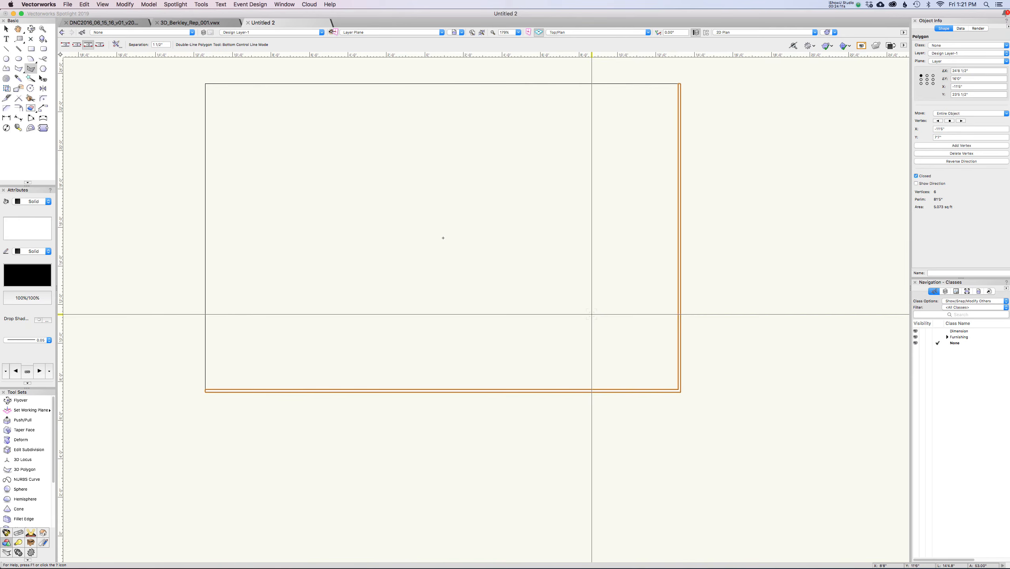
Extrude the L-shaped double-line polygon 1 1/2"
key(super+e)
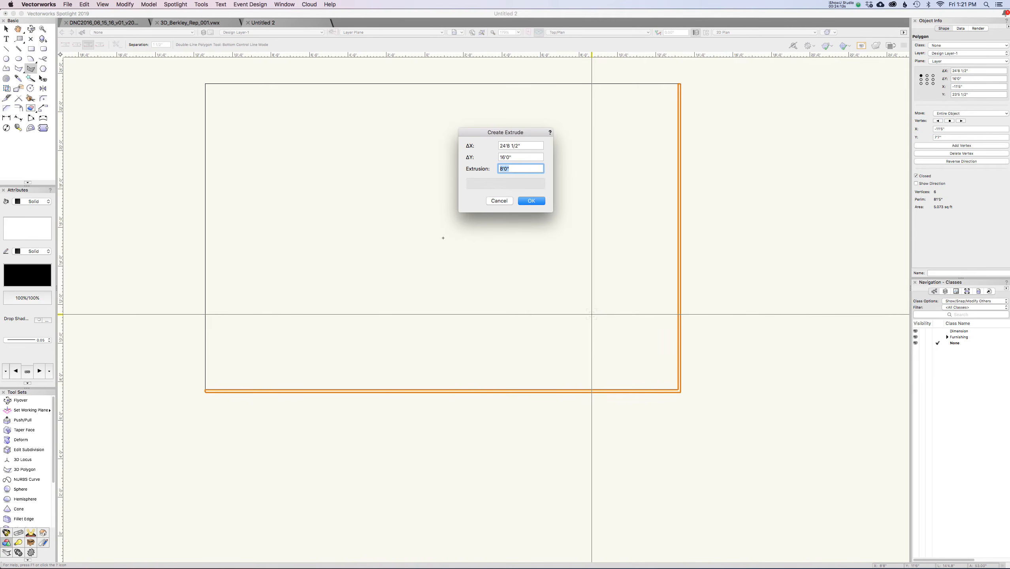
text(1 1/2)
key(Return)
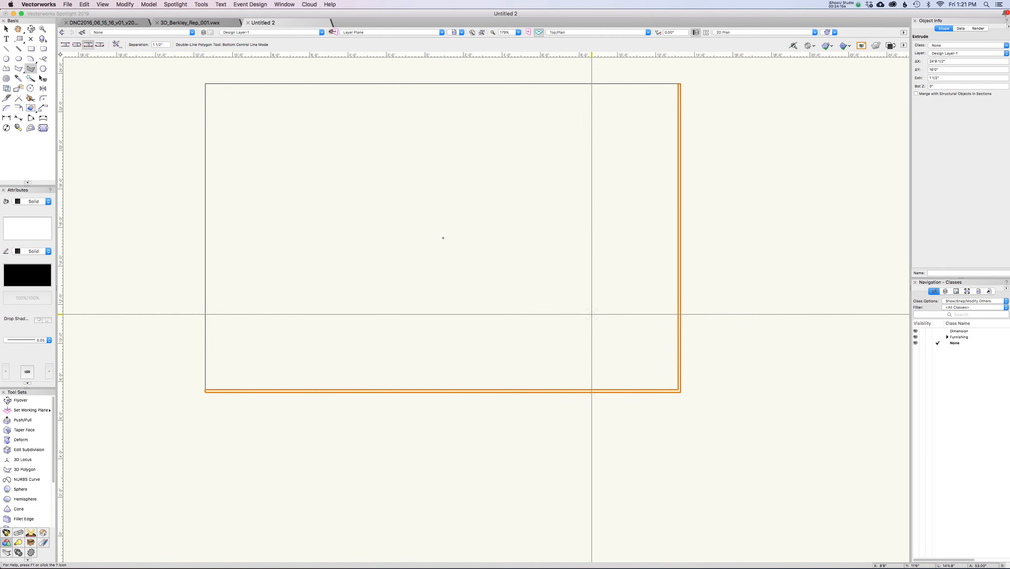
In Front view, move the L-shaped extrude up to the top of the box, then raise it another 3'
key(KP_1)
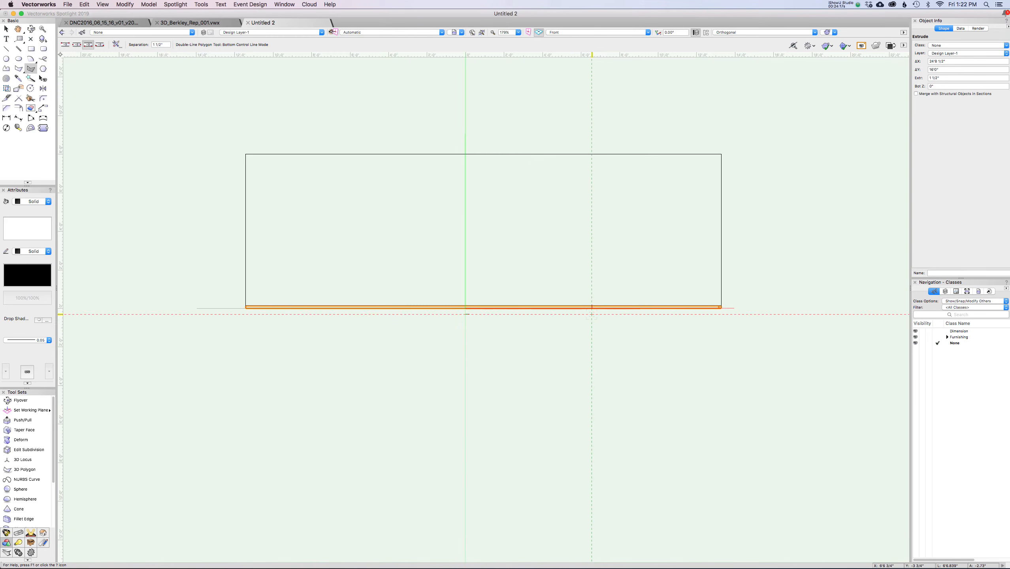
key(x)
drag(332, 307, 331, 153)
key(super+m)
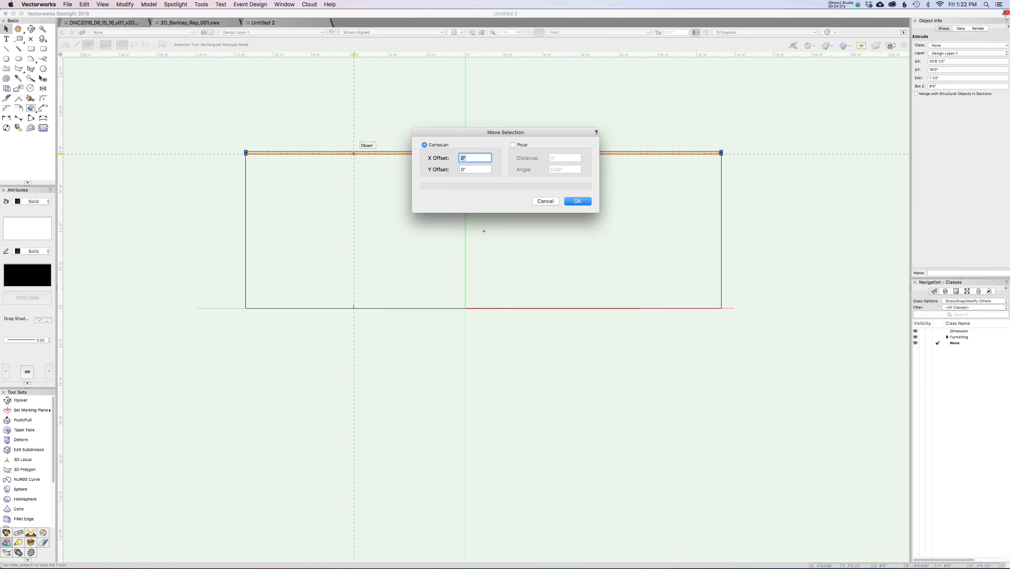
key(Tab)
text(3)
key(Return)
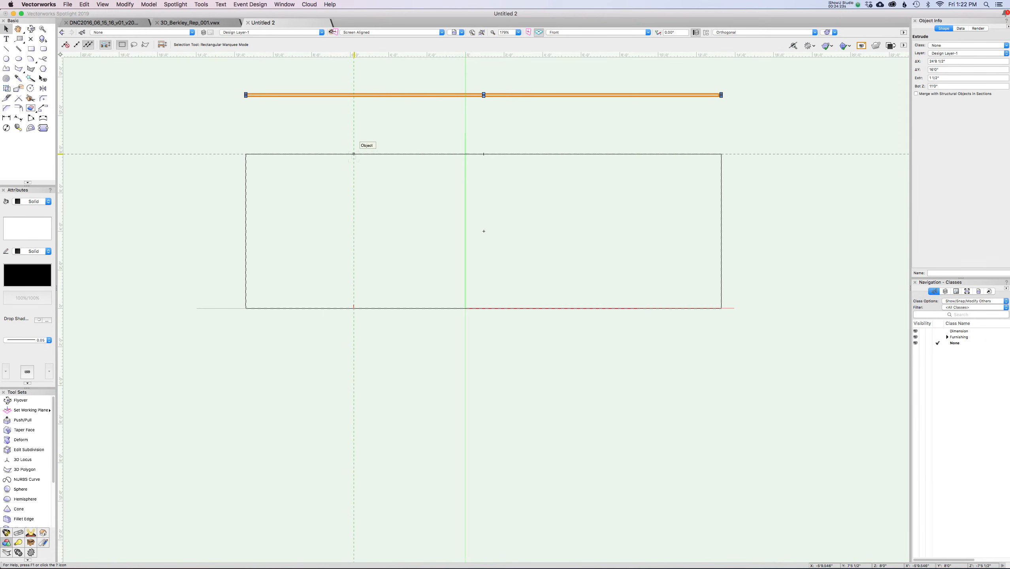
In Top/Plan view, draw a 1 1/2" square at the open end of the L-shape's horizontal leg
key(super+5)
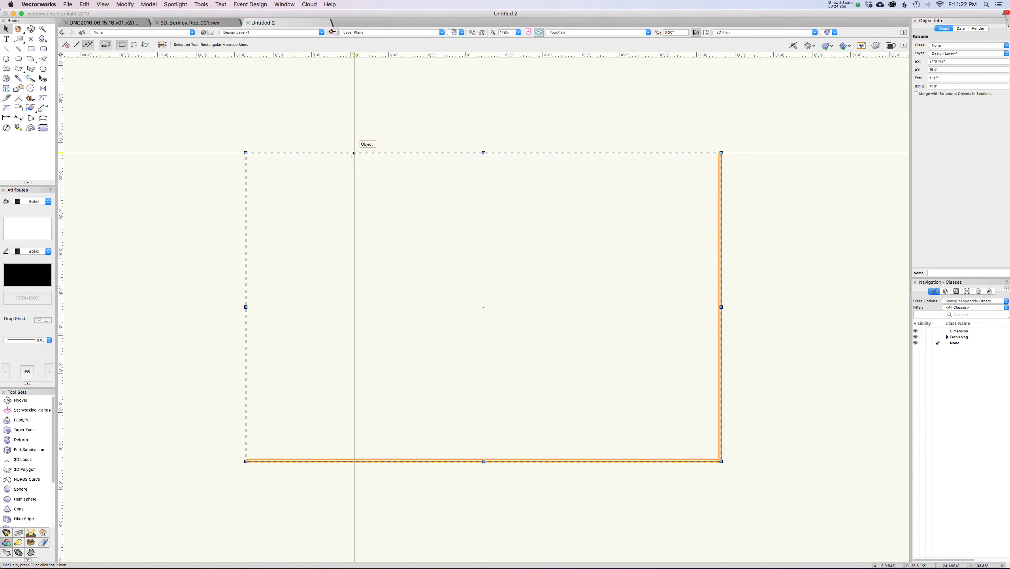
scroll(248, 455, up, 8)
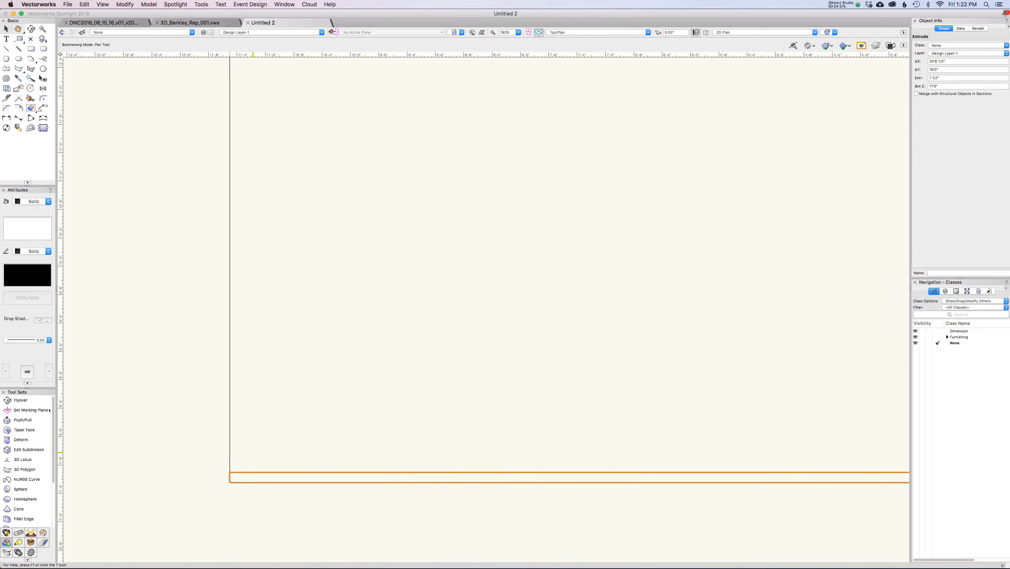
scroll(247, 457, up, 8)
key(4)
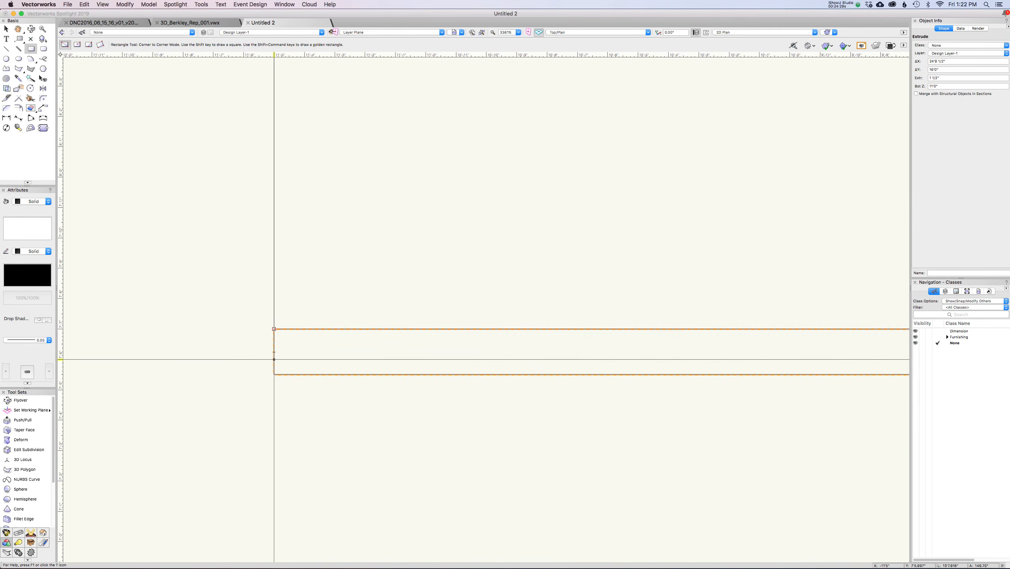
click(274, 329)
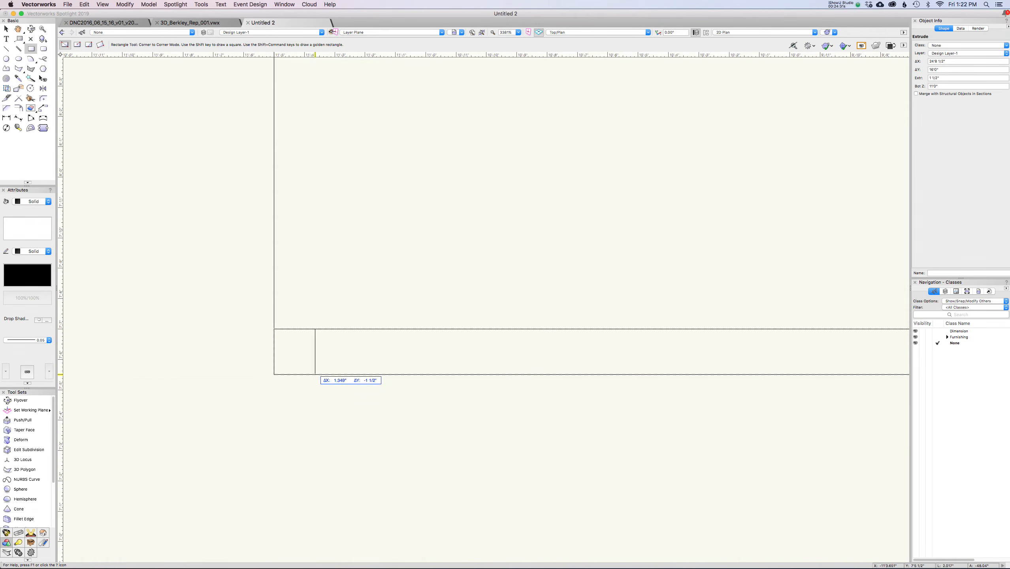
click(319, 374)
Extrude the small square 34.5" to form a framing post
key(super+e)
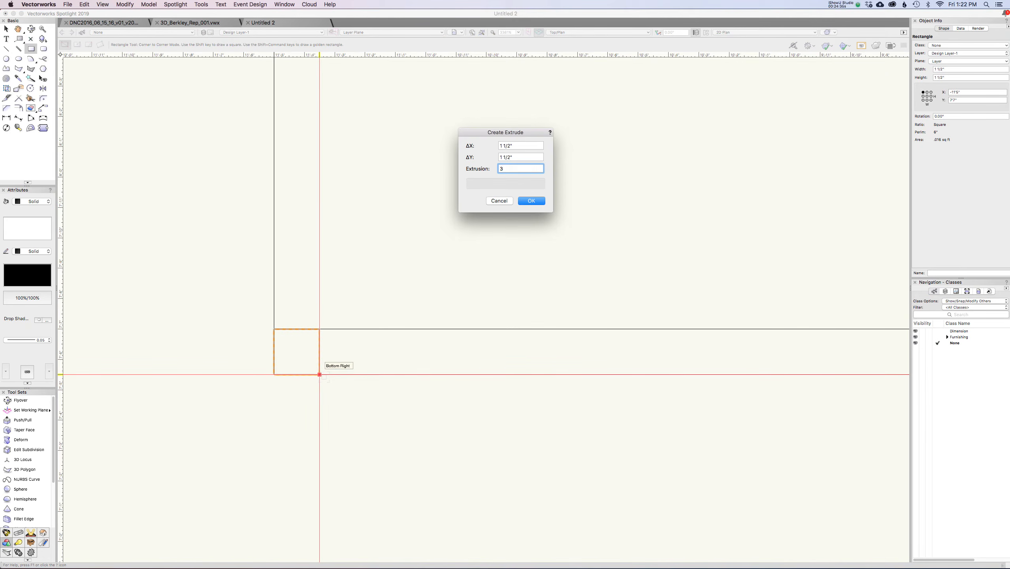
text(34.5)
key(Return)
In Front view, move the post up so its base sits on the top edge of the box
key(2)
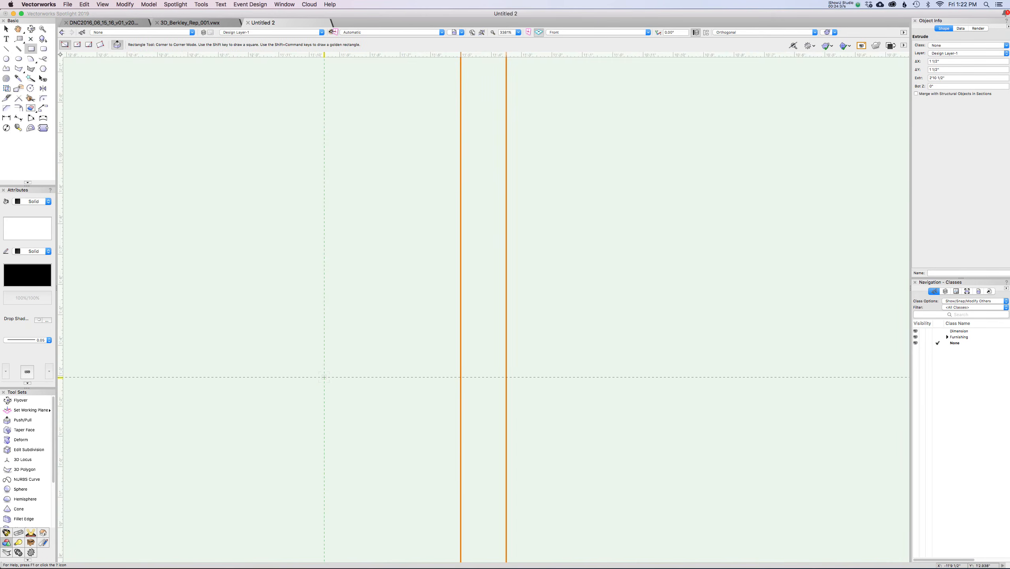
scroll(324, 377, down, 5)
key(x)
scroll(404, 395, down, 3)
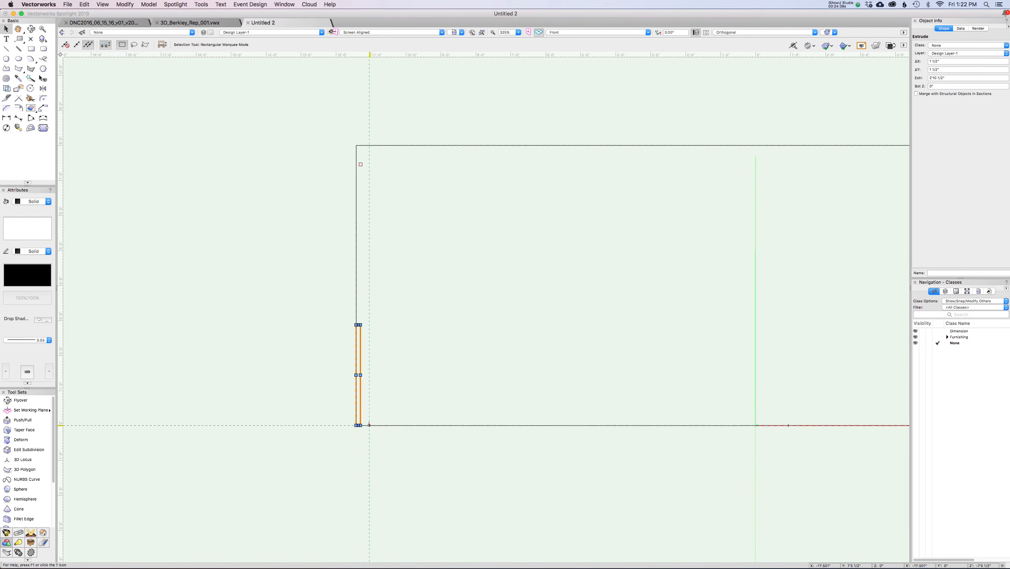
key(u)
drag(361, 417, 374, 145)
Lower the L-shaped top rail so it rests on the upper end of the post
scroll(375, 145, up, 10)
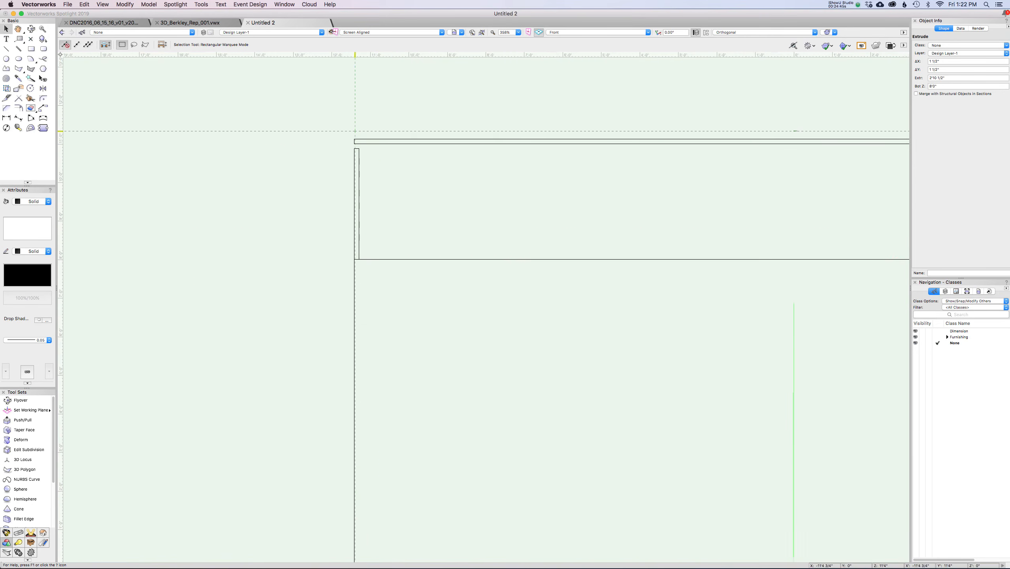
scroll(364, 187, up, 4)
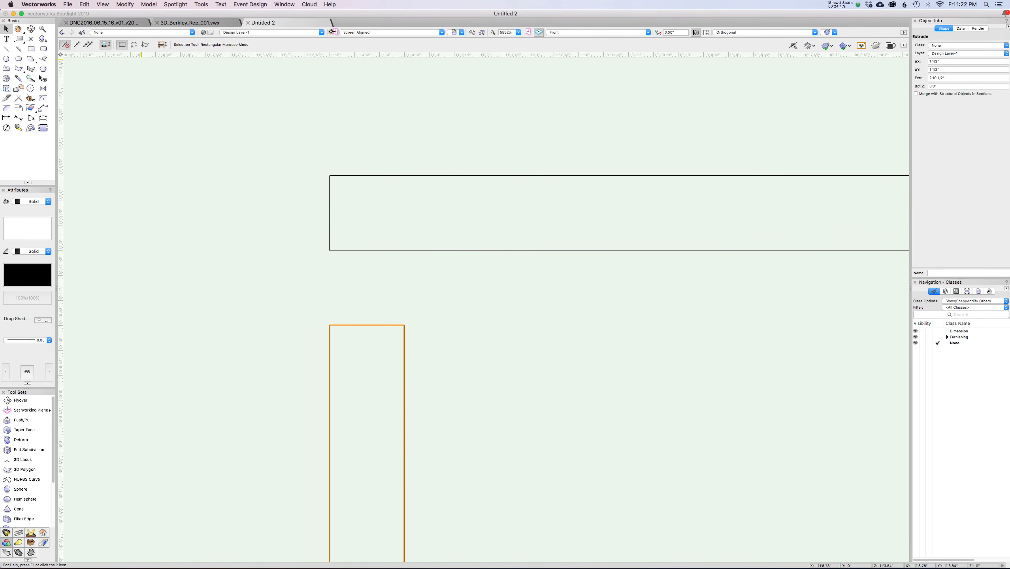
click(66, 44)
mouse_move(367, 325)
mouse_down()
mouse_move(368, 250)
mouse_move(343, 250)
mouse_move(372, 264)
mouse_move(372, 325)
mouse_up()
scroll(411, 284, down, 10)
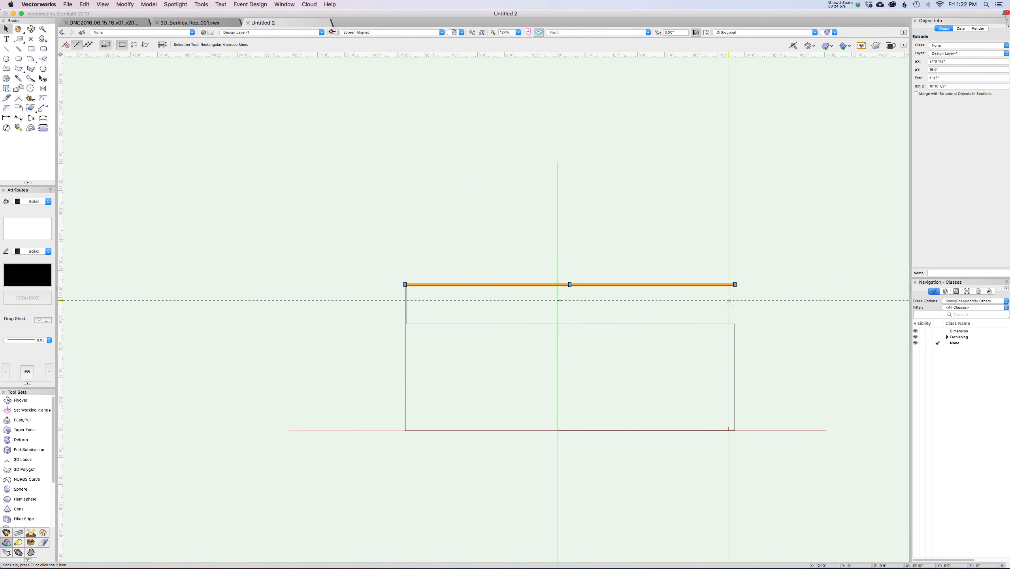
Inspect the framing in 3D, then delete the box, post and top rail from the drawing
key(shift+c)
drag(812, 231, 783, 264)
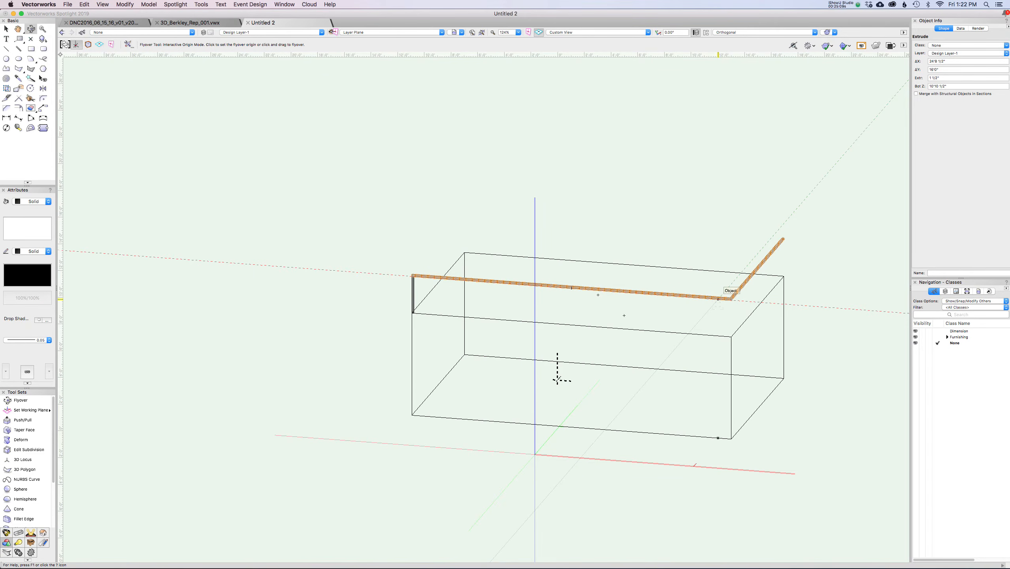
key(super+5)
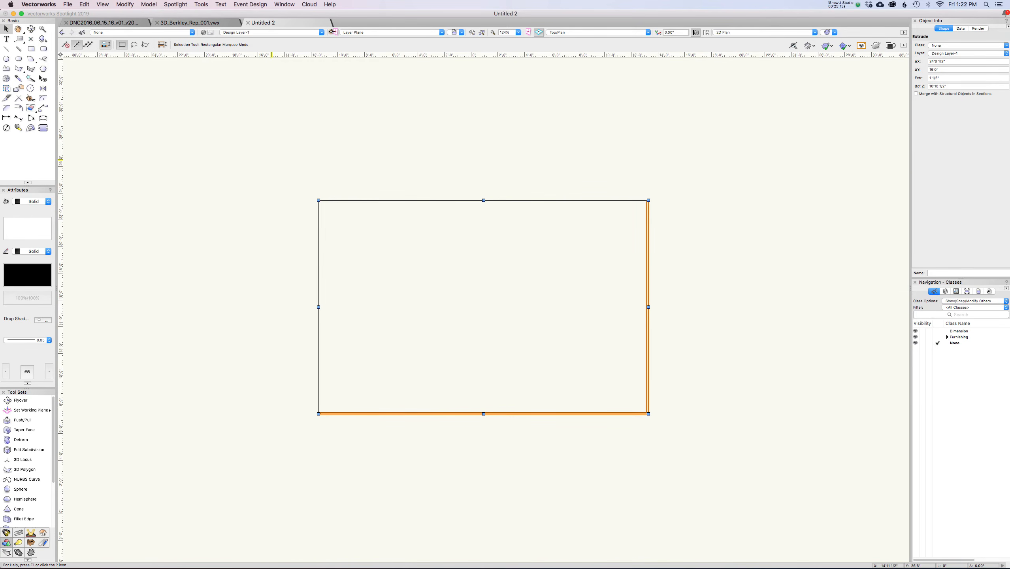
drag(271, 160, 685, 475)
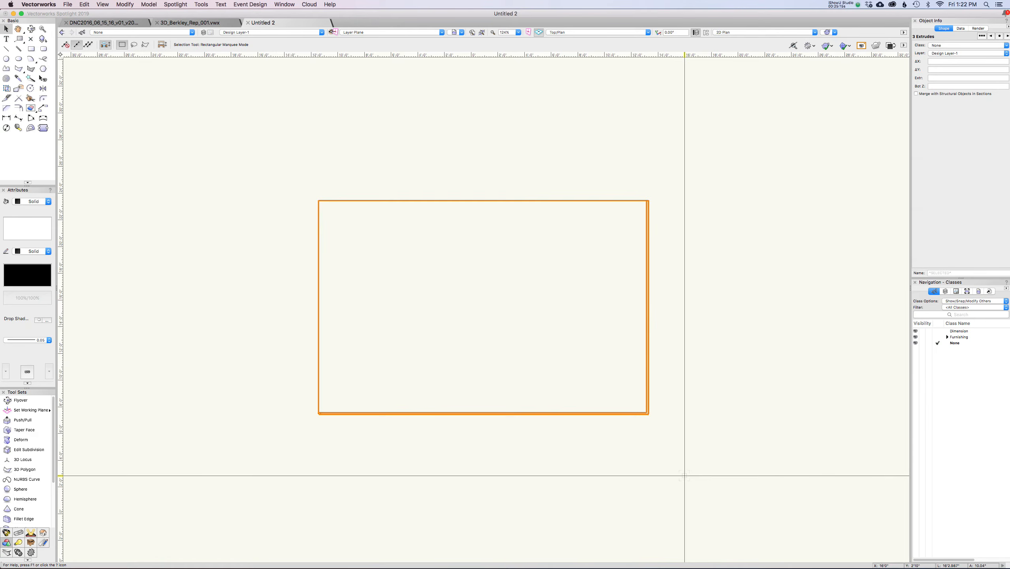
key(Delete)
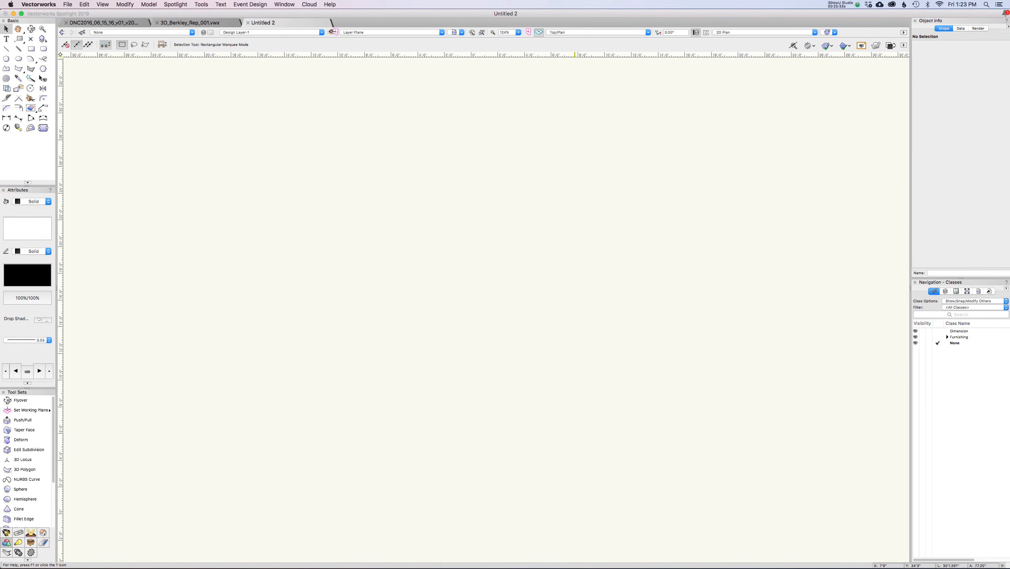
Switch to Front view and set the active plane to Screen Plane
click(576, 32)
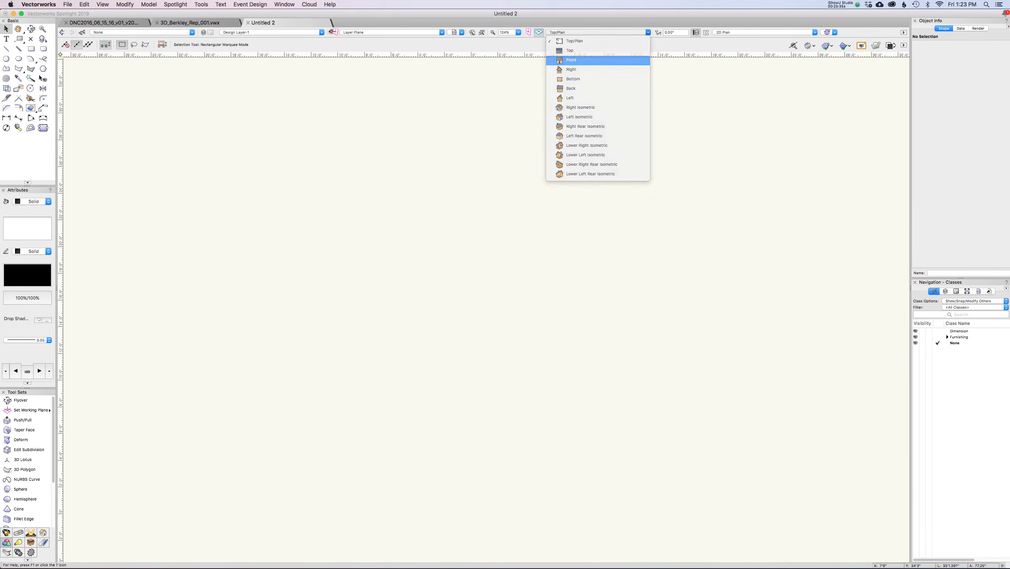
click(571, 60)
click(221, 4)
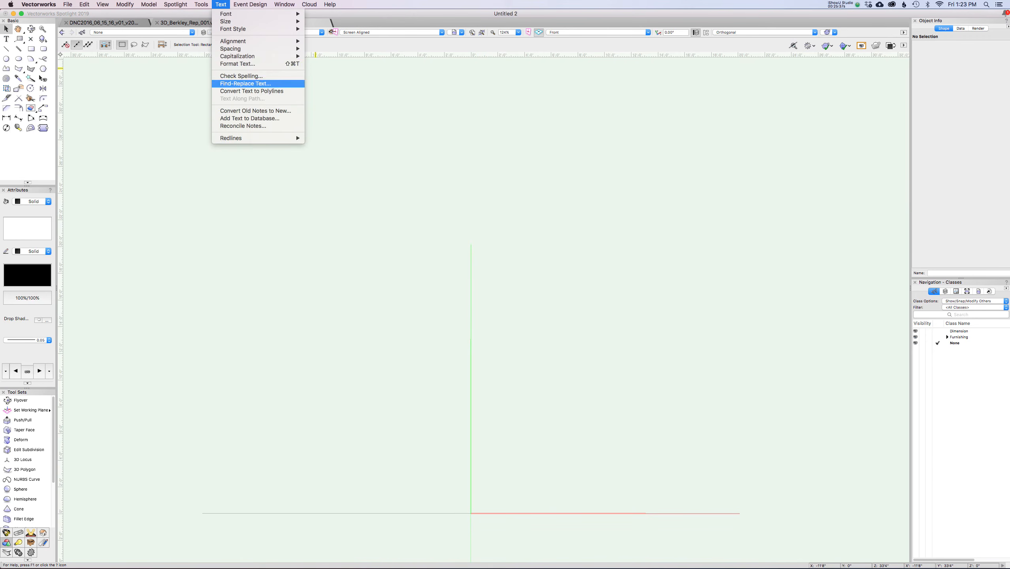
click(221, 4)
click(370, 32)
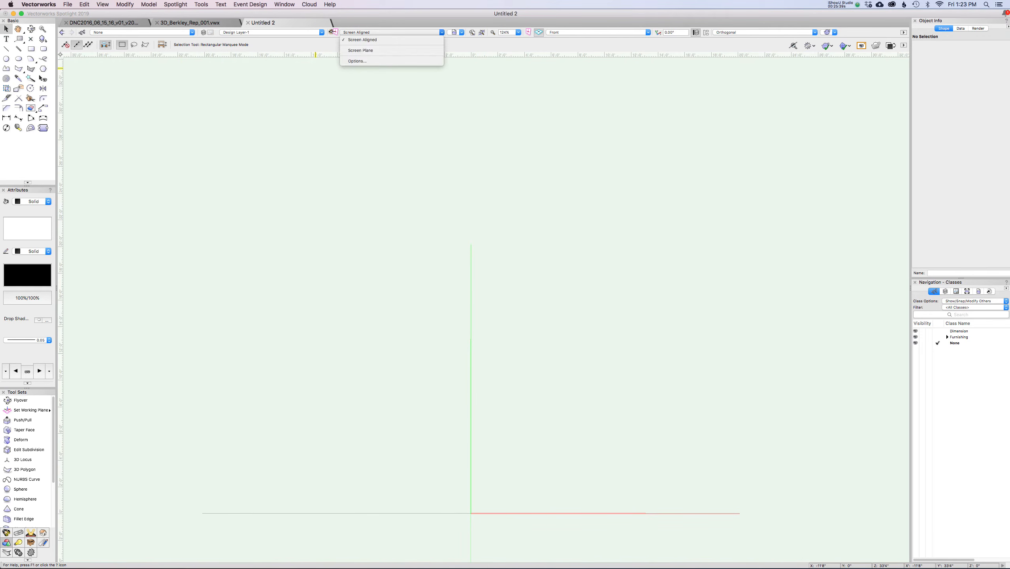
click(370, 51)
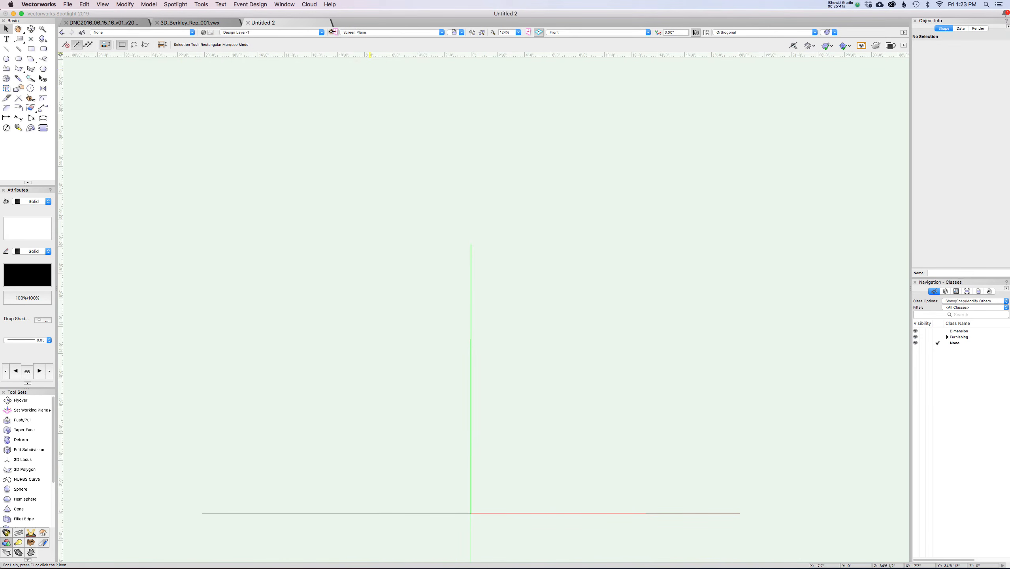
Place a text object containing the person's full name in the empty drawing area
click(221, 4)
click(221, 4)
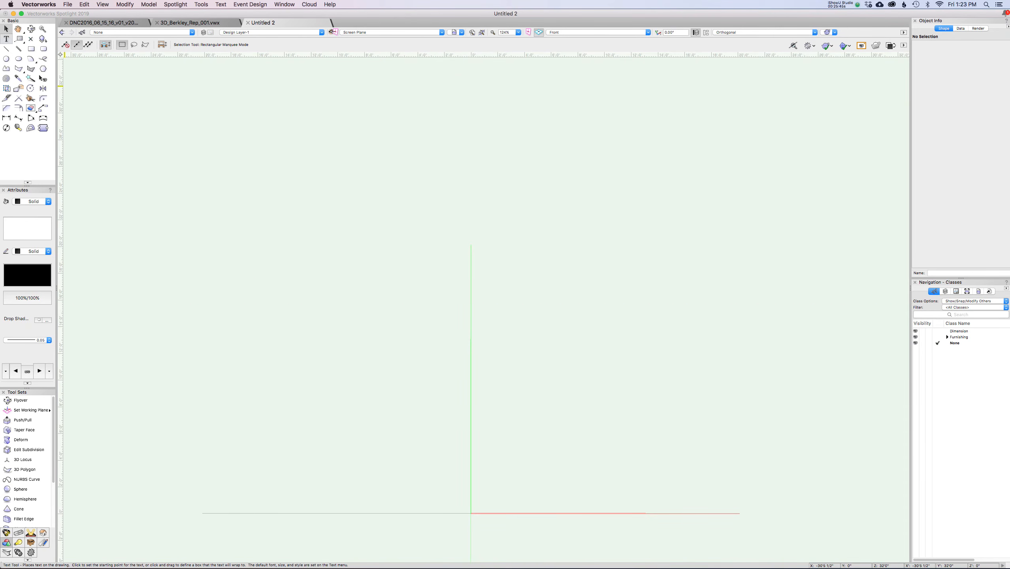
key(1)
click(361, 286)
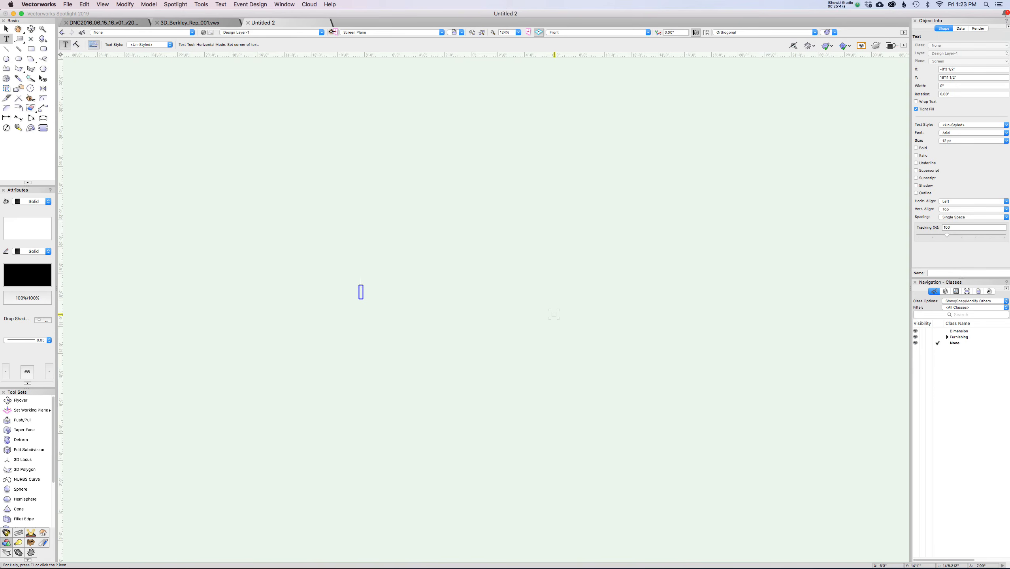
text(Evan Alexander)
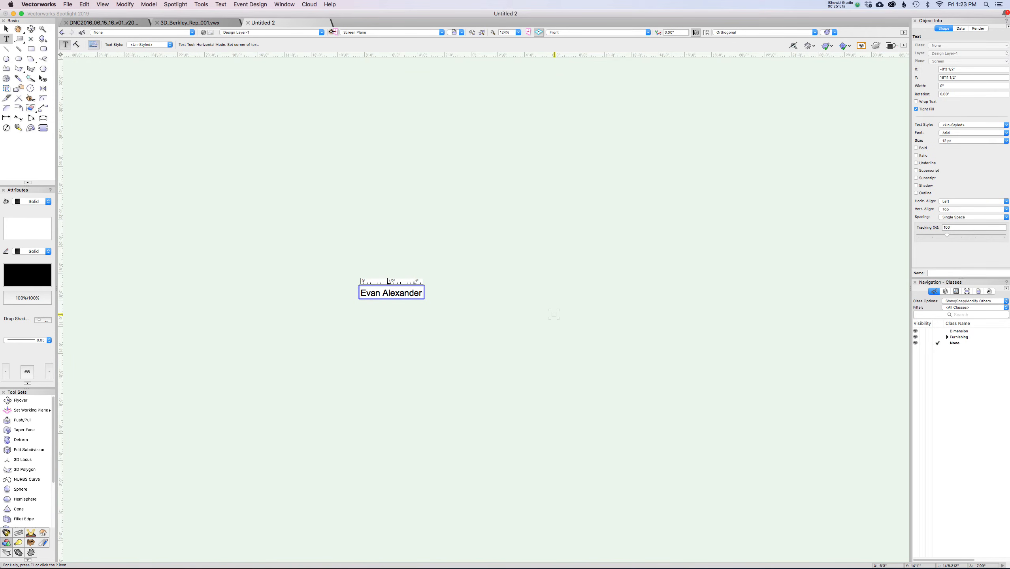
click(6, 29)
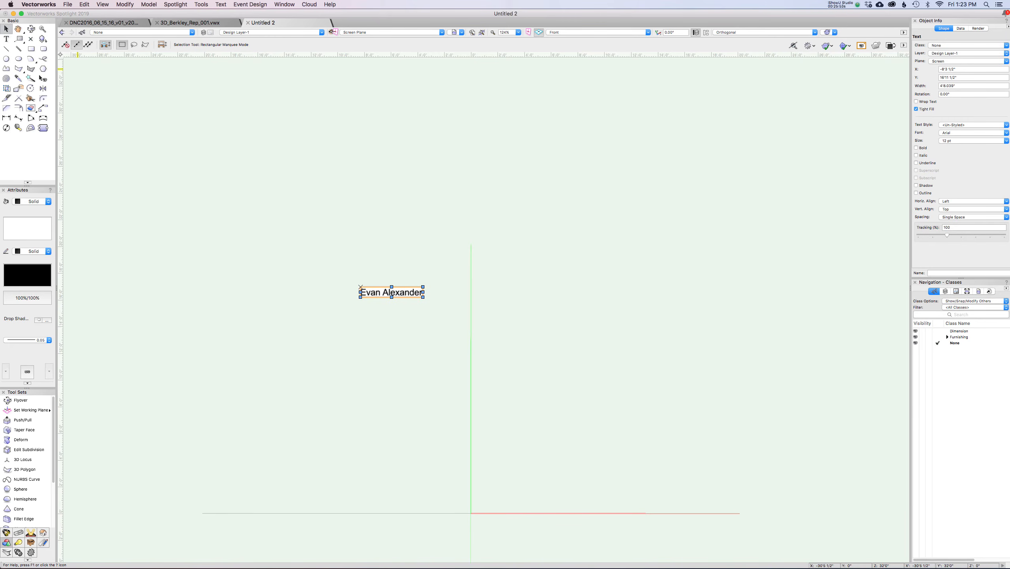
Format the name text in Baskerville Bold at 48 pt, keeping a solid fill
click(974, 132)
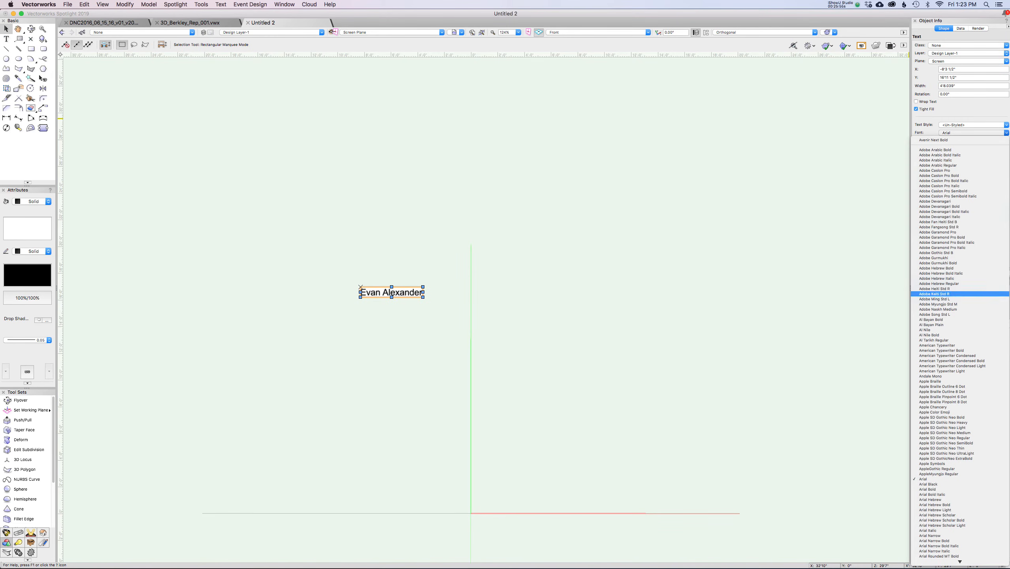
scroll(960, 297, down, 3)
scroll(961, 298, down, 10)
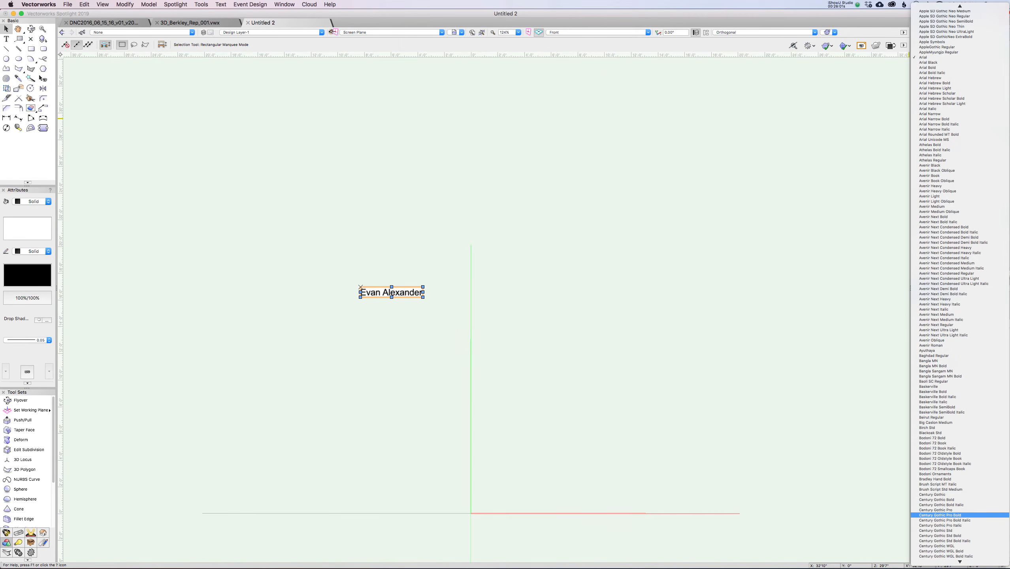
click(933, 391)
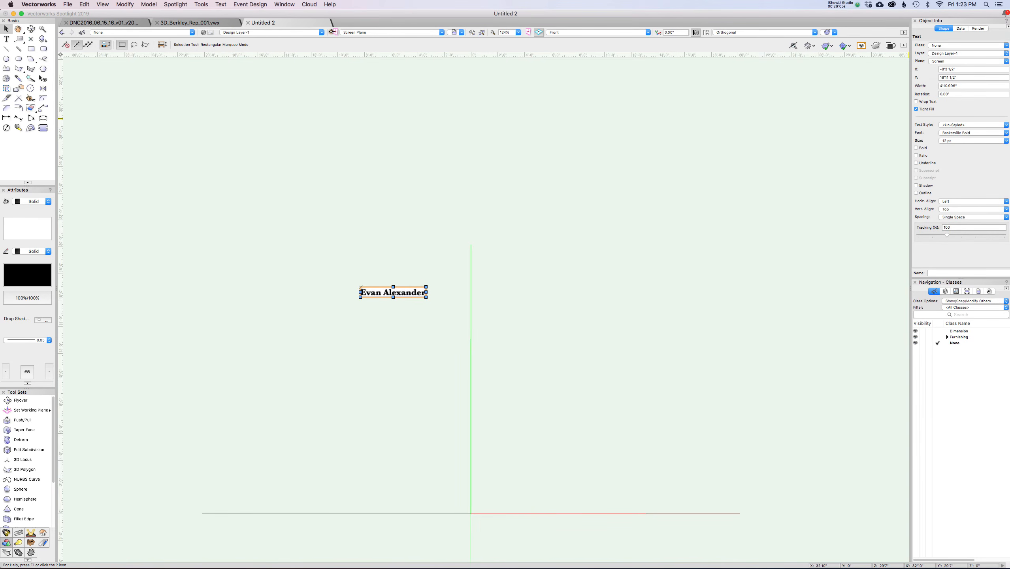
click(972, 141)
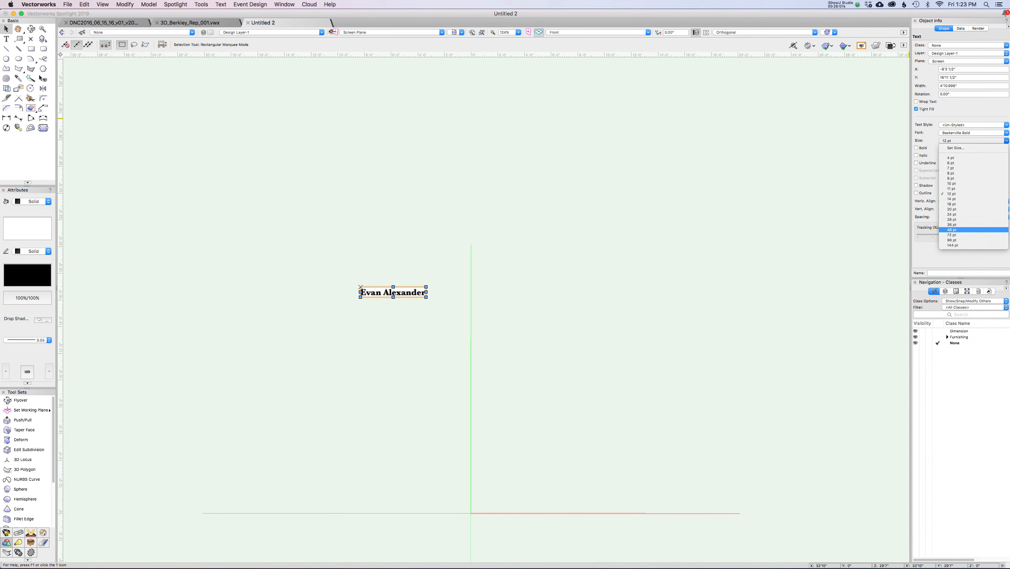
click(953, 230)
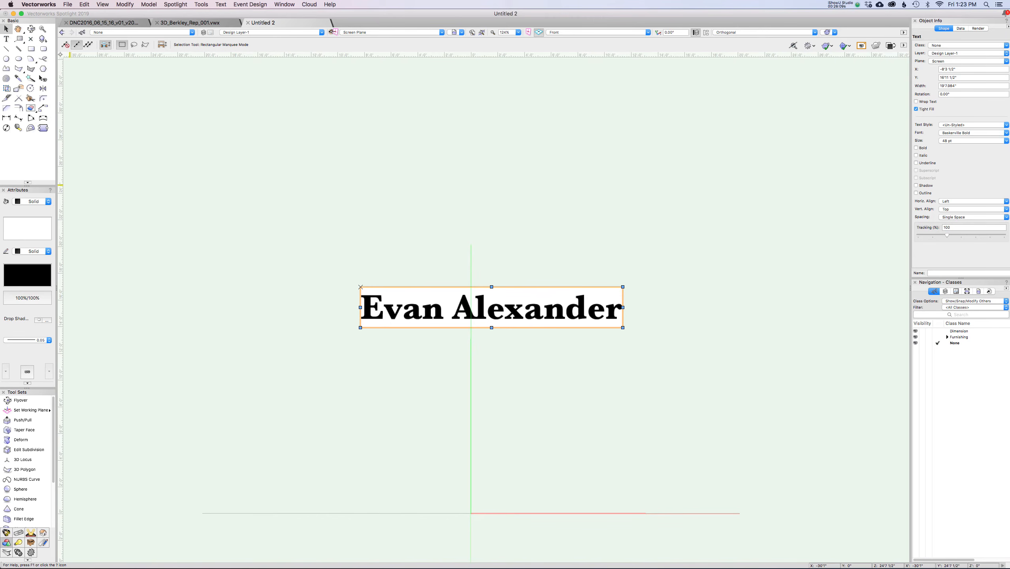
click(33, 201)
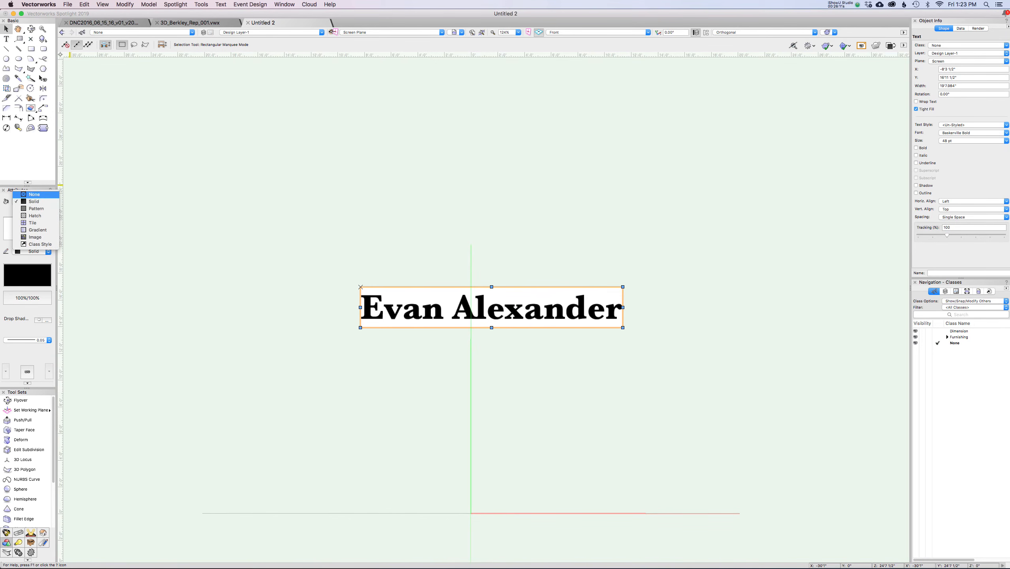
click(34, 202)
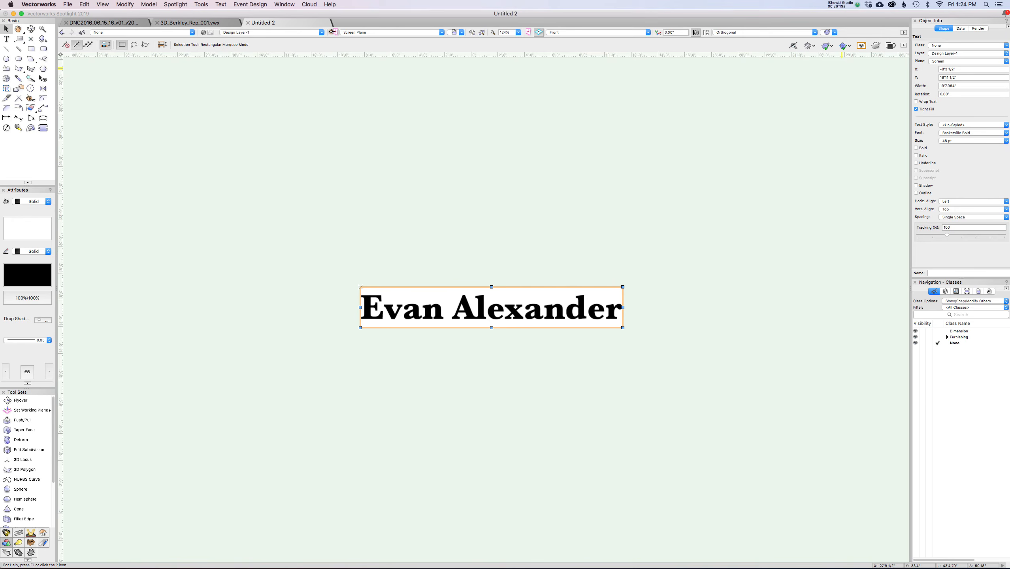
Try to extrude the name text directly
key(super+e)
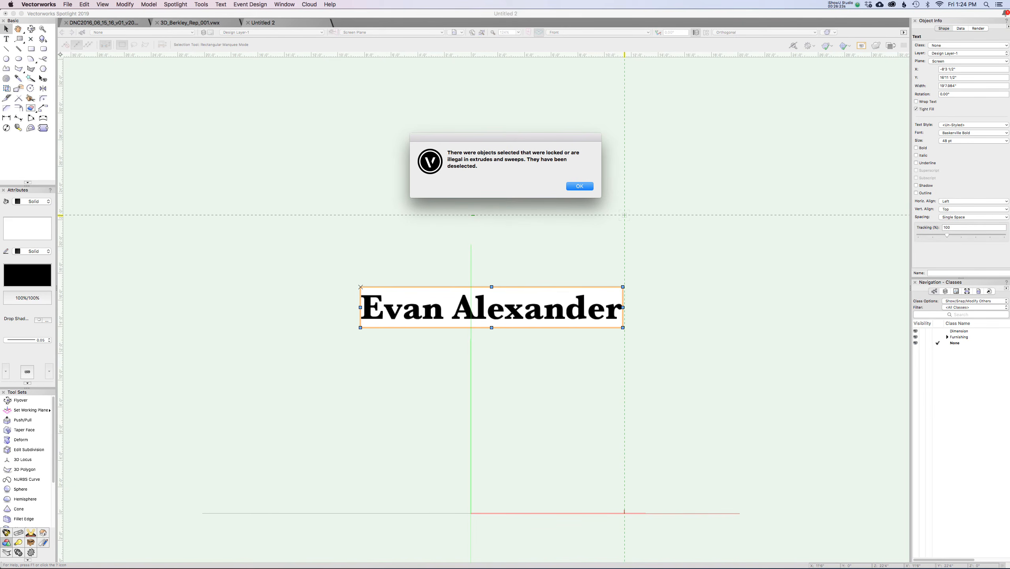
key(Return)
Convert the name text to polylines and try to extrude the resulting group
click(366, 302)
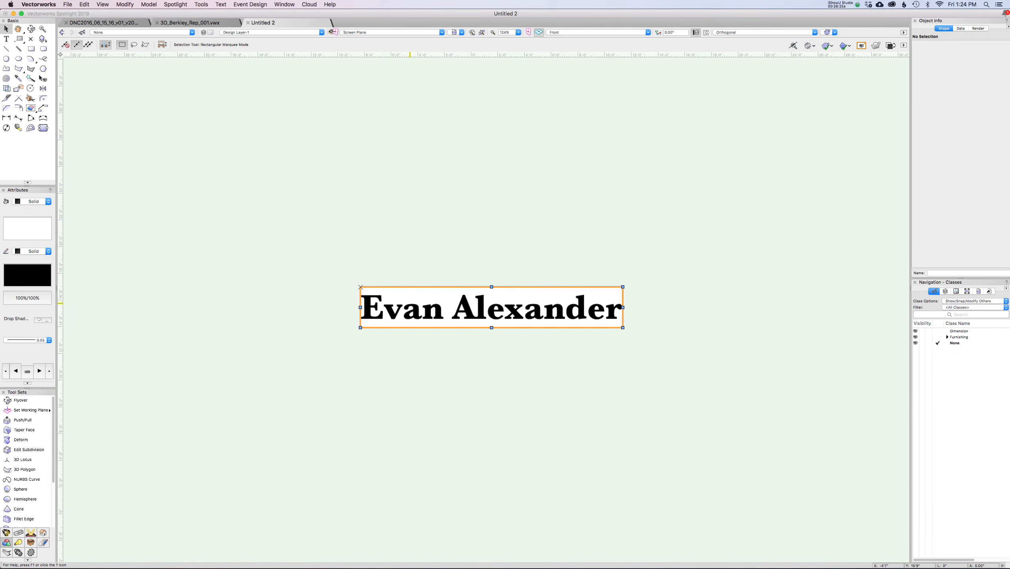
click(221, 4)
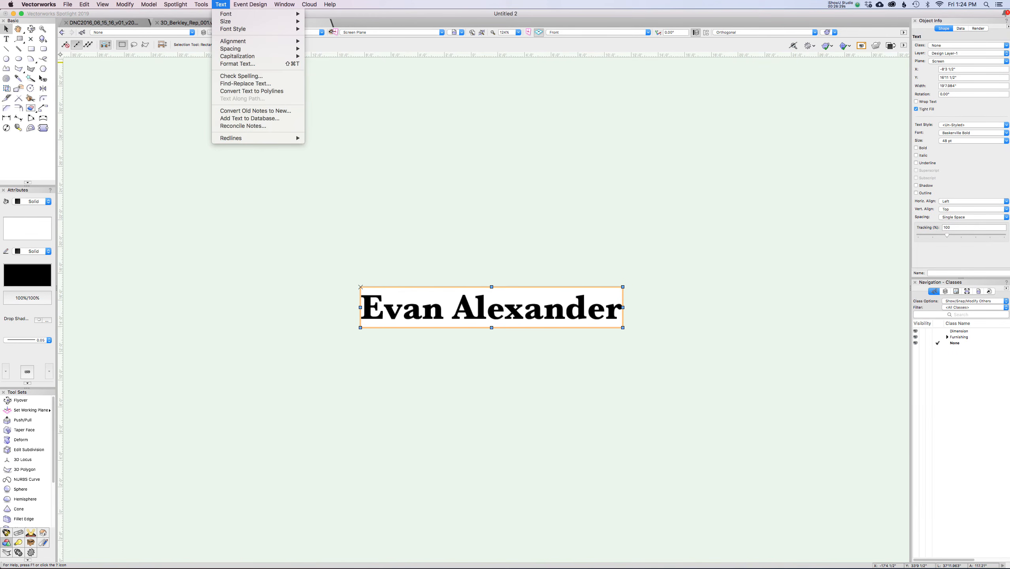
click(276, 91)
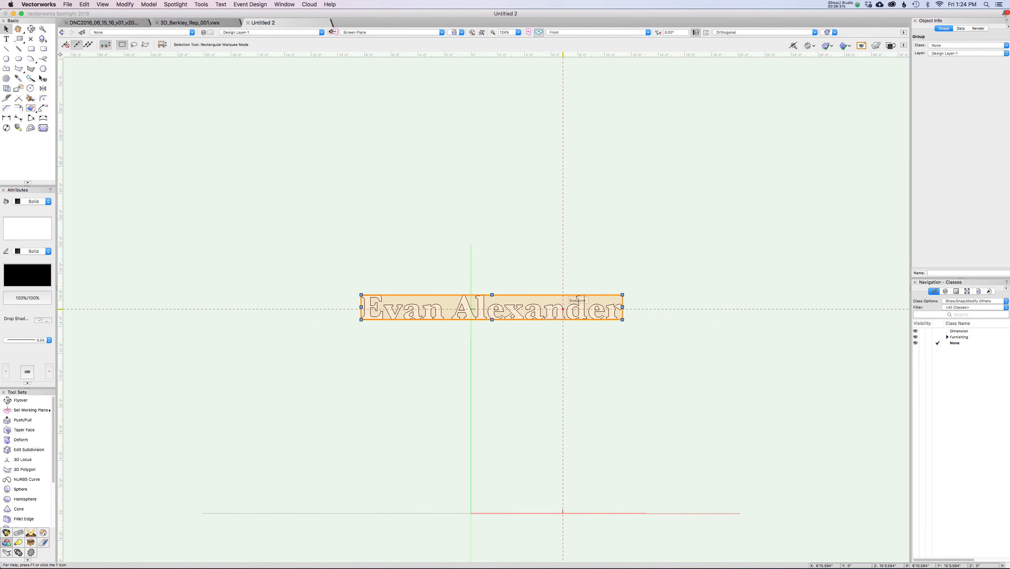
key(super+e)
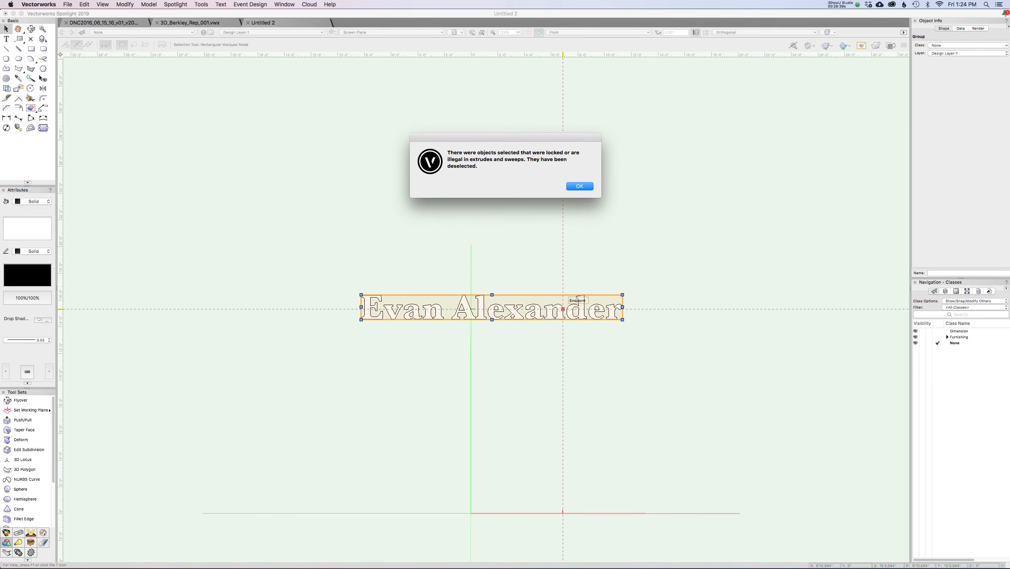
key(Return)
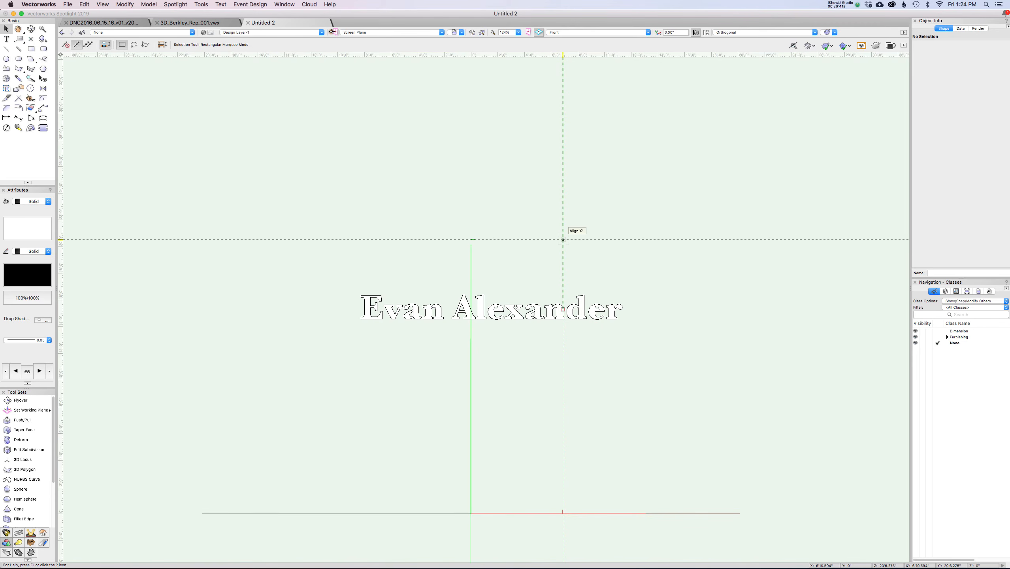
Ungroup the converted name into individual letter outlines and select the first letter by itself
drag(316, 249, 696, 401)
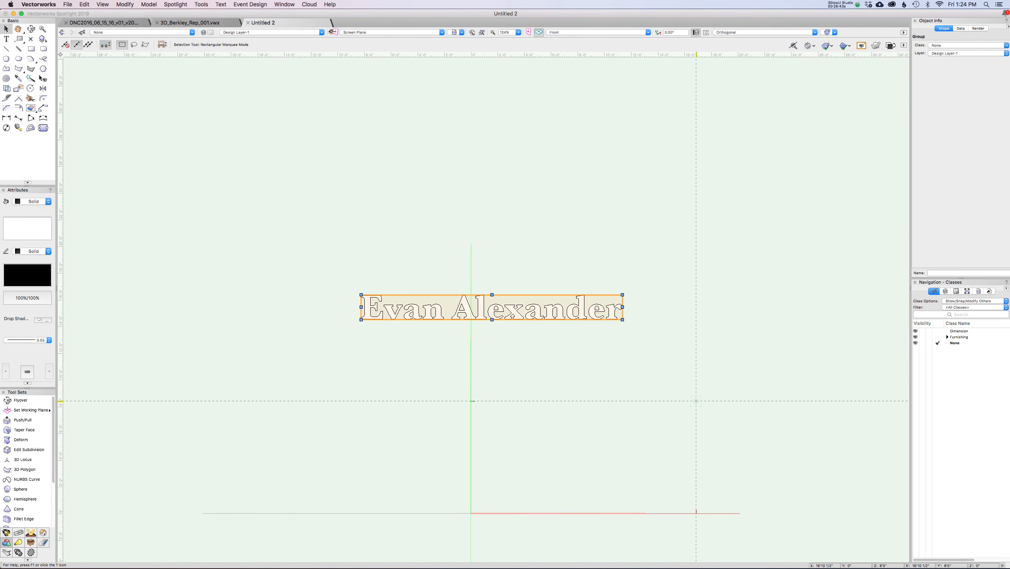
key(super+u)
scroll(417, 331, up, 2)
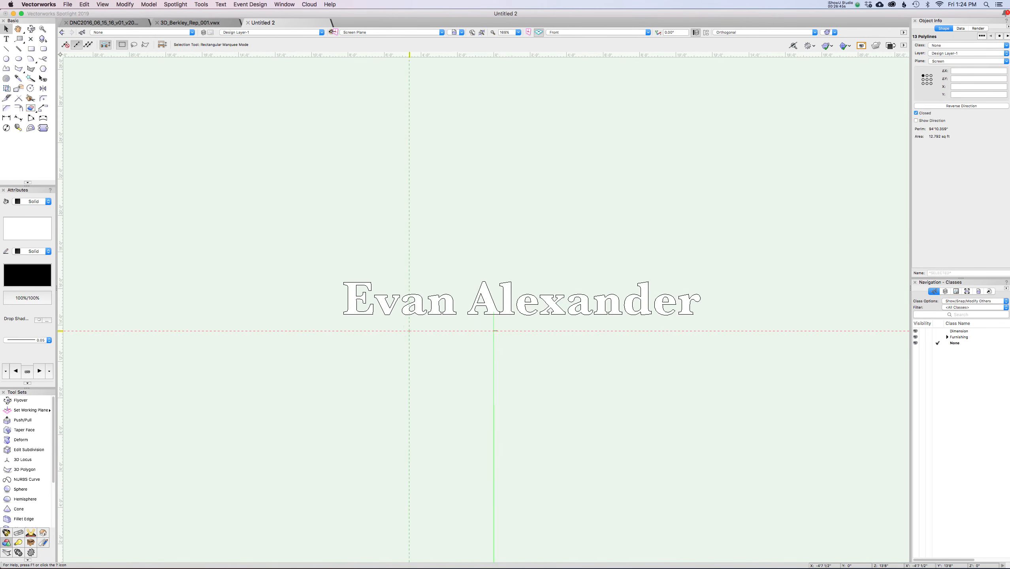
click(392, 251)
click(362, 283)
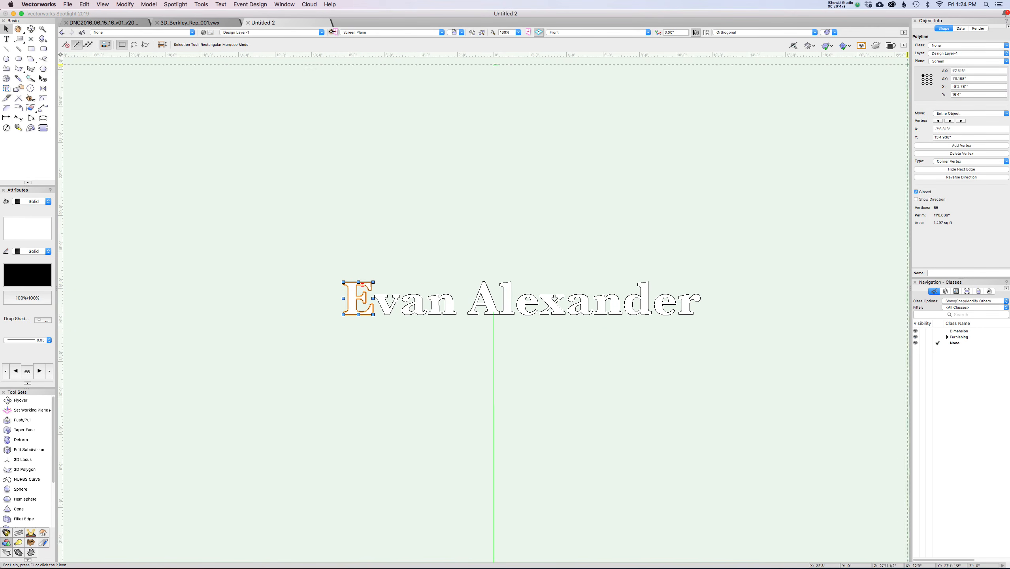
Extrude all of the name's letter outlines together by 4'
drag(308, 231, 729, 413)
key(super+e)
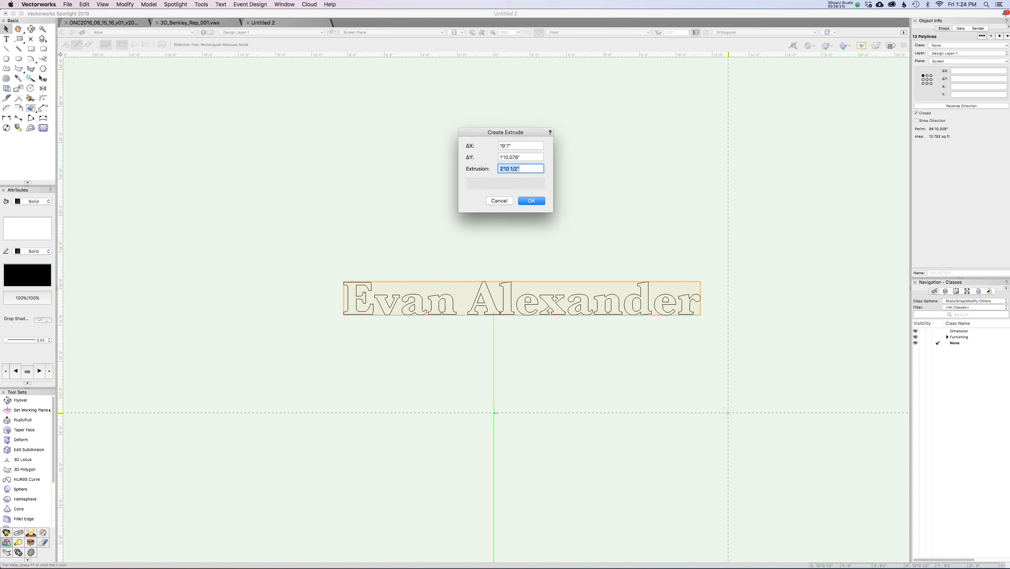
text(4')
key(Return)
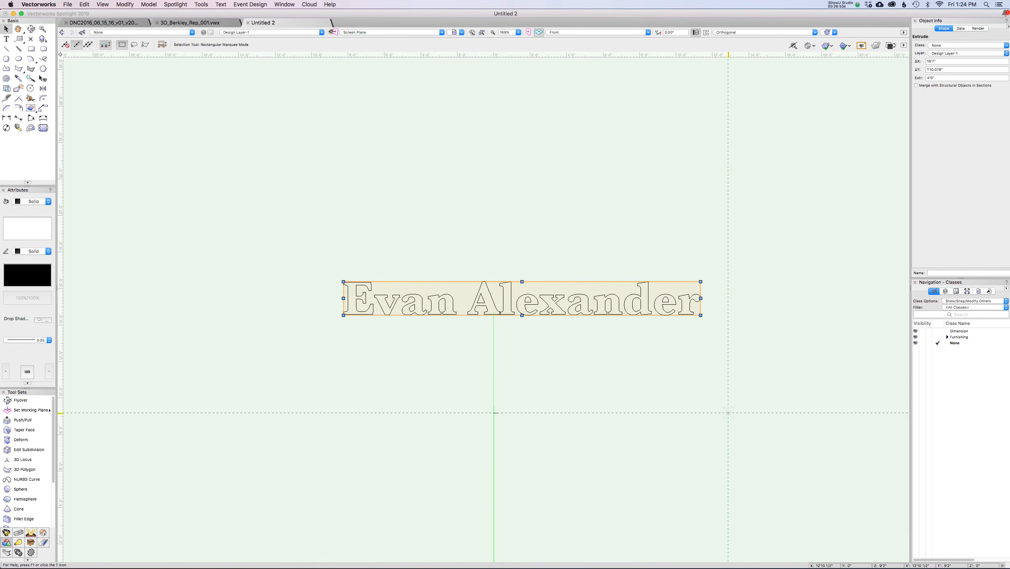
Render the extruded name as shaded solids in OpenGL and inspect its depth from an angled 3D view
mouse_move(566, 299)
mouse_down()
mouse_move(528, 327)
mouse_move(508, 365)
mouse_up()
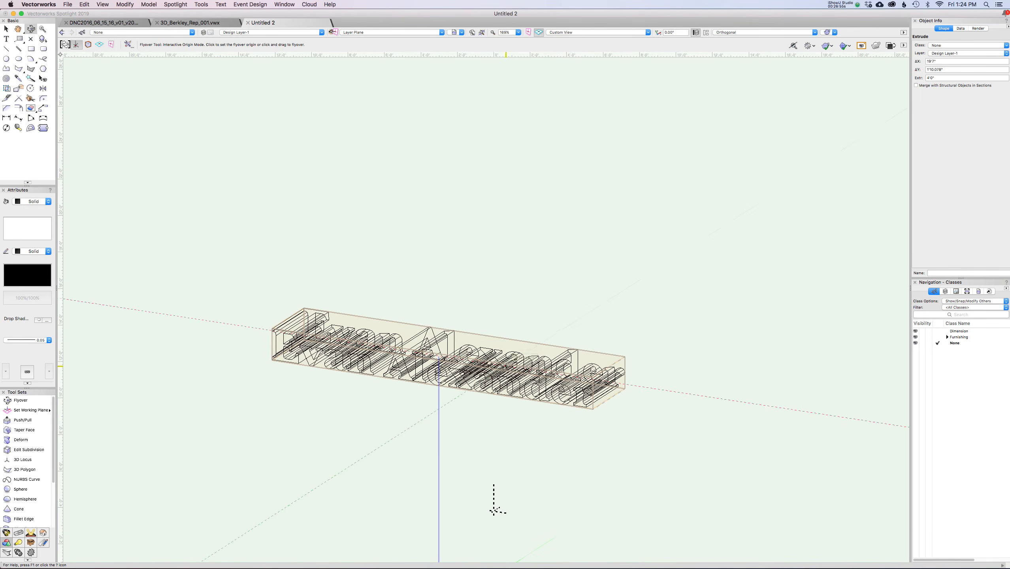
key(super+shift+g)
middle_drag(403, 362, 440, 262)
scroll(439, 262, up, 4)
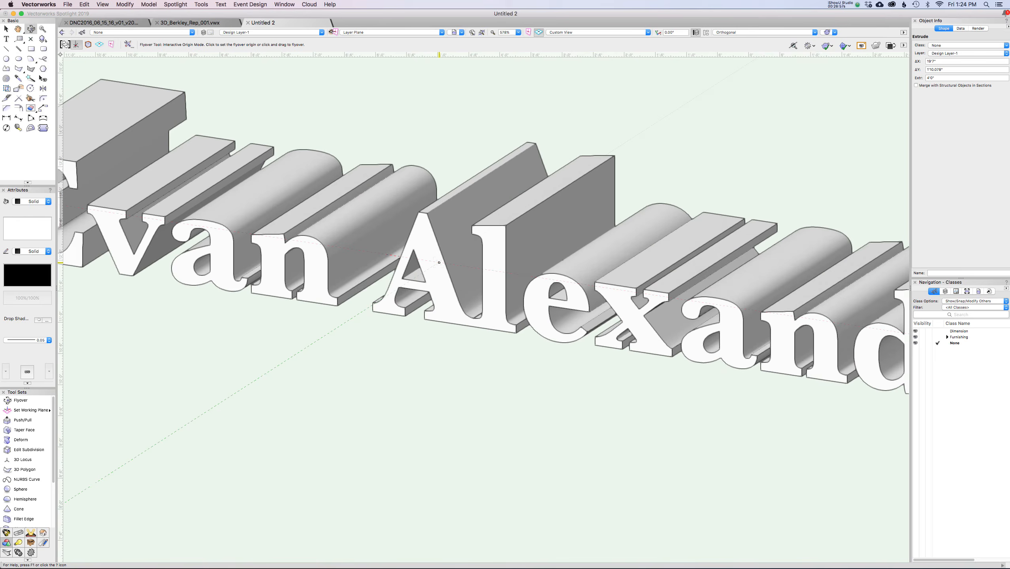
scroll(439, 262, down, 3)
drag(509, 259, 457, 309)
key(x)
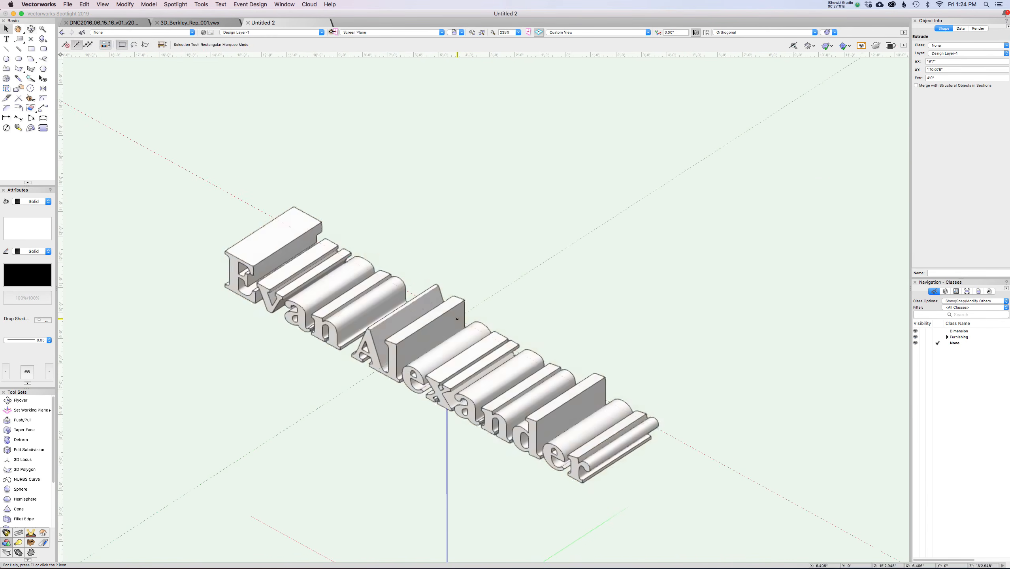
Set the name's extrusion depth to 1'
scroll(457, 319, down, 1)
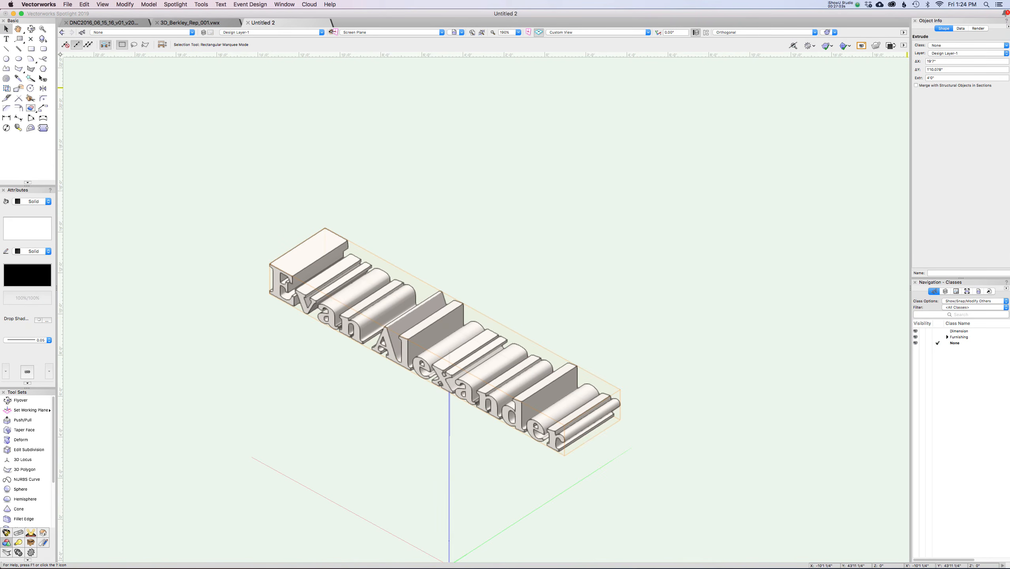
double_click(933, 78)
text(1)
key(Return)
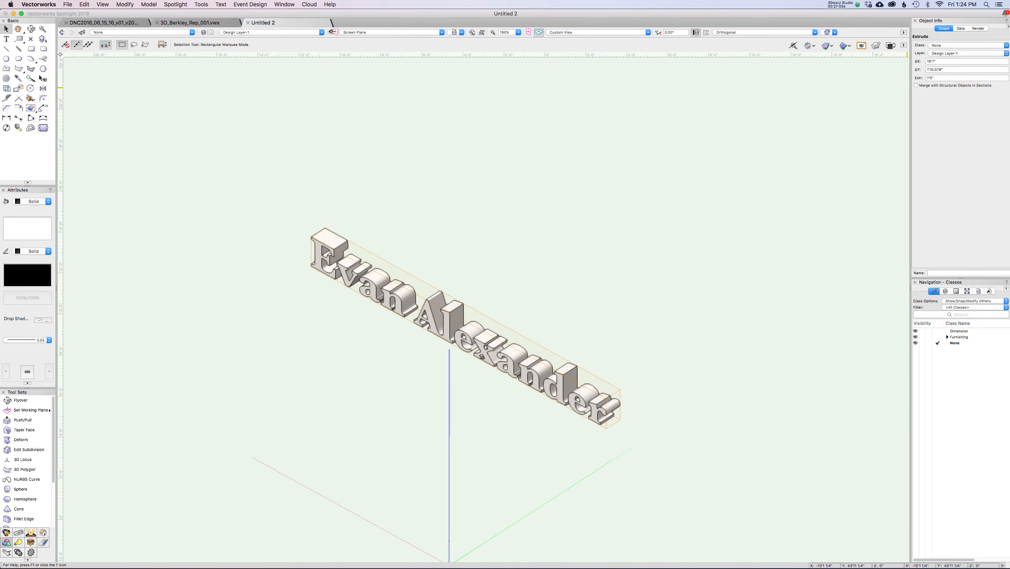
Delete the extruded name in Top/Plan view
scroll(475, 355, up, 2)
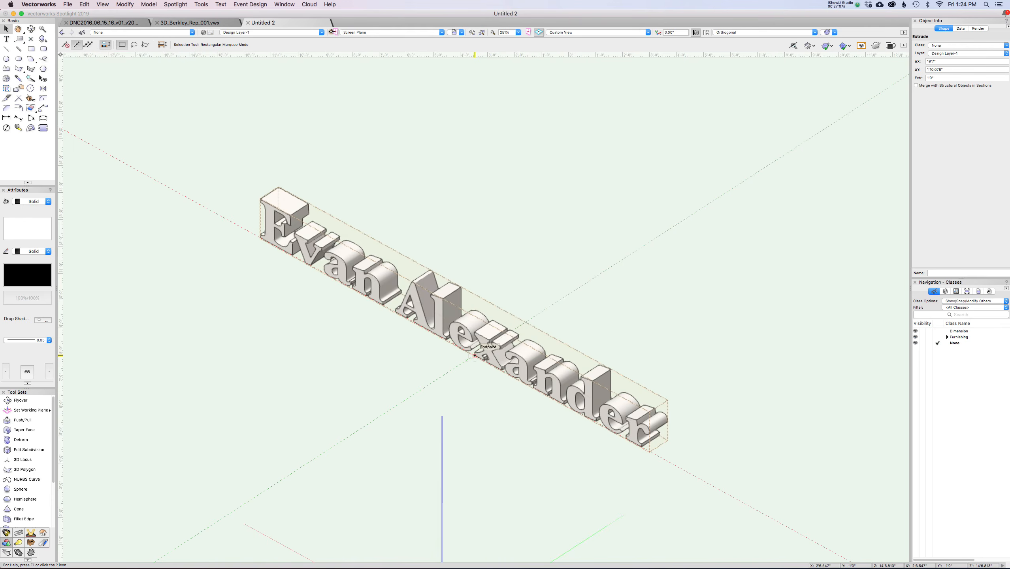
key(super+5)
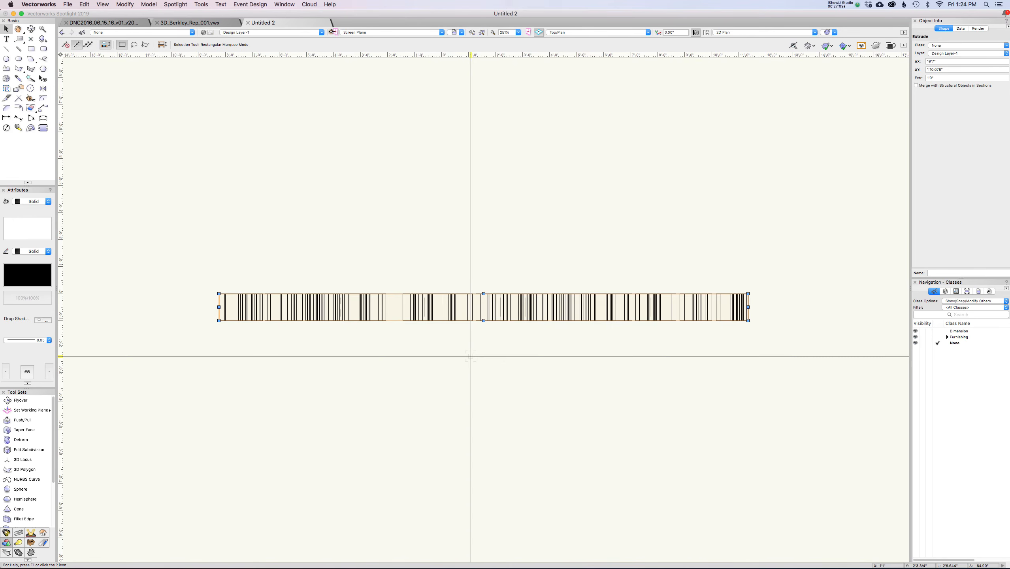
key(Delete)
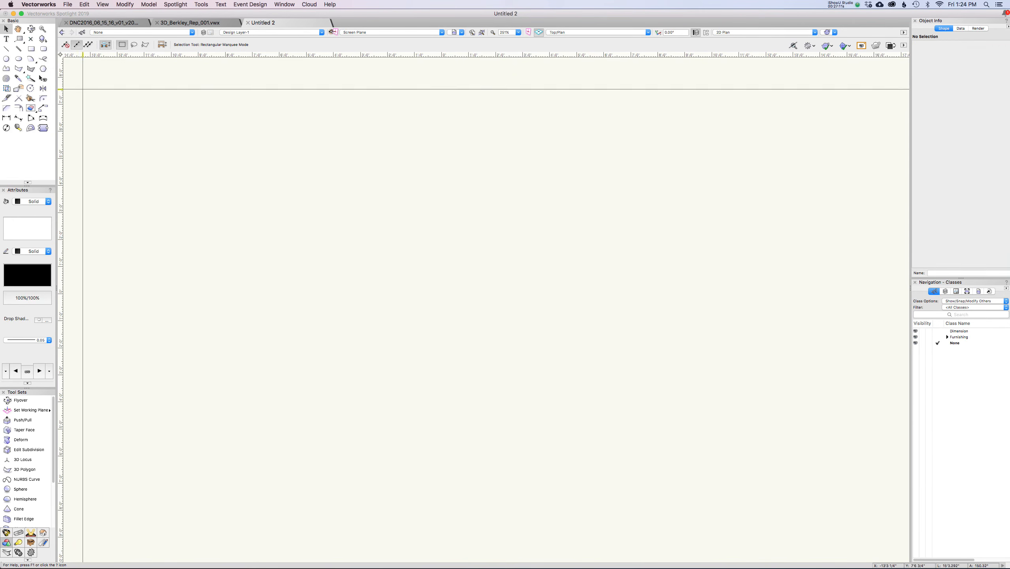
Place a new text object reading "sdfgsdfgsdfgsdfgsdfg" in the empty drawing area
key(1)
click(384, 270)
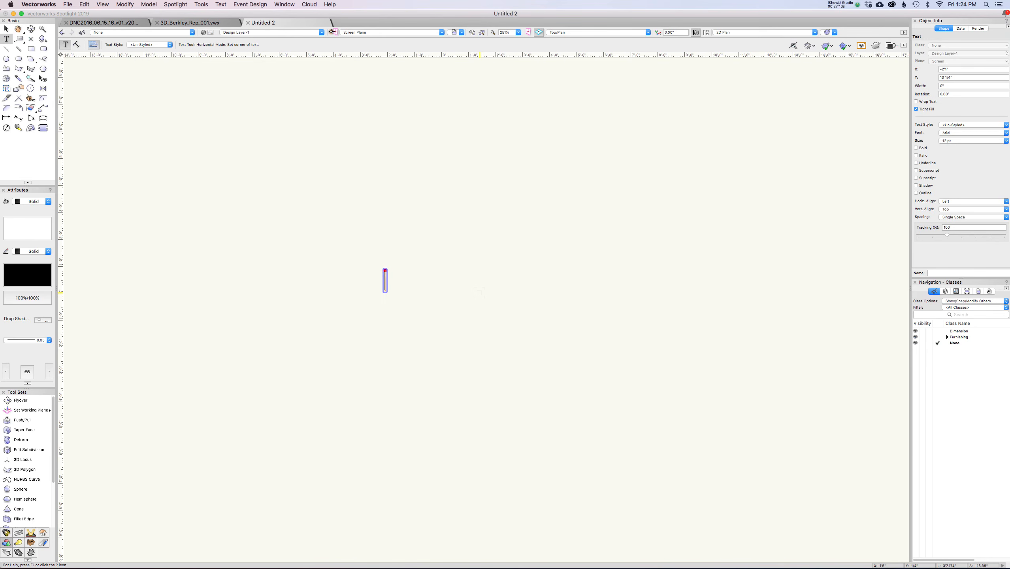
text(sdfgsdfgsdfgsdfgsdfg)
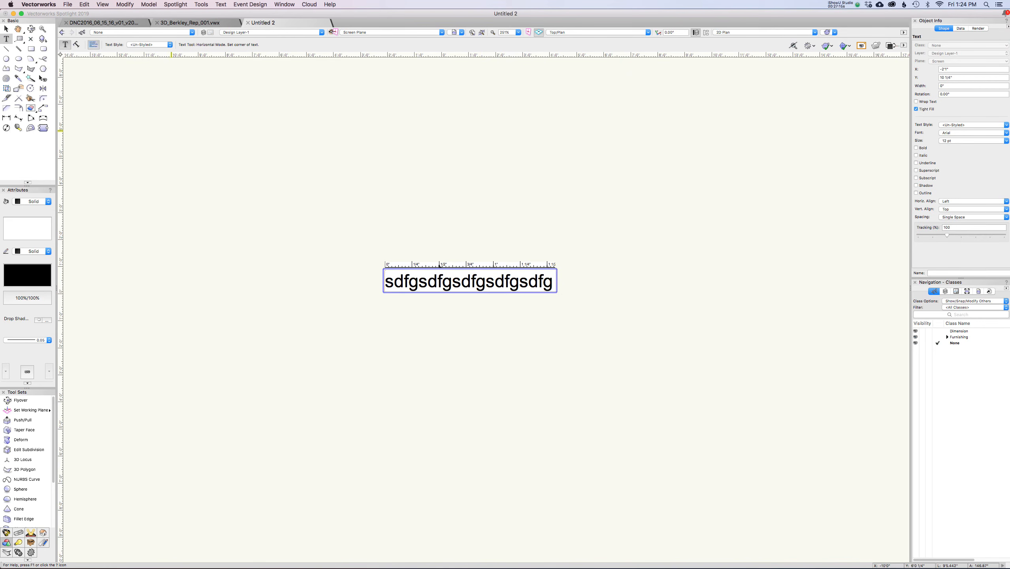
click(5, 29)
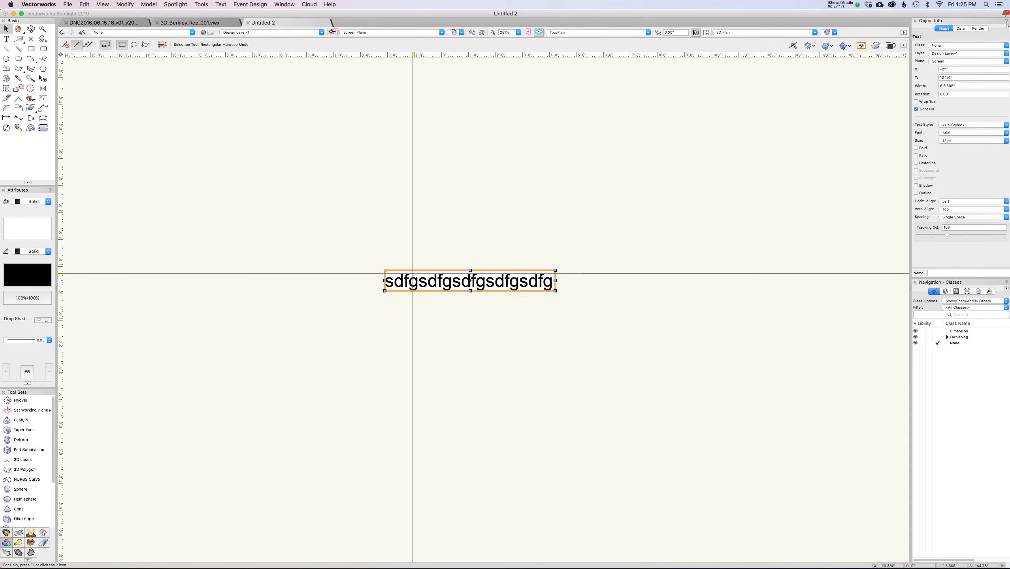
Set the fill of the new sample text to None
click(34, 201)
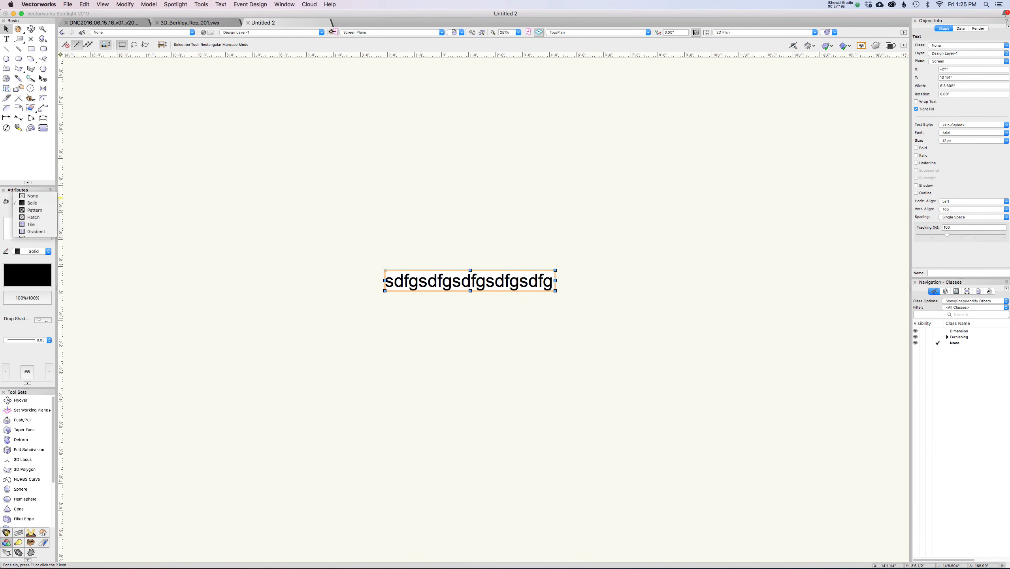
click(28, 193)
scroll(385, 271, up, 10)
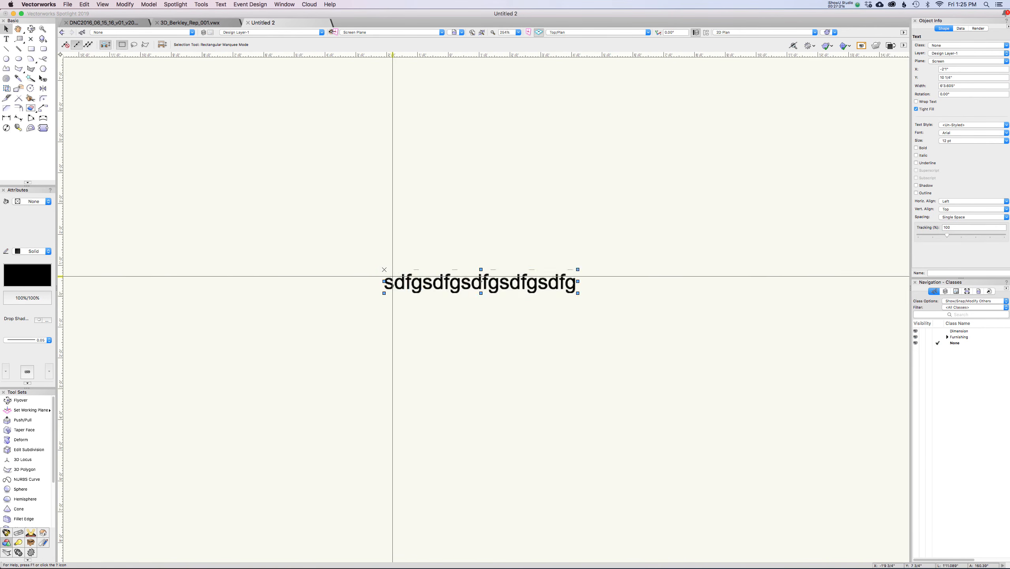
scroll(392, 270, down, 4)
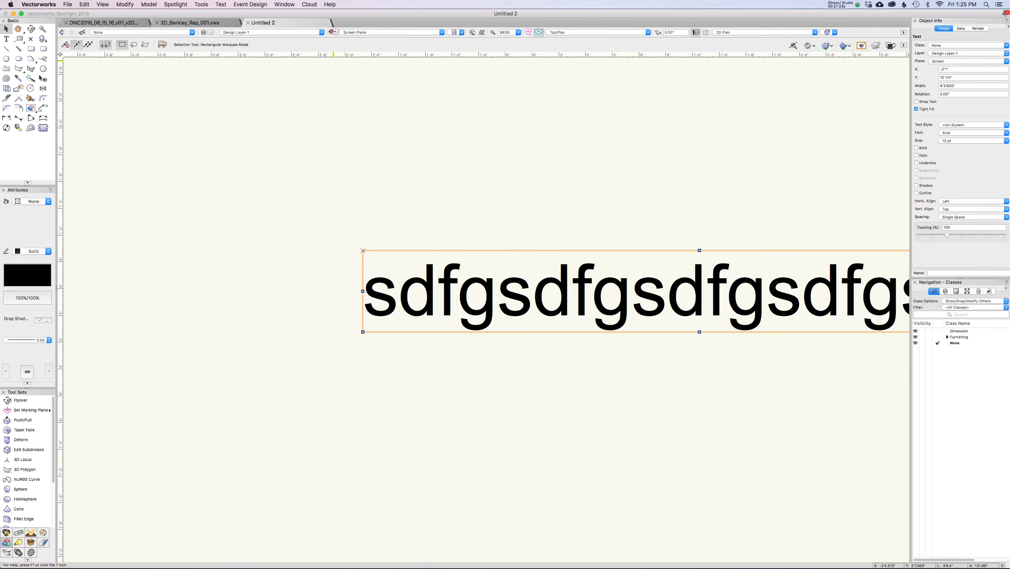
Convert the sample text to polylines and ungroup it into separate letter outlines
click(221, 5)
mouse_move(239, 21)
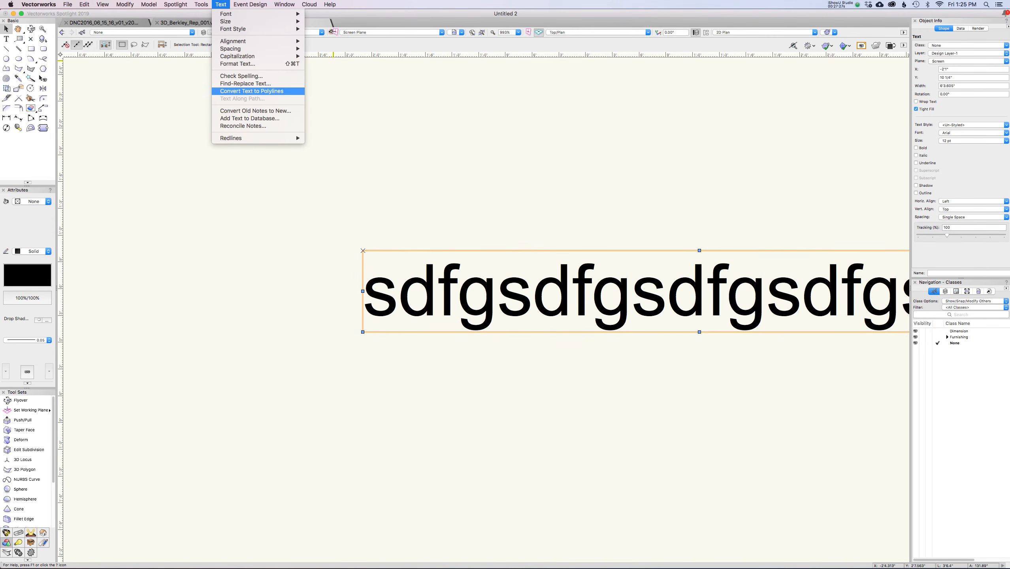
click(252, 91)
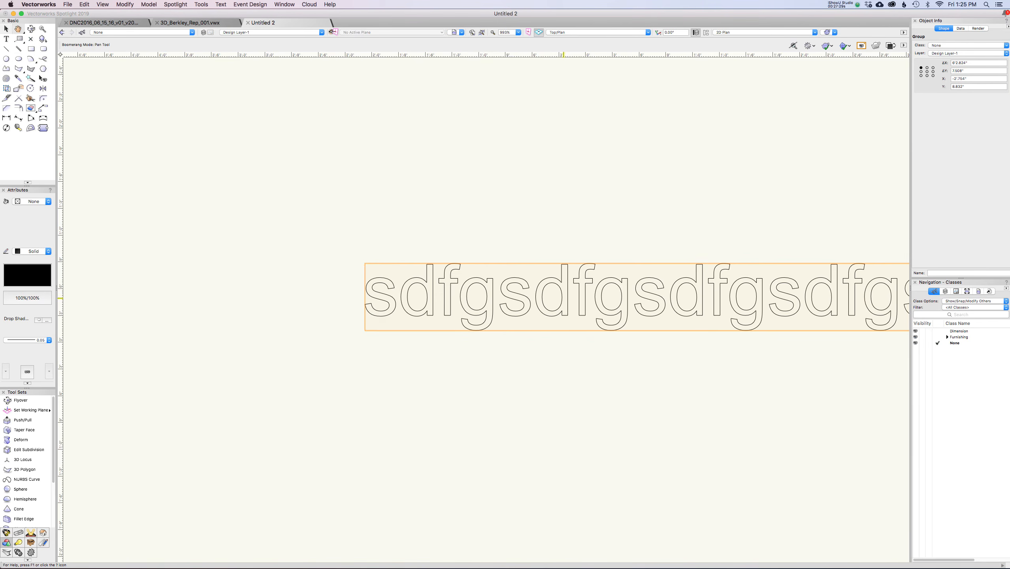
drag(563, 297, 394, 271)
key(super+u)
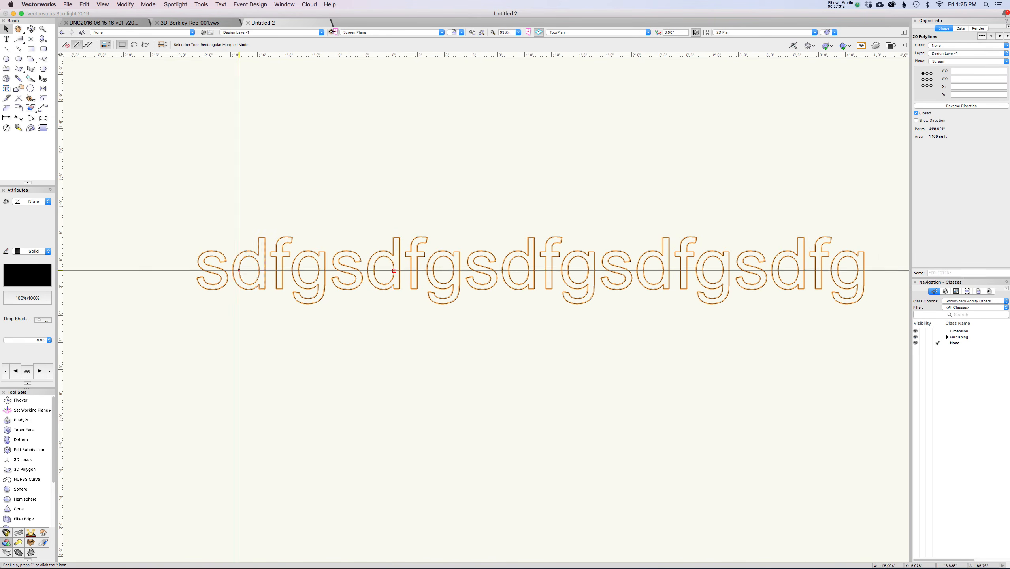
Select the outline of the first letter "s" up close to examine its shape and fill
scroll(208, 251, up, 5)
click(210, 247)
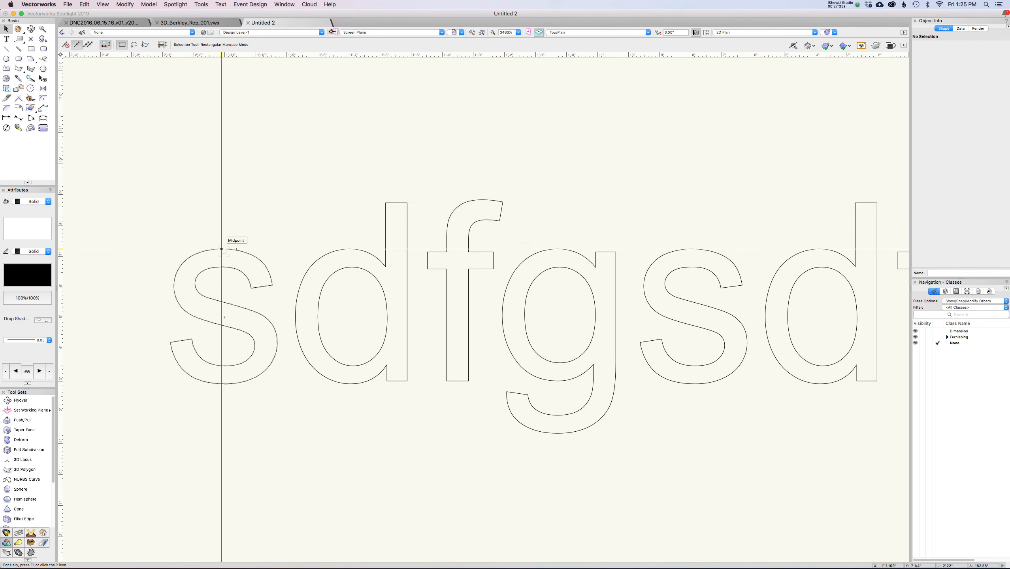
click(222, 249)
click(222, 249)
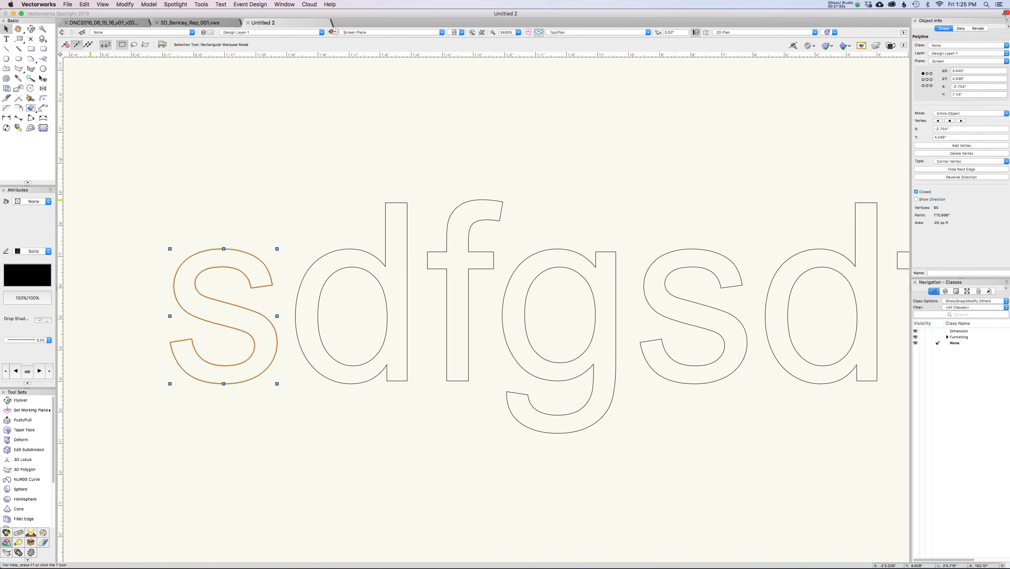
Extrude all of the sample text's letter outlines together by 4'0"
scroll(321, 220, down, 10)
key(super+a)
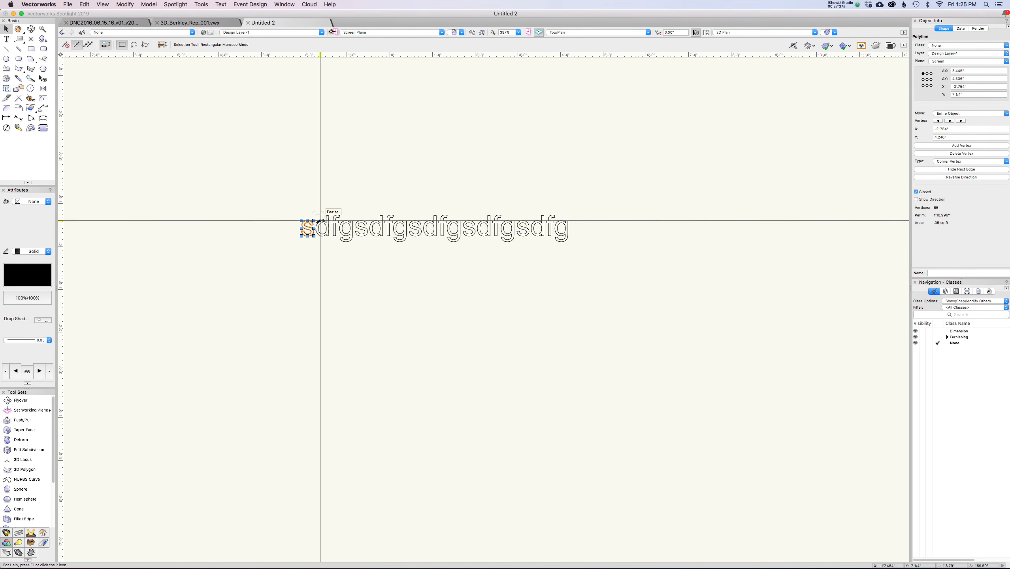
key(super+e)
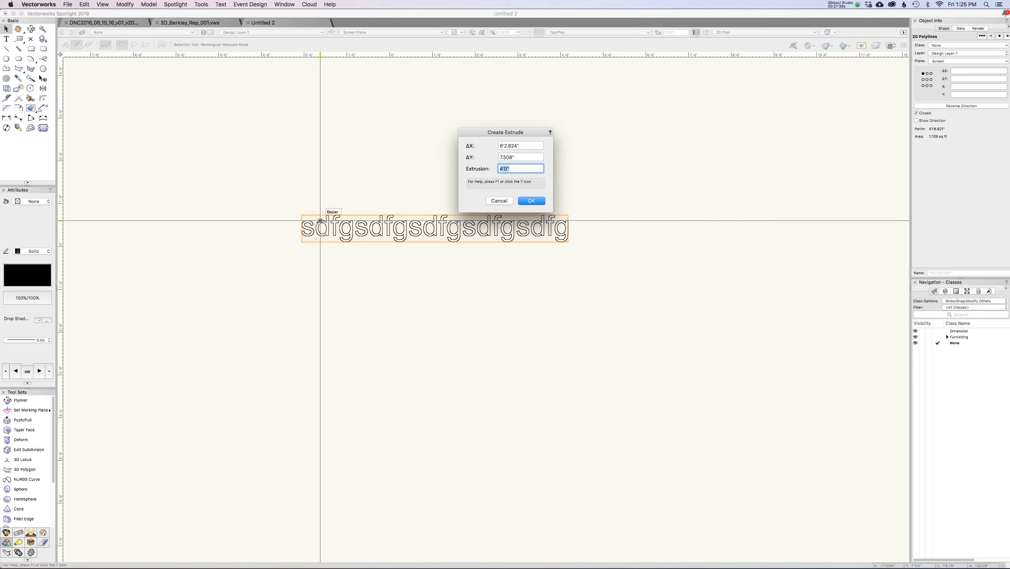
click(531, 200)
Change the extruded sample text's fill to Solid while viewing it from an angled 3D view
key(shift+c)
drag(527, 231, 454, 251)
scroll(266, 188, up, 8)
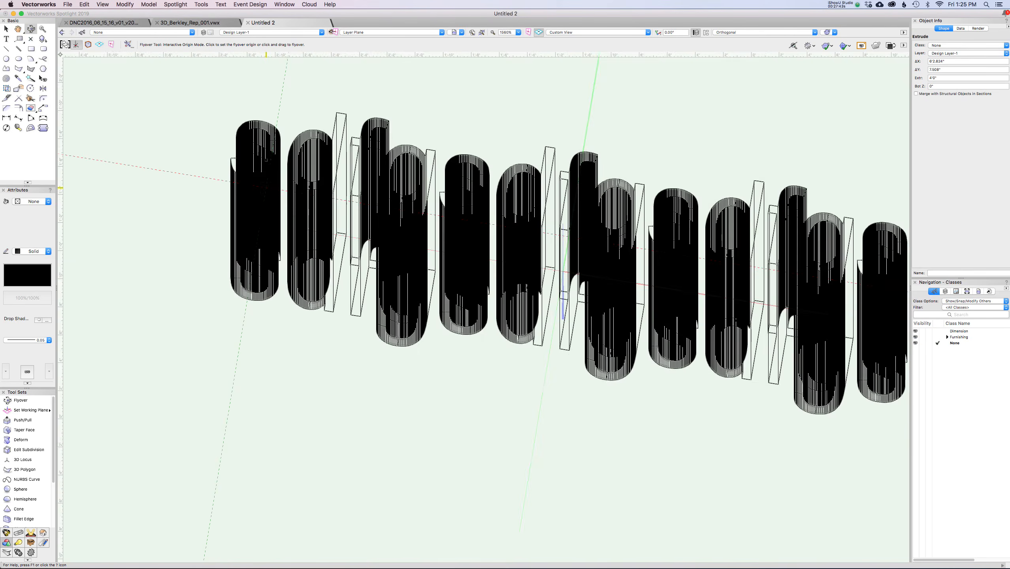
drag(274, 276, 415, 205)
key(Return)
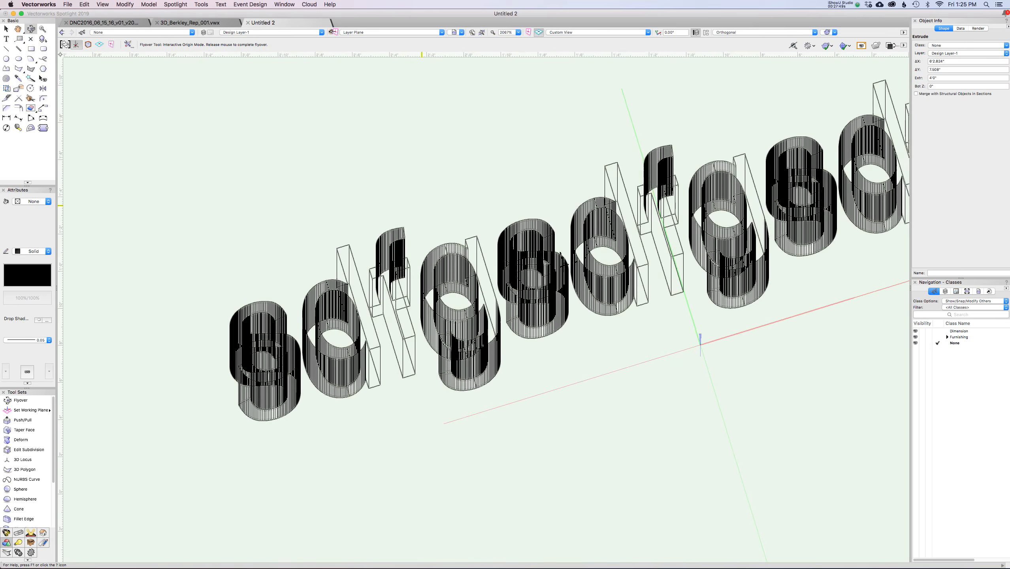
click(34, 202)
click(33, 208)
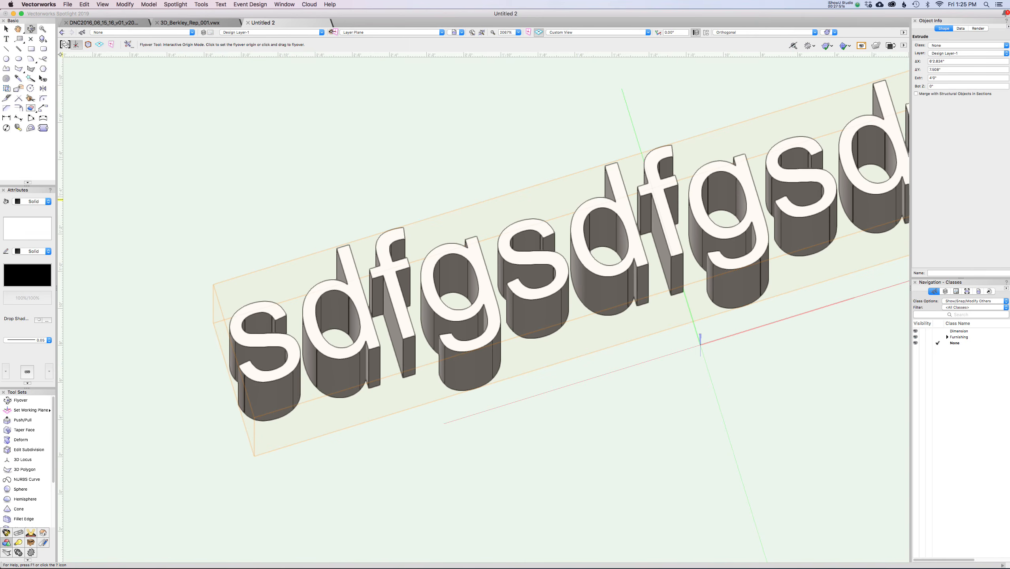
scroll(557, 282, down, 8)
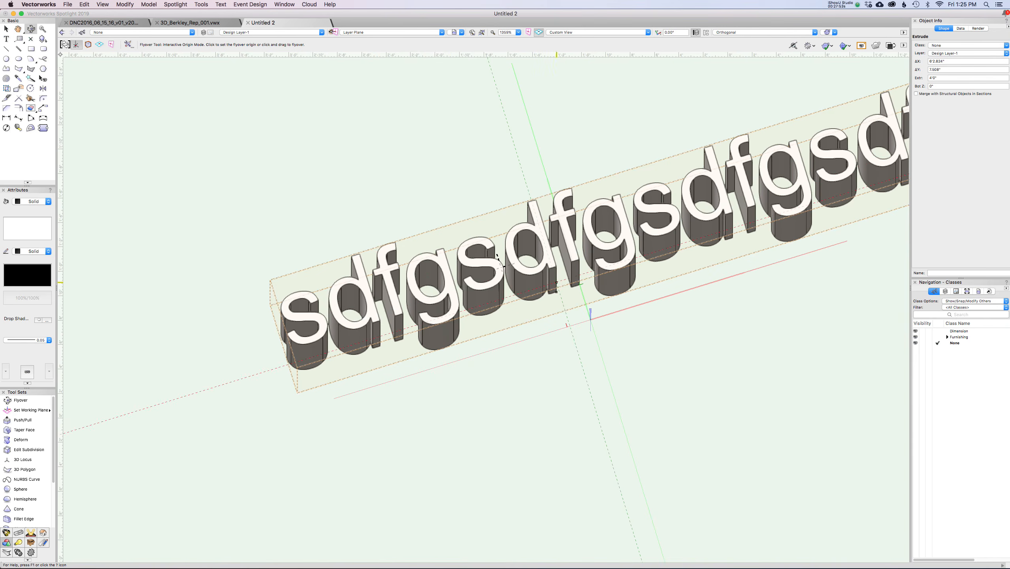
Return to the Top/Plan view and draw a rectangle above and to the left of the extruded text
middle_drag(558, 282, 465, 297)
key(super+5)
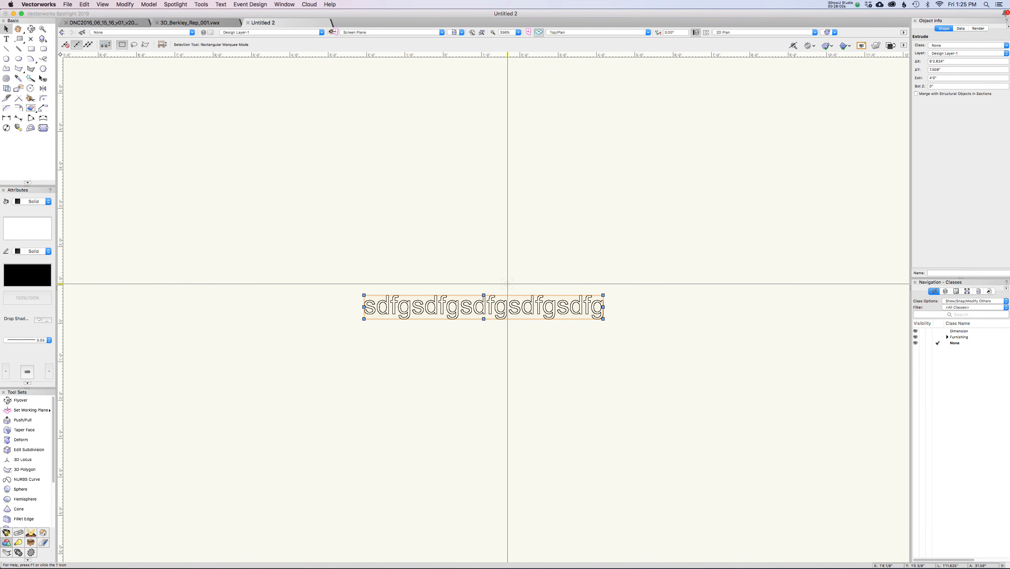
scroll(509, 275, down, 3)
middle_drag(517, 265, 438, 247)
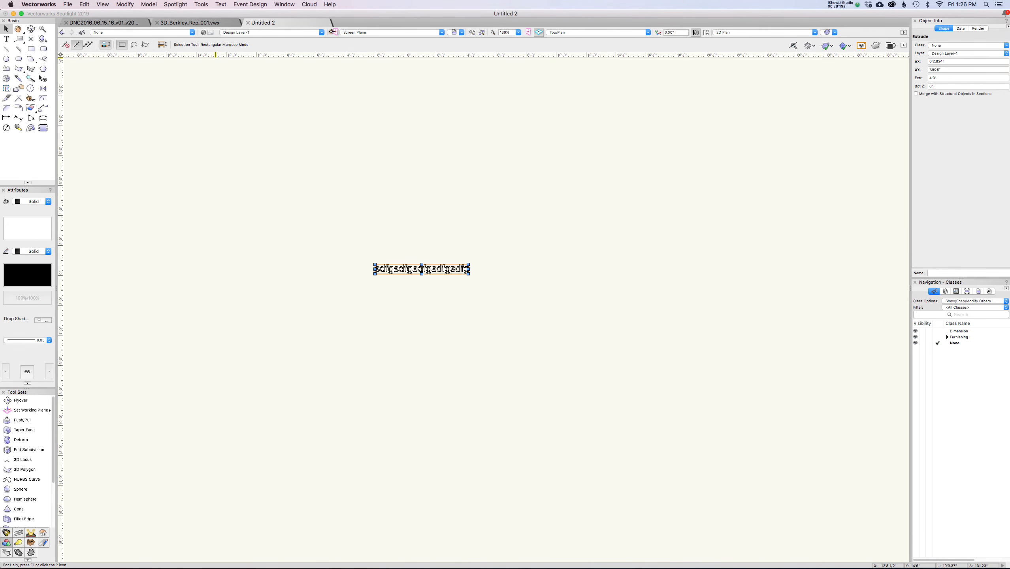
key(4)
click(272, 151)
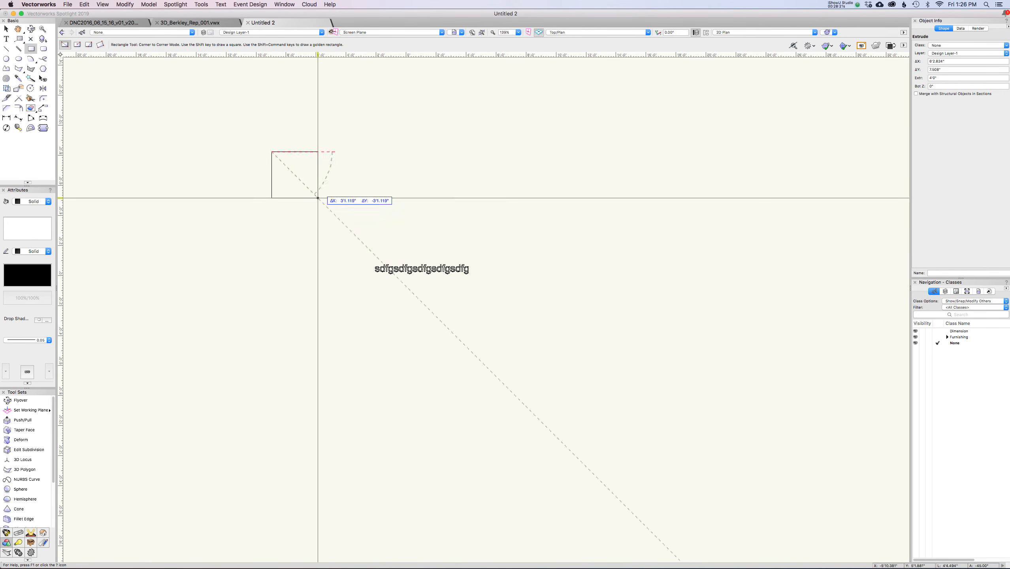
click(355, 220)
Draw a square about 5'11" wide to the right of the text and extrude it 4'0"
click(561, 219)
click(650, 307)
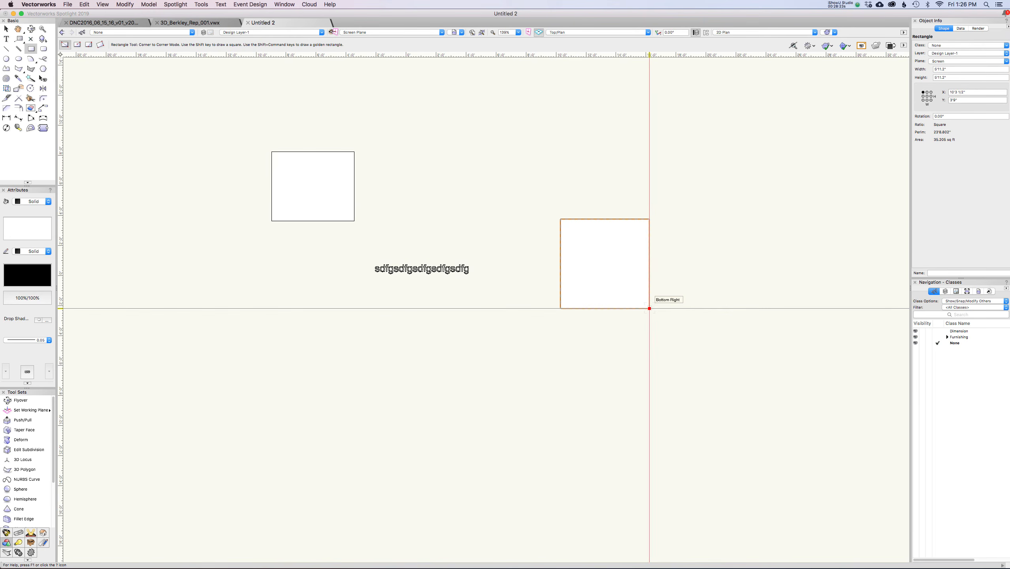
key(super+e)
key(Return)
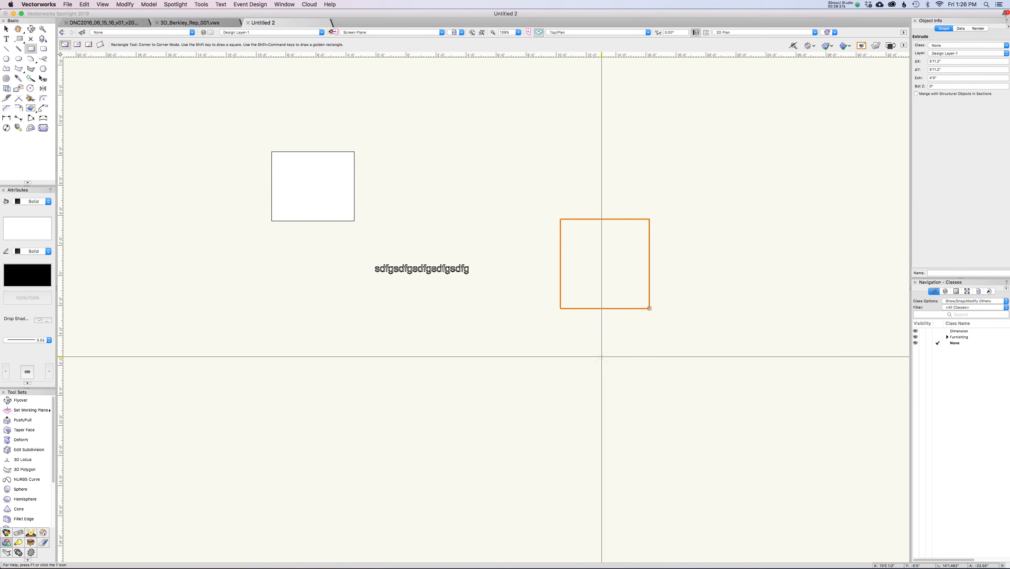
key(x)
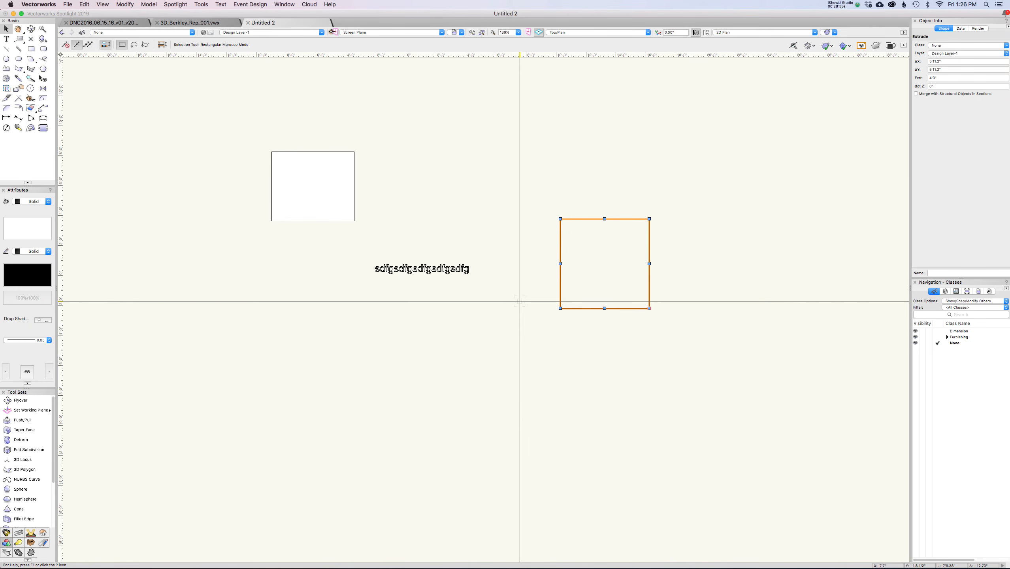
Draw a square about 4'3" wide overlapping the lower-right corner of the flat rectangle, starting from the rectangle's center
key(4)
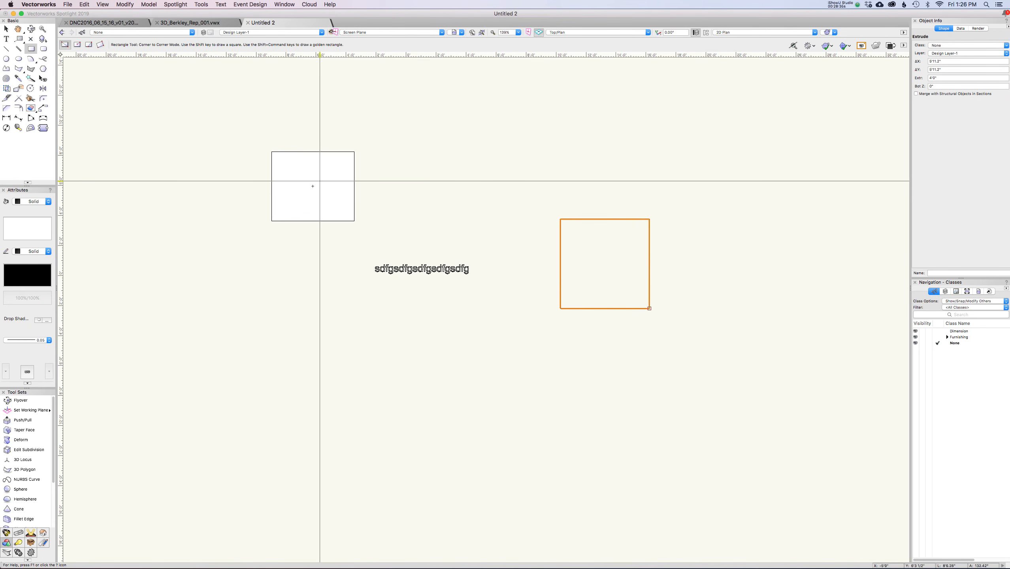
drag(313, 186, 377, 250)
key(x)
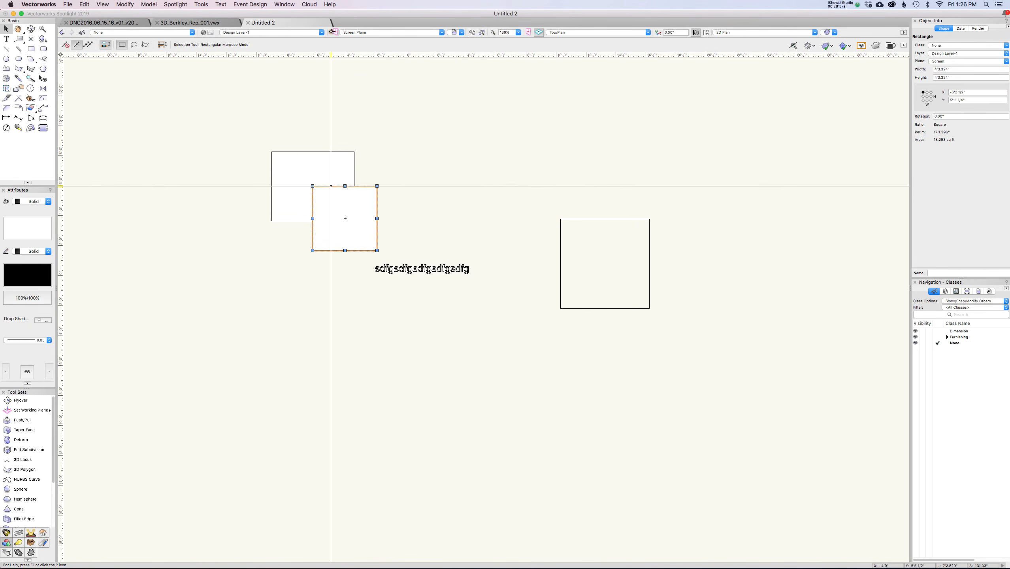
Cut the overlapping square out of the rectangle with Clip Surface and delete the cutting square
shift+click(331, 181)
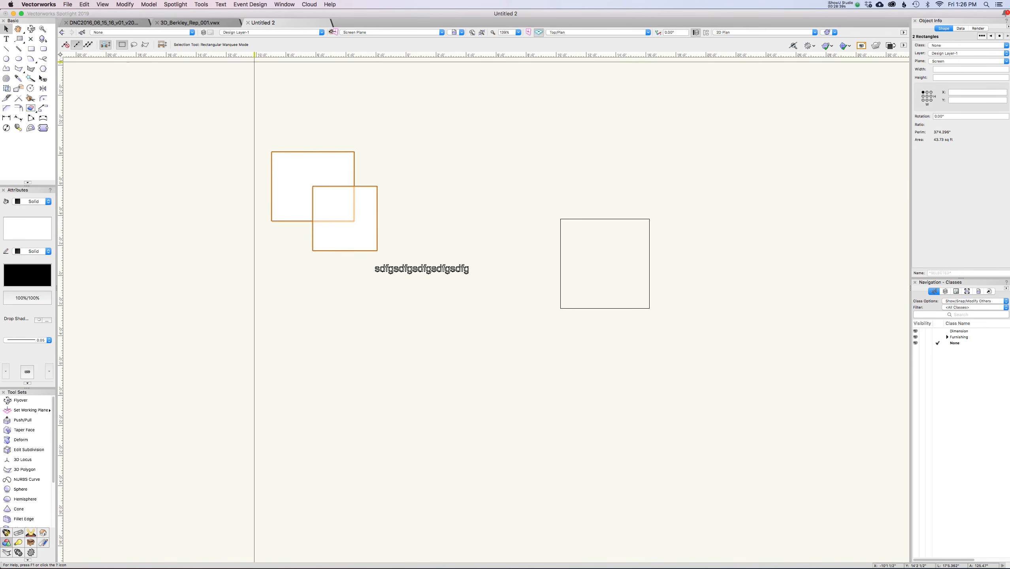
click(125, 4)
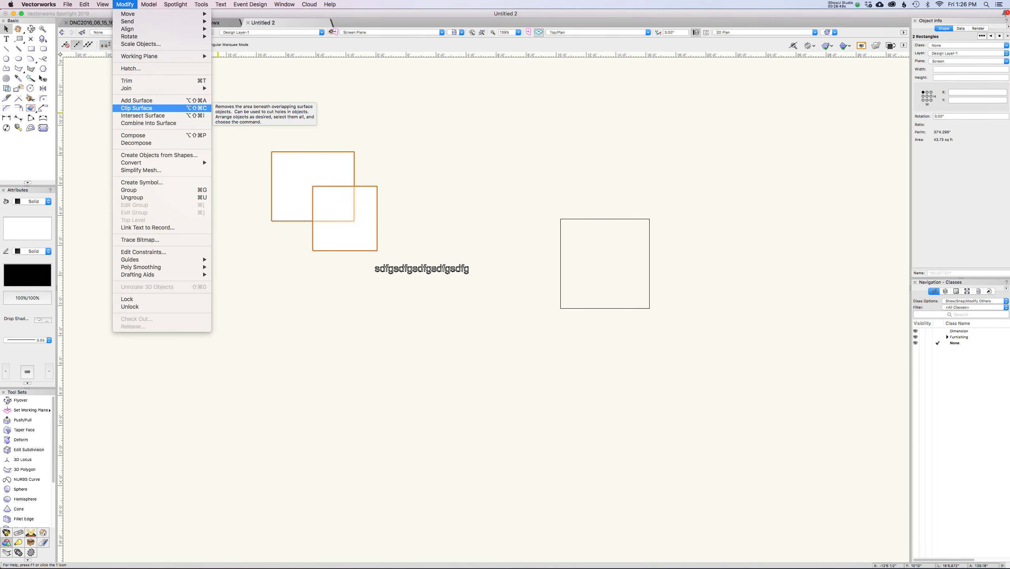
right_click(342, 173)
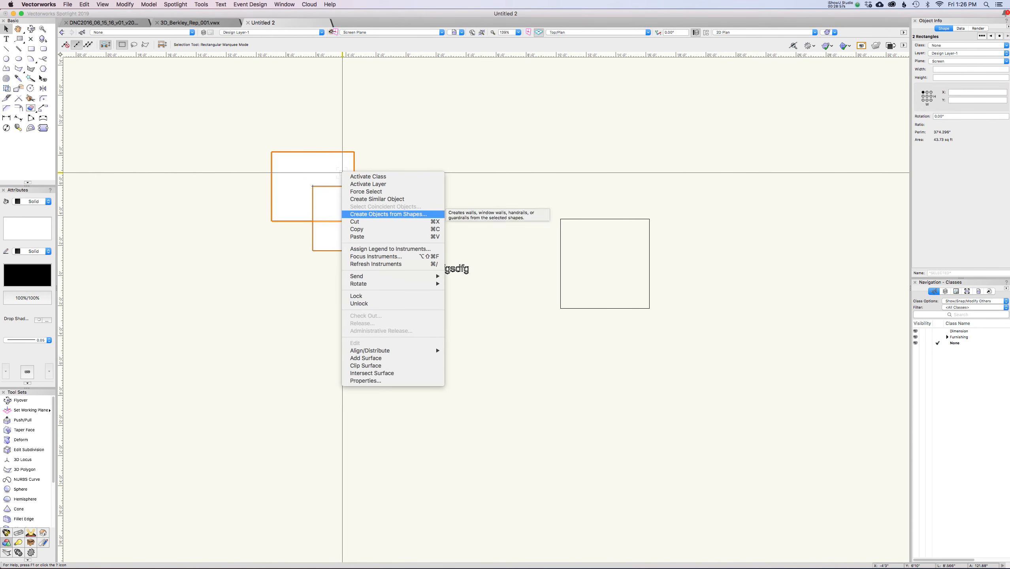
mouse_move(374, 283)
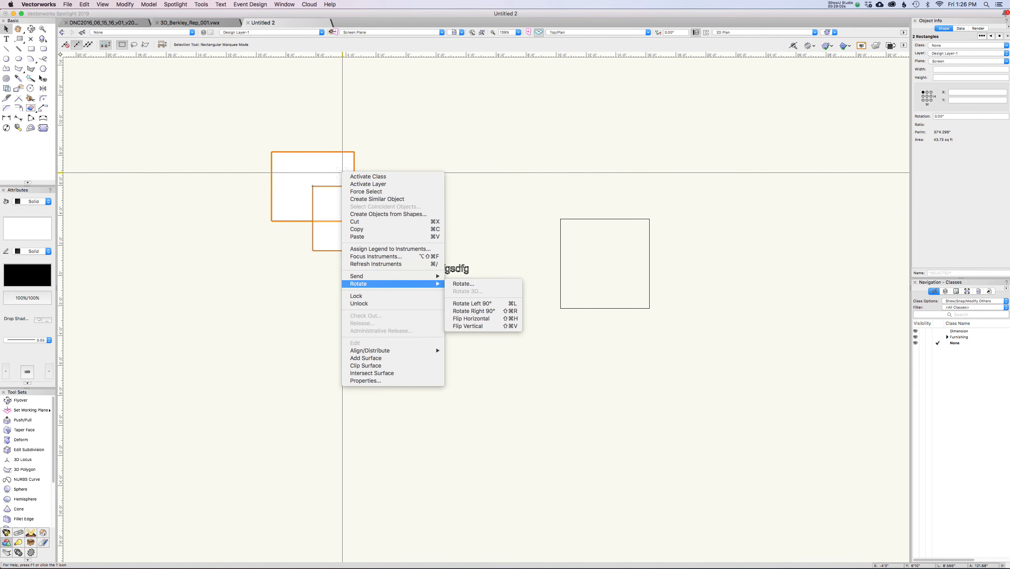
click(368, 365)
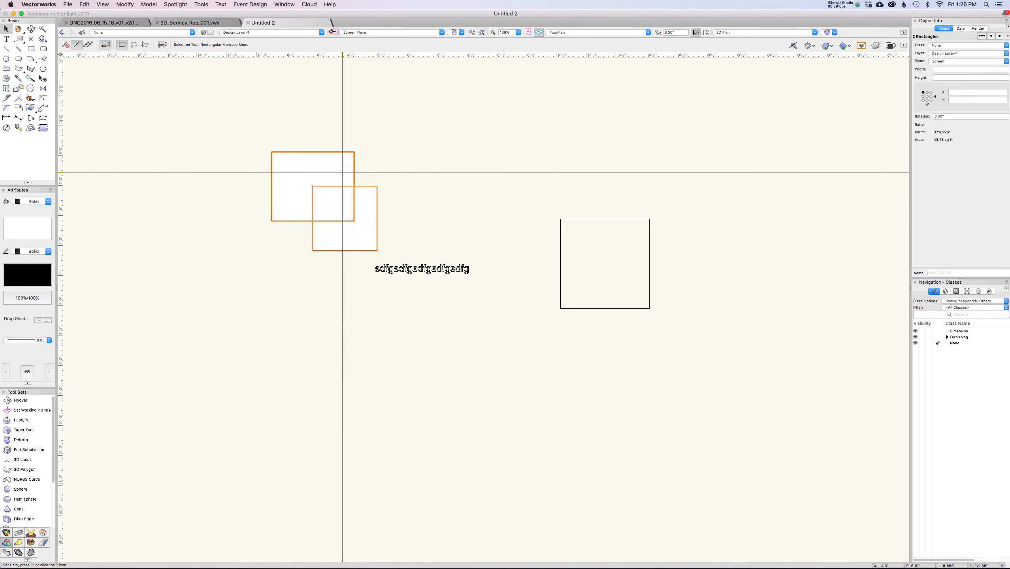
key(Delete)
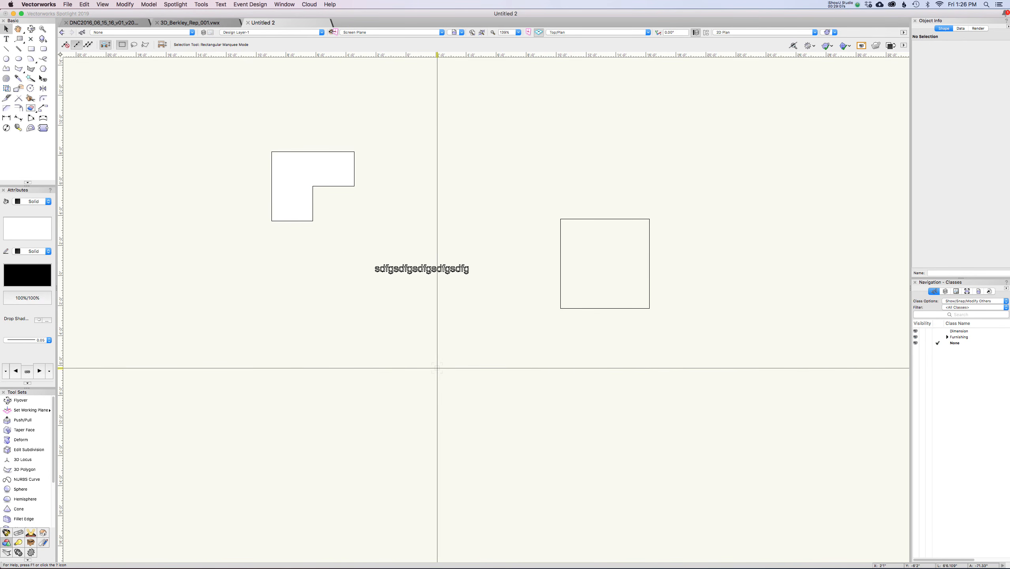
Duplicate the extruded square, offset the copy up and to the right so they overlap, and merge both with Add Solids
click(573, 219)
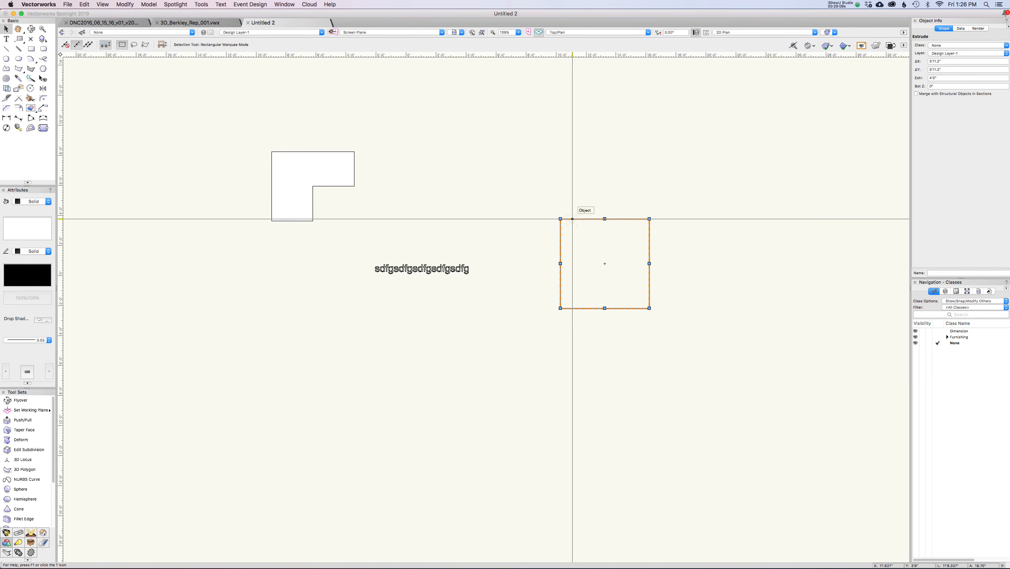
key(super+d)
drag(572, 219, 609, 182)
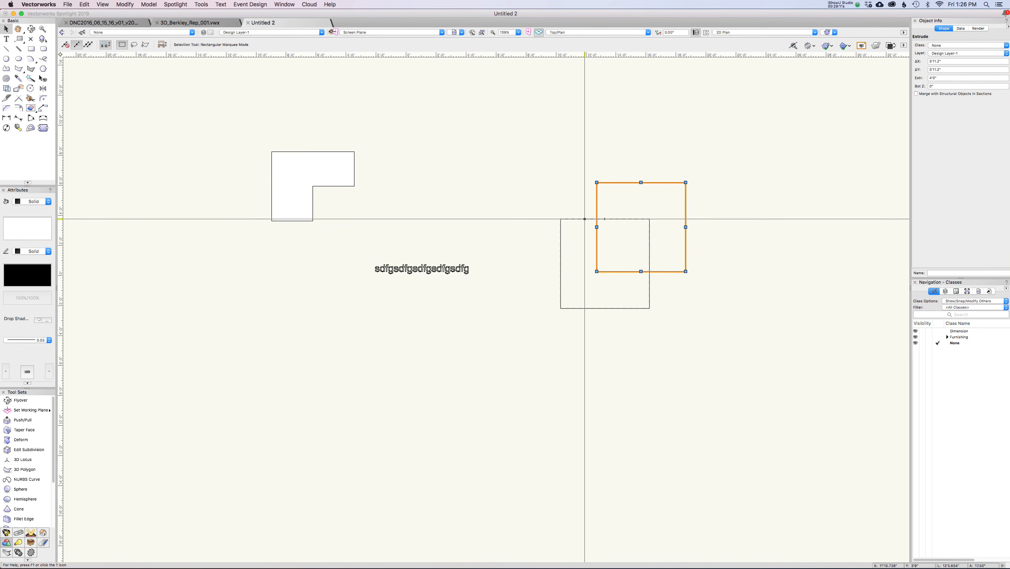
shift+click(585, 219)
right_click(582, 218)
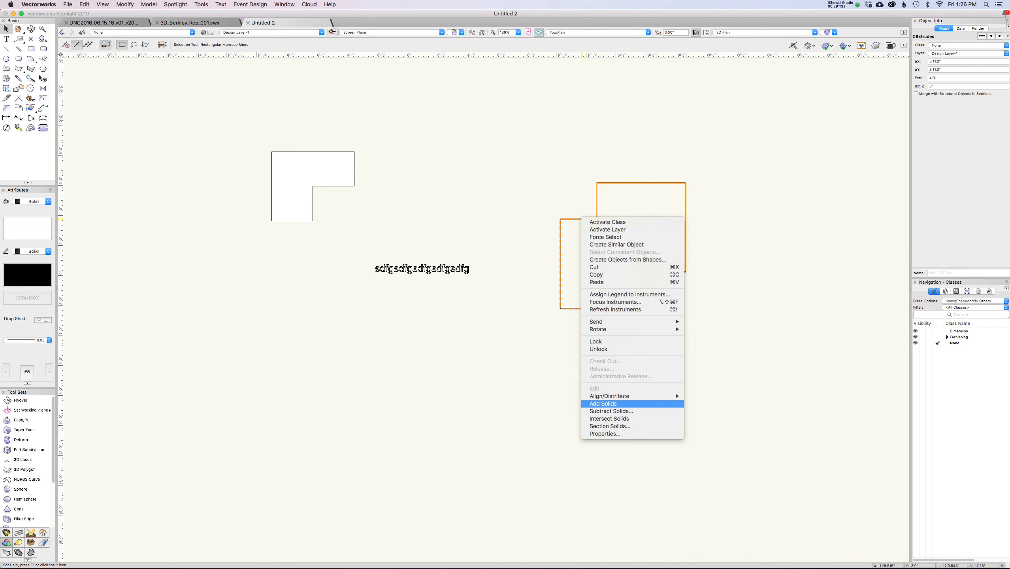
click(609, 403)
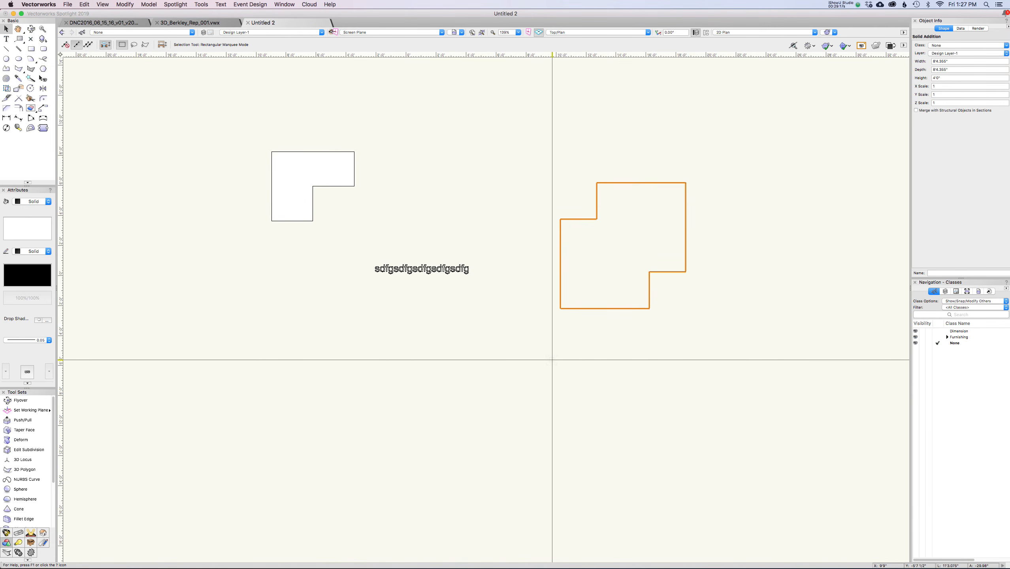
Examine which context commands are available for the merged solid
scroll(553, 359, right, 3)
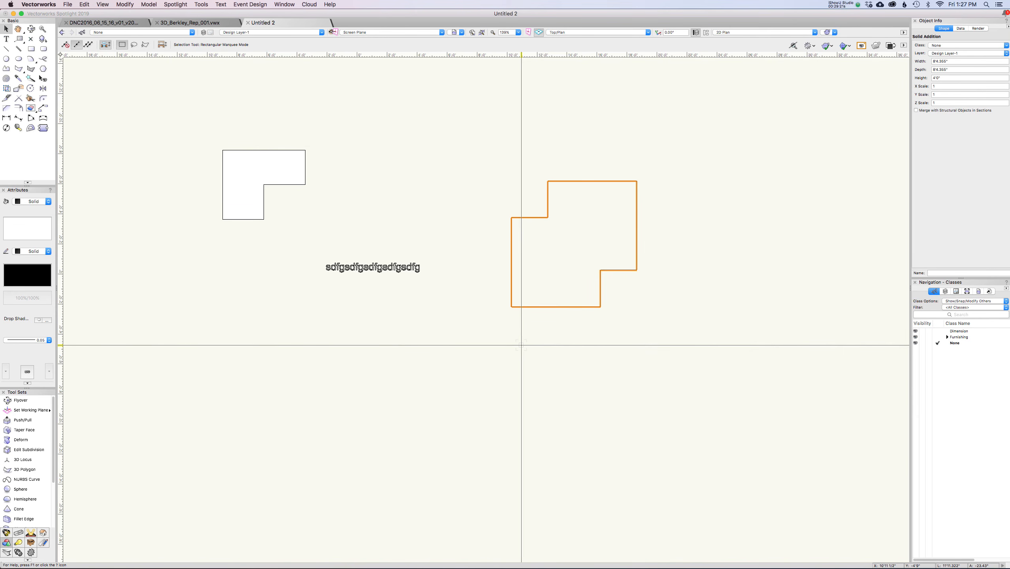
right_click(512, 229)
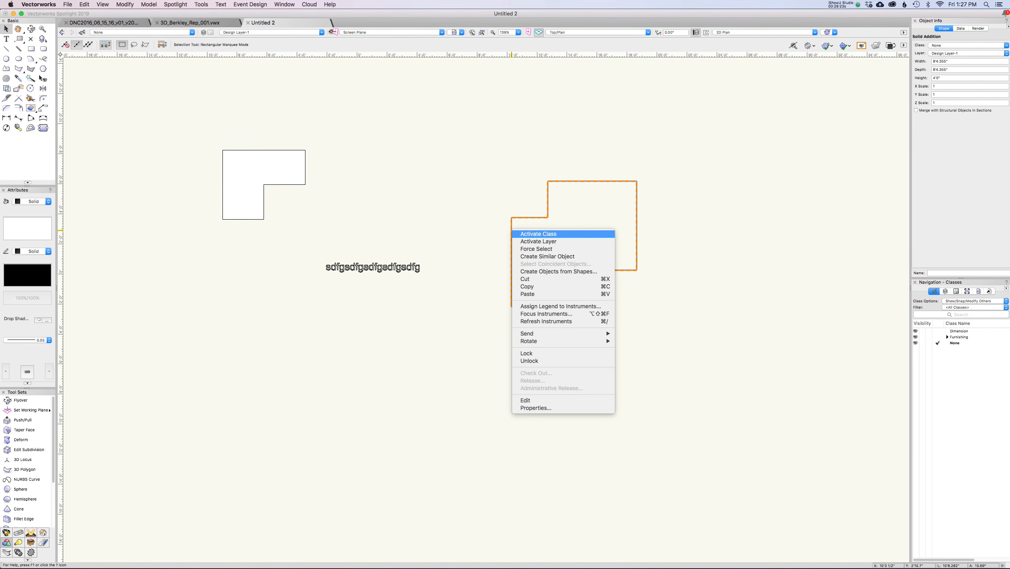
click(516, 219)
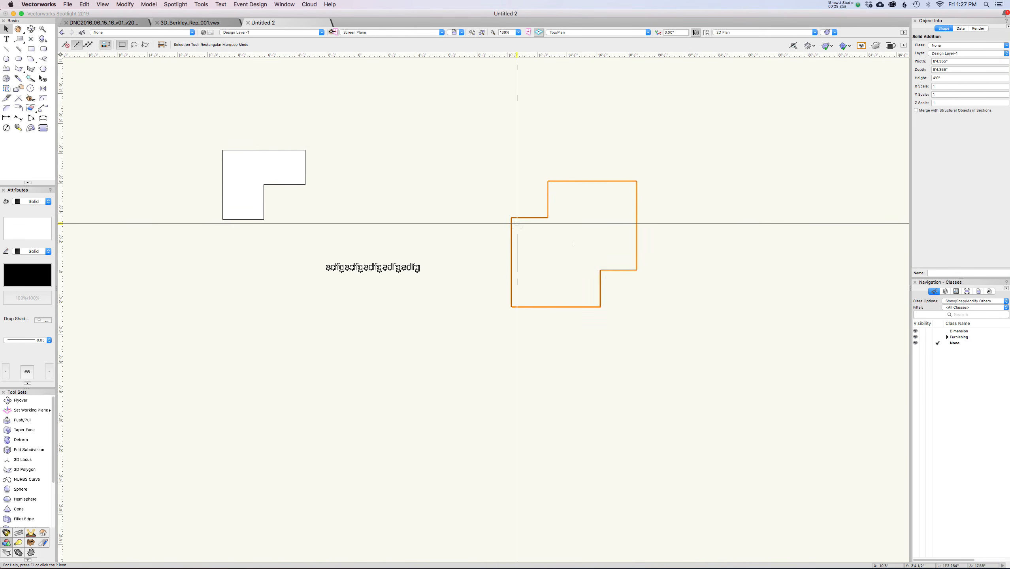
right_click(536, 217)
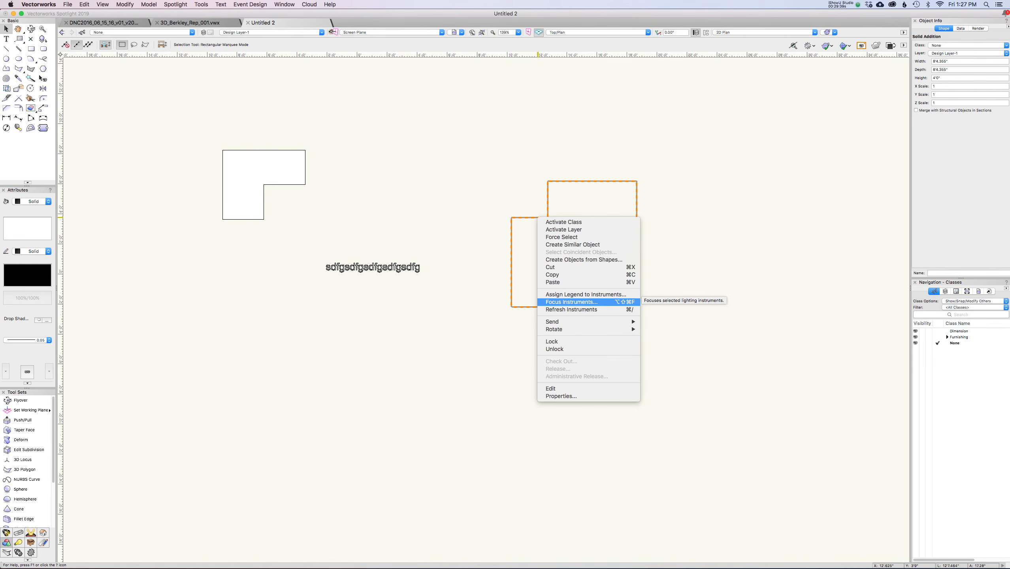
click(503, 261)
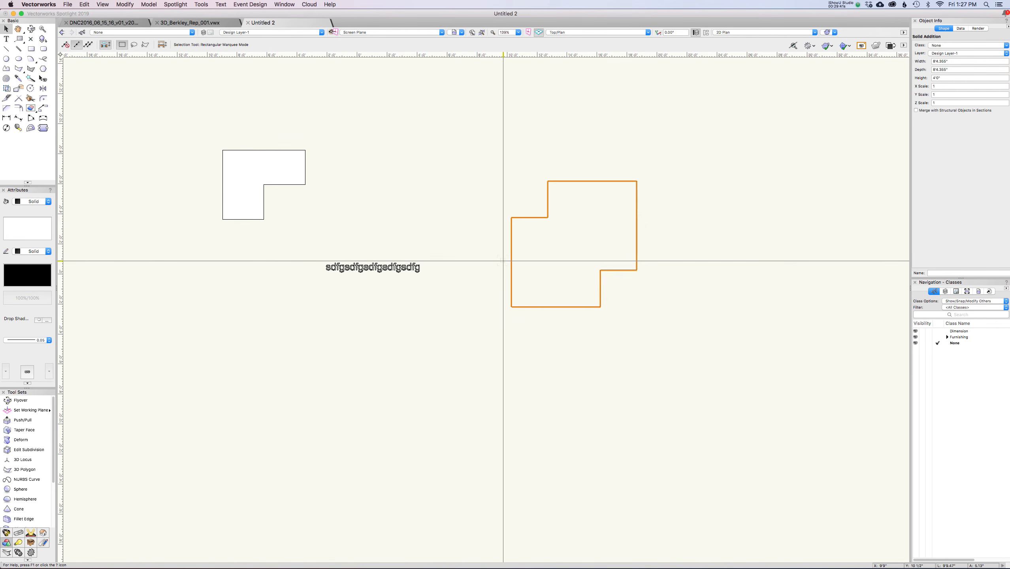
Open the current workspace, EA 2019, for editing in the Workspace Editor
click(201, 5)
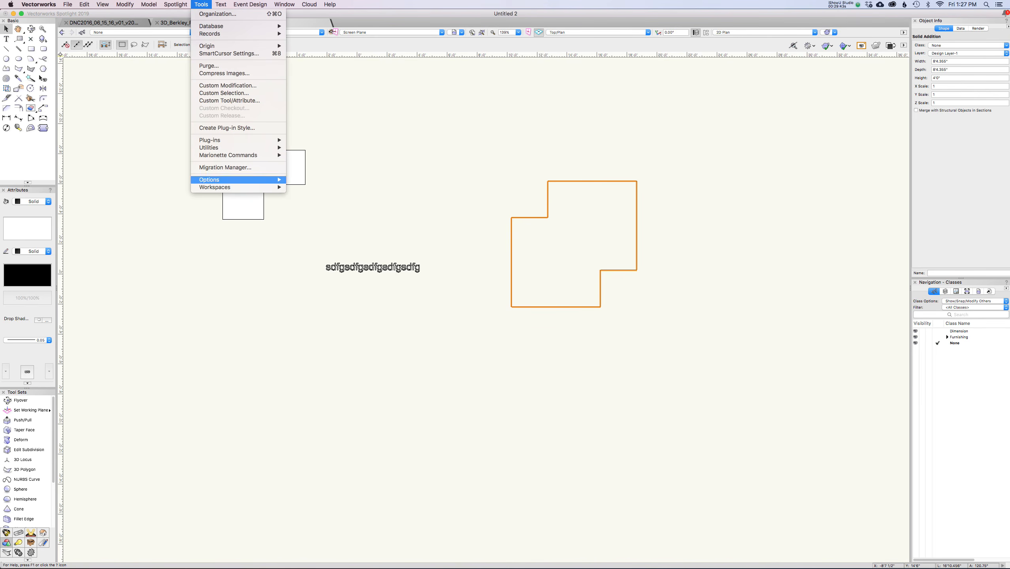
mouse_move(223, 187)
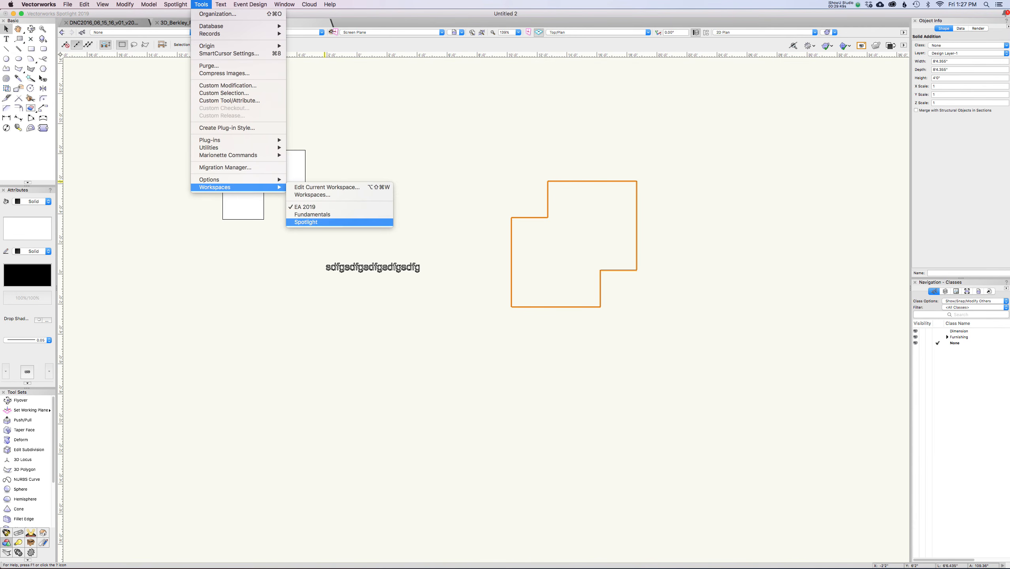
click(327, 187)
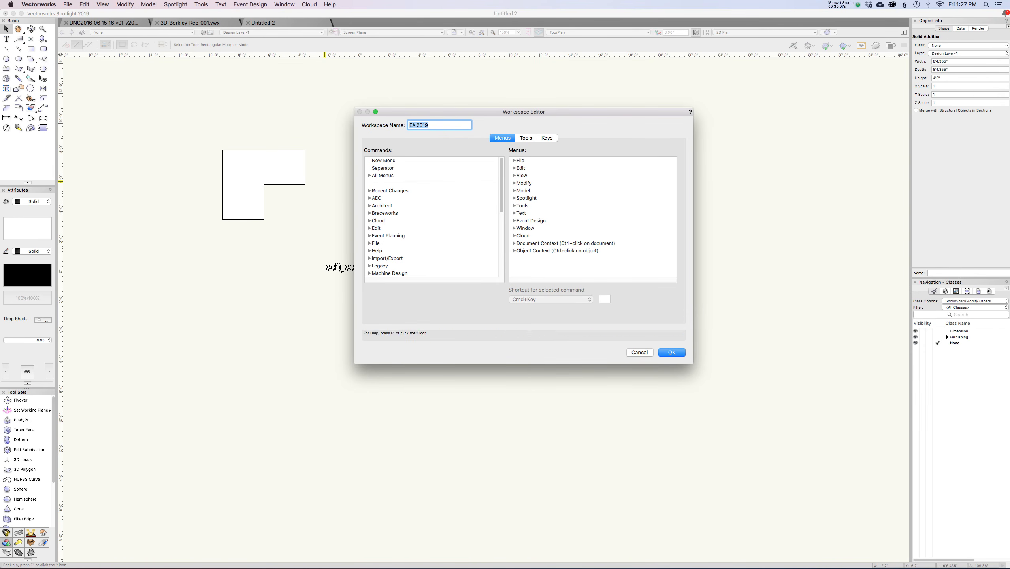
Compare the workspace's File command list with the actual File commands and look through the available command categories
click(514, 161)
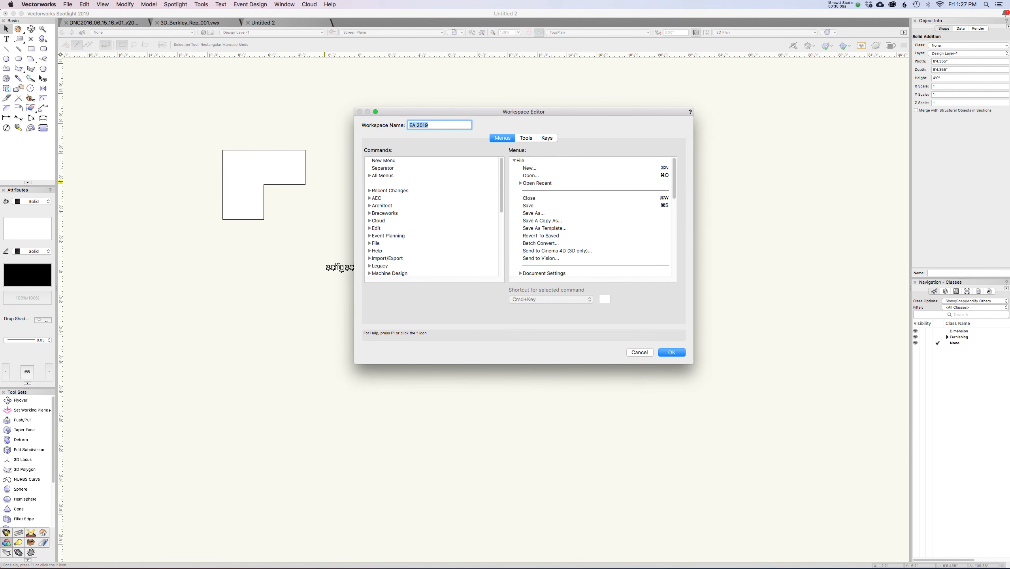
click(68, 5)
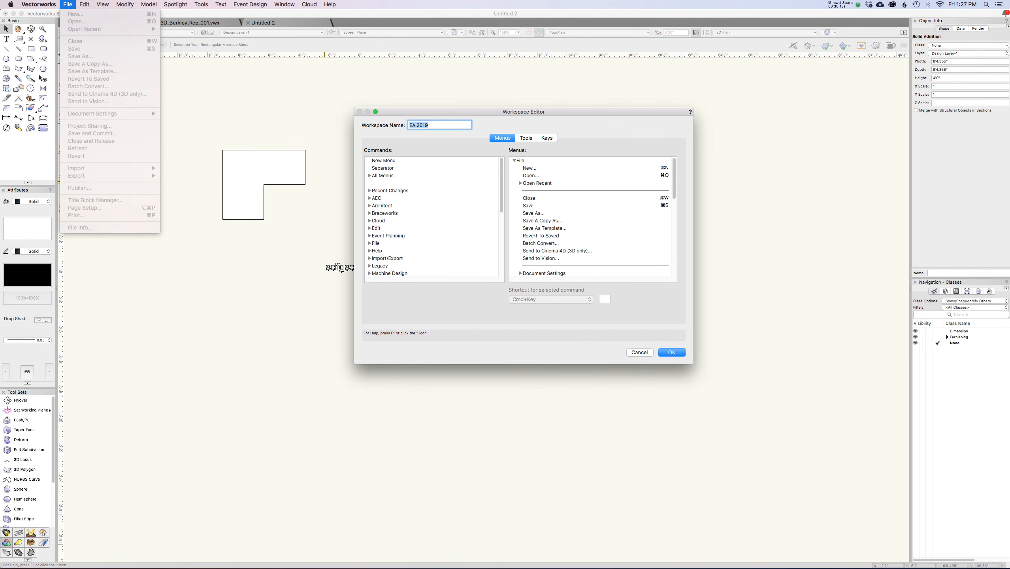
click(514, 161)
click(514, 160)
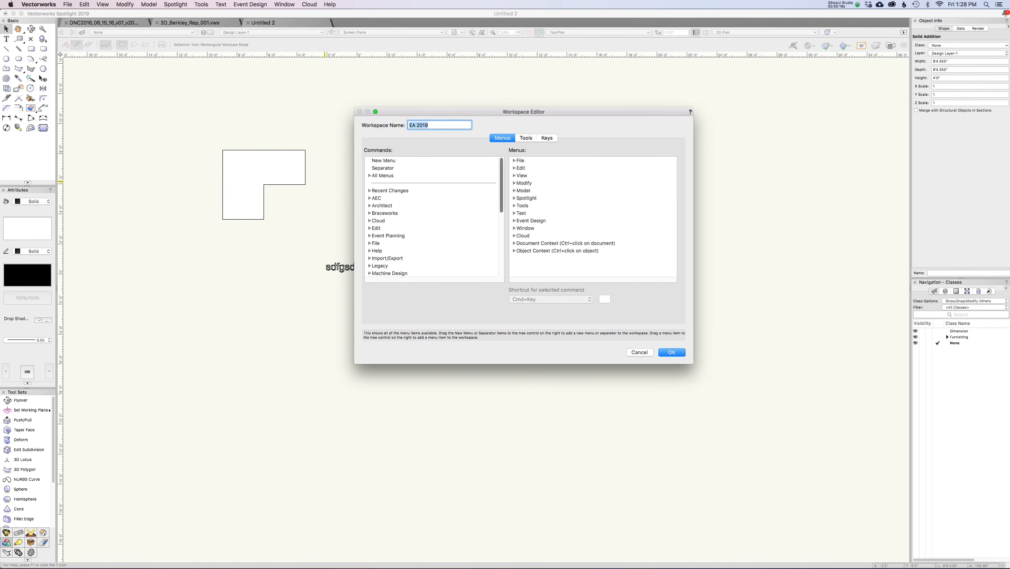
scroll(431, 217, down, 10)
scroll(432, 217, up, 10)
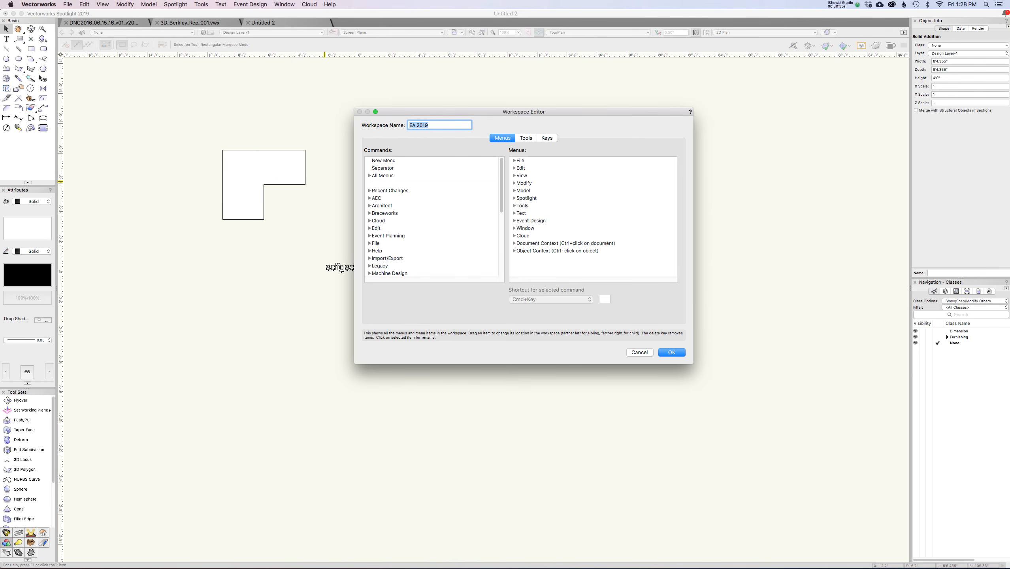
Move the Workspace Editor clear of the drawing and examine the commands in the Document Context list
drag(478, 111, 671, 129)
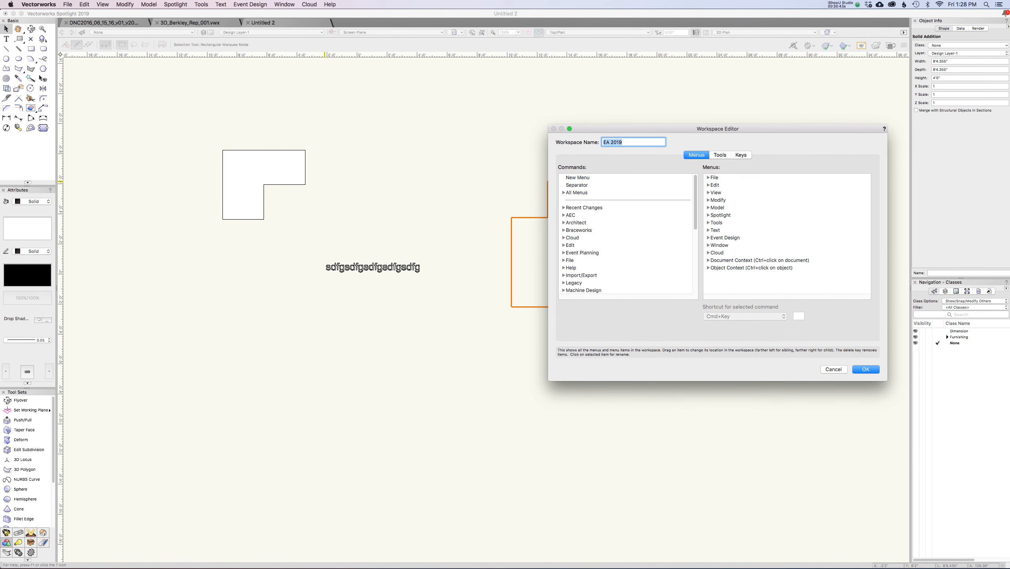
click(708, 260)
scroll(785, 236, down, 5)
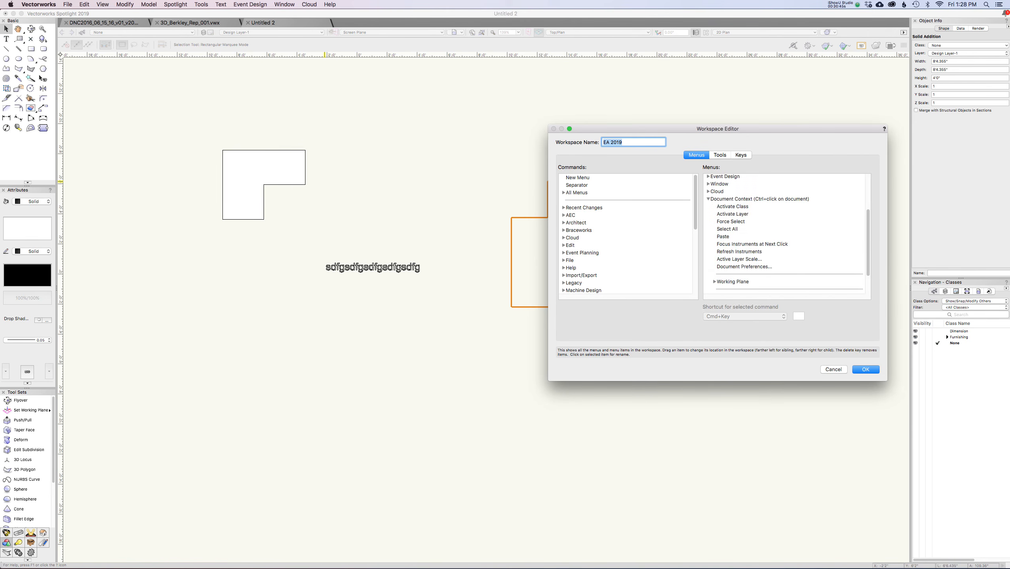
scroll(785, 236, up, 3)
click(708, 228)
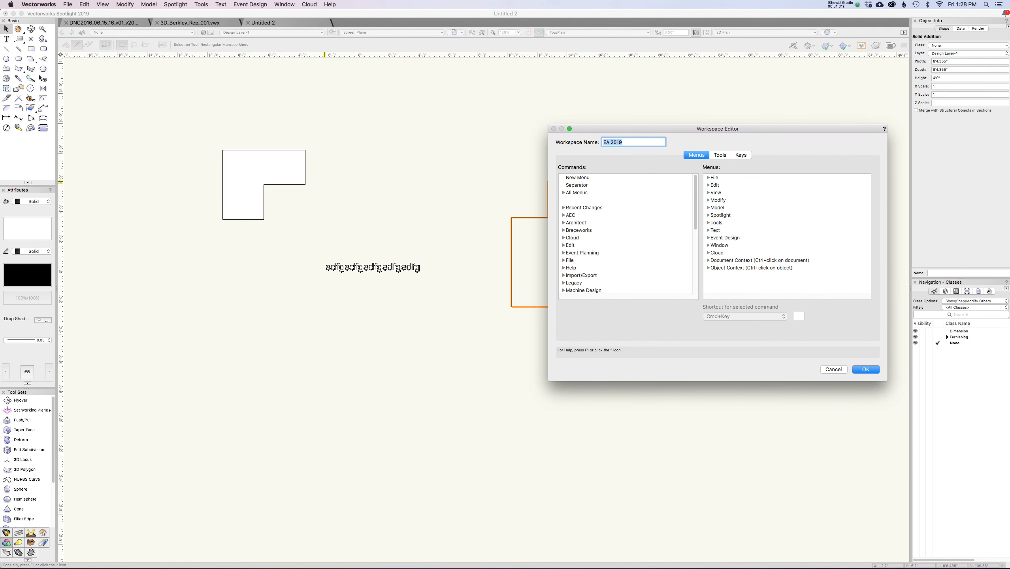
Expand the Object Context list and enlarge the Workspace Editor to fit more of its commands
click(708, 268)
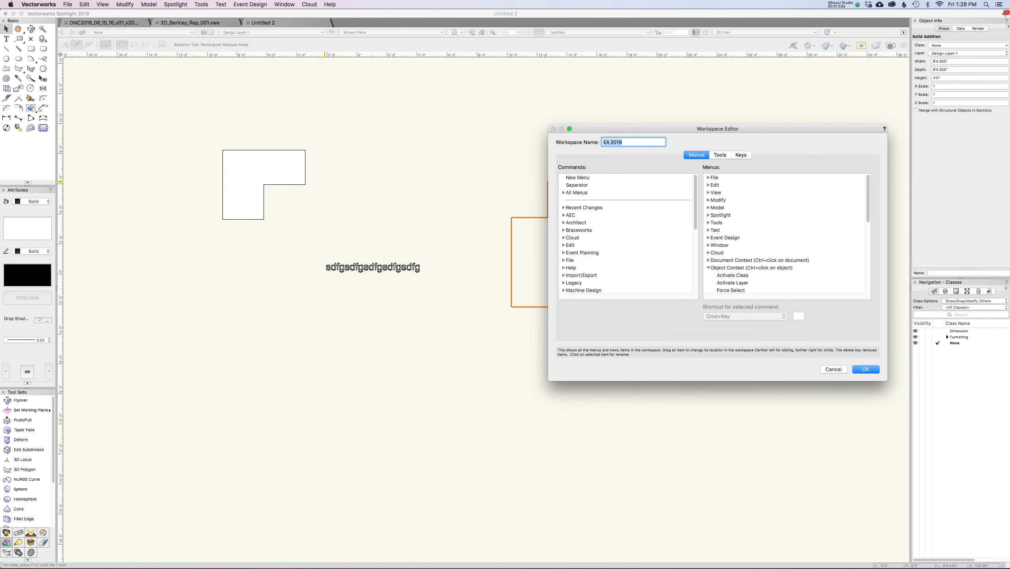
drag(685, 128, 636, 86)
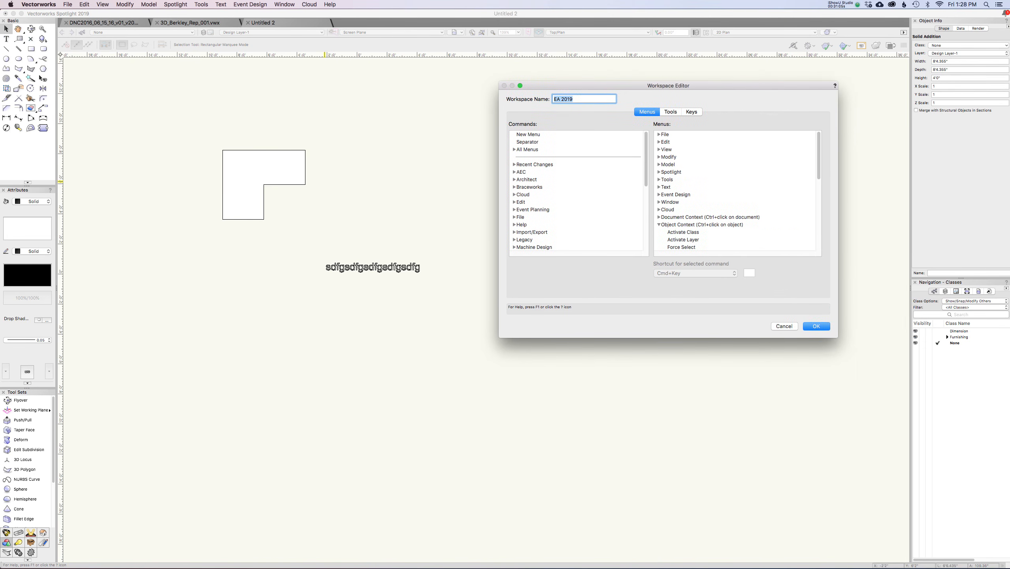
drag(676, 338, 677, 472)
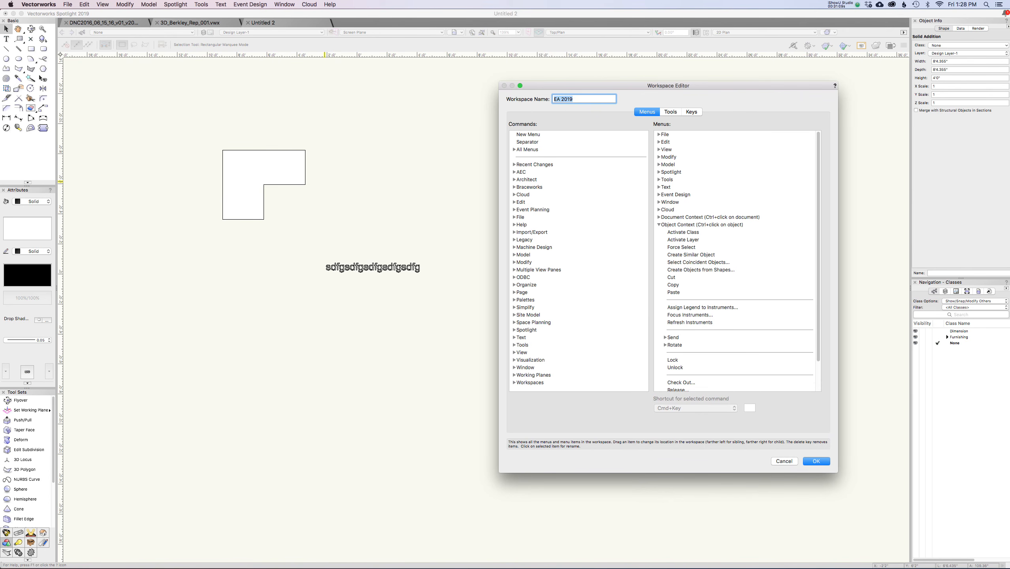
Delete Assign Legend to Instruments, Focus Instruments, Refresh Instruments and their leftover separator from the Object Context menu
click(703, 307)
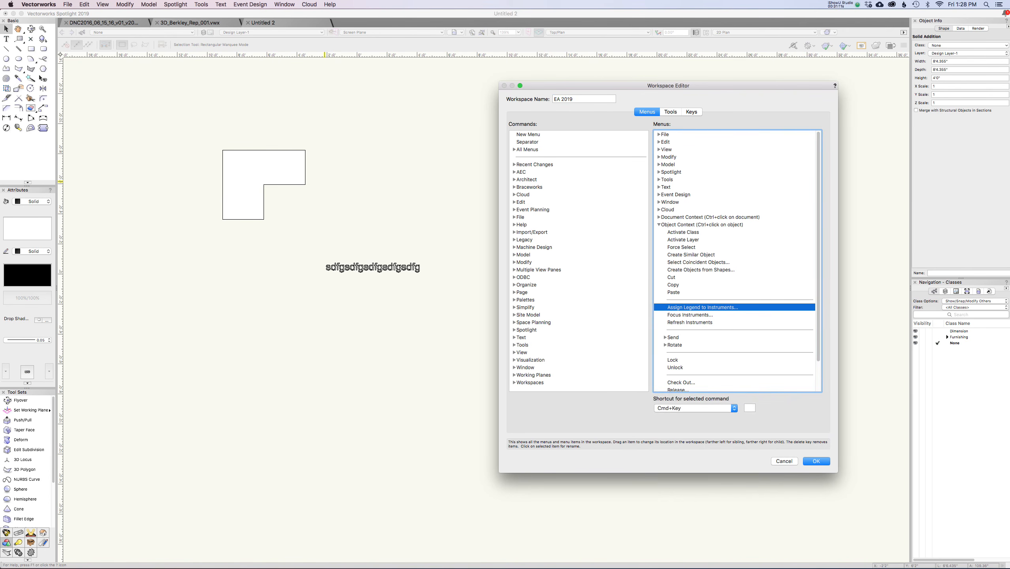
key(Delete)
click(702, 307)
key(Delete)
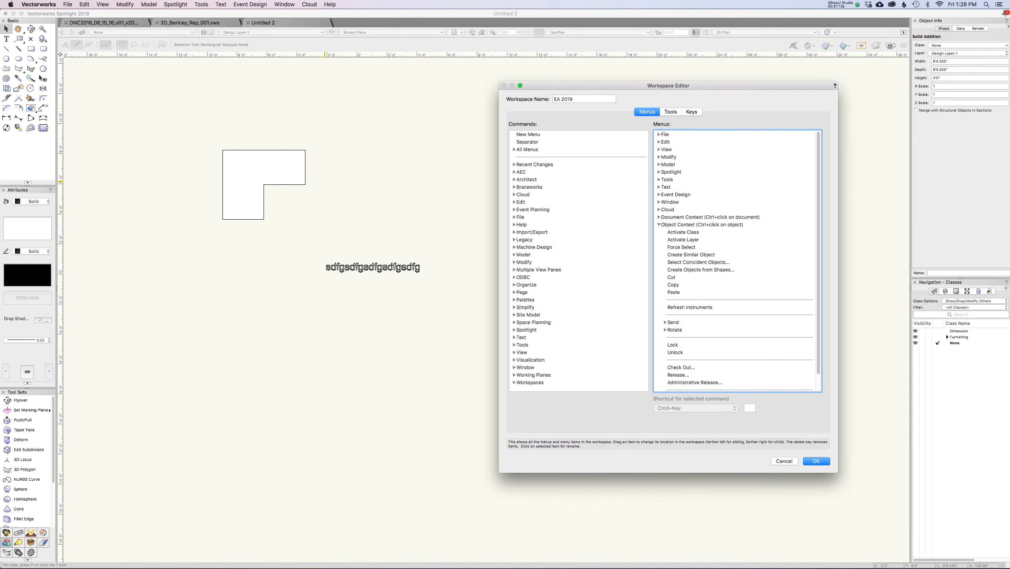
click(703, 307)
key(Delete)
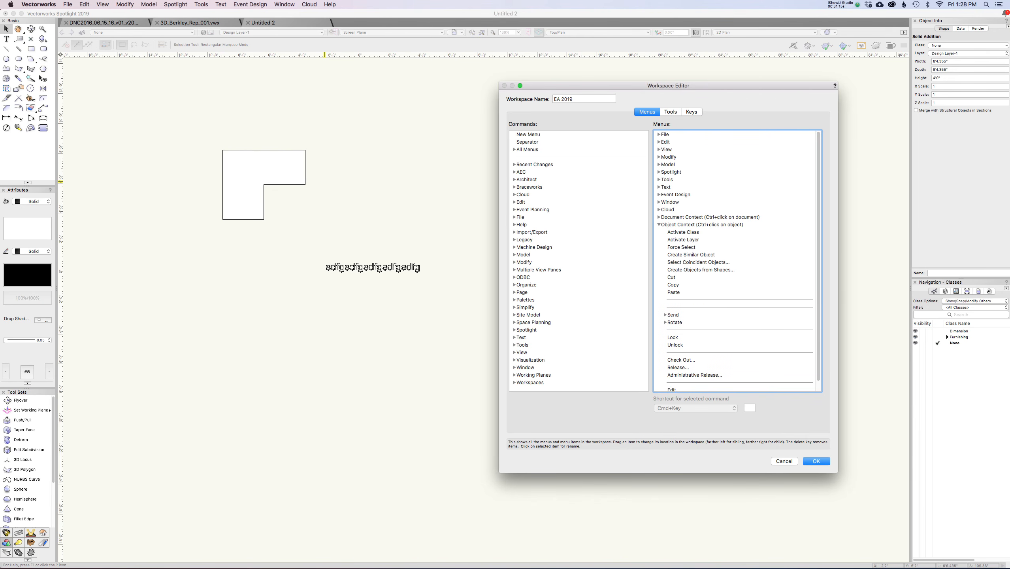
click(703, 307)
key(Delete)
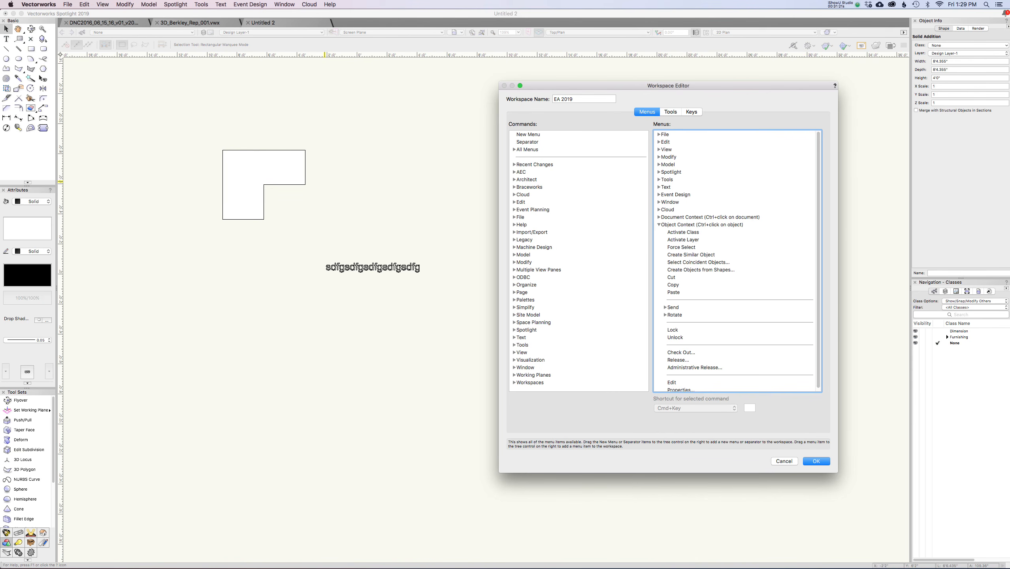
Add the Modify category's Create Symbol command at the head of the Object Context menu, with a separator beneath it
click(515, 262)
scroll(577, 261, down, 1)
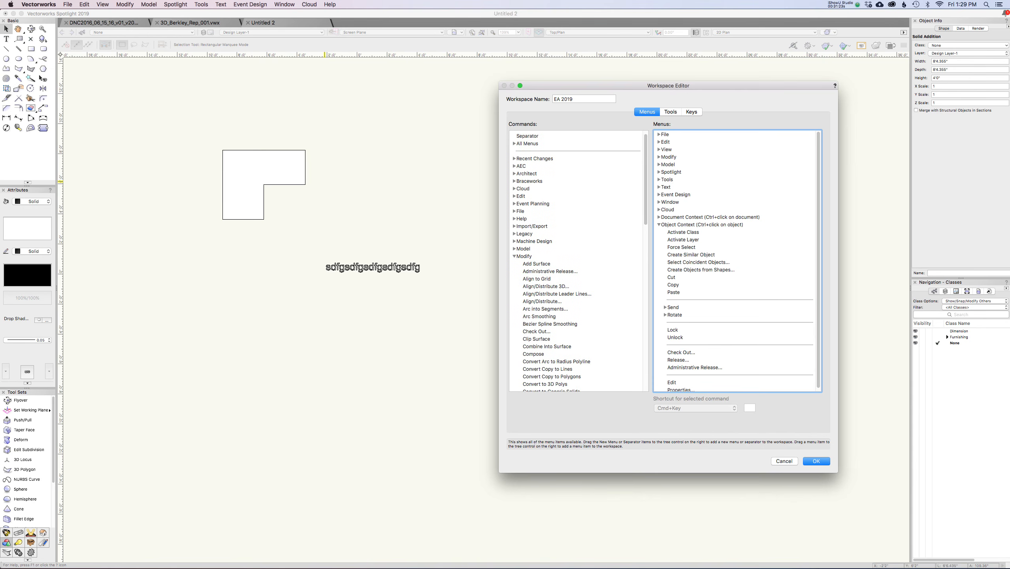
scroll(577, 261, down, 10)
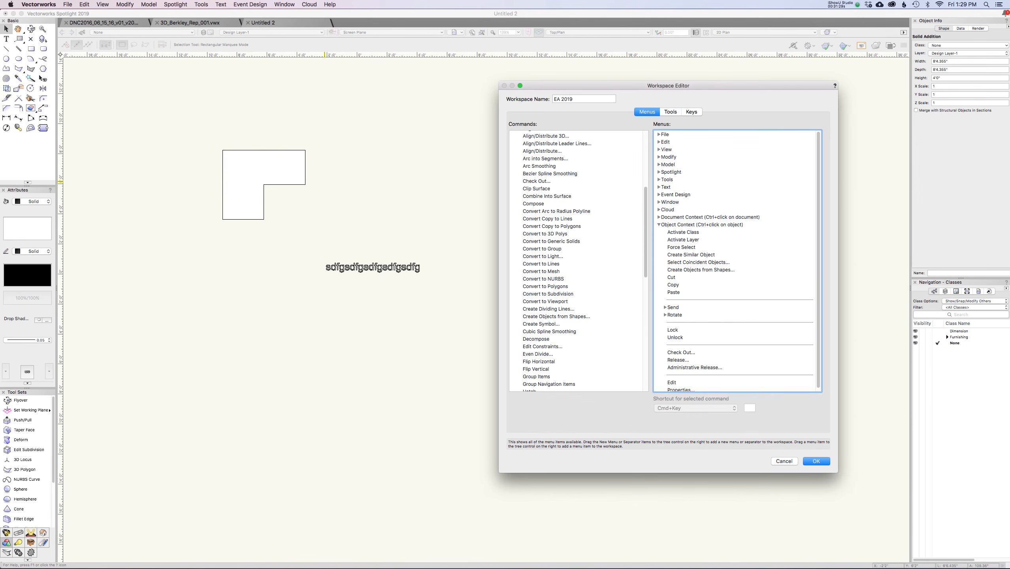
drag(541, 323, 661, 230)
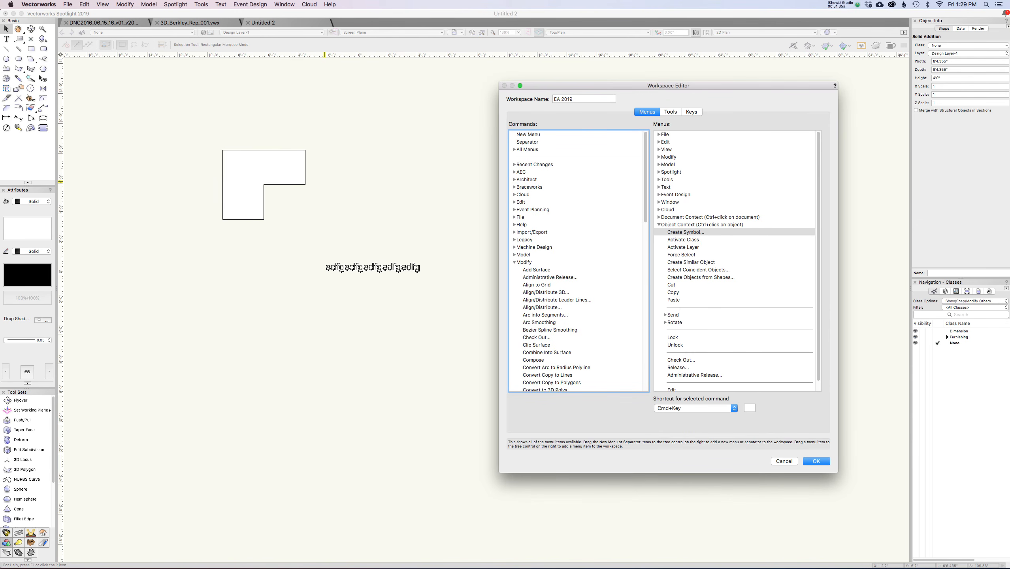
drag(527, 141, 680, 233)
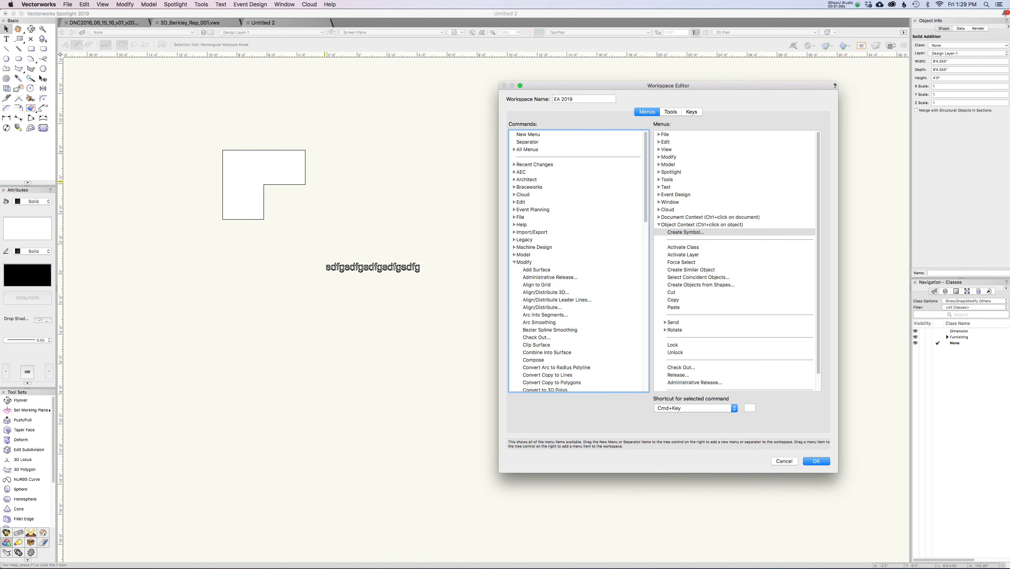
Add the View category's Create Viewport command directly below Create Symbol in the Object Context menu and save the workspace
click(515, 262)
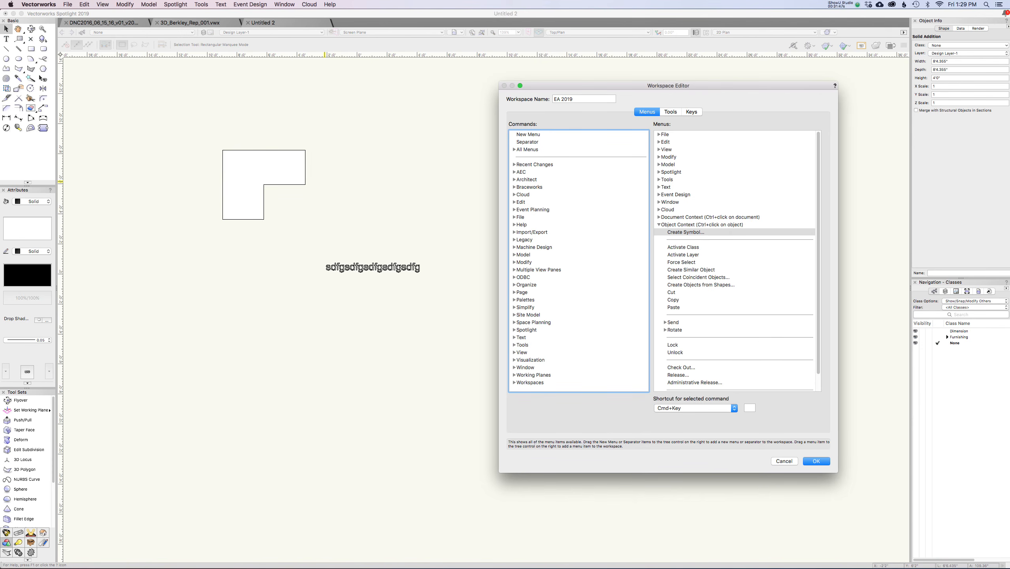
click(515, 352)
scroll(577, 259, down, 10)
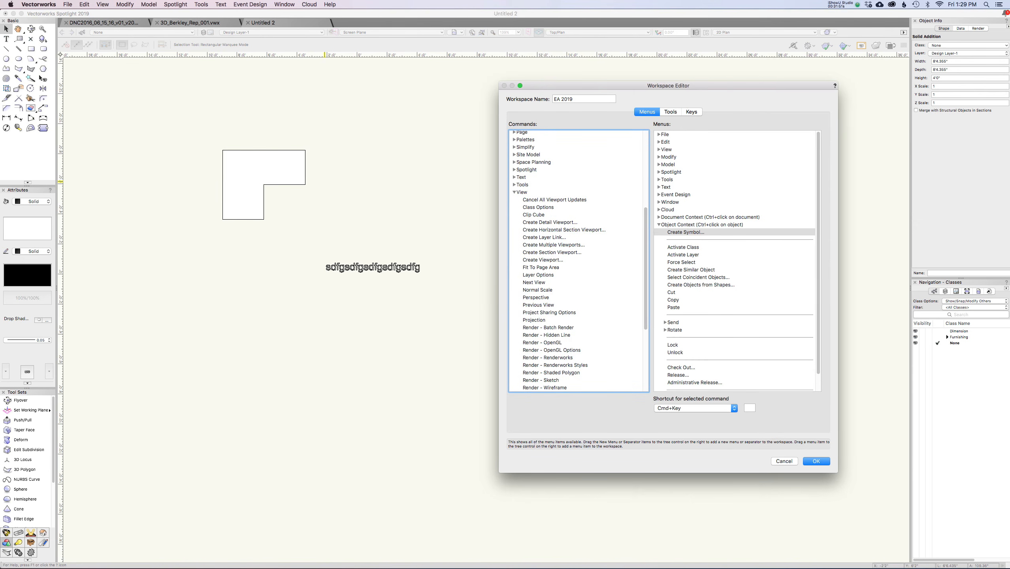
scroll(579, 261, down, 2)
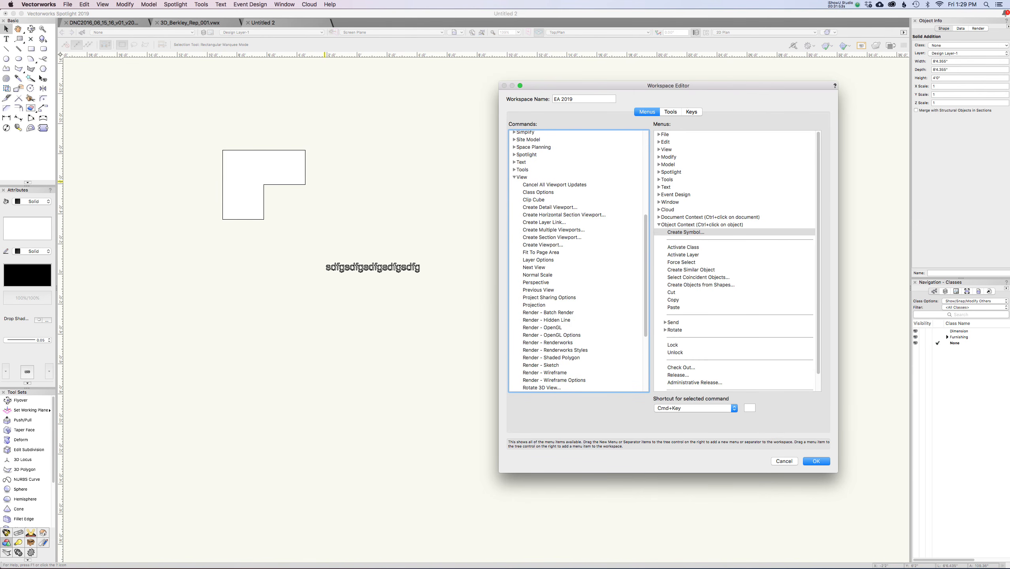
drag(543, 244, 687, 239)
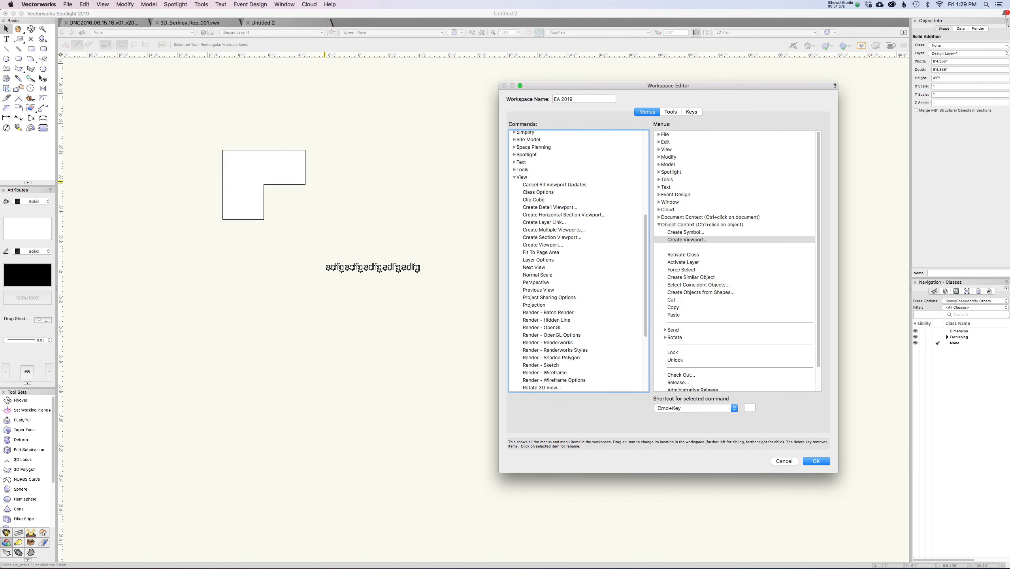
click(816, 460)
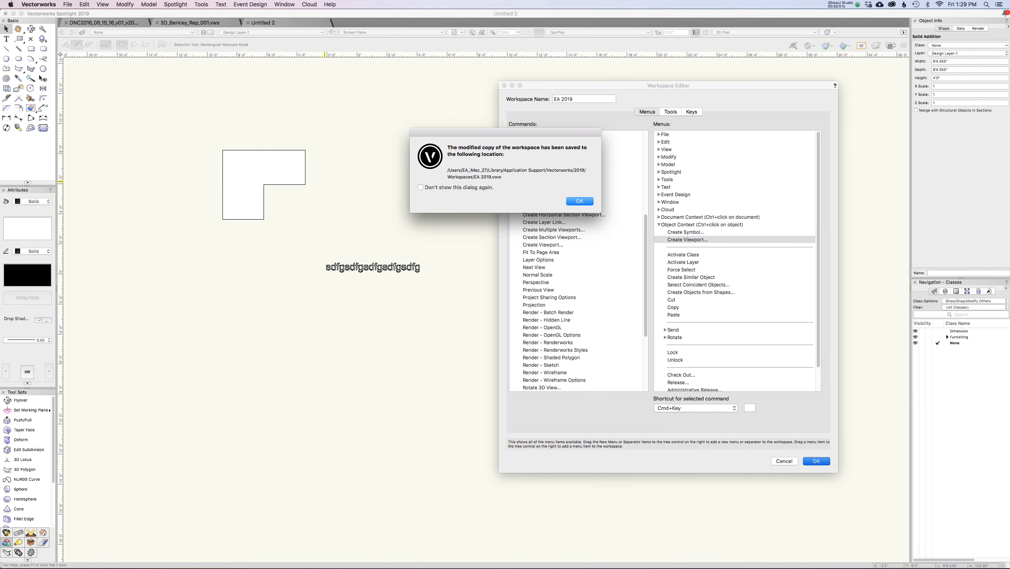
key(Return)
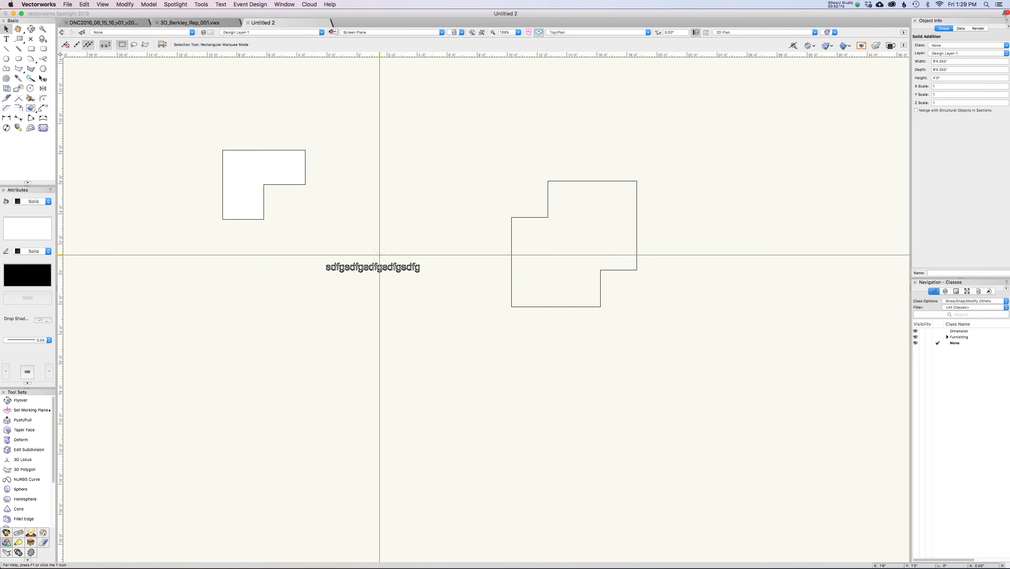
Check the Create Symbol command in the extruded text's context menu, leaving its dialog without creating a symbol
click(373, 267)
right_click(396, 267)
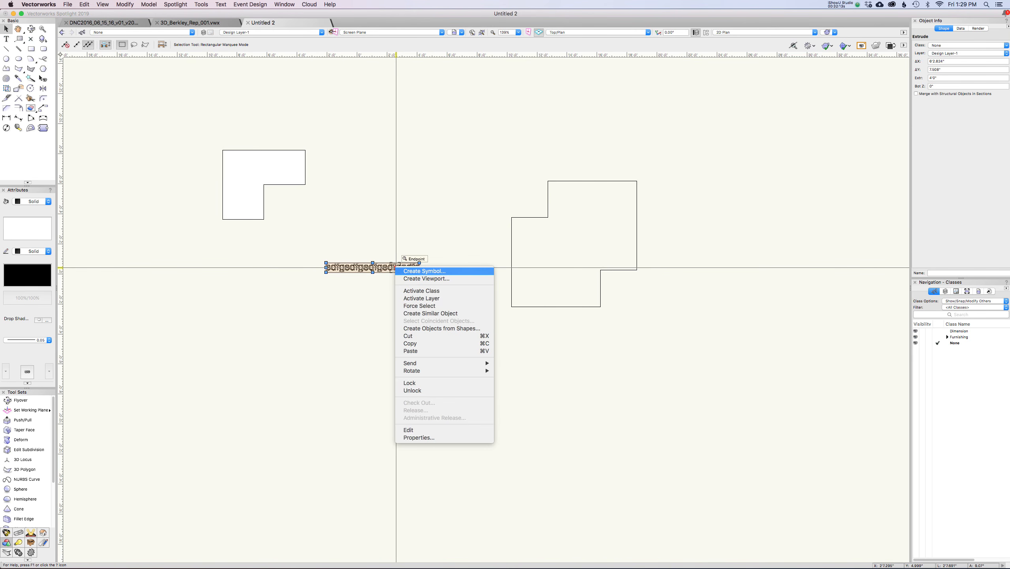
click(425, 271)
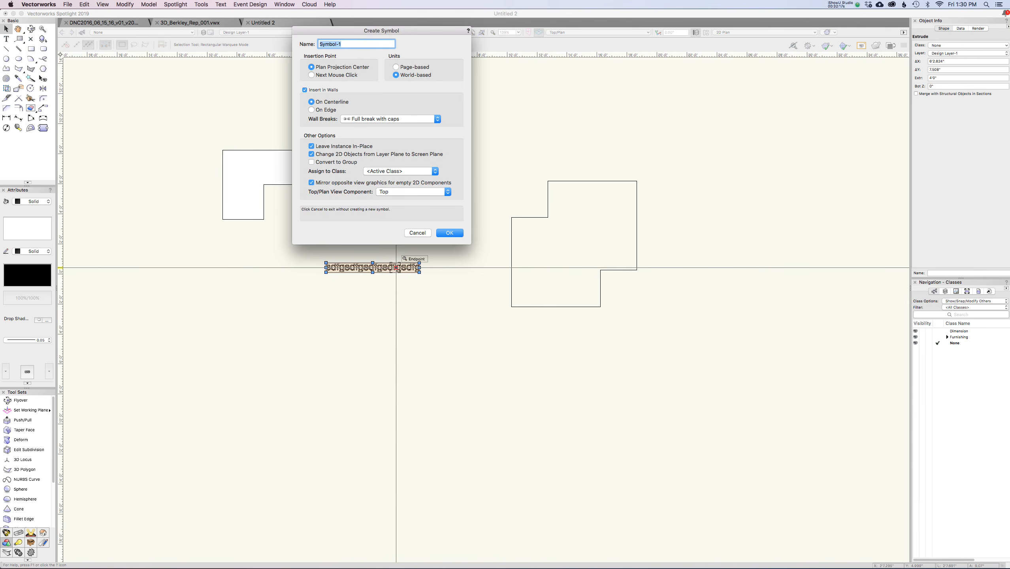
click(418, 233)
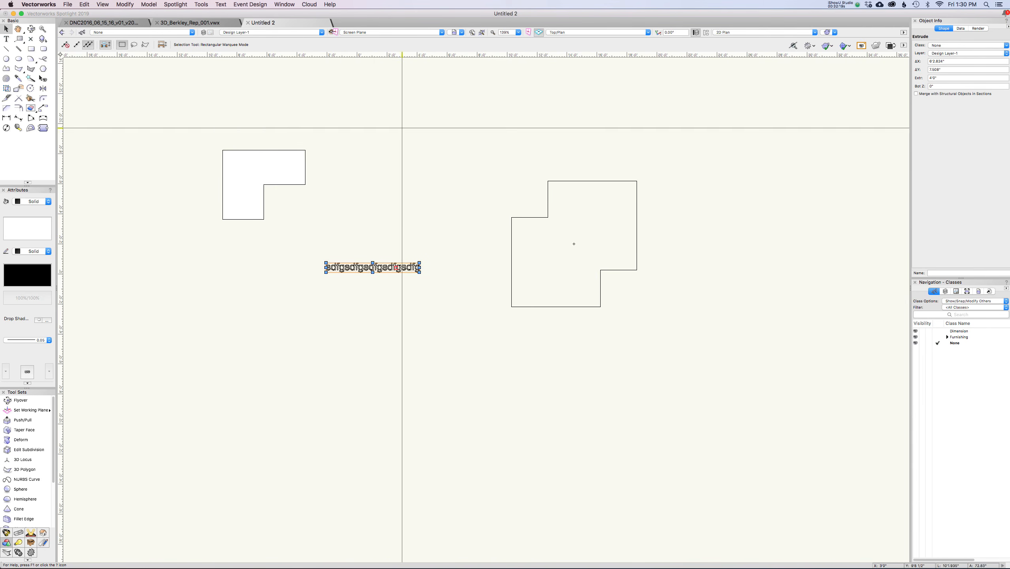
Draw a test rectangle about 31 ft by 15 ft, try Create Viewport from its context menu, cancel it and delete the rectangle
key(4)
mouse_move(202, 135)
mouse_down()
mouse_move(549, 346)
mouse_move(672, 360)
mouse_up()
right_click(517, 233)
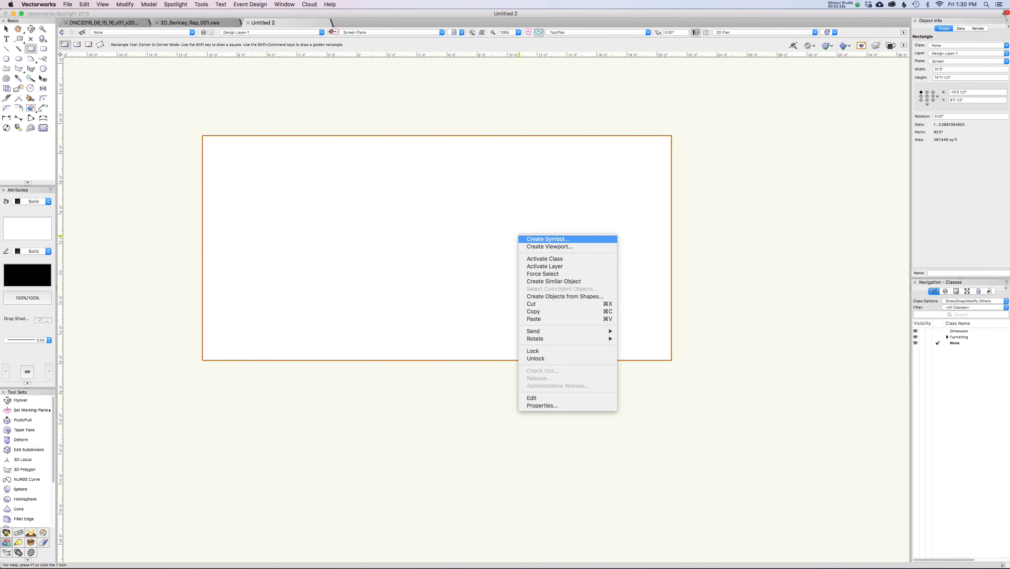
click(533, 244)
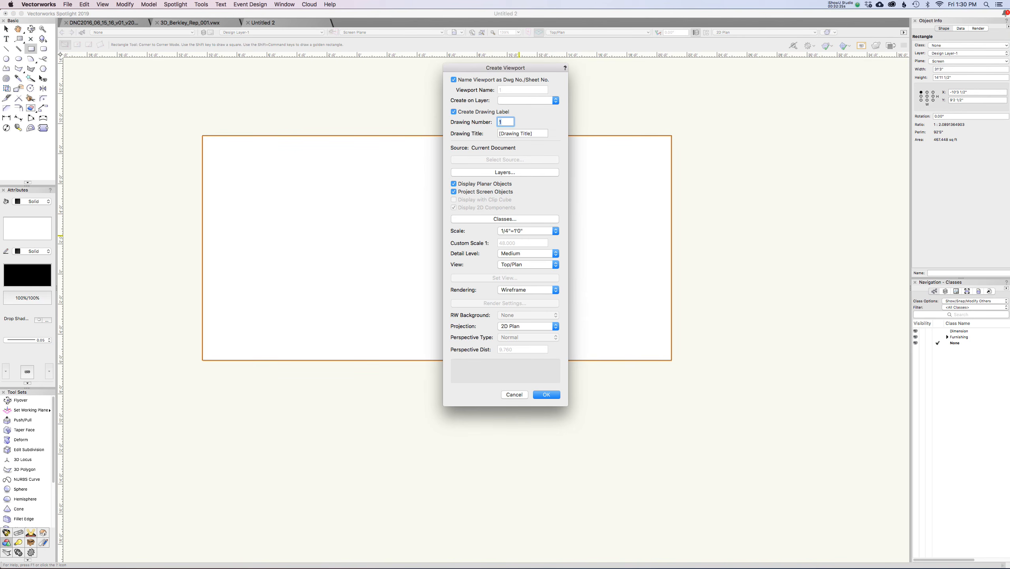
click(515, 394)
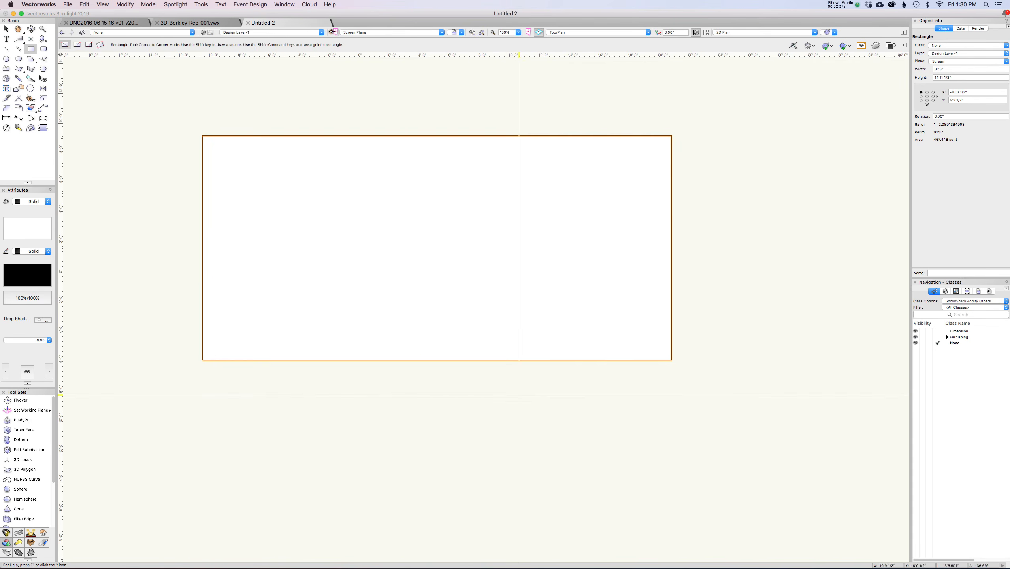
key(Delete)
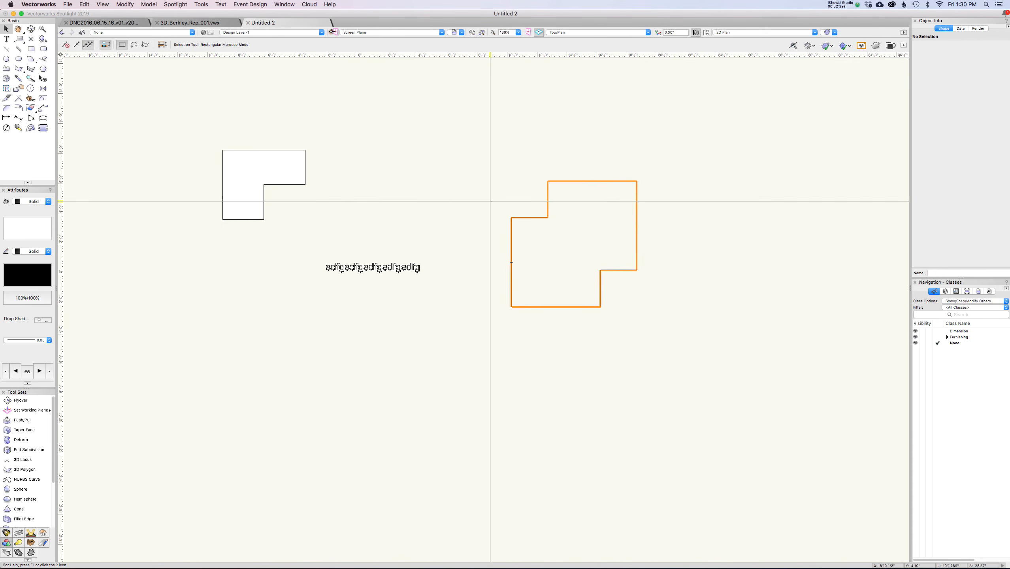
Examine the document context commands on an empty part of the drawing, including the Layer Options
right_click(456, 160)
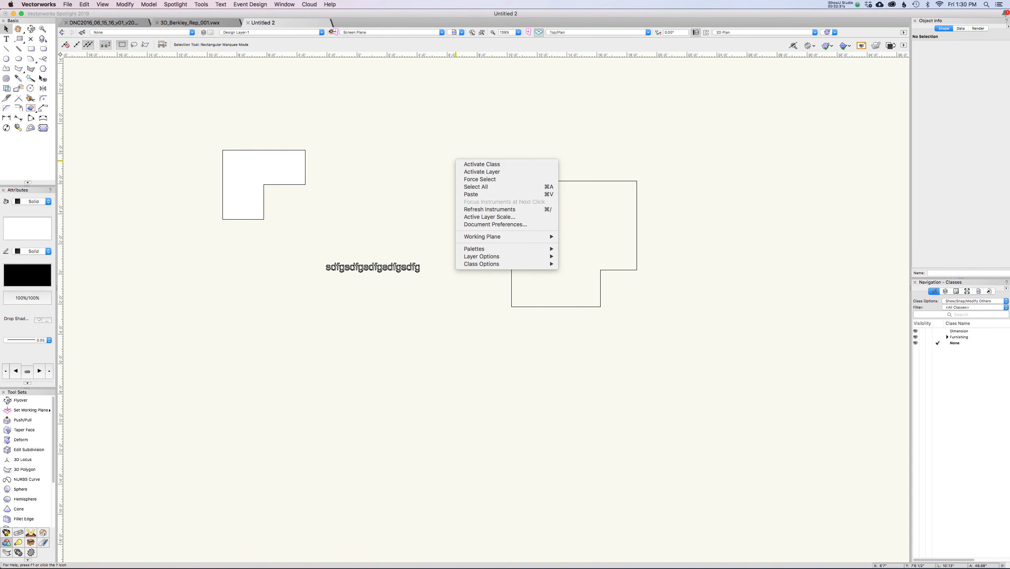
mouse_move(497, 256)
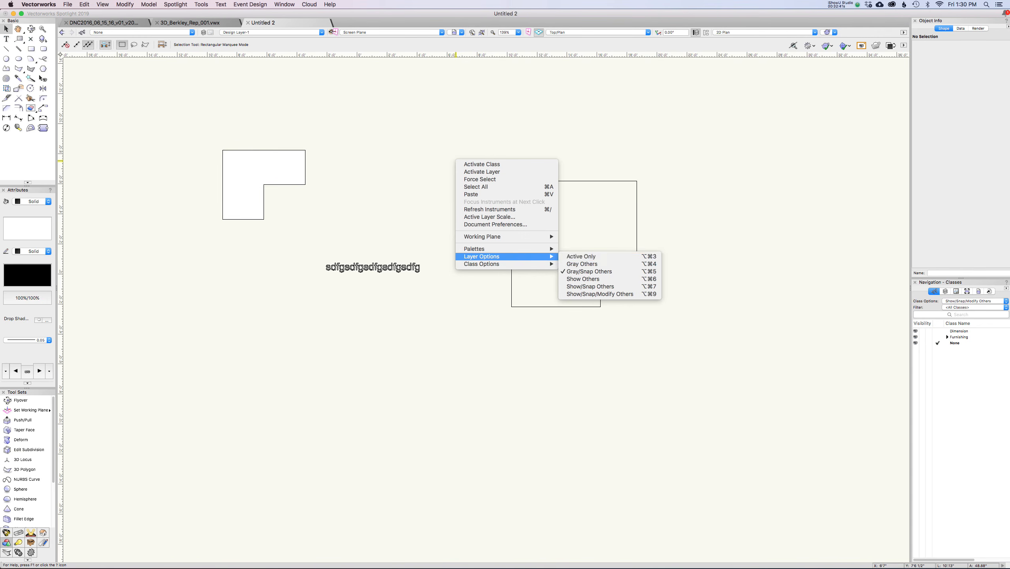
click(651, 208)
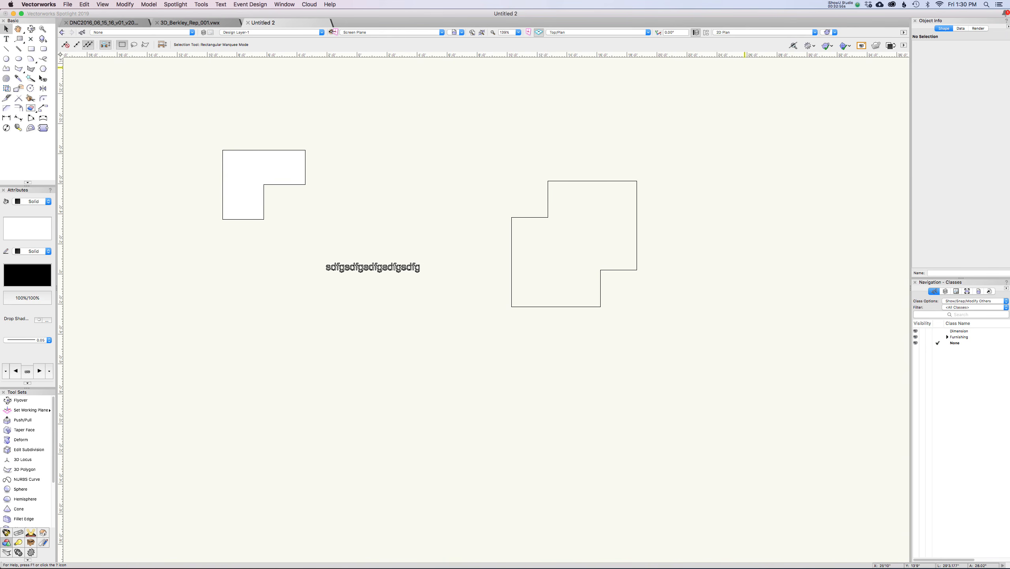
click(842, 4)
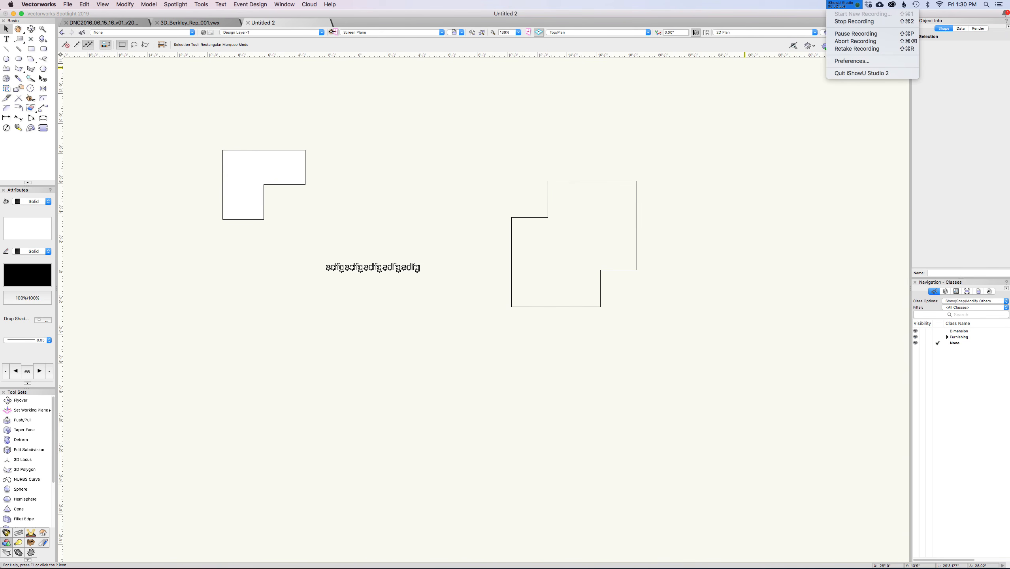